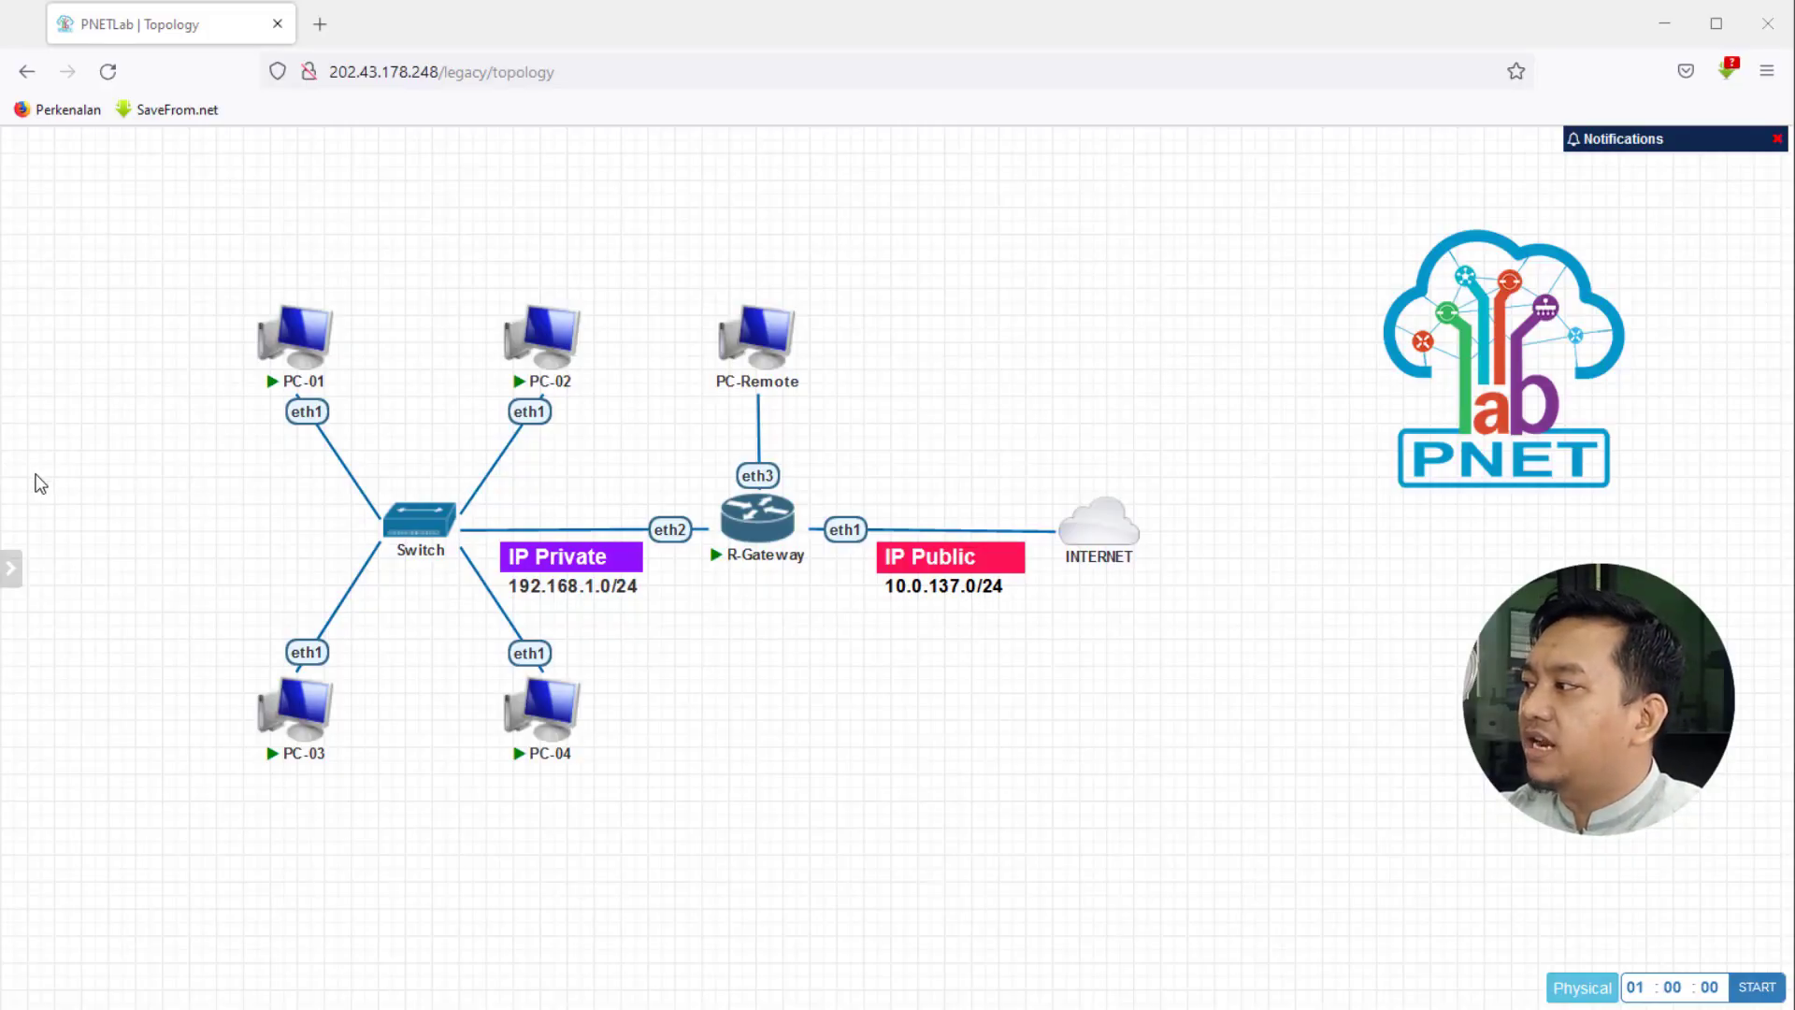
- Turn the lab's HTML Console mode off and back on
mouse_move(12, 477)
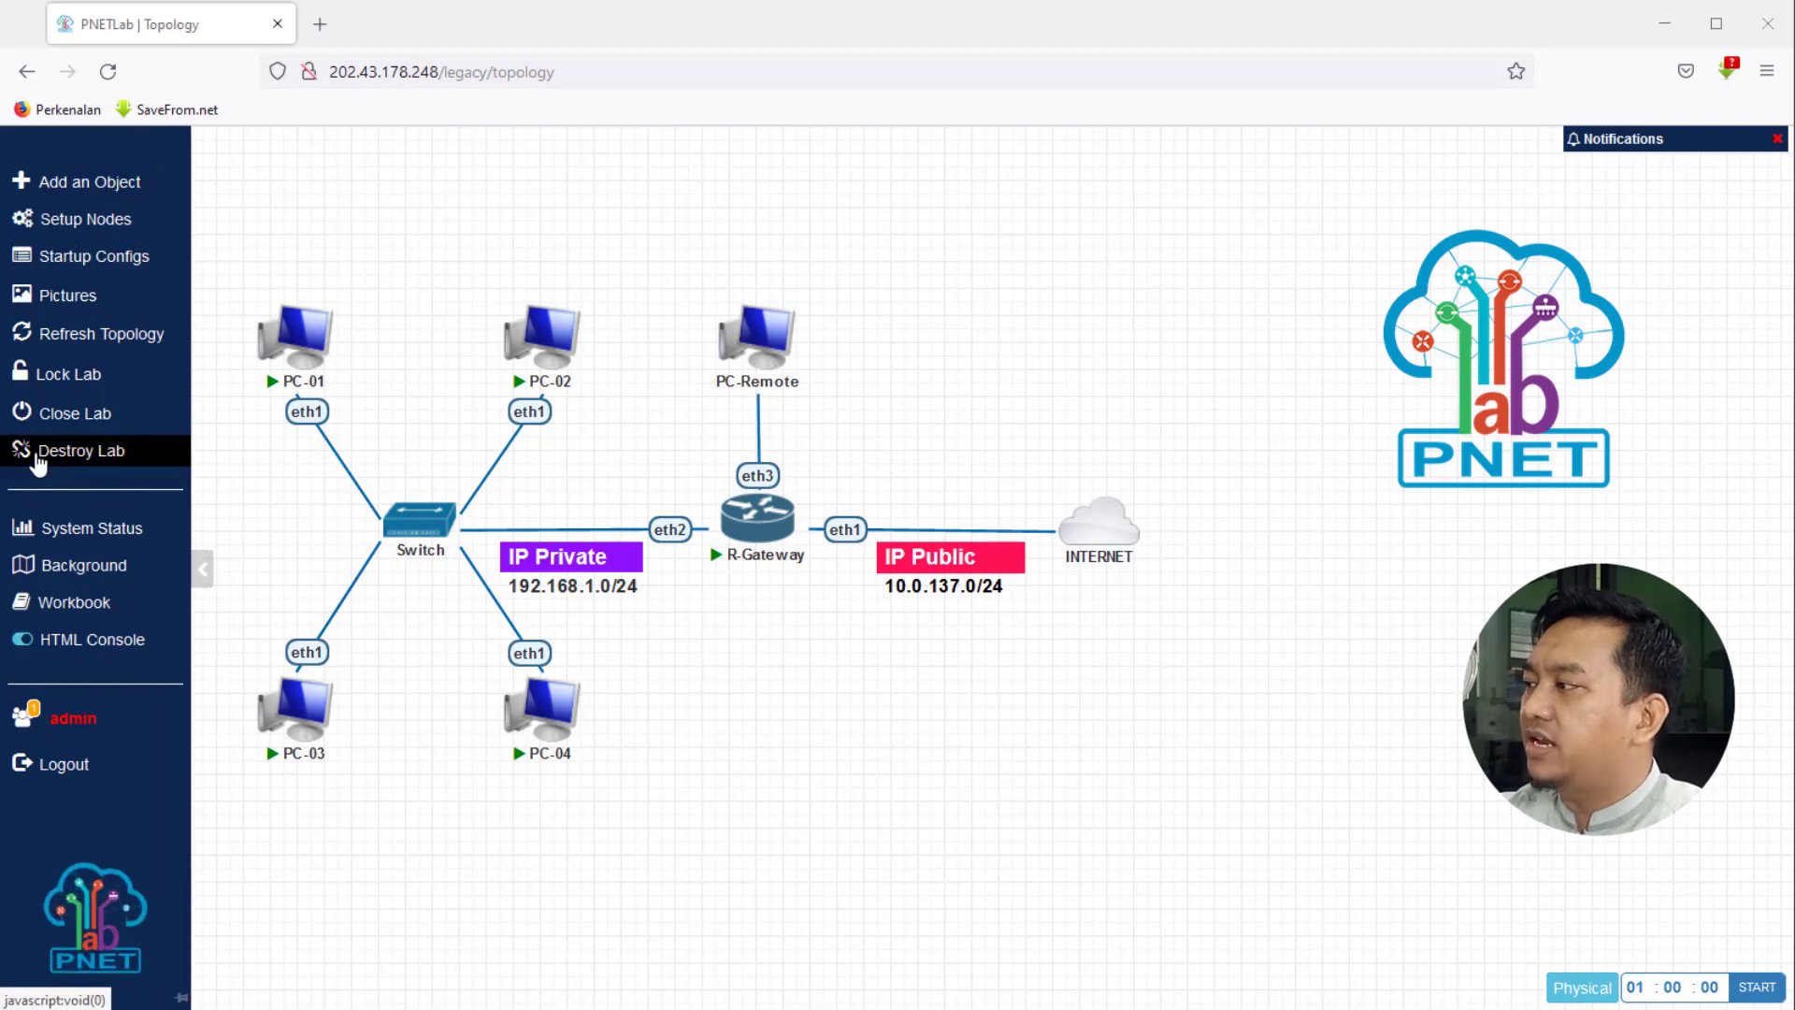
click(24, 648)
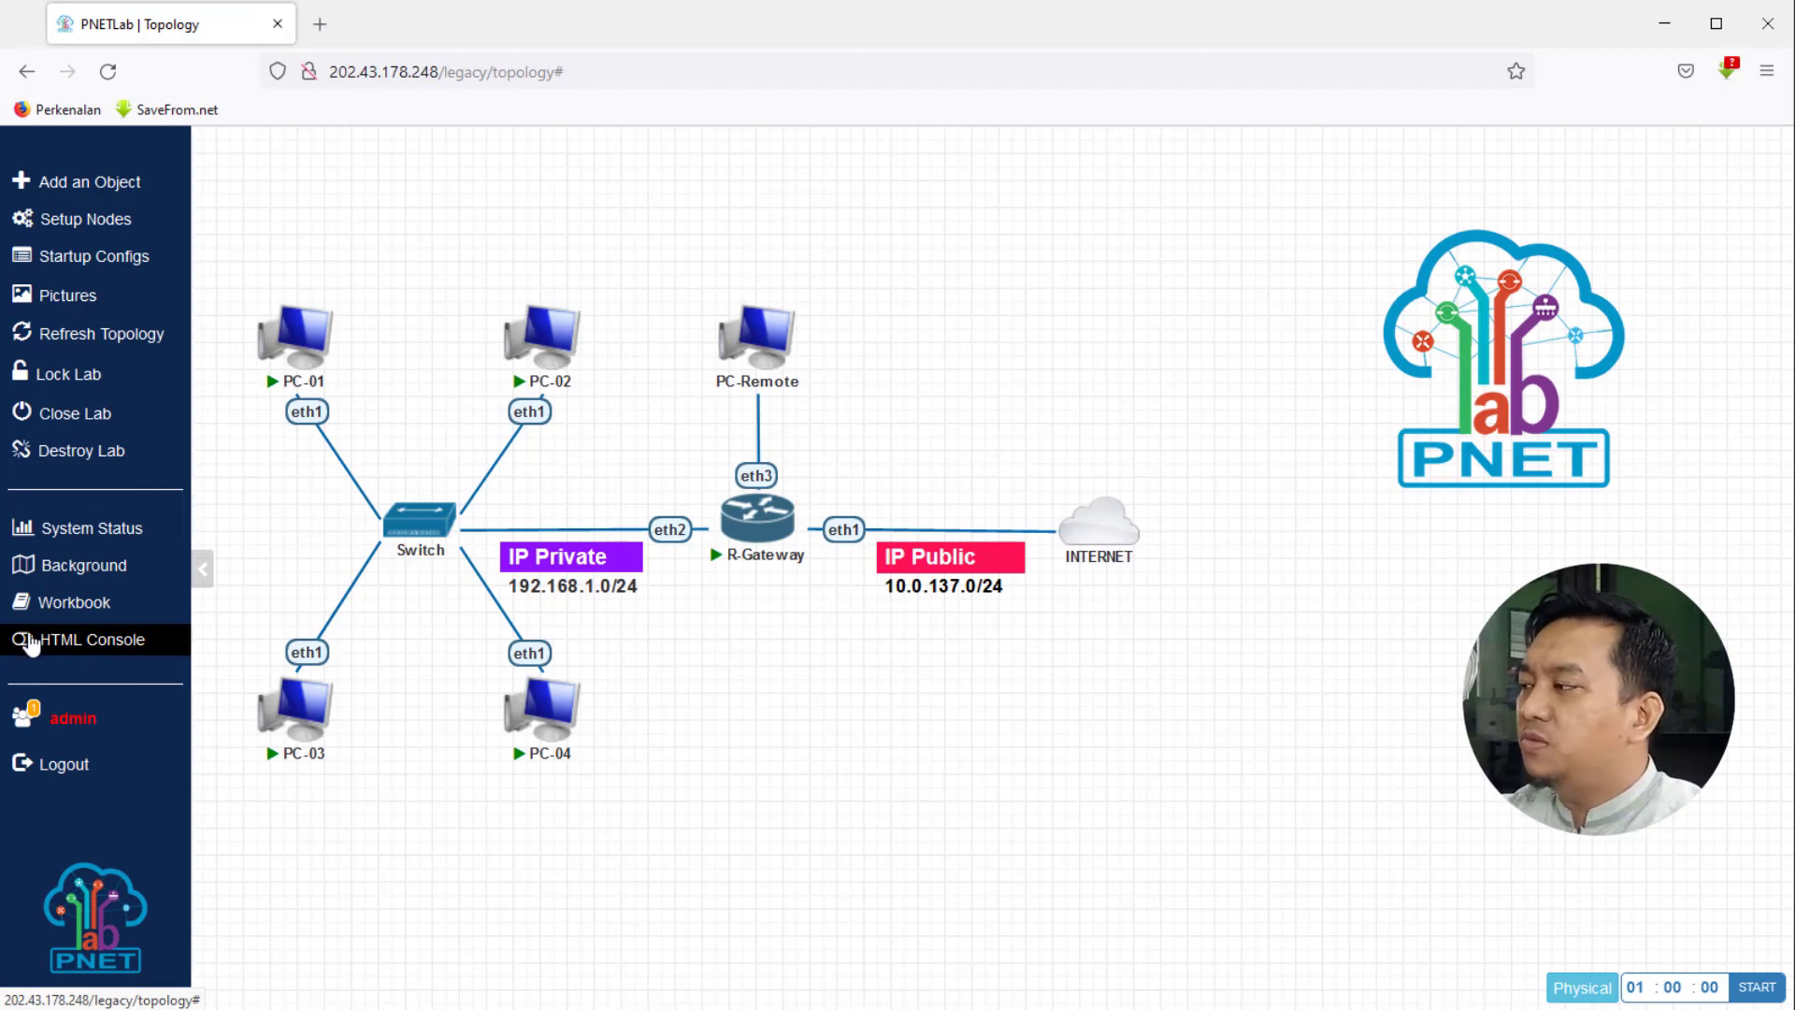
click(25, 647)
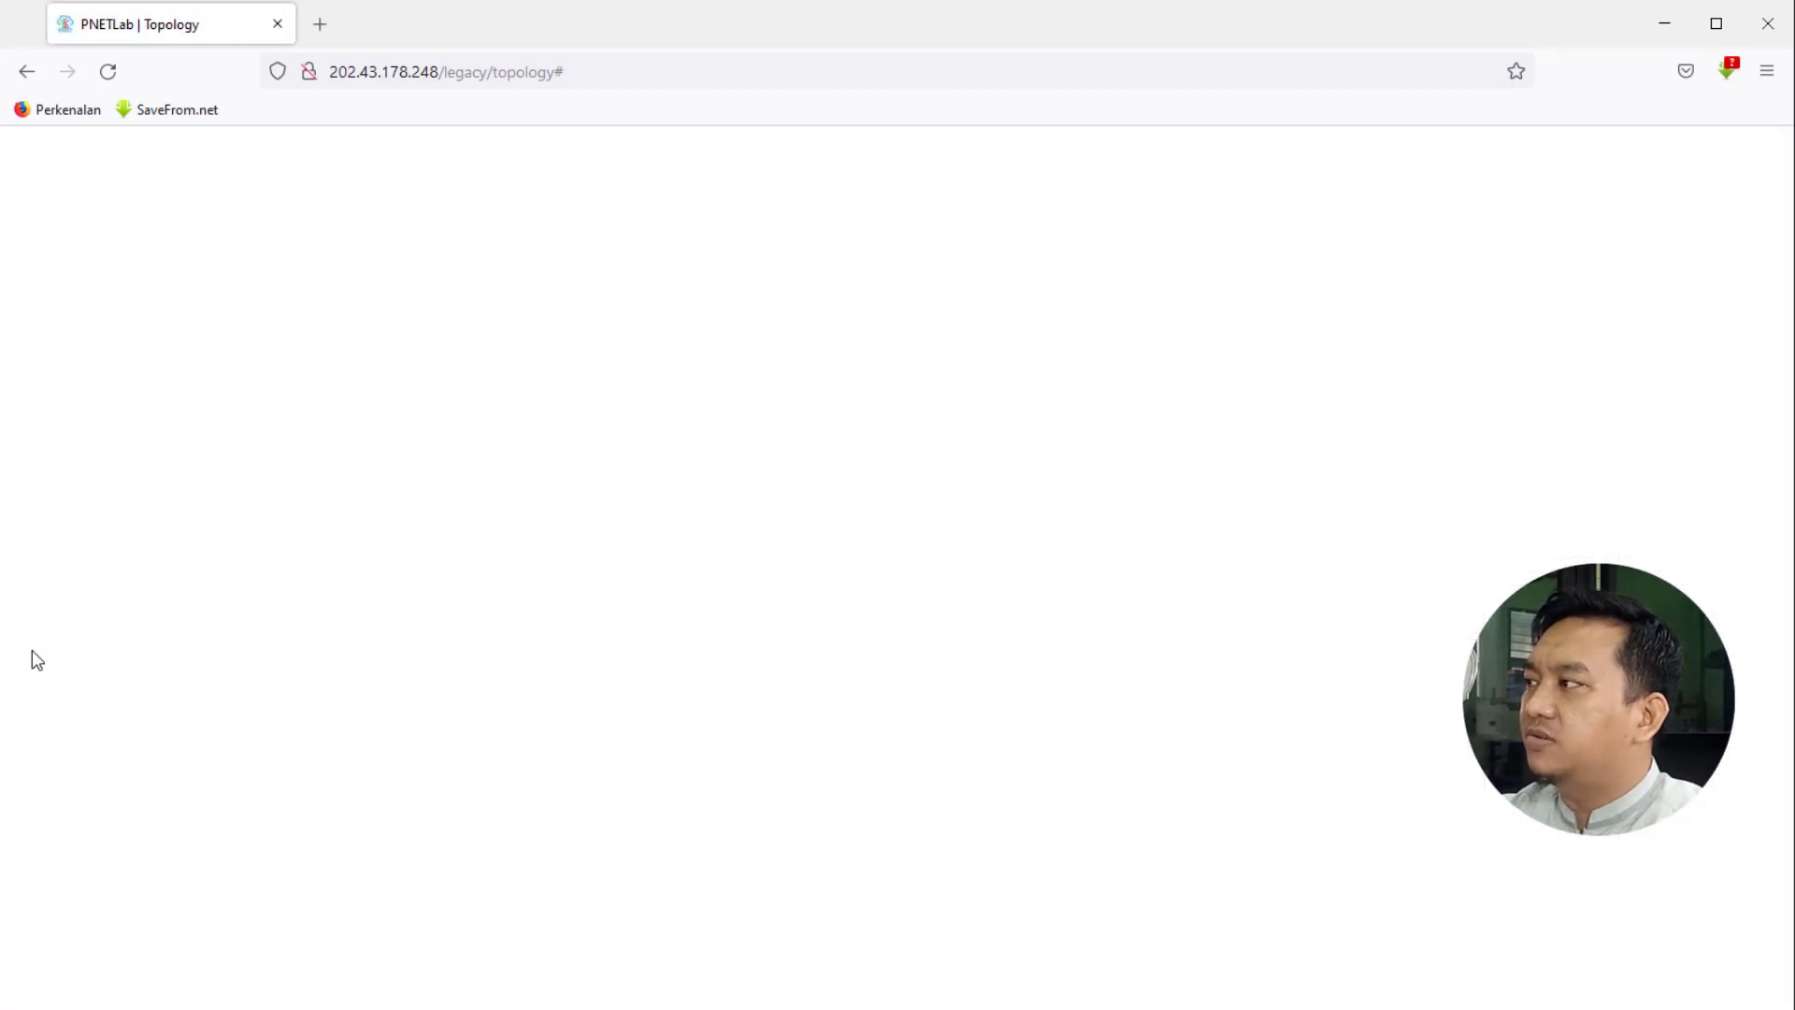
mouse_move(14, 645)
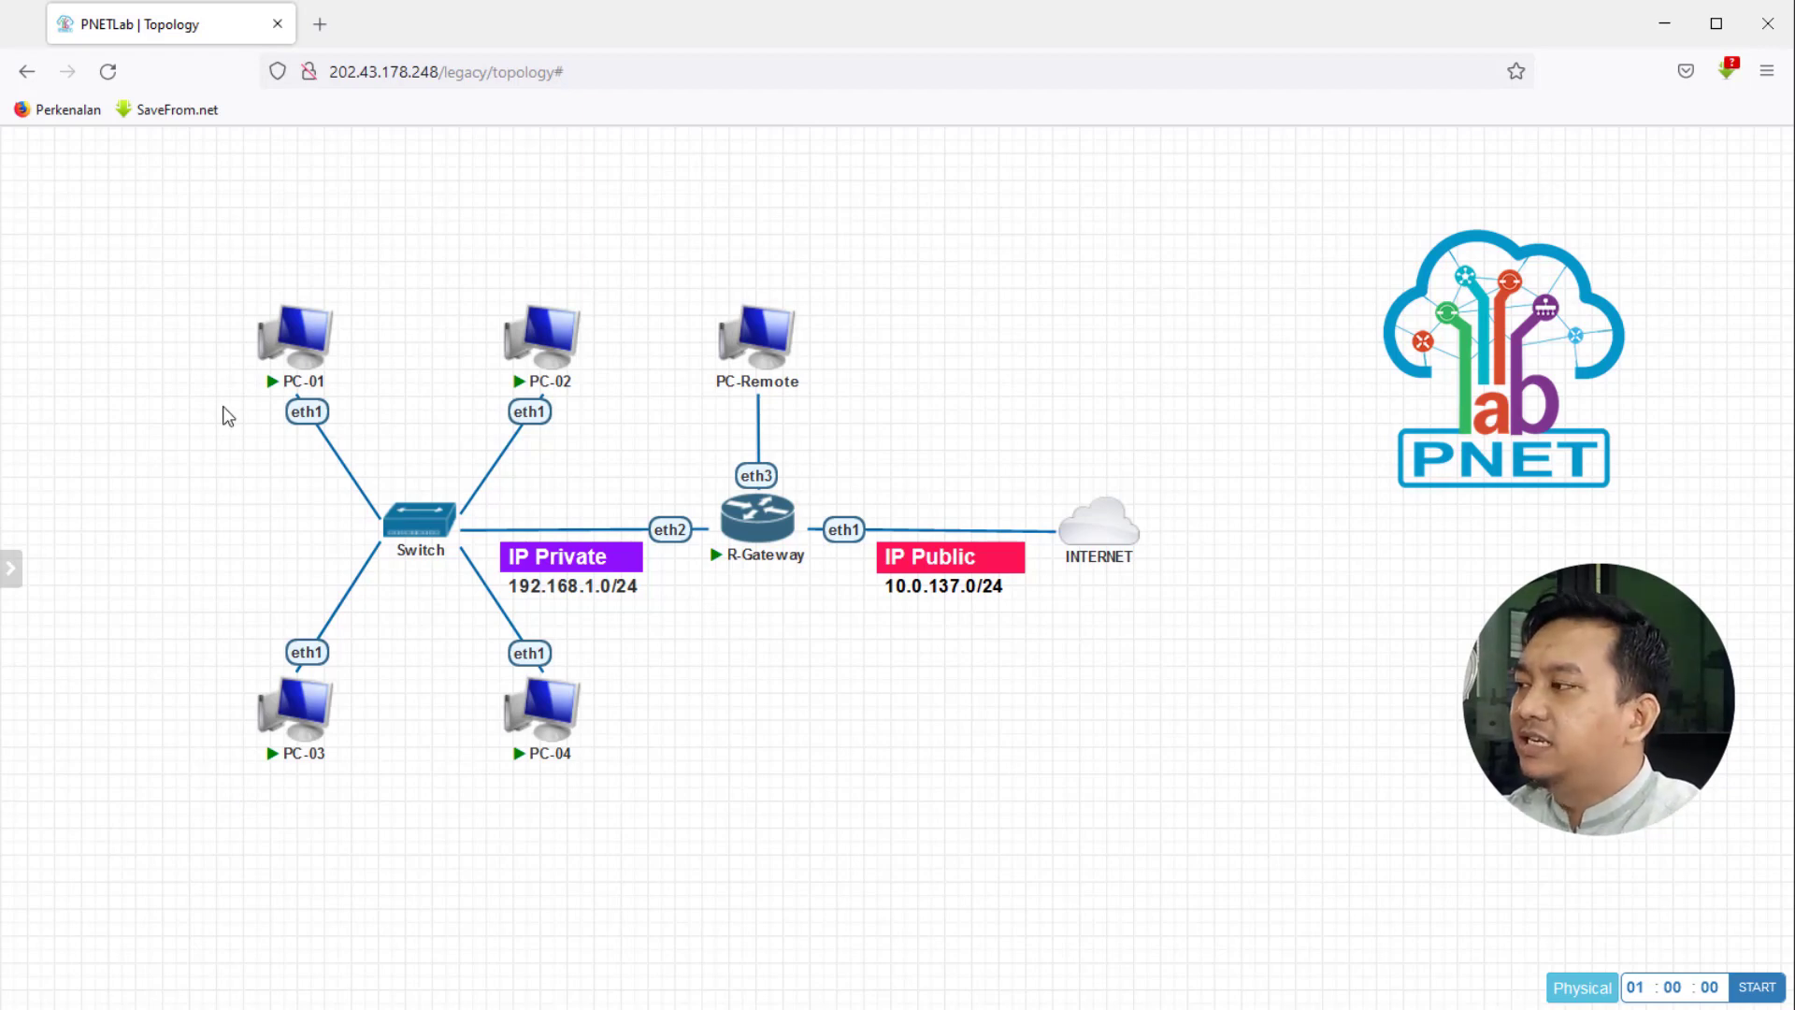
- Open the consoles of PC-01 and PC-02 and connect to each one's session, minimizing the console window after each
mouse_move(299, 332)
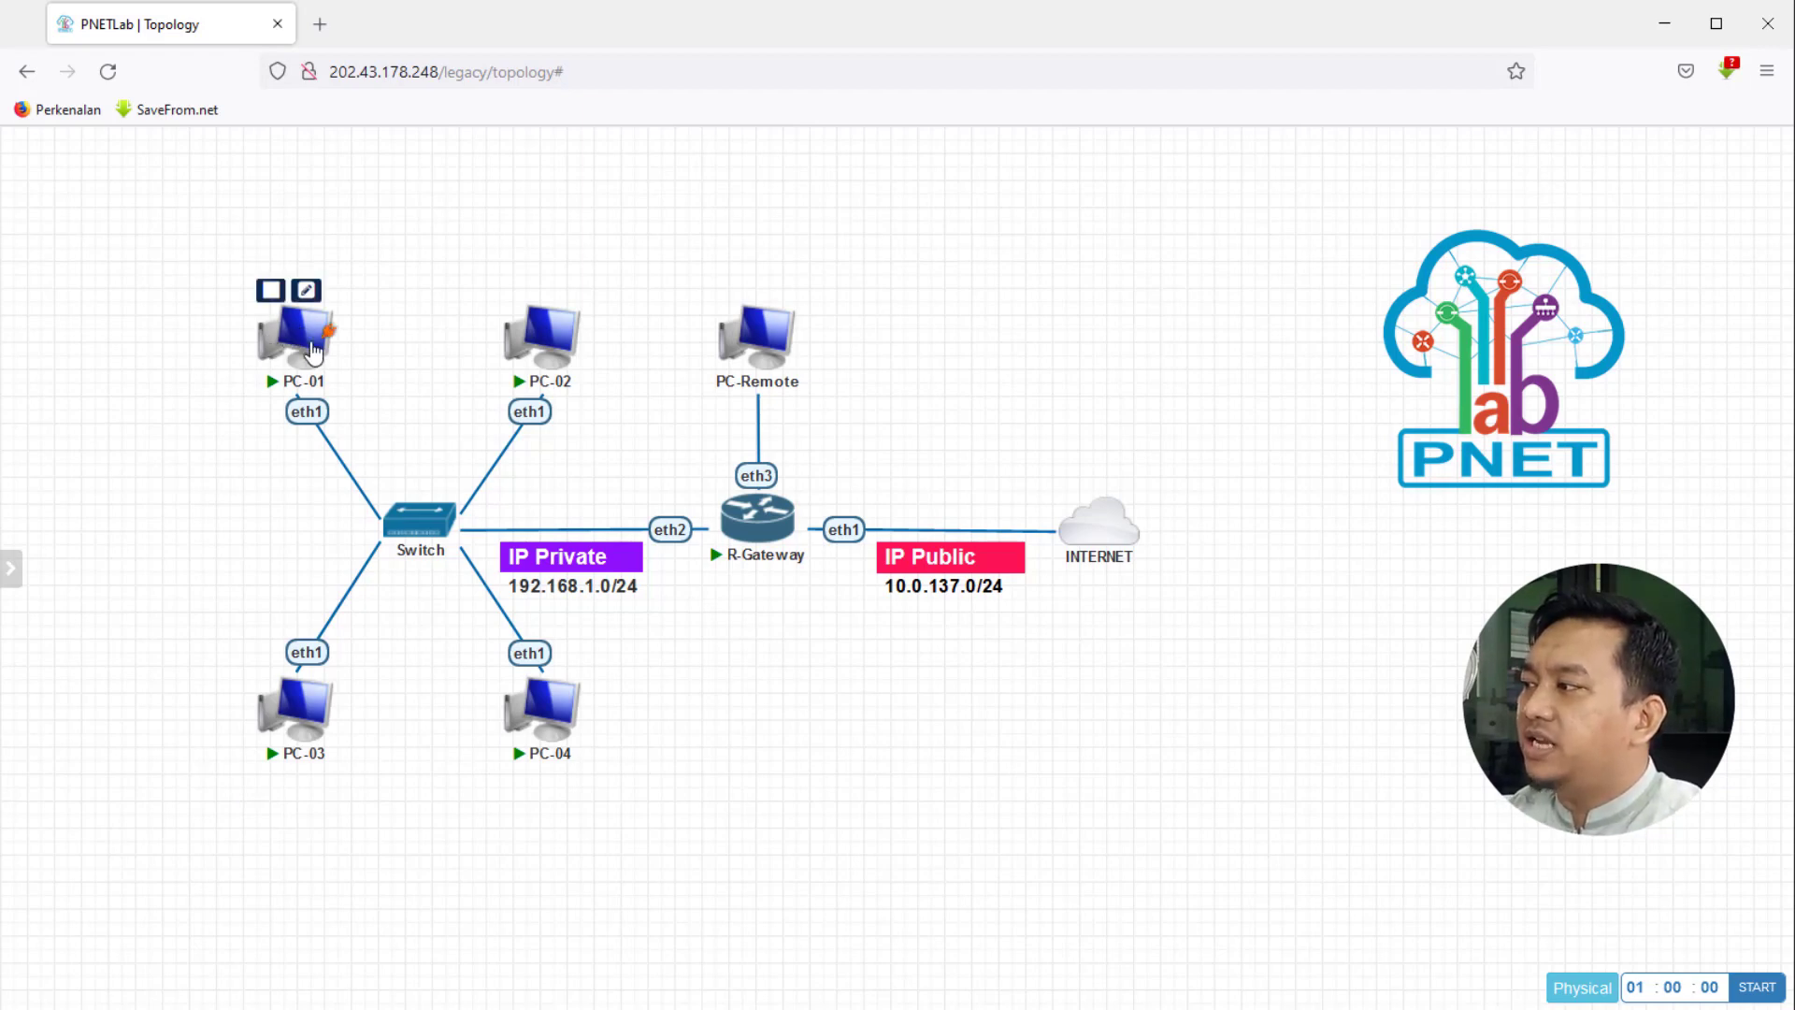
click(299, 332)
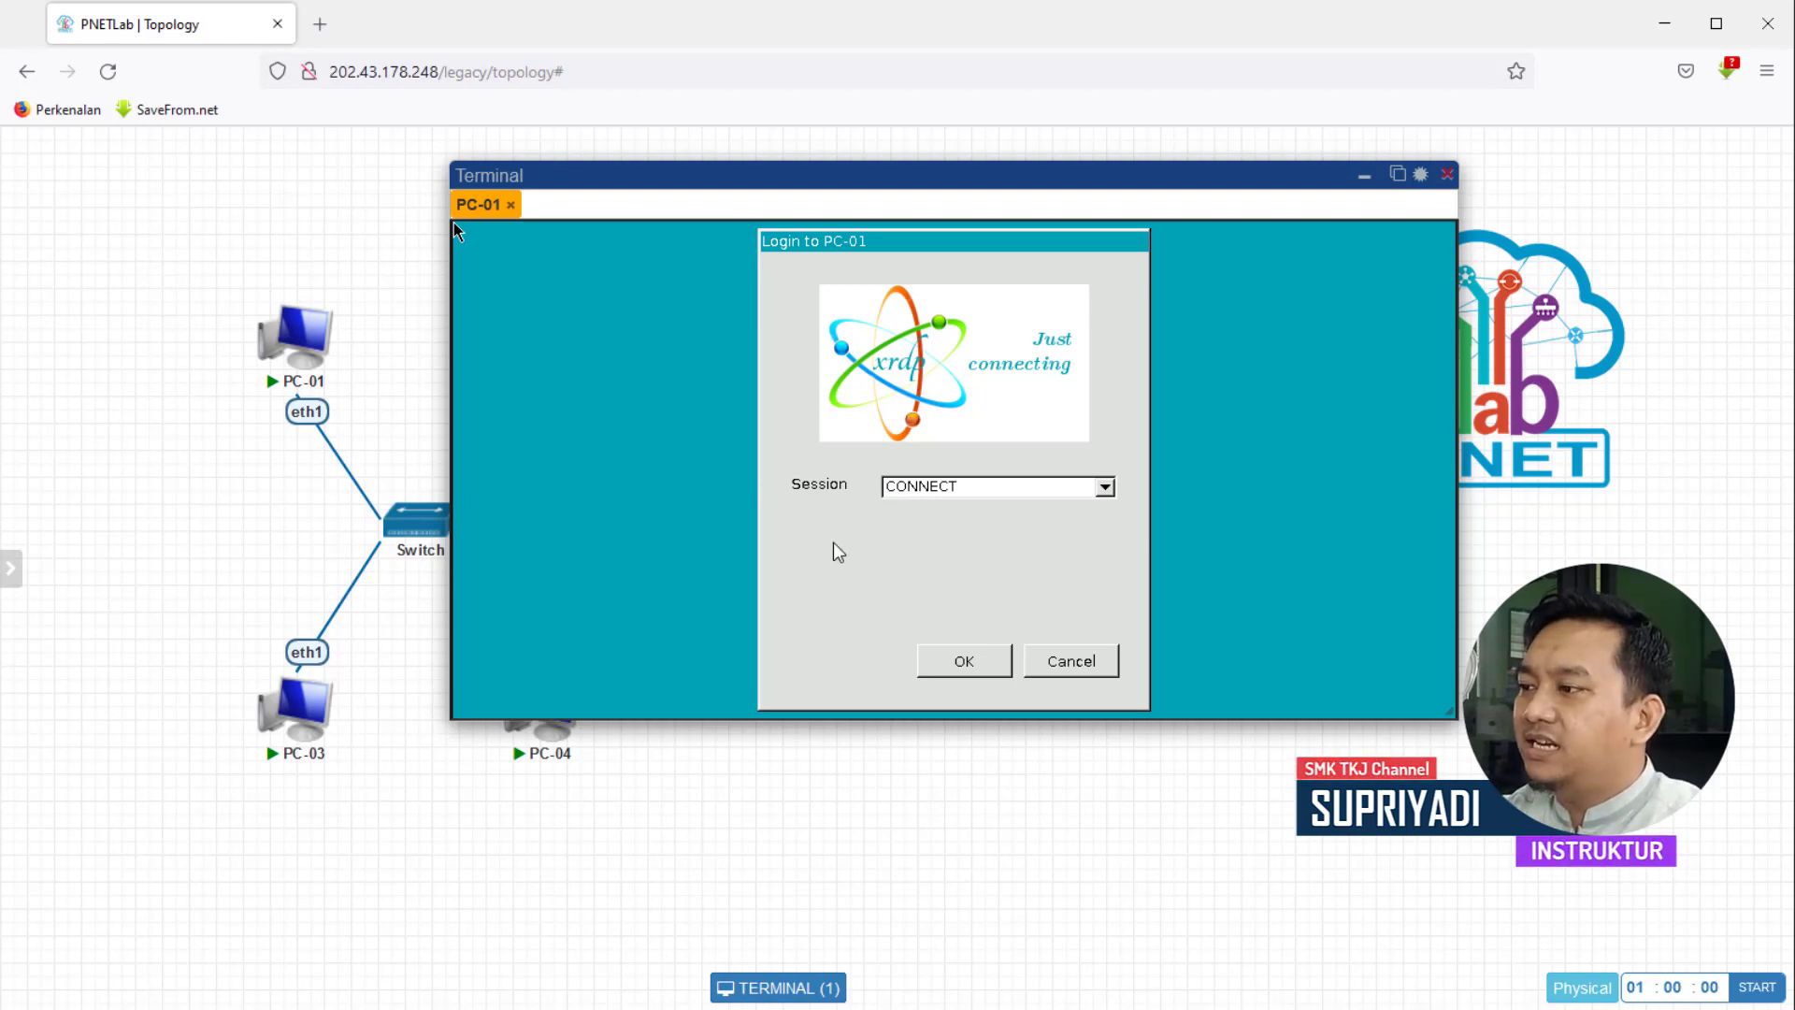
click(963, 661)
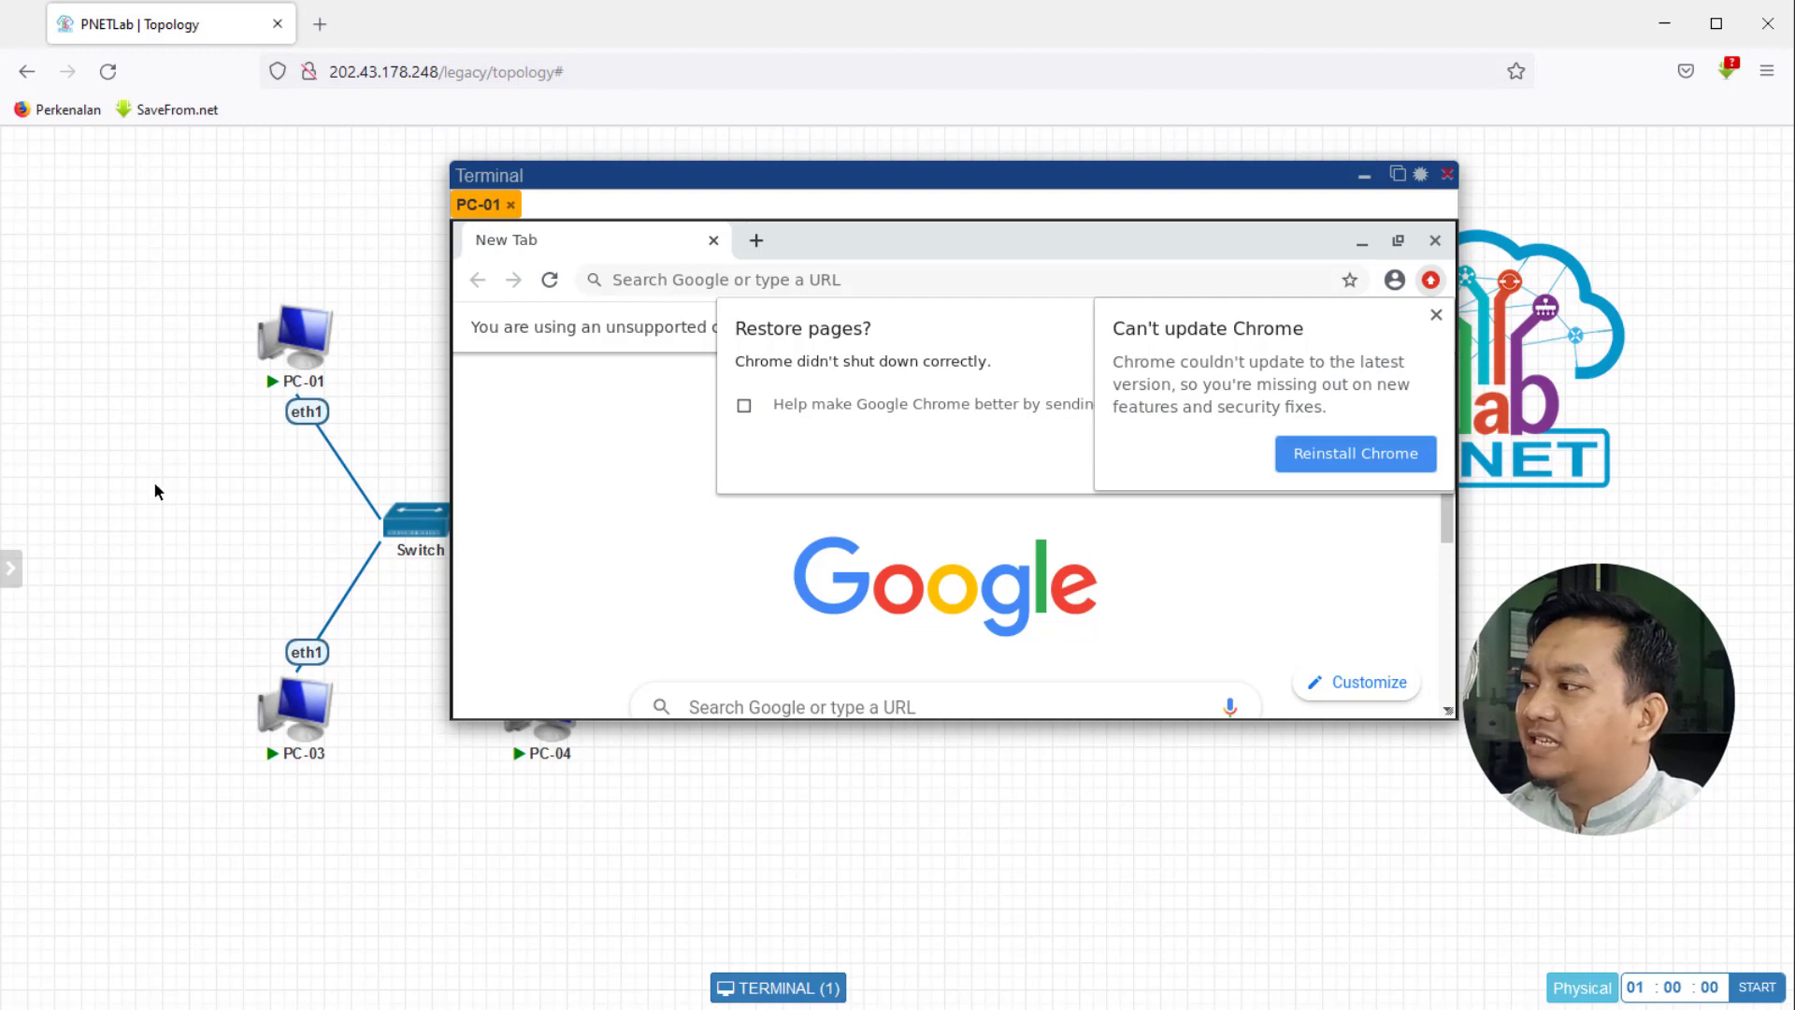
click(1364, 176)
click(548, 340)
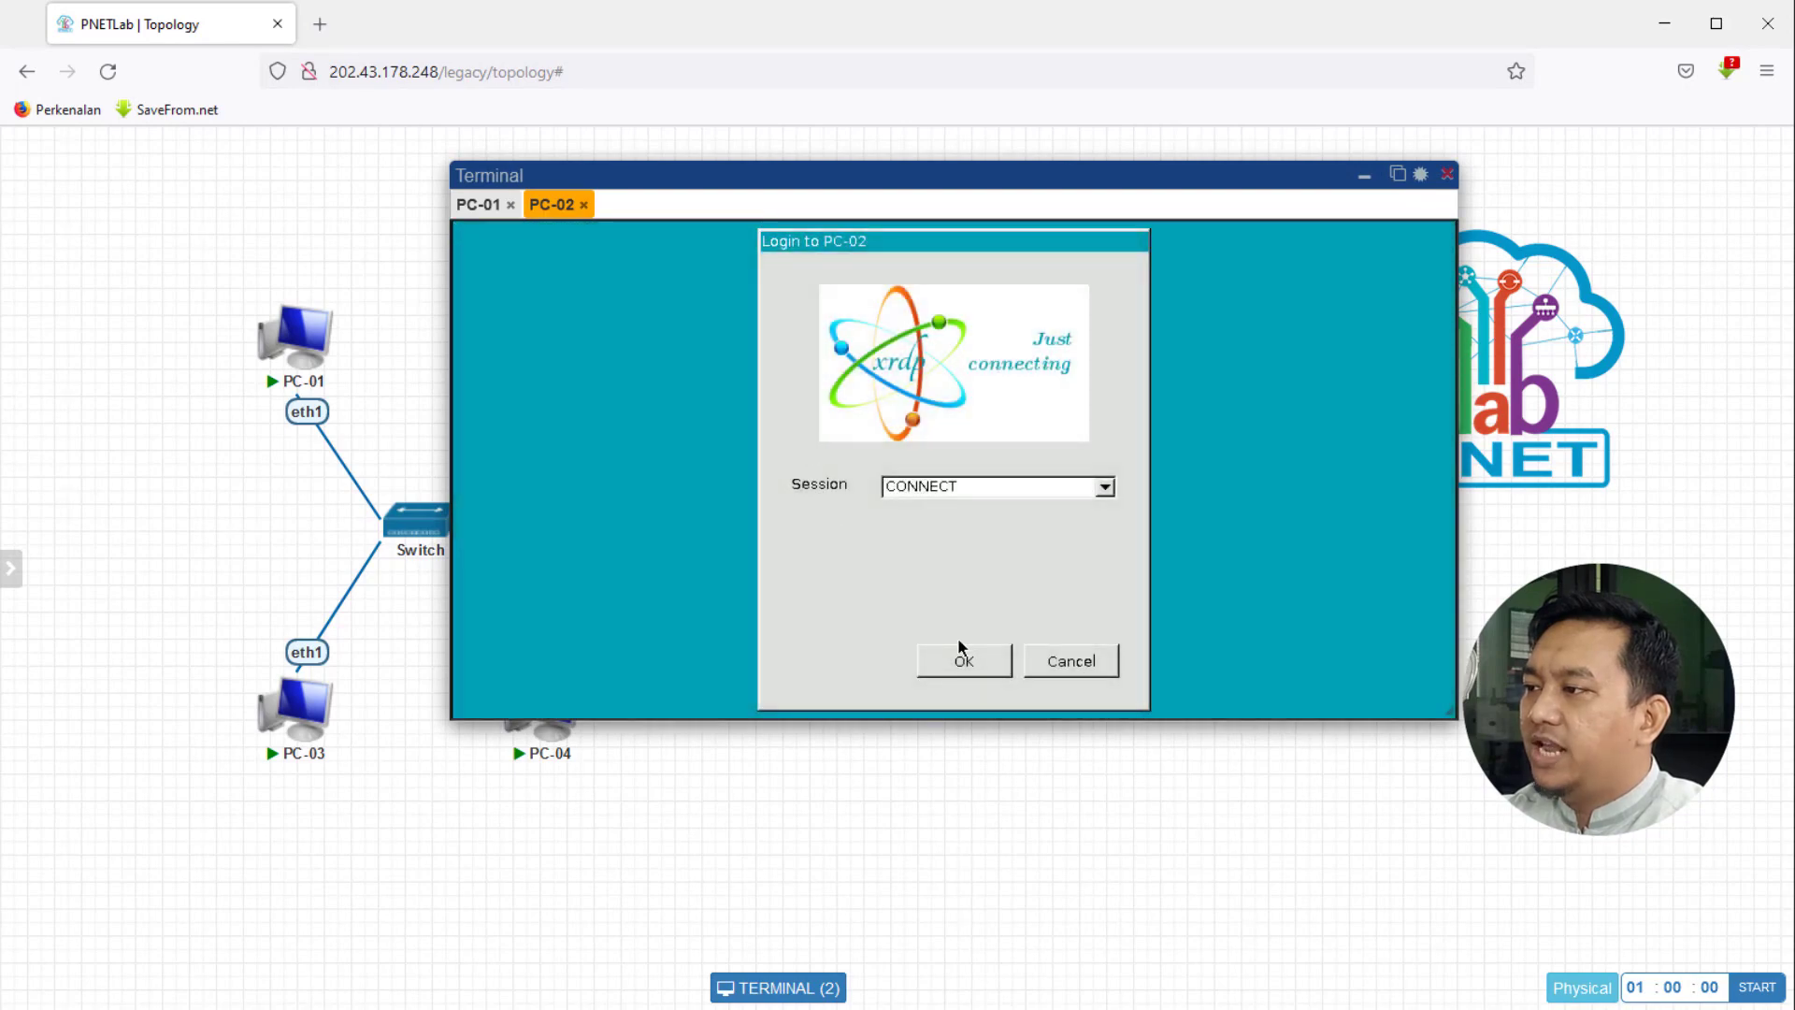
click(968, 662)
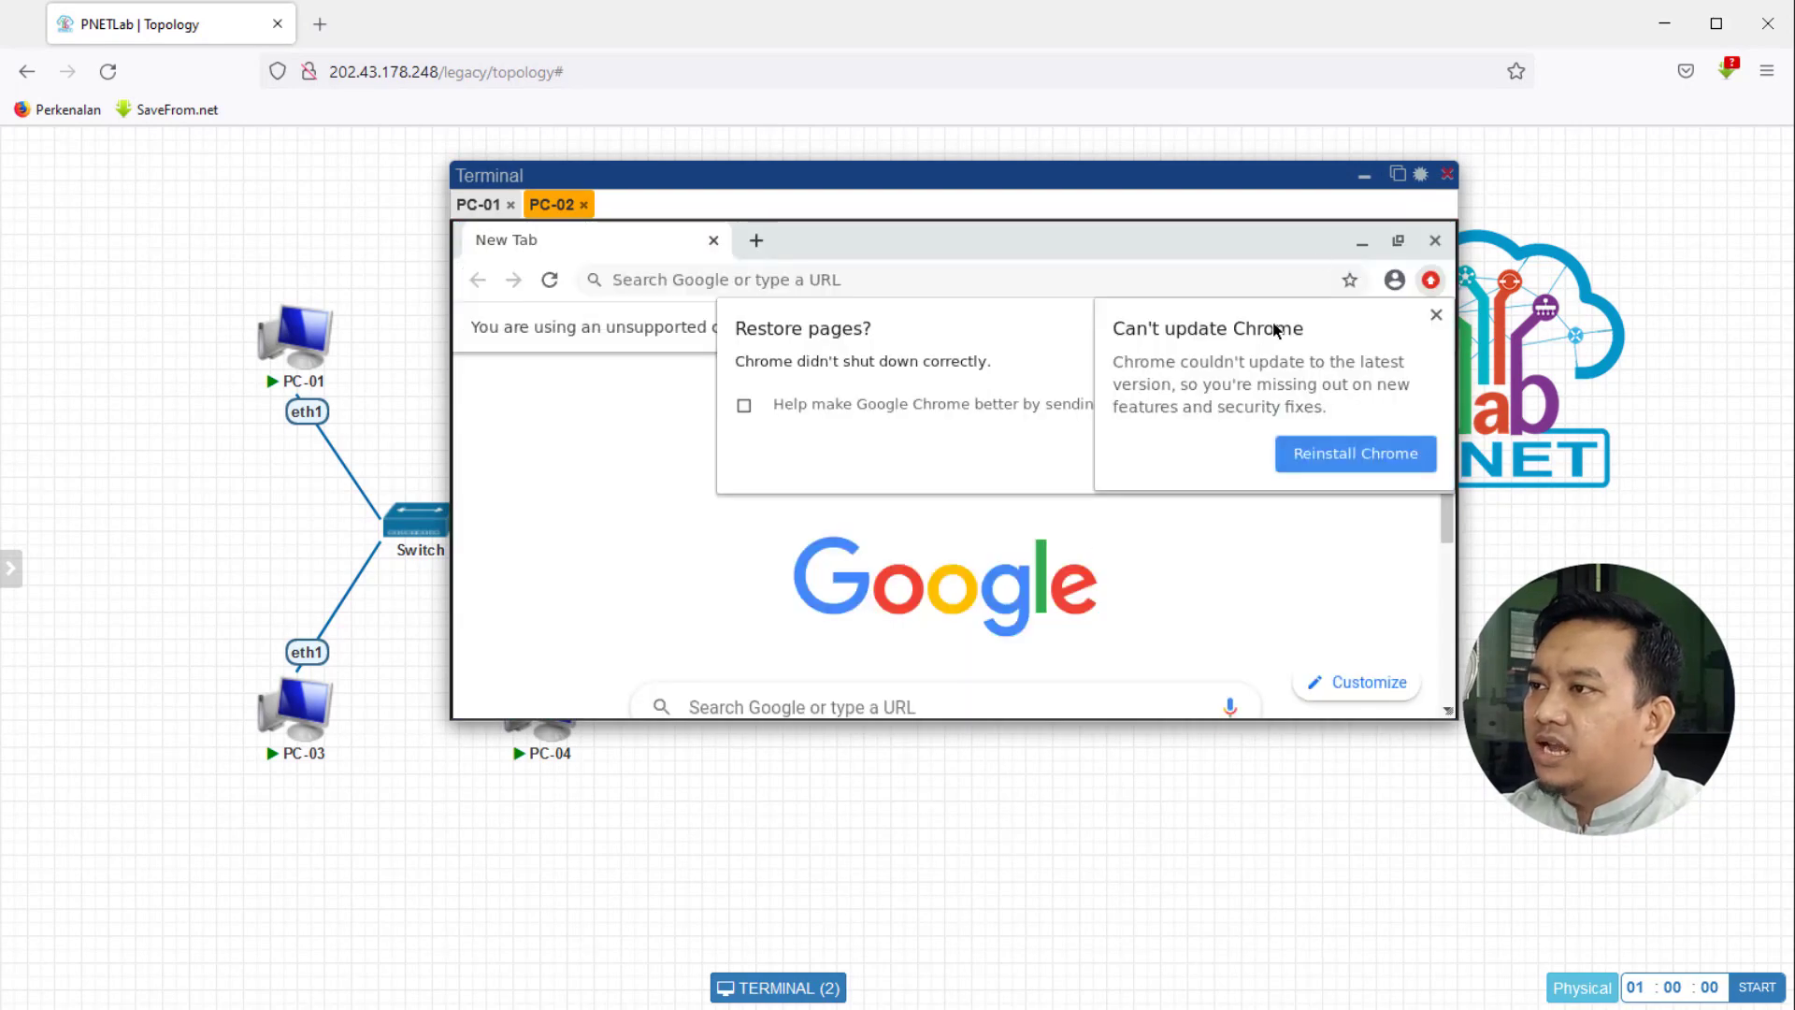
click(1365, 177)
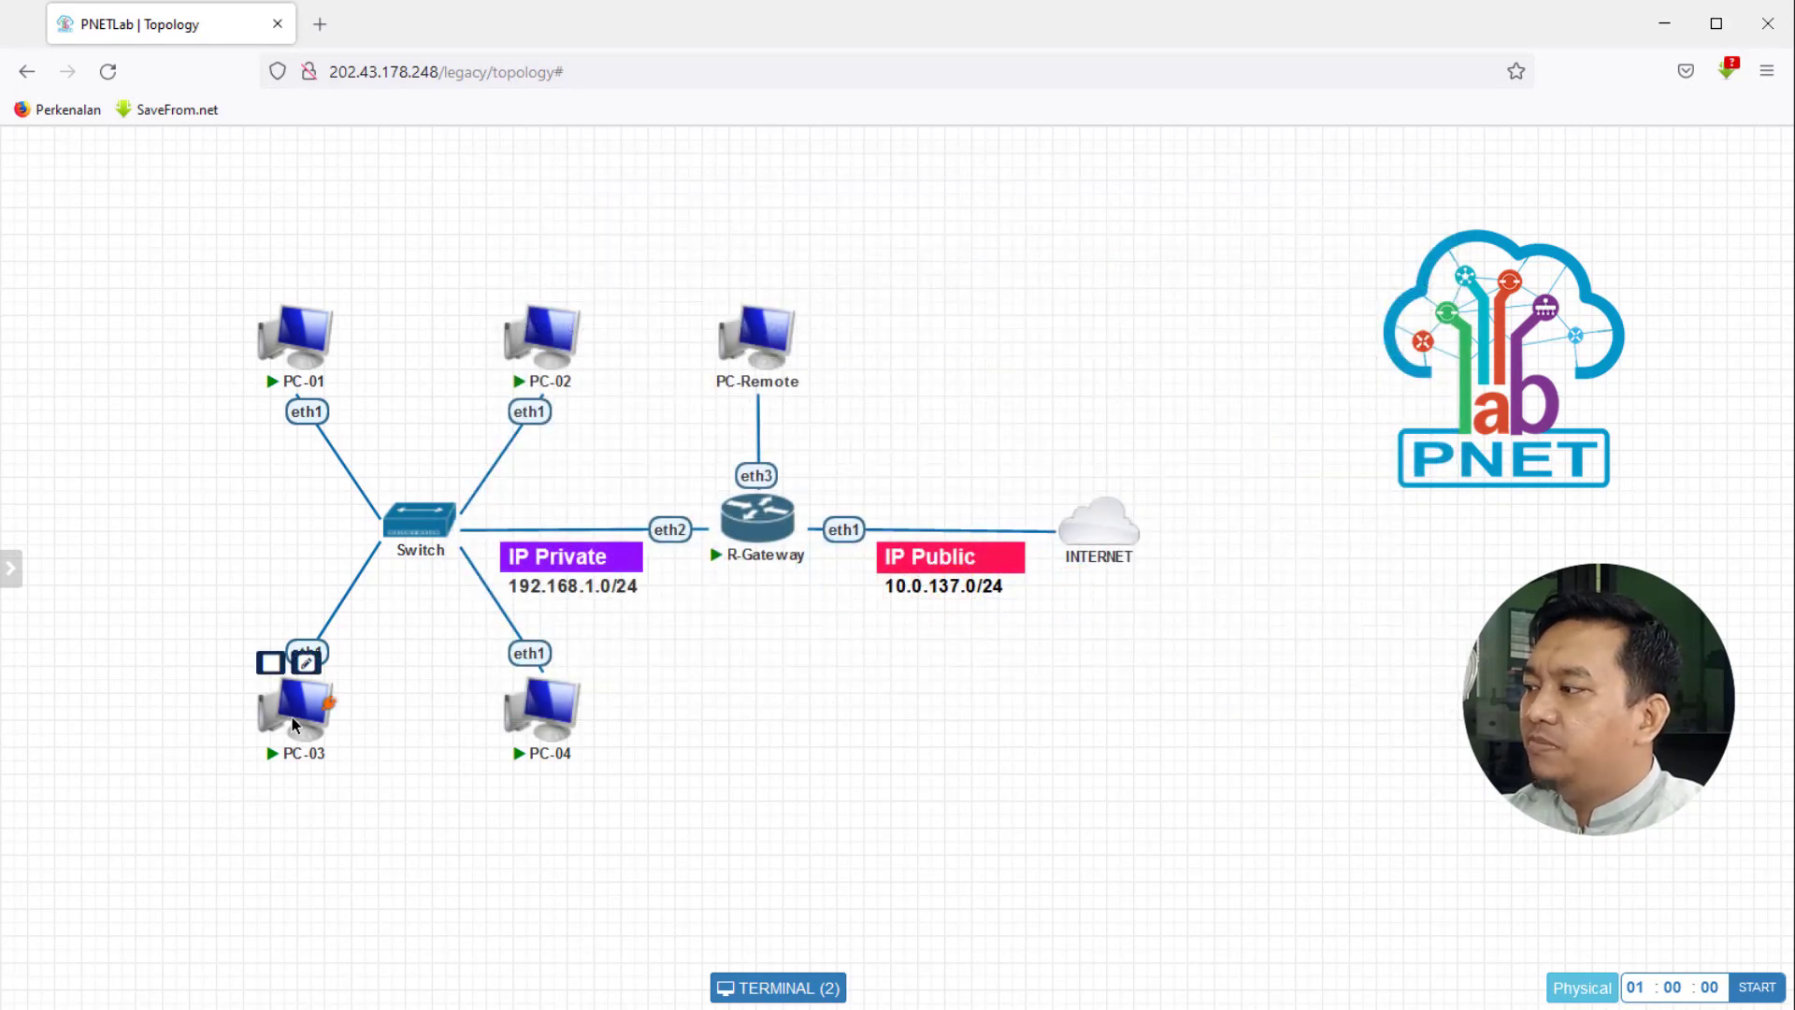
- Open the consoles of PC-03 and PC-04 and connect to their sessions
click(295, 703)
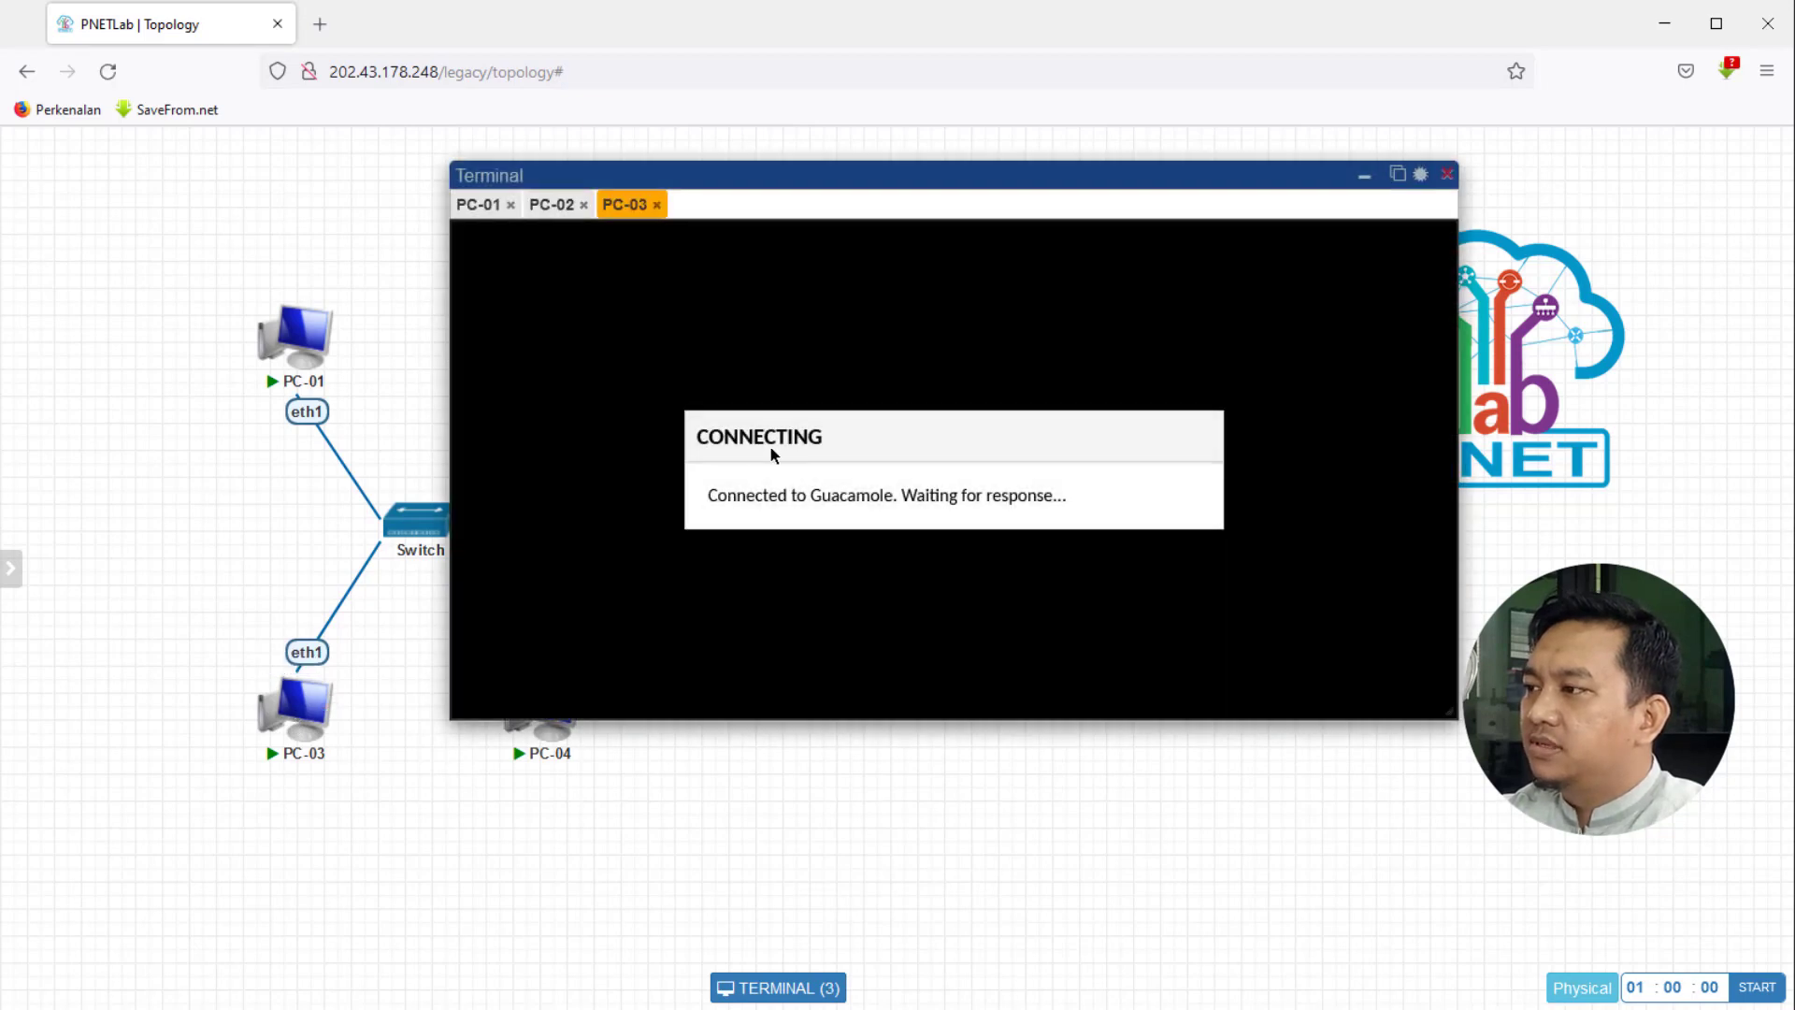
click(964, 661)
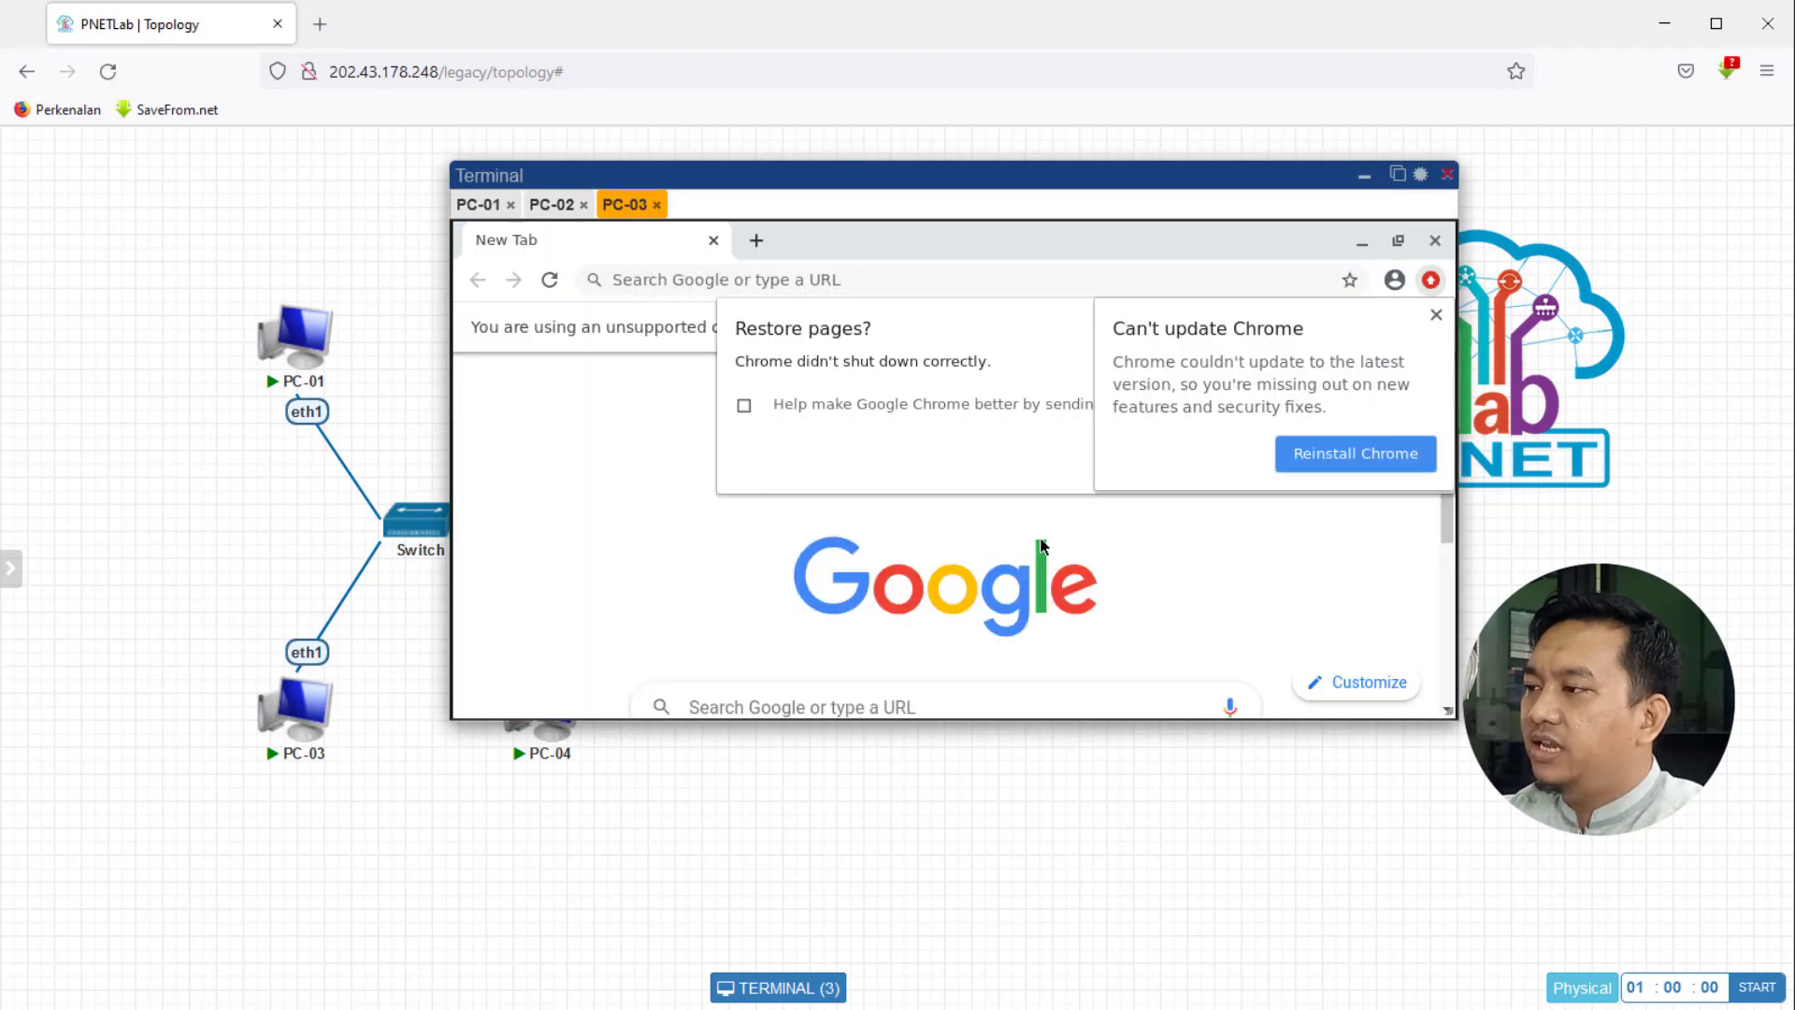
click(1364, 175)
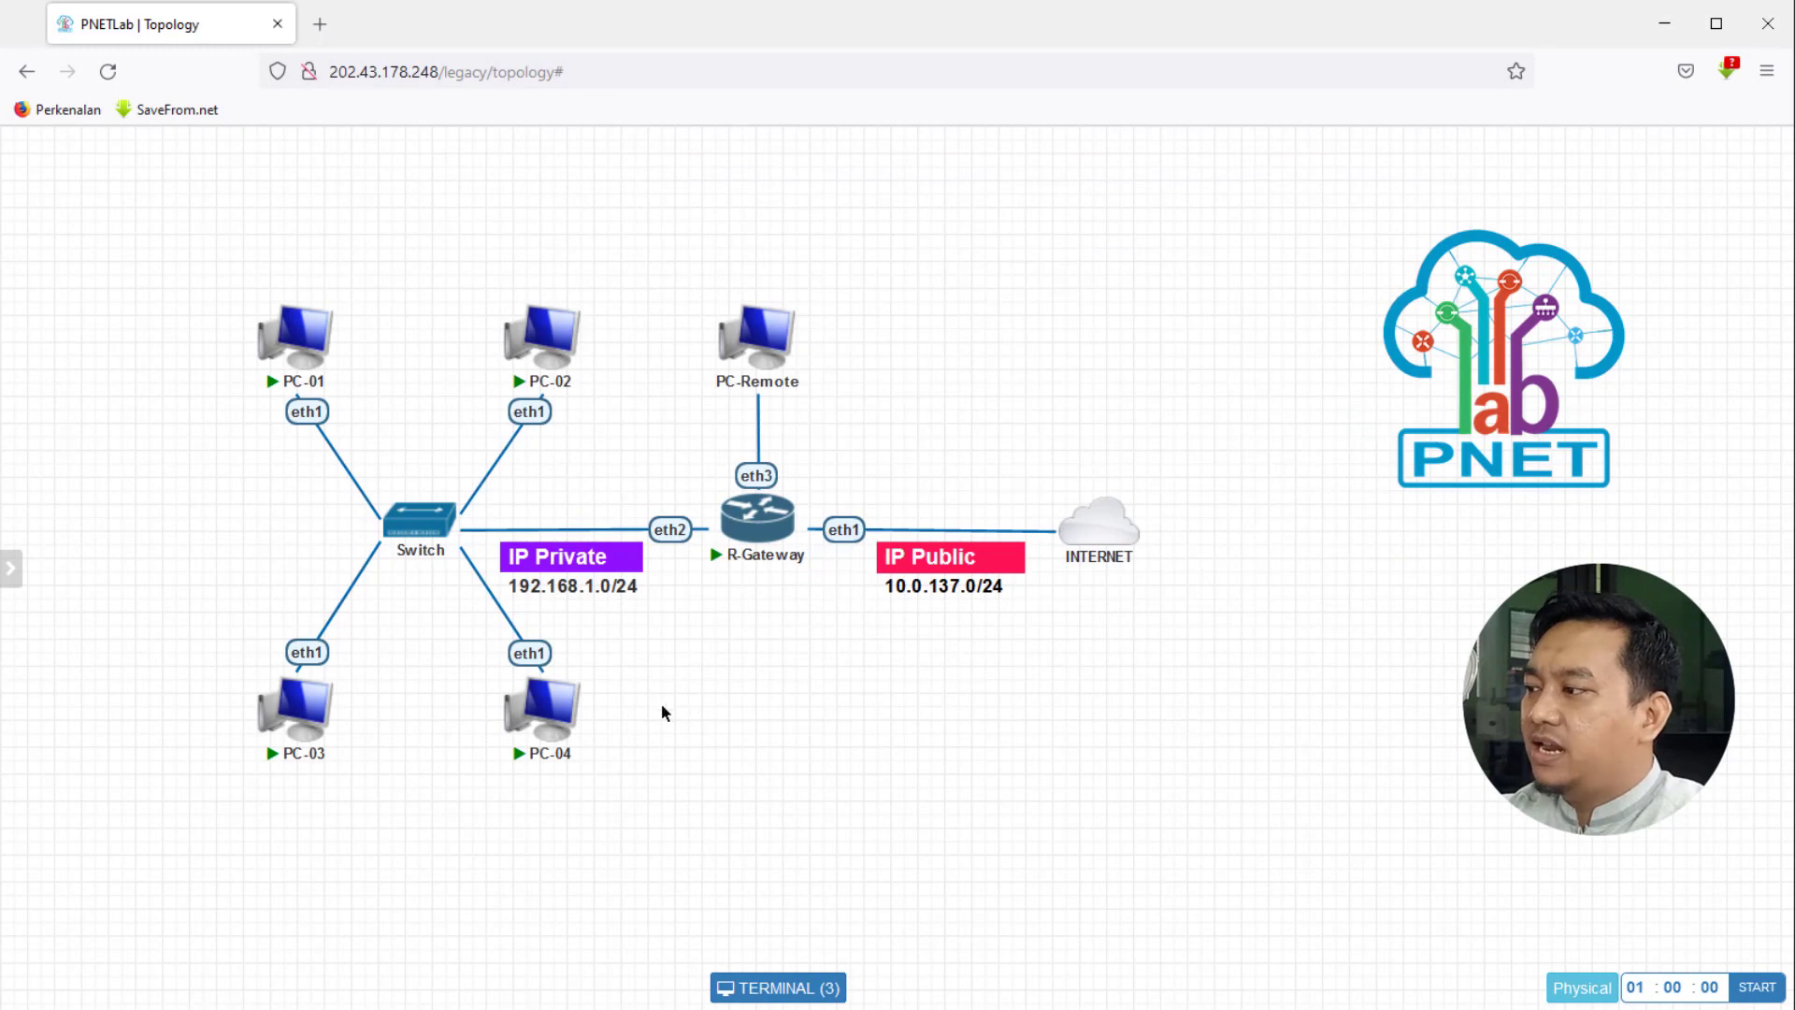
click(546, 718)
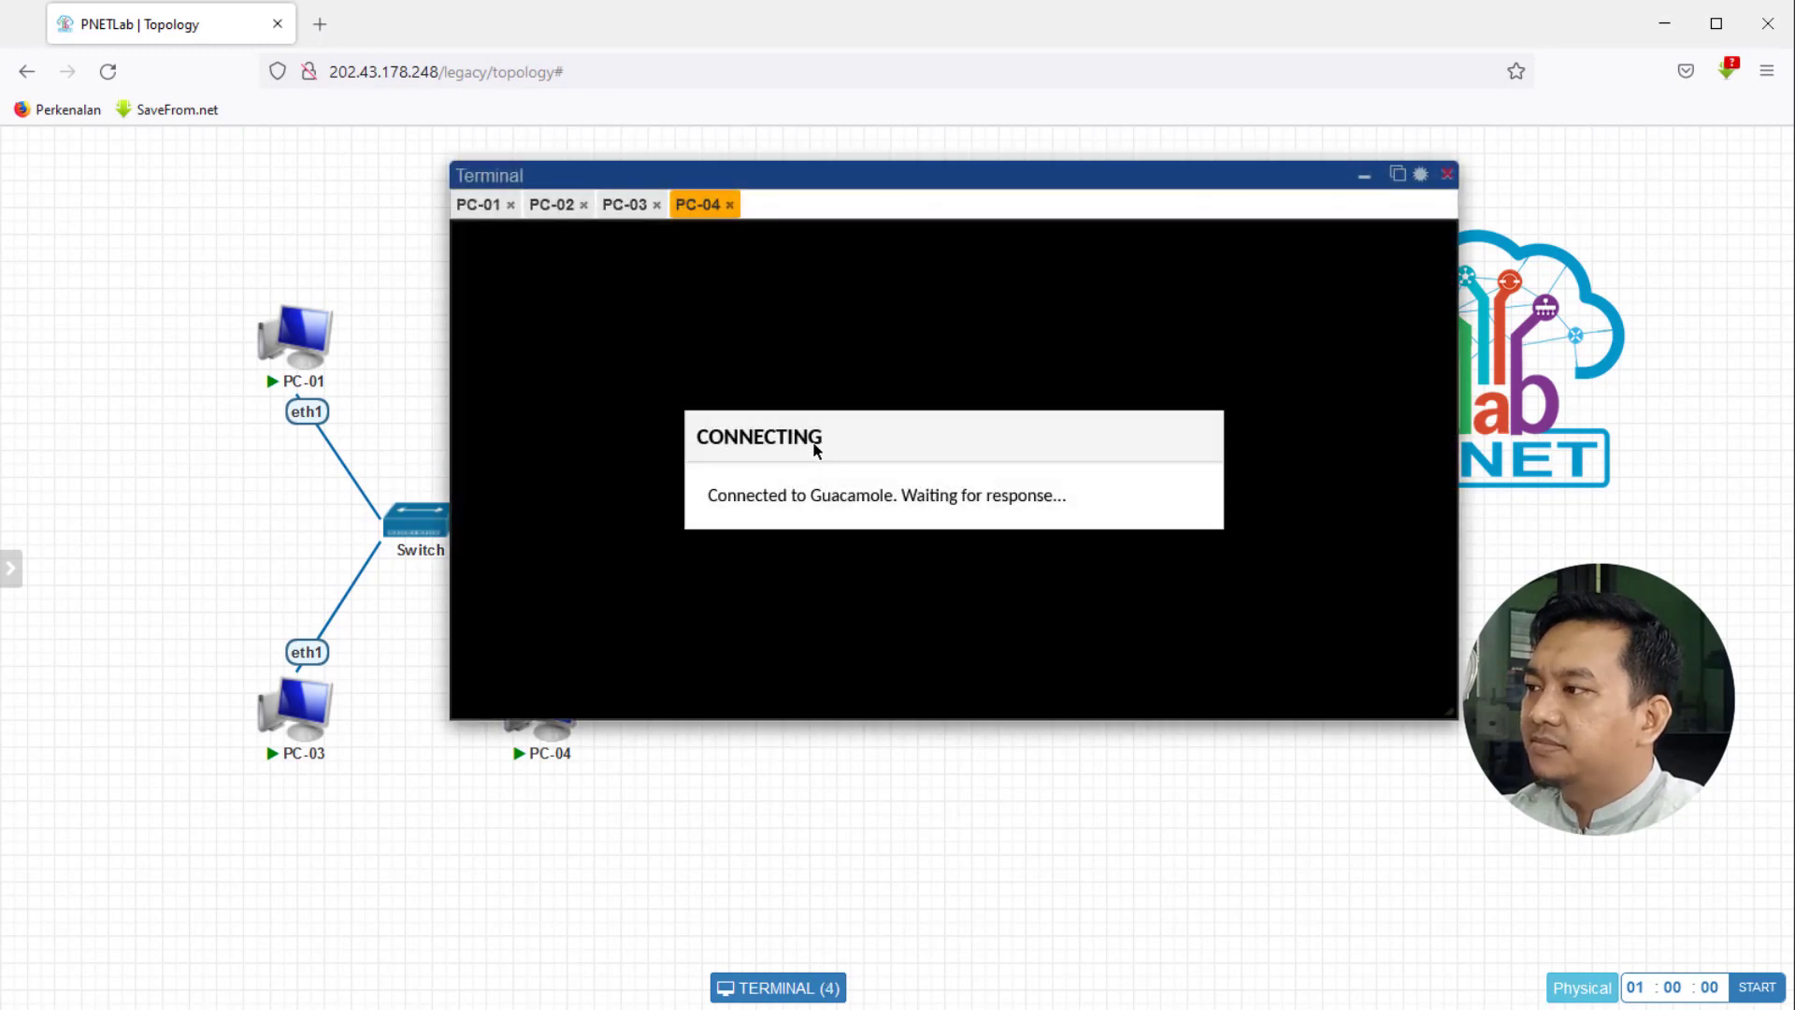
click(964, 661)
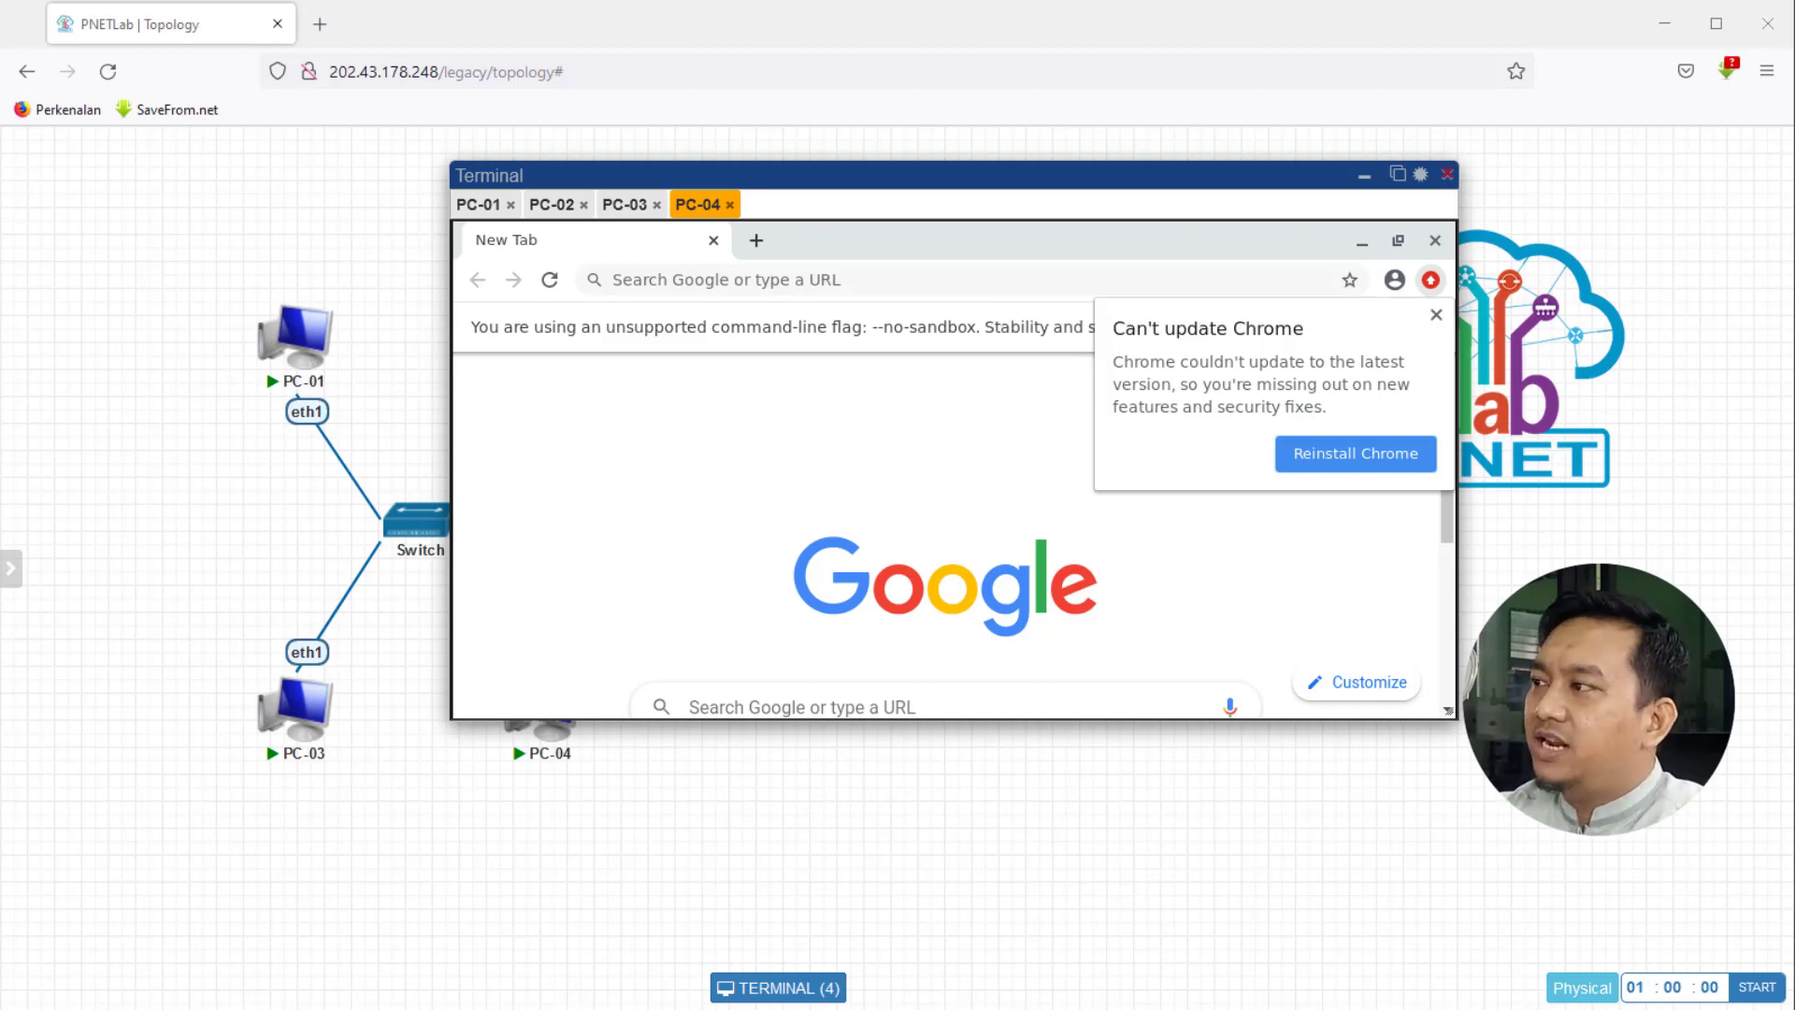
- On PC-01, close Chrome, launch a terminal and enlarge its text by two zoom levels
click(464, 204)
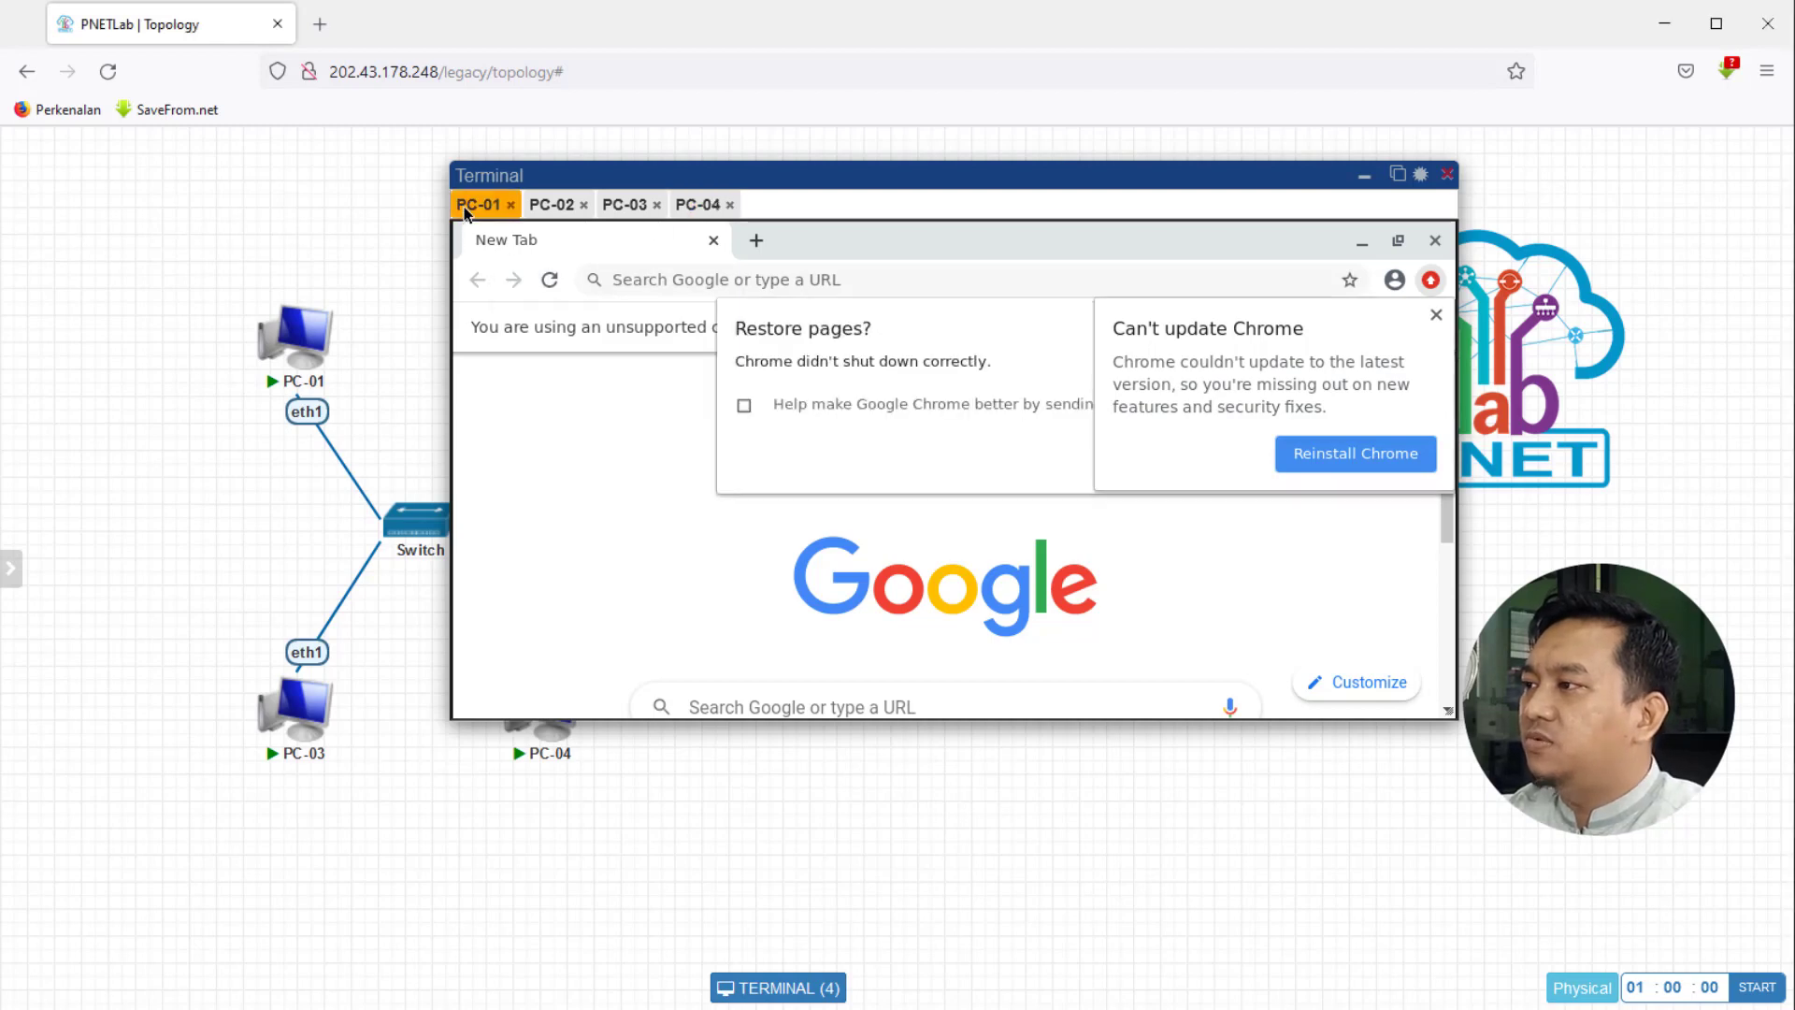
click(1436, 241)
click(1438, 243)
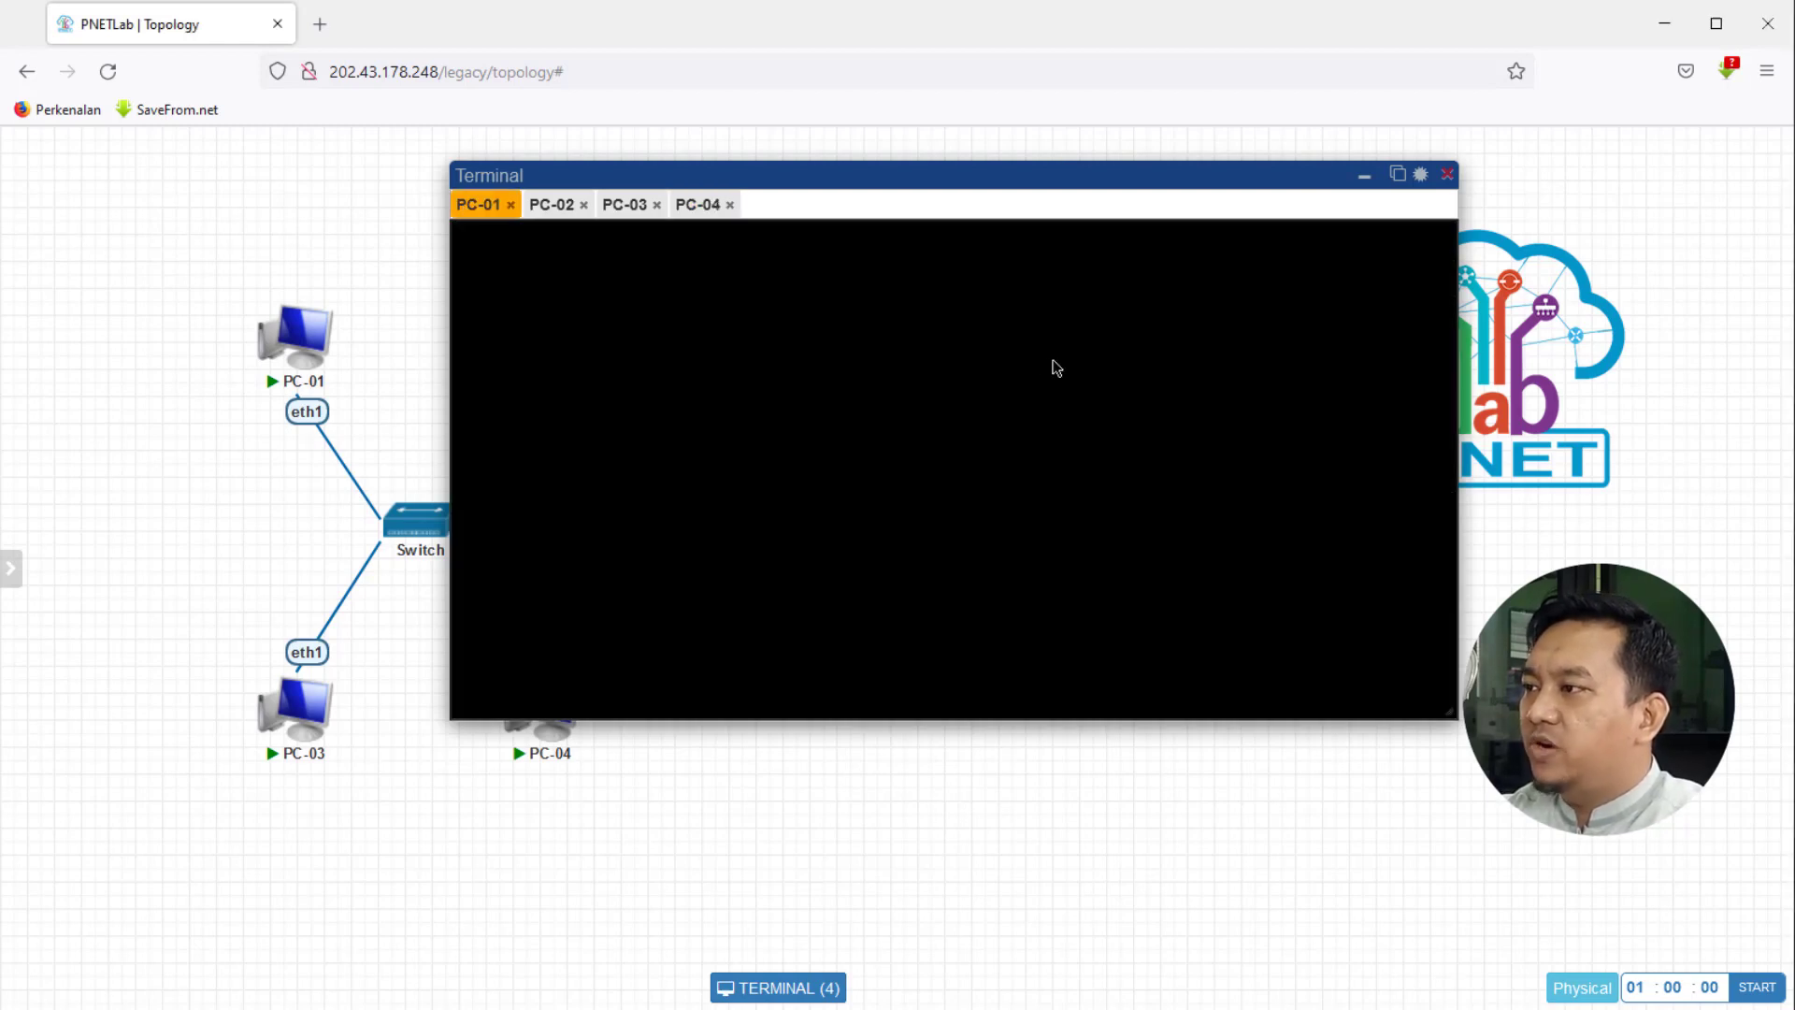
right_click(767, 369)
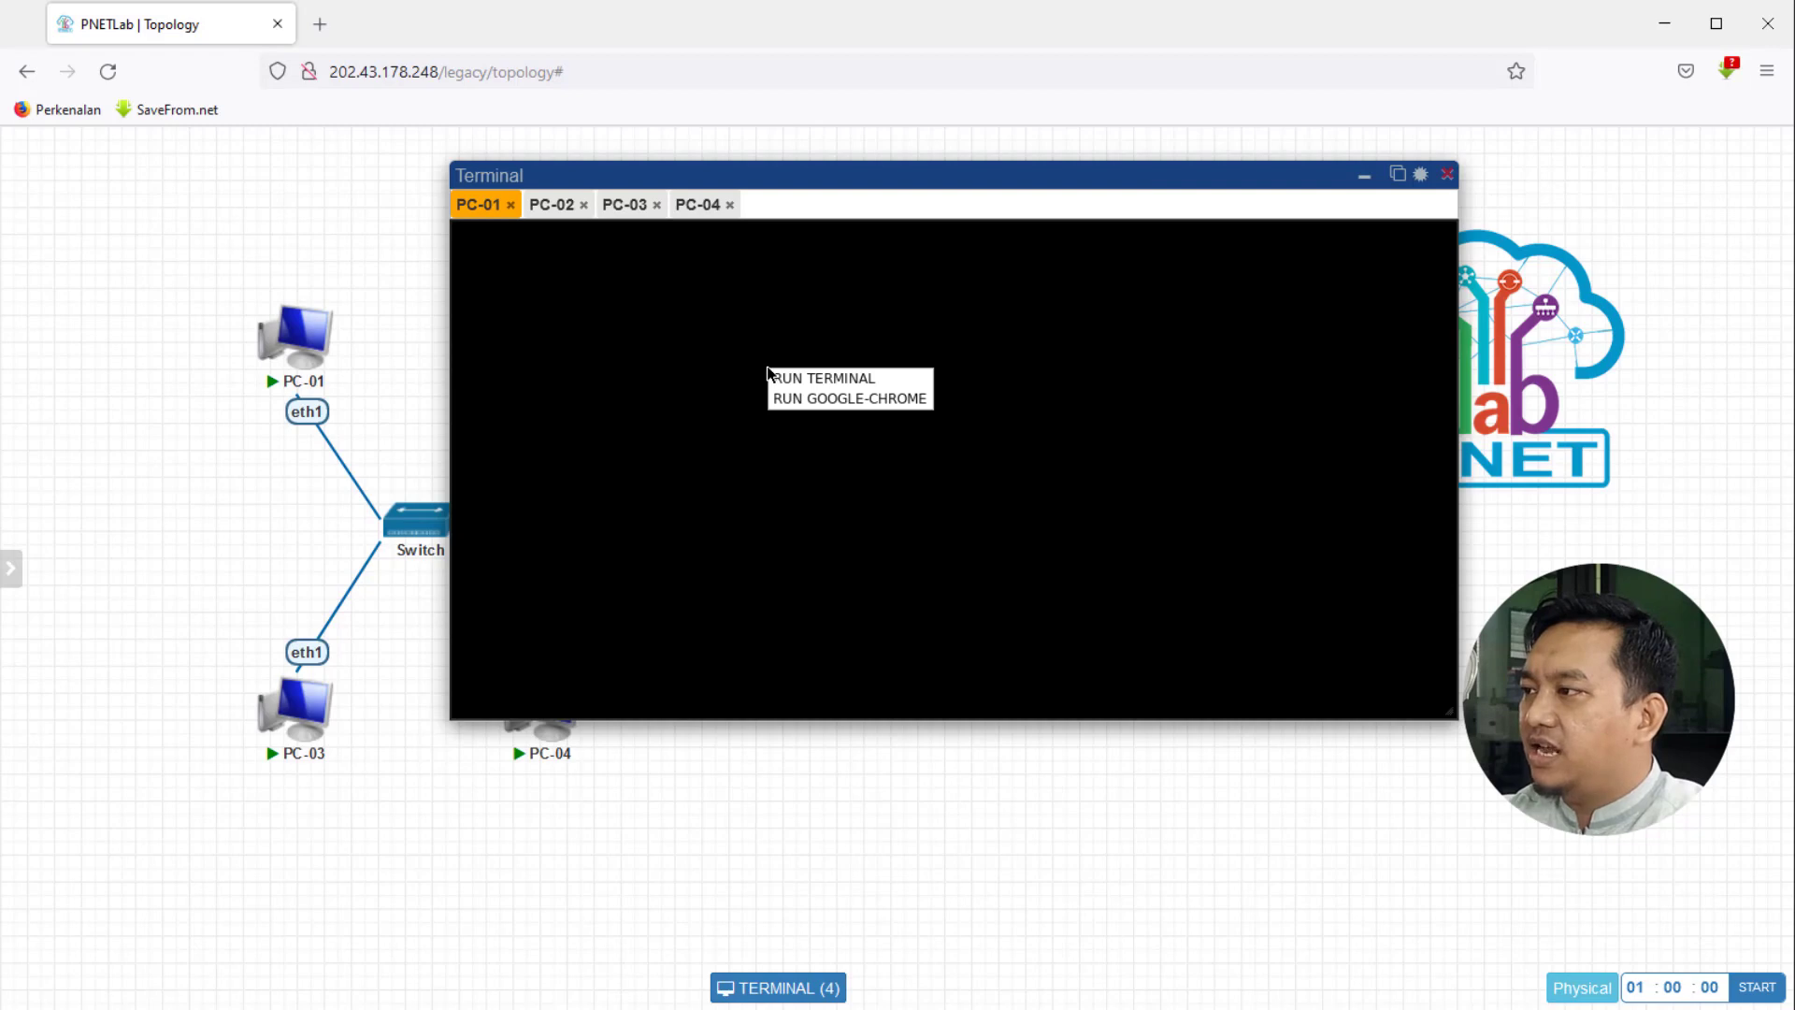
click(838, 380)
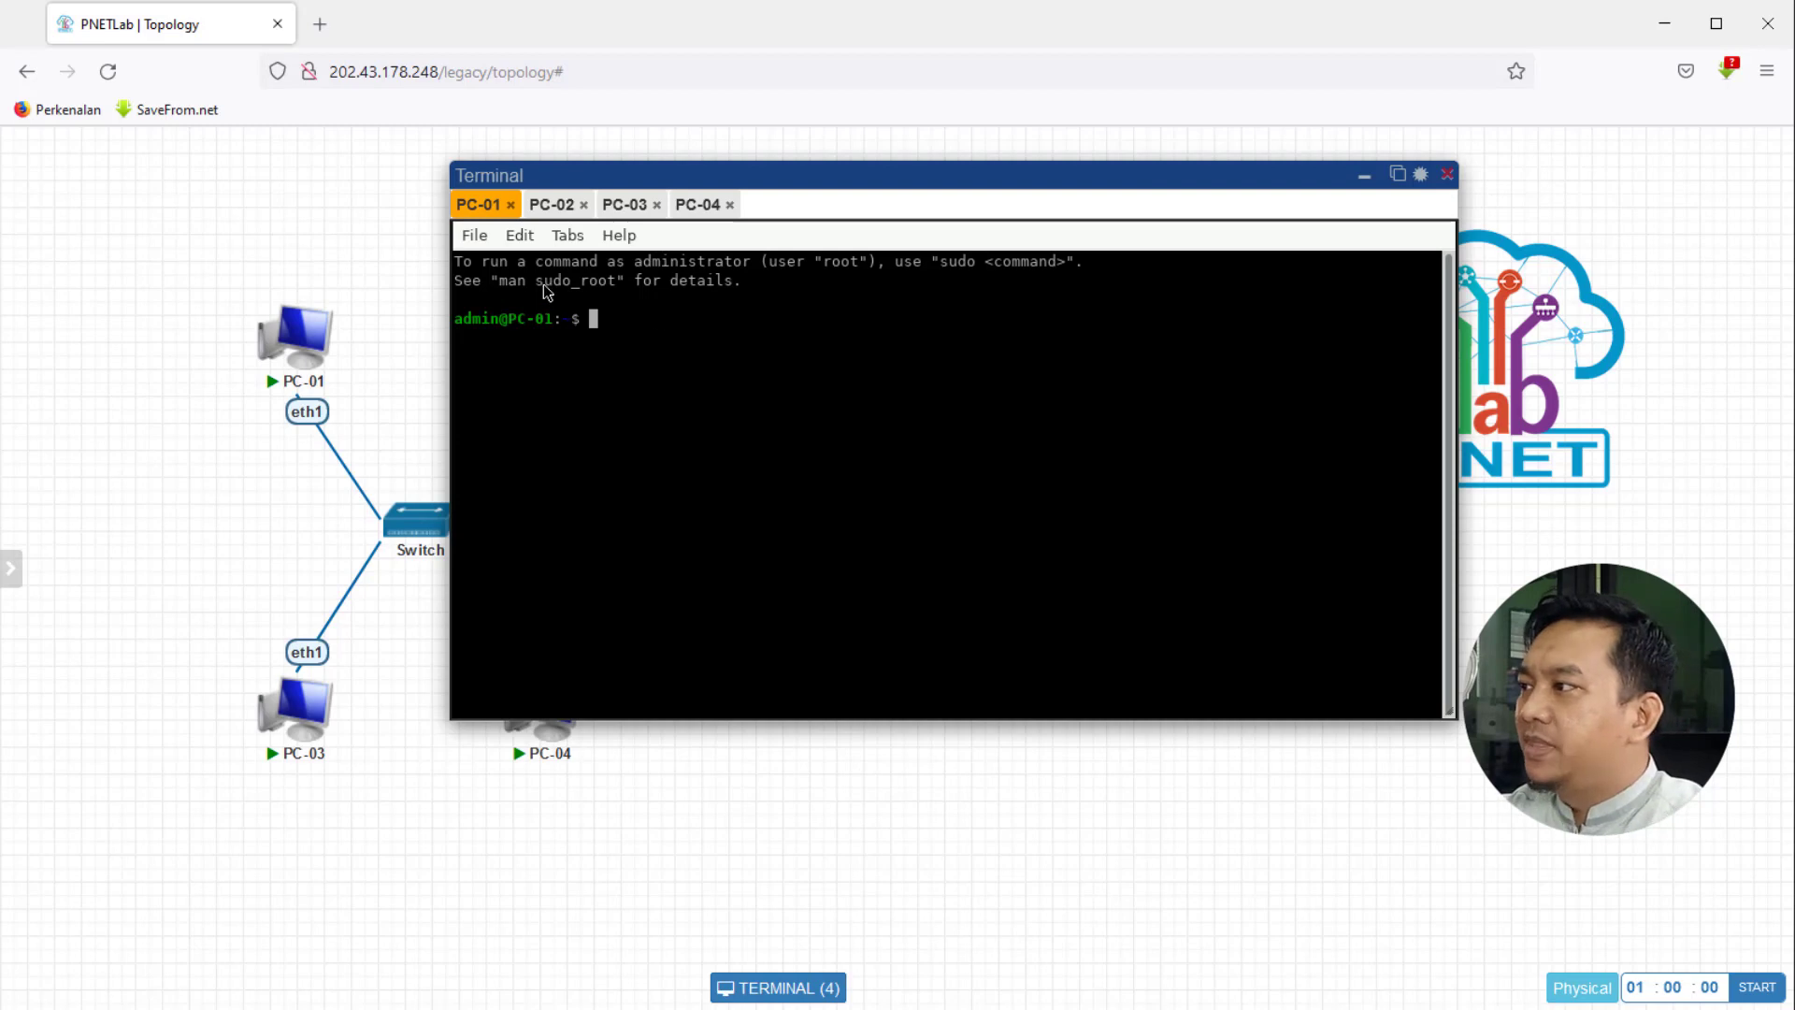
click(516, 239)
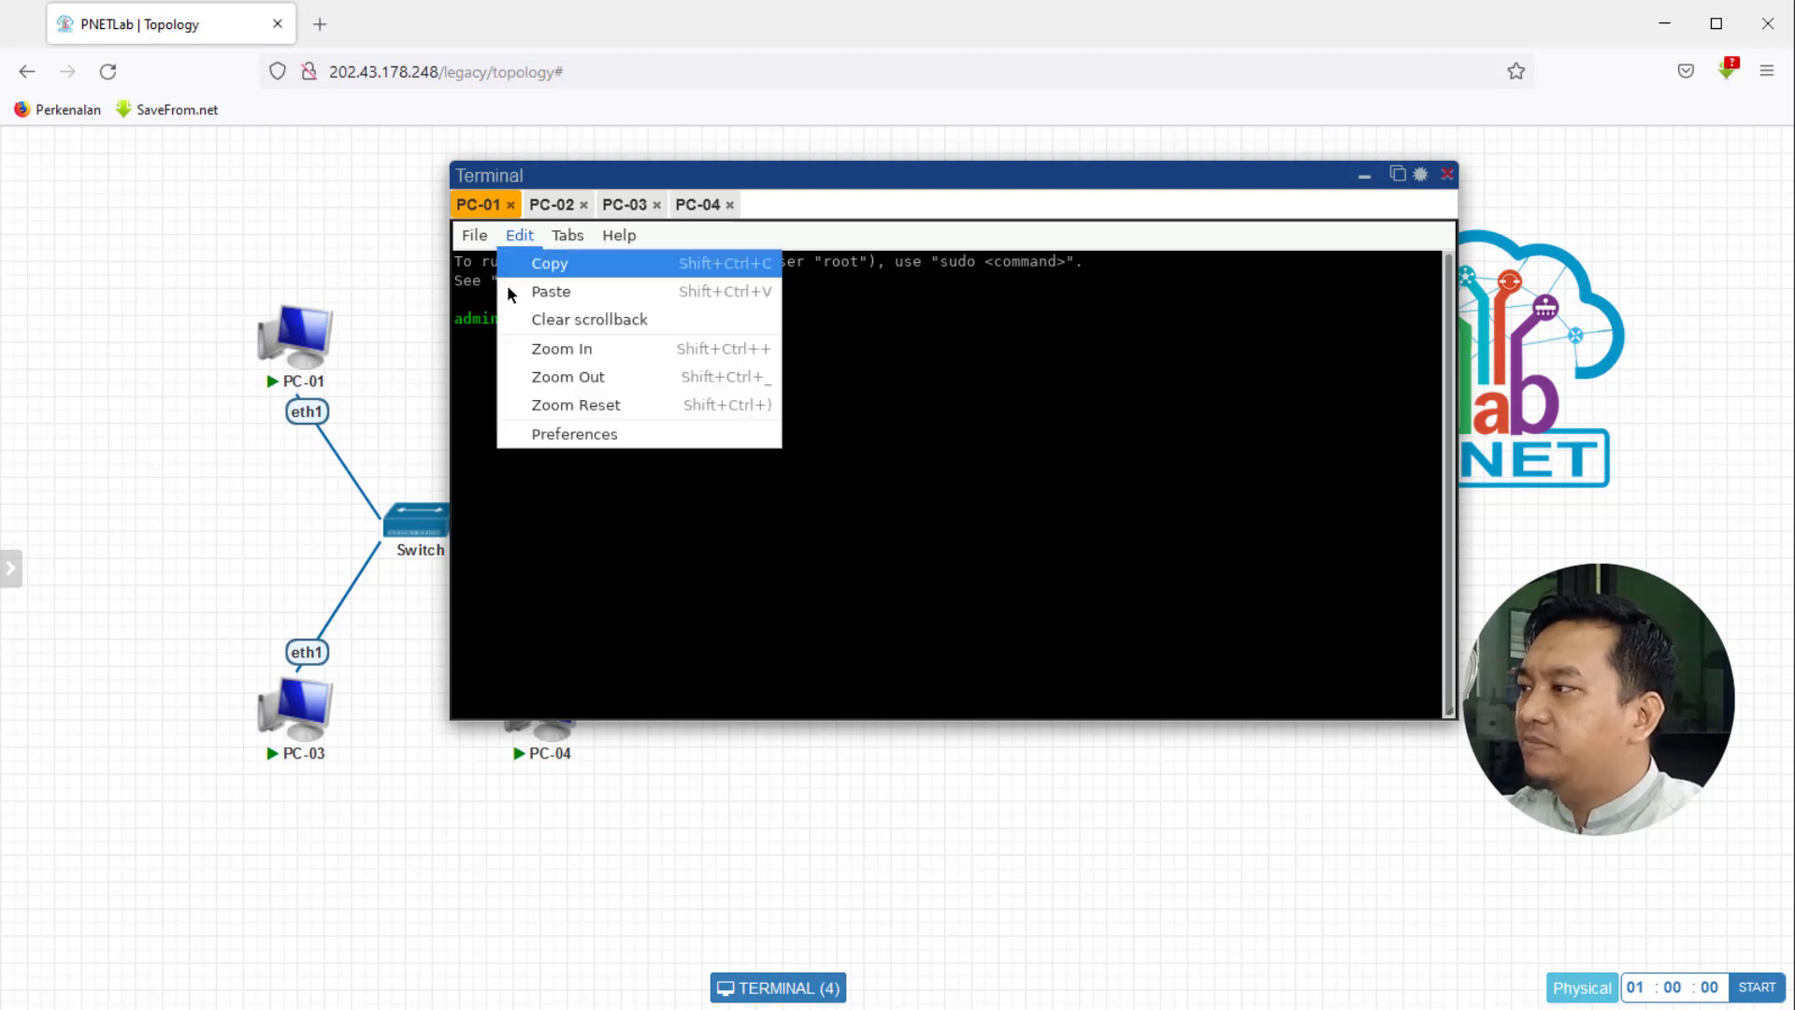
click(557, 352)
click(519, 236)
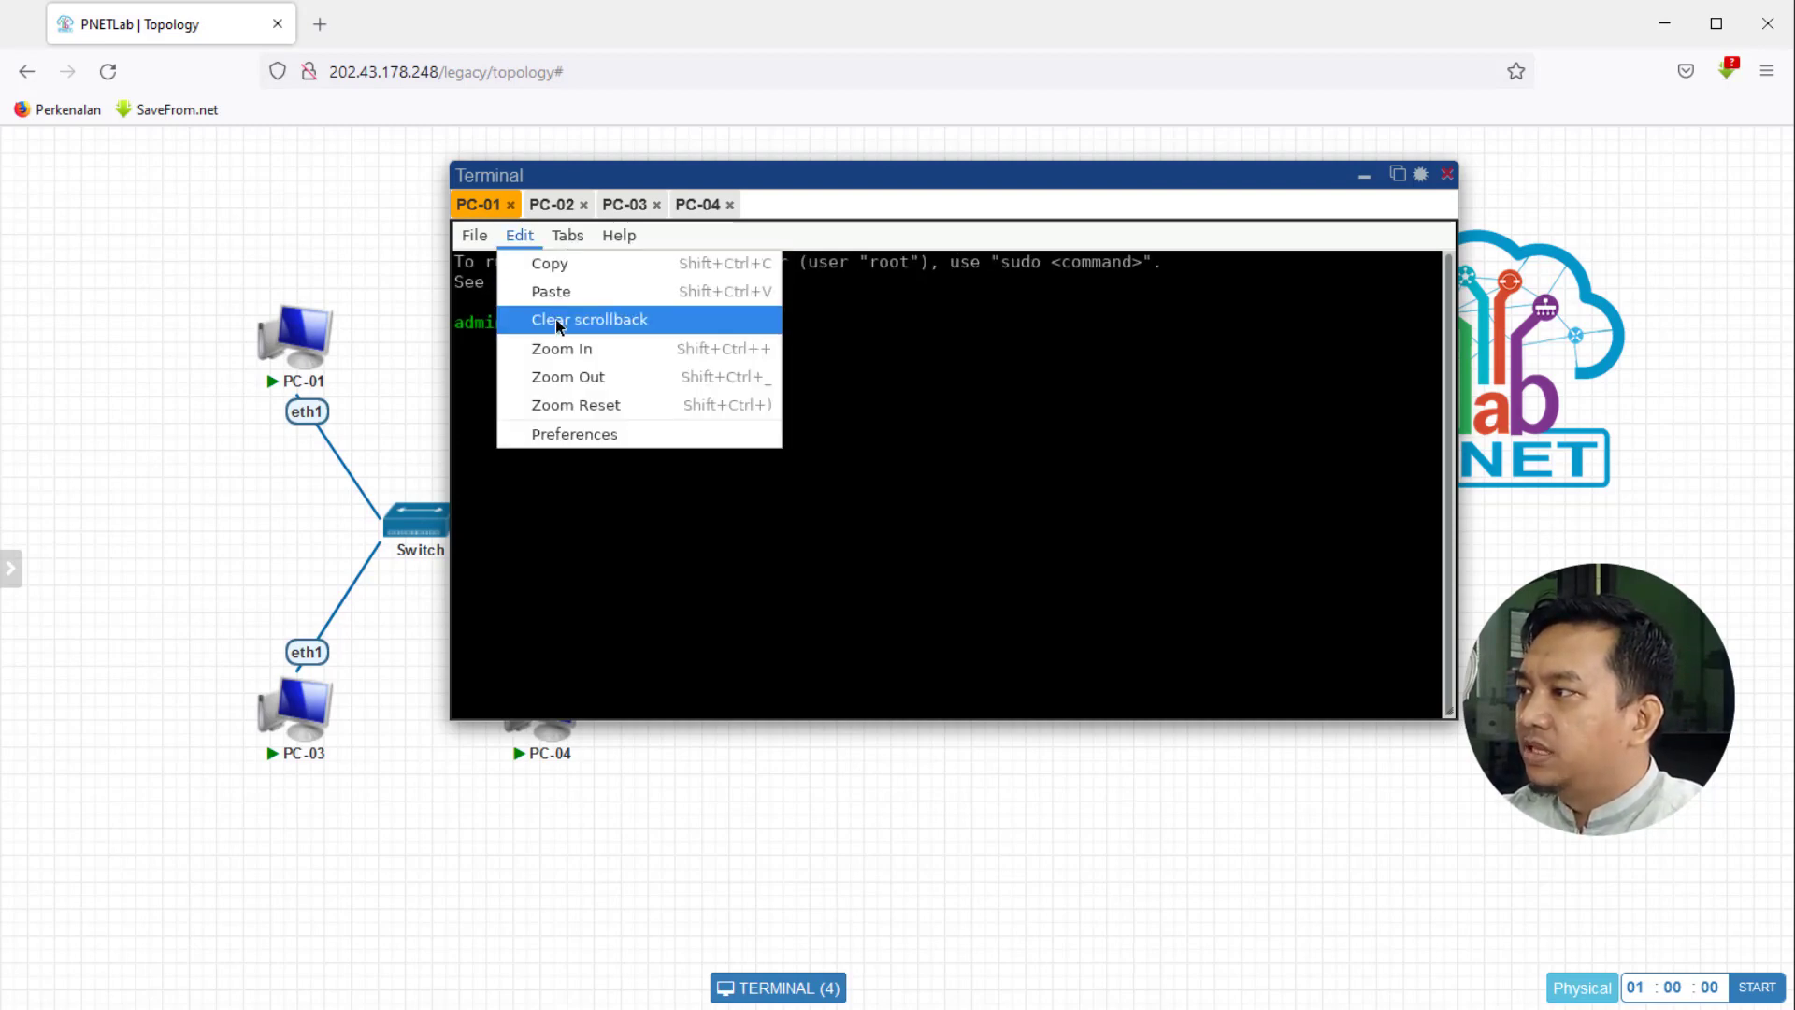
click(557, 349)
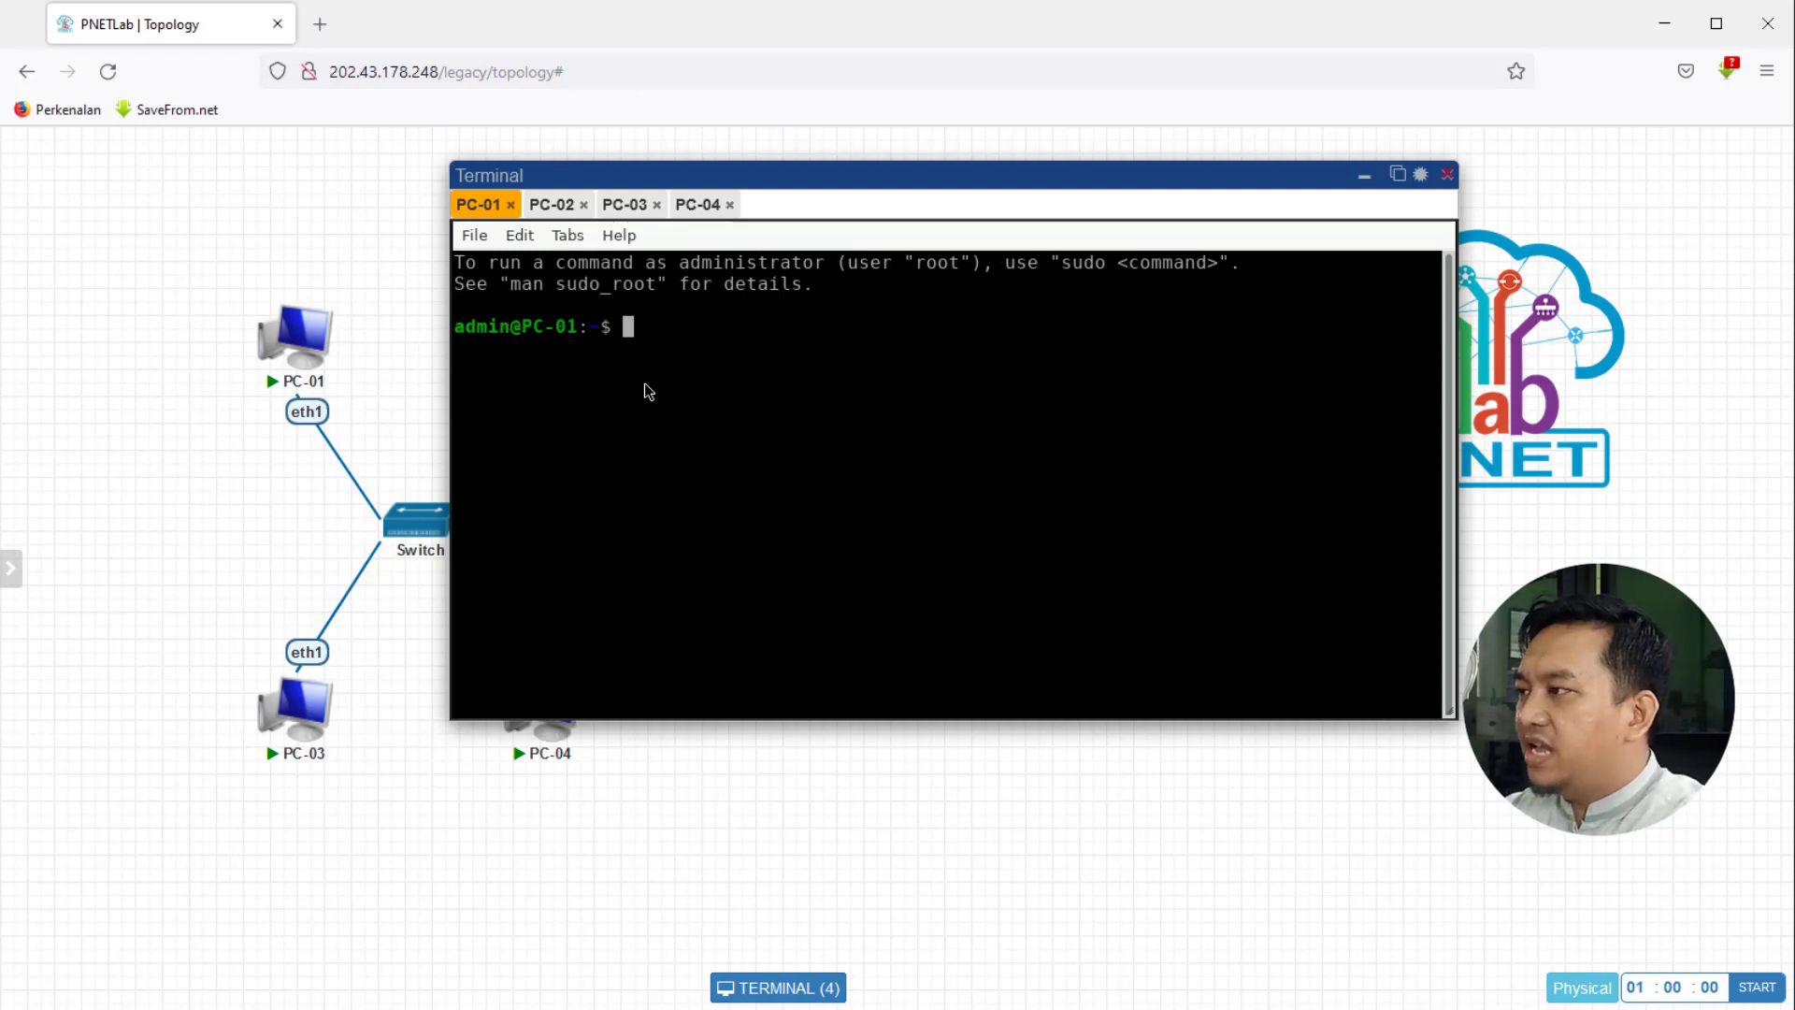
- Check PC-01's network configuration by running "ifconfig eth1"
text(ifco)
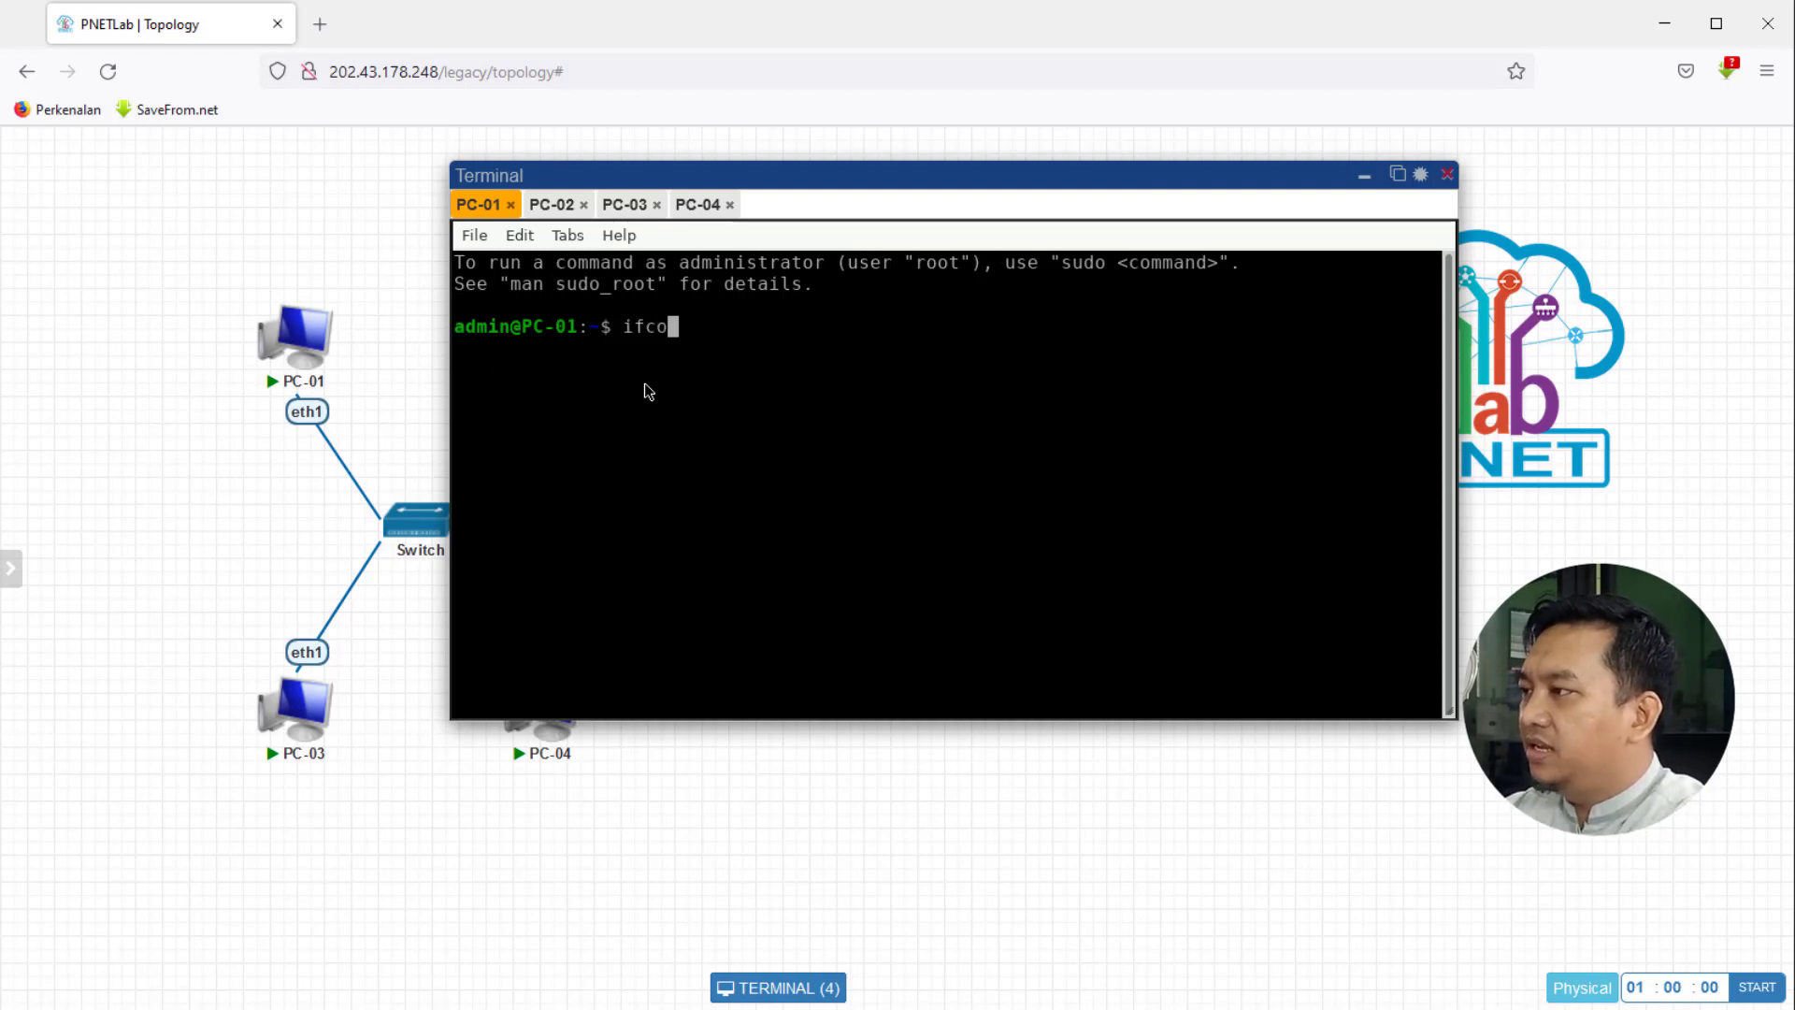
text(nfig eth1)
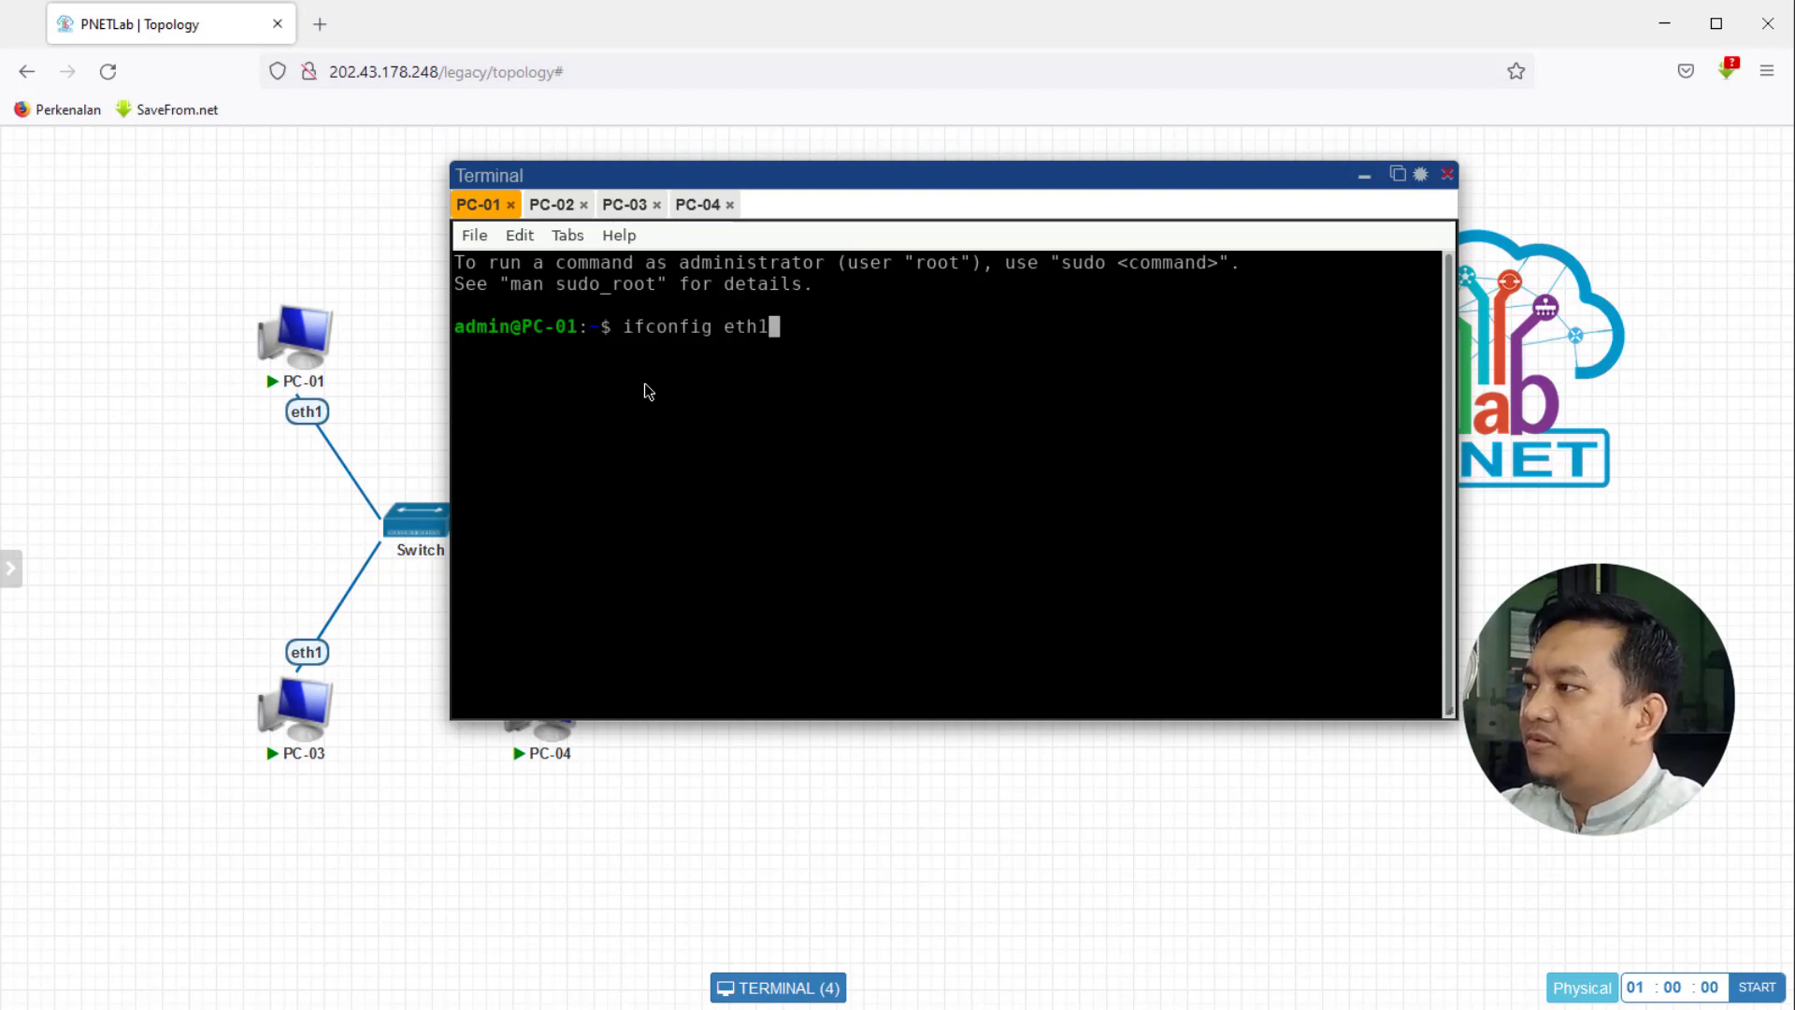
key(Return)
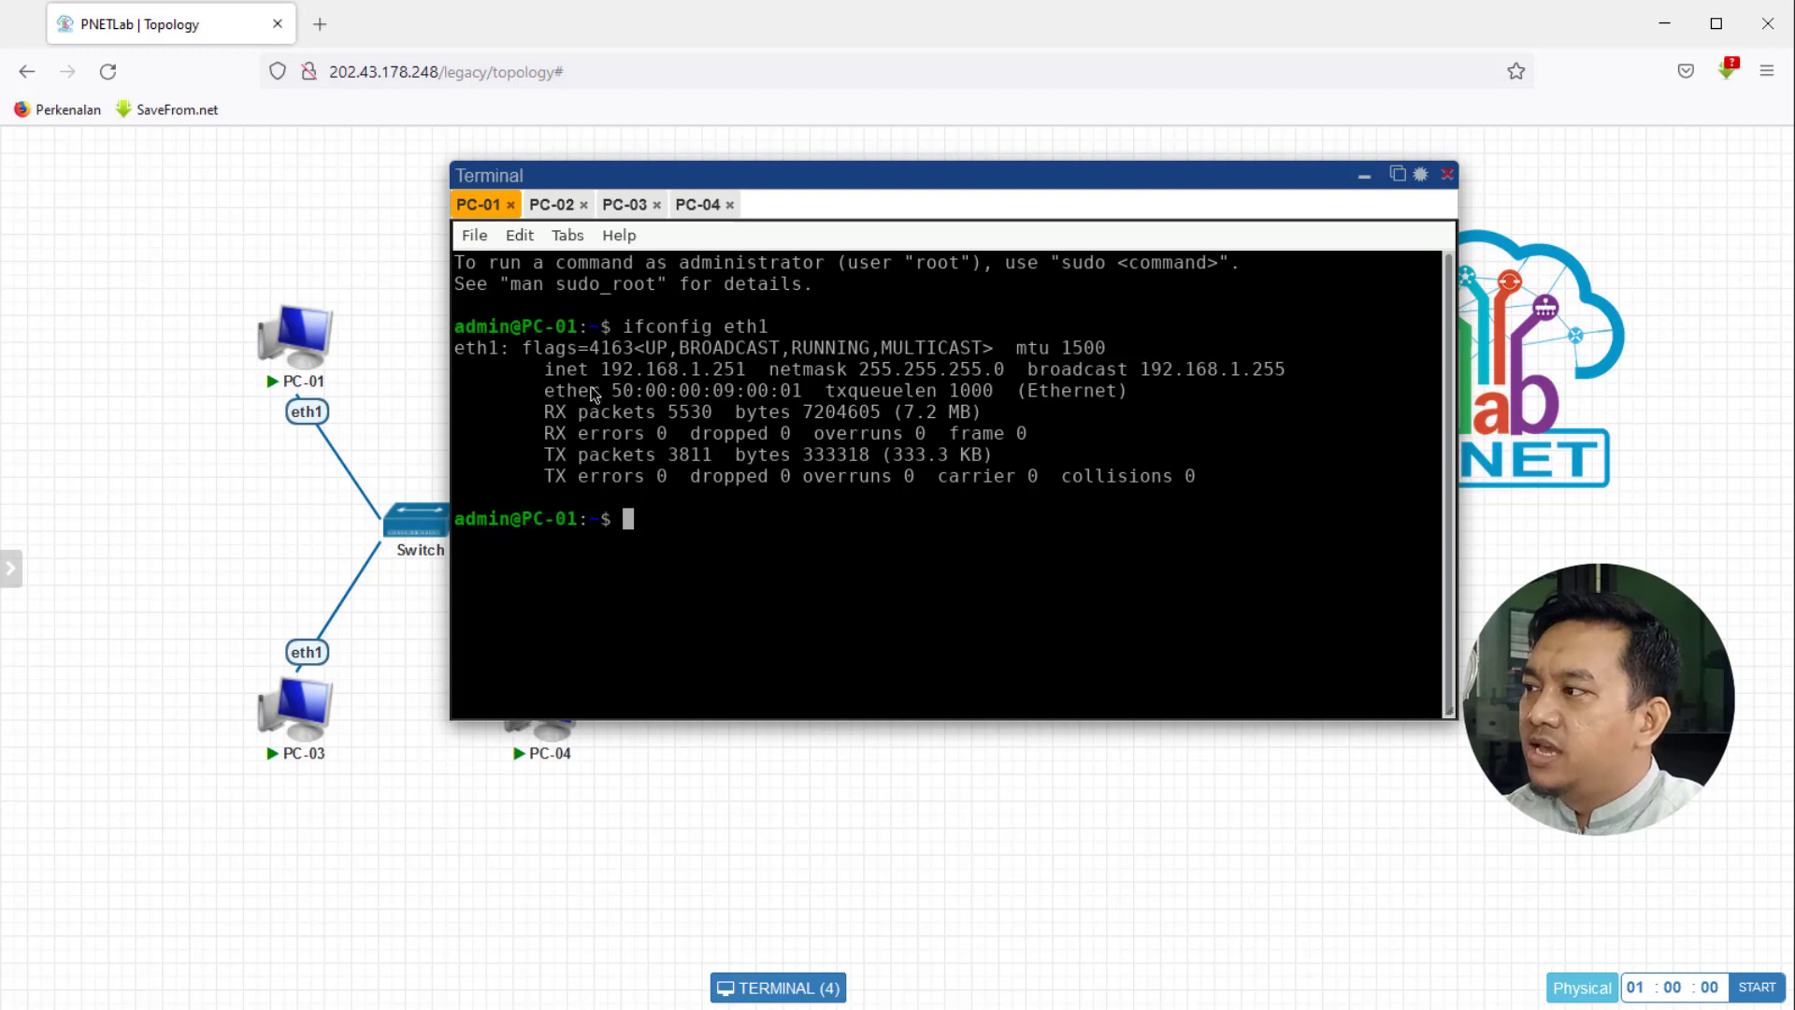
- On PC-02, replace the Chrome window with a terminal and zoom its text in twice
click(548, 204)
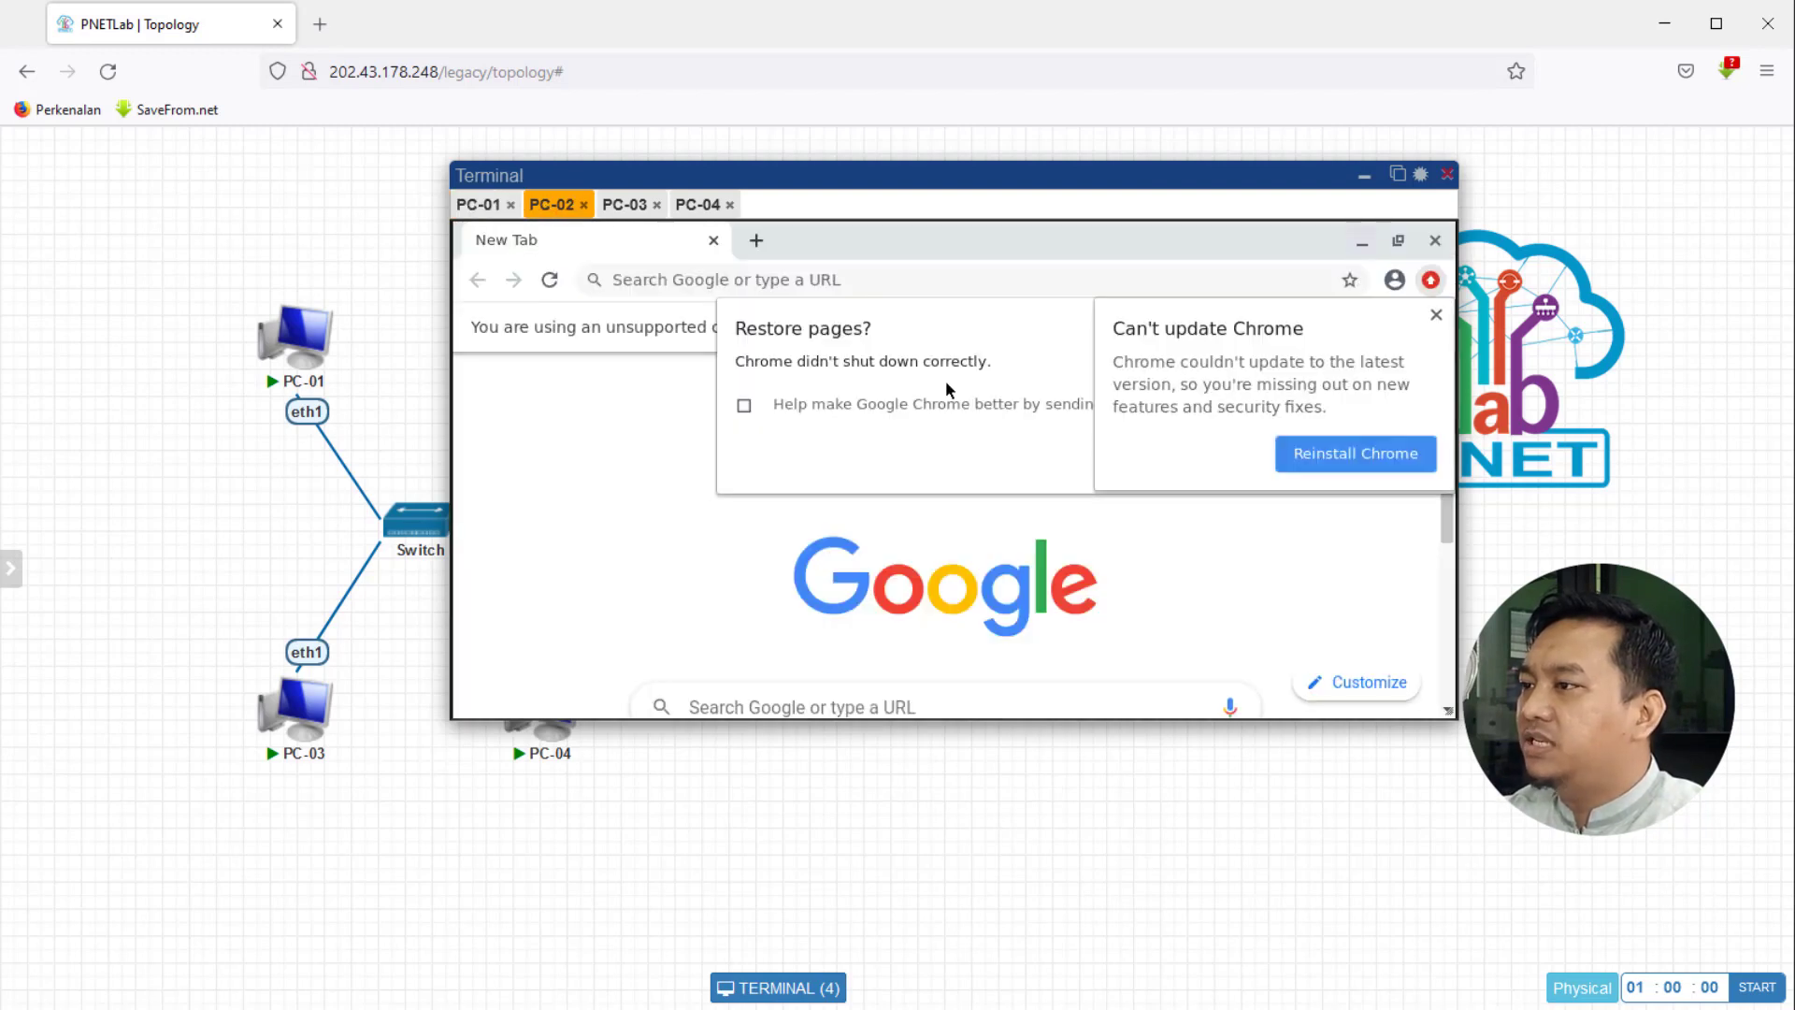
click(1434, 241)
right_click(903, 359)
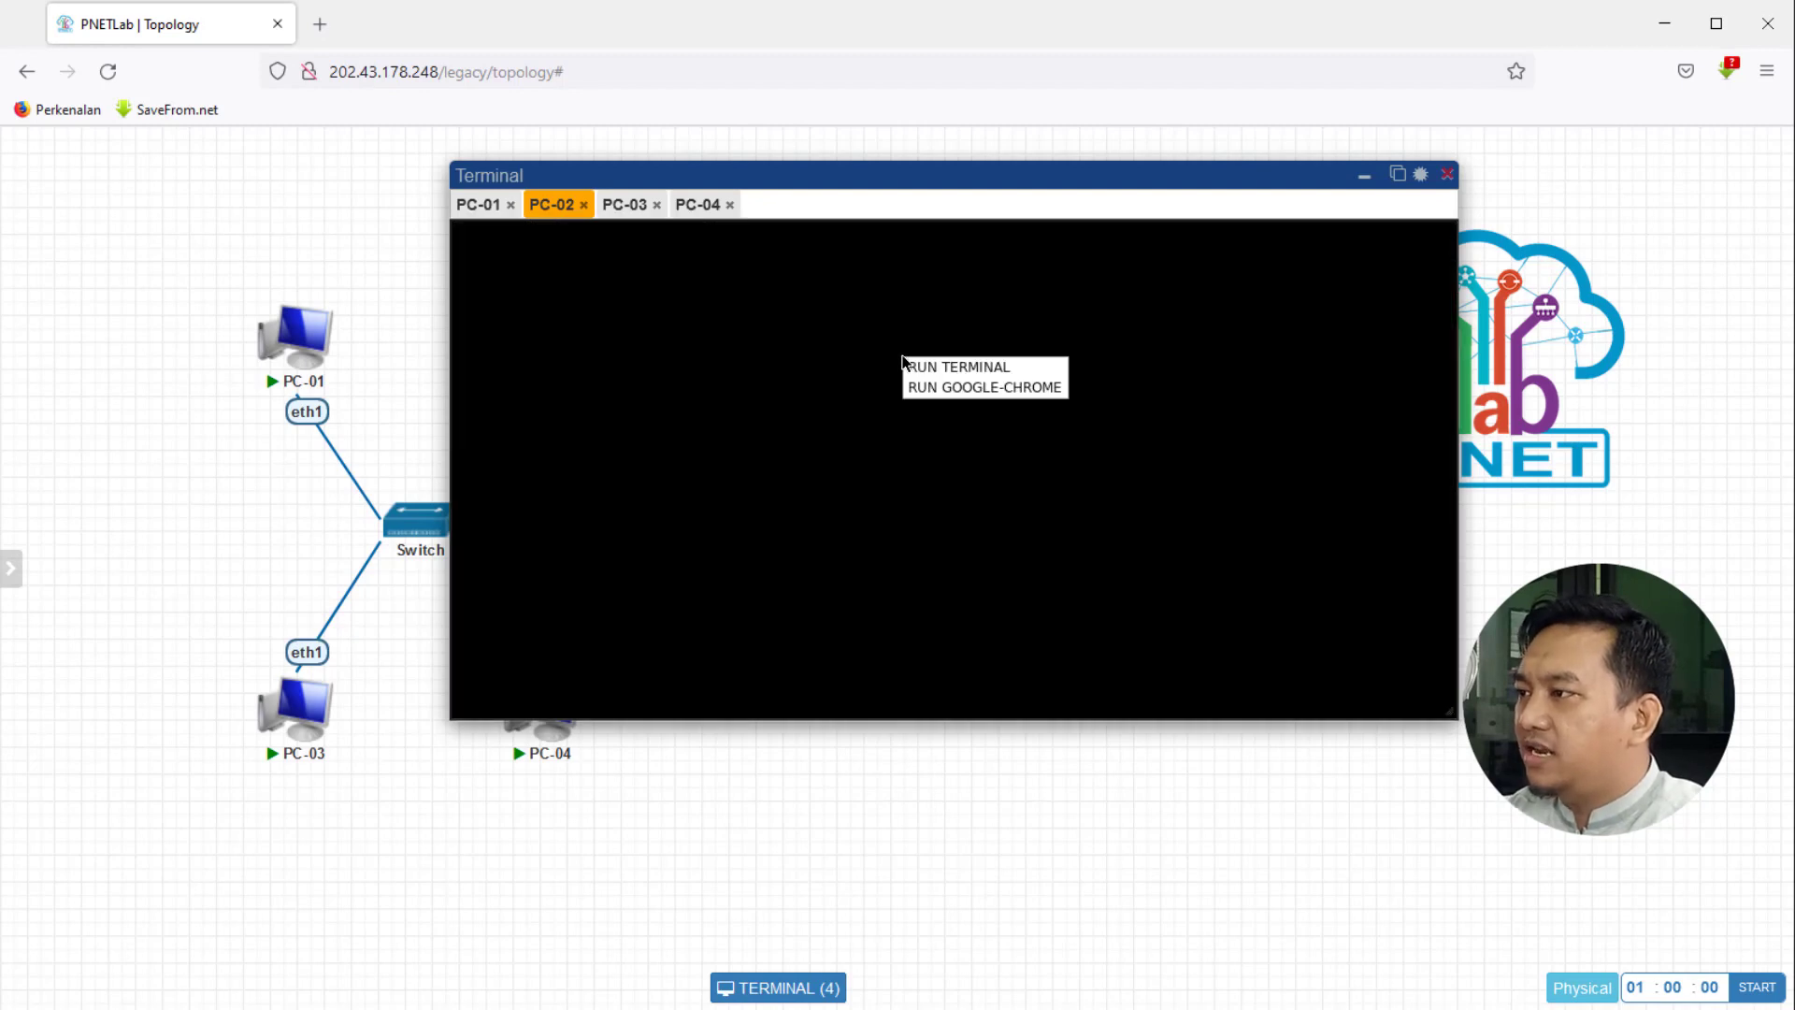
click(924, 370)
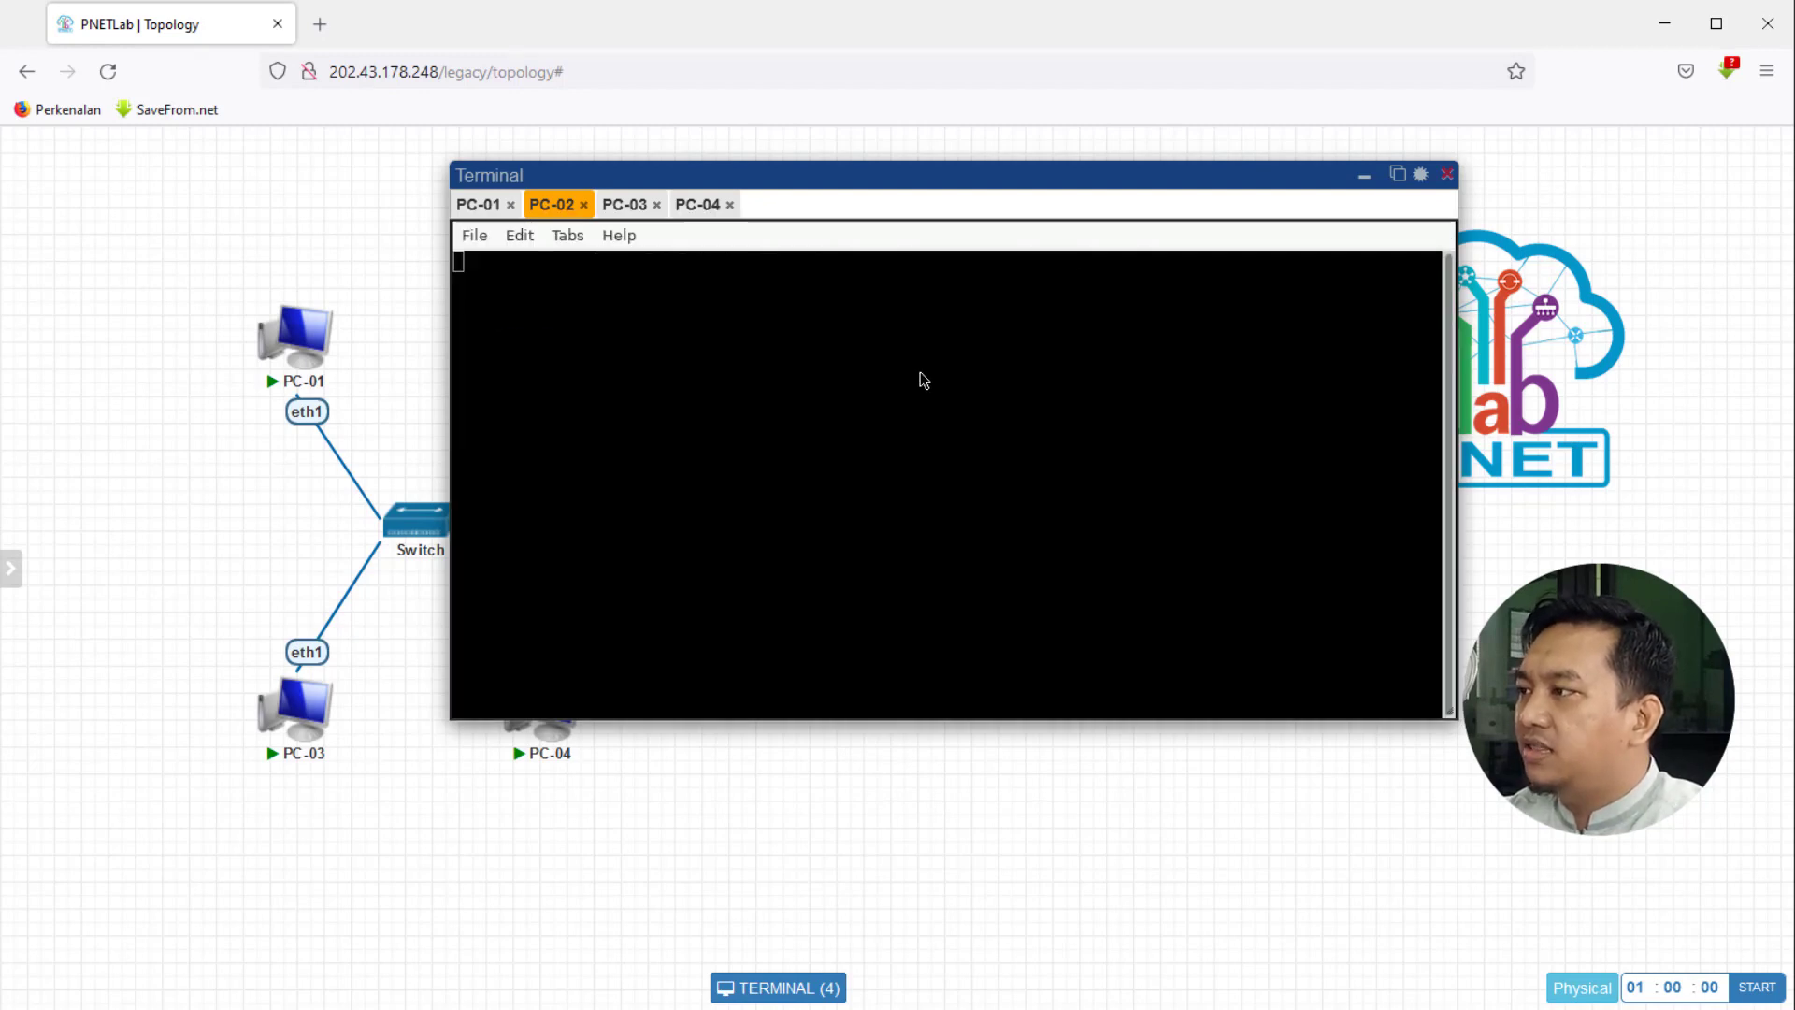
click(518, 235)
click(550, 351)
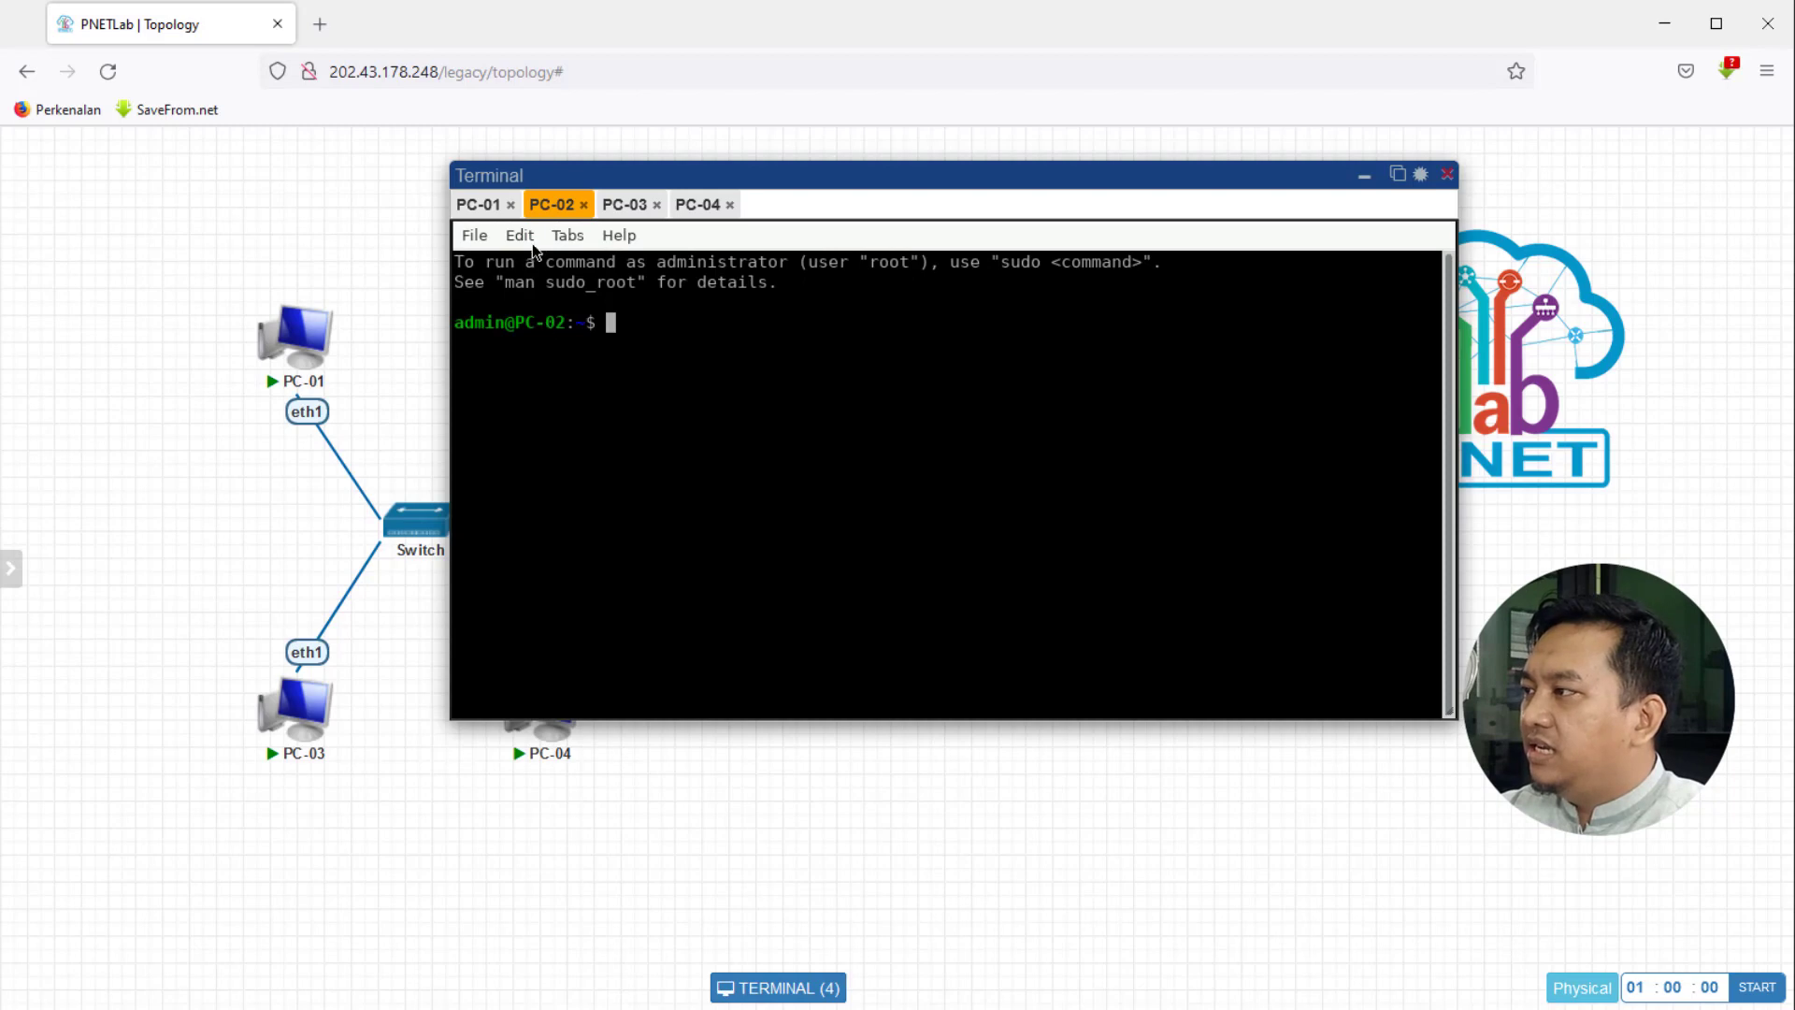
click(529, 239)
click(563, 350)
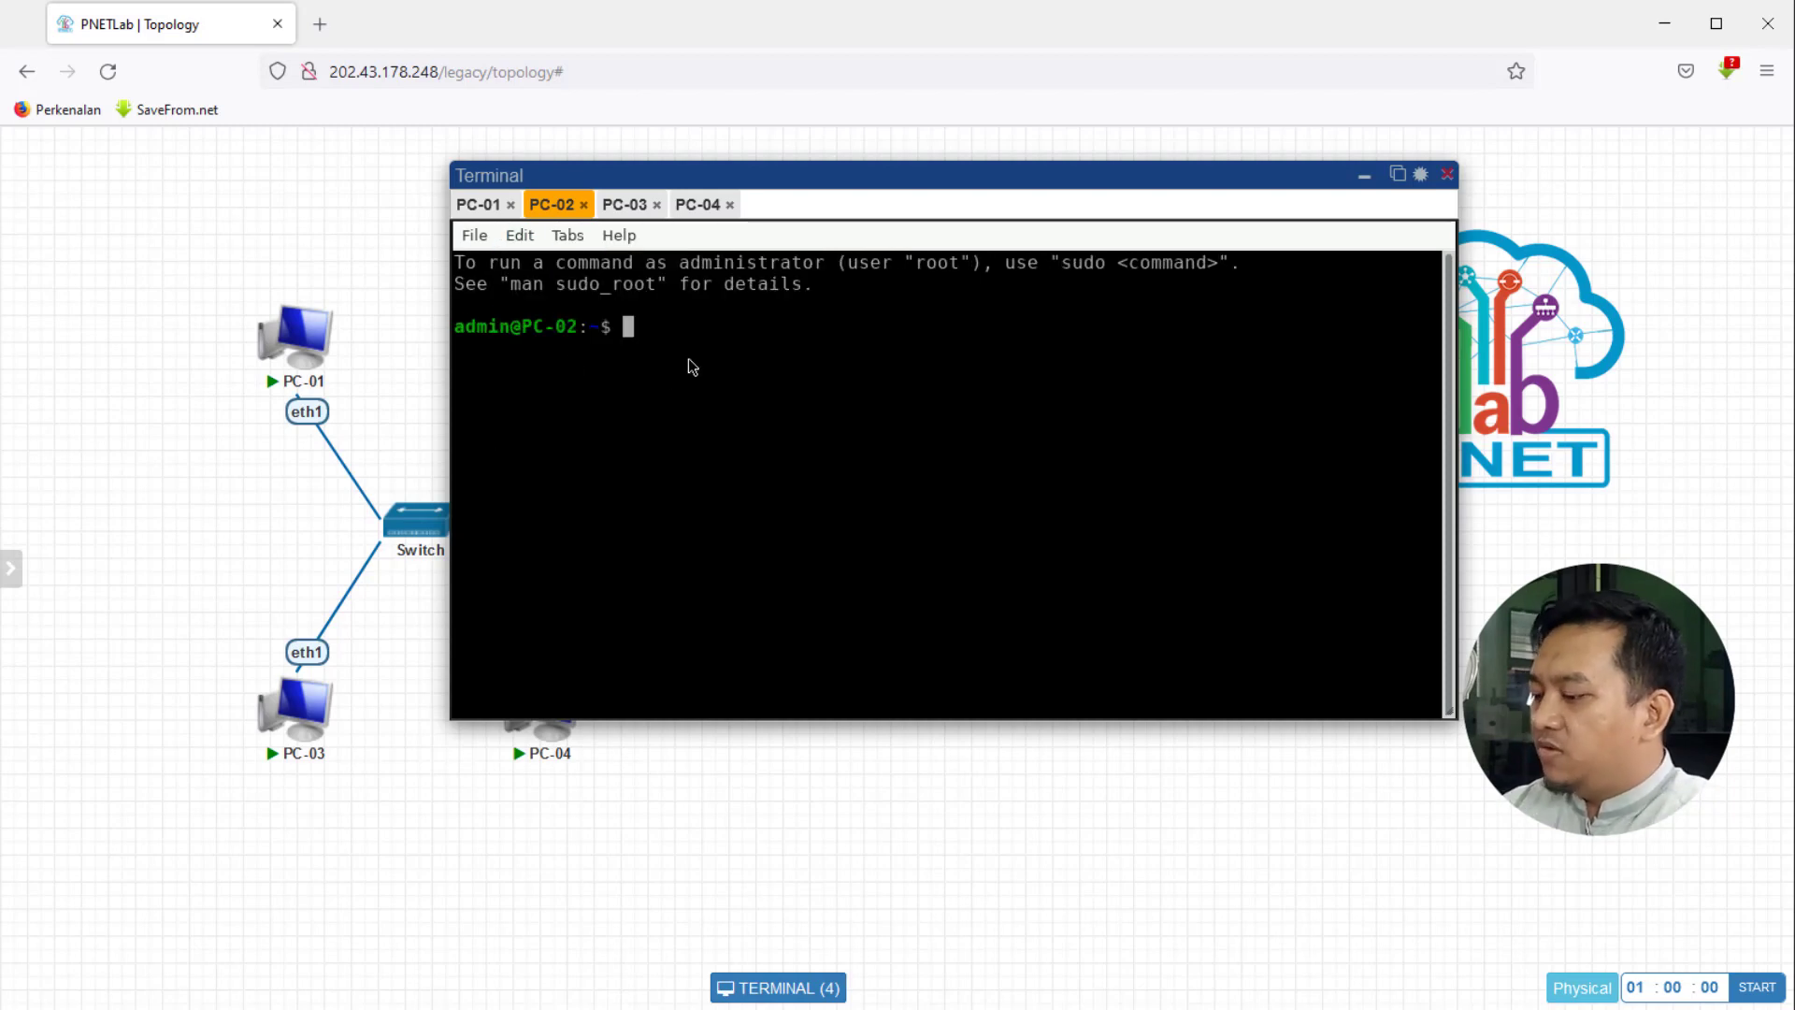
- Run "ifconfig eth1" in PC-02's terminal to check its IP address
text(i)
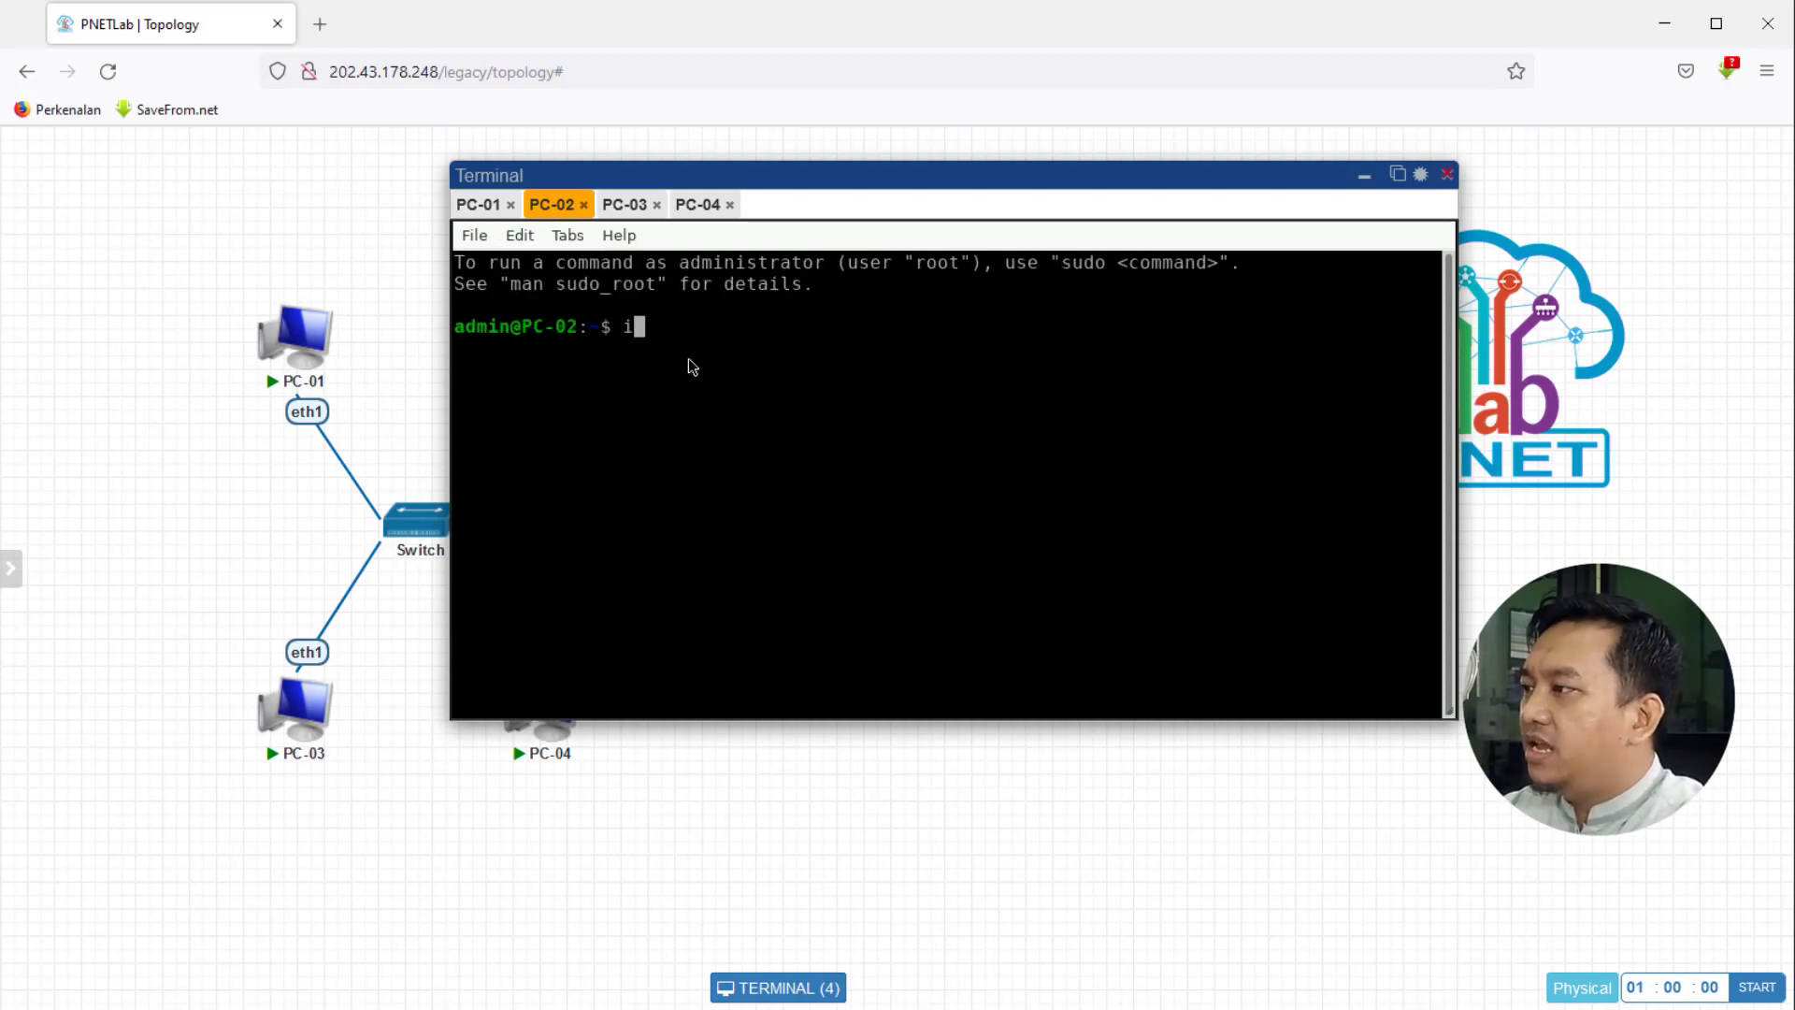
text(fconfig )
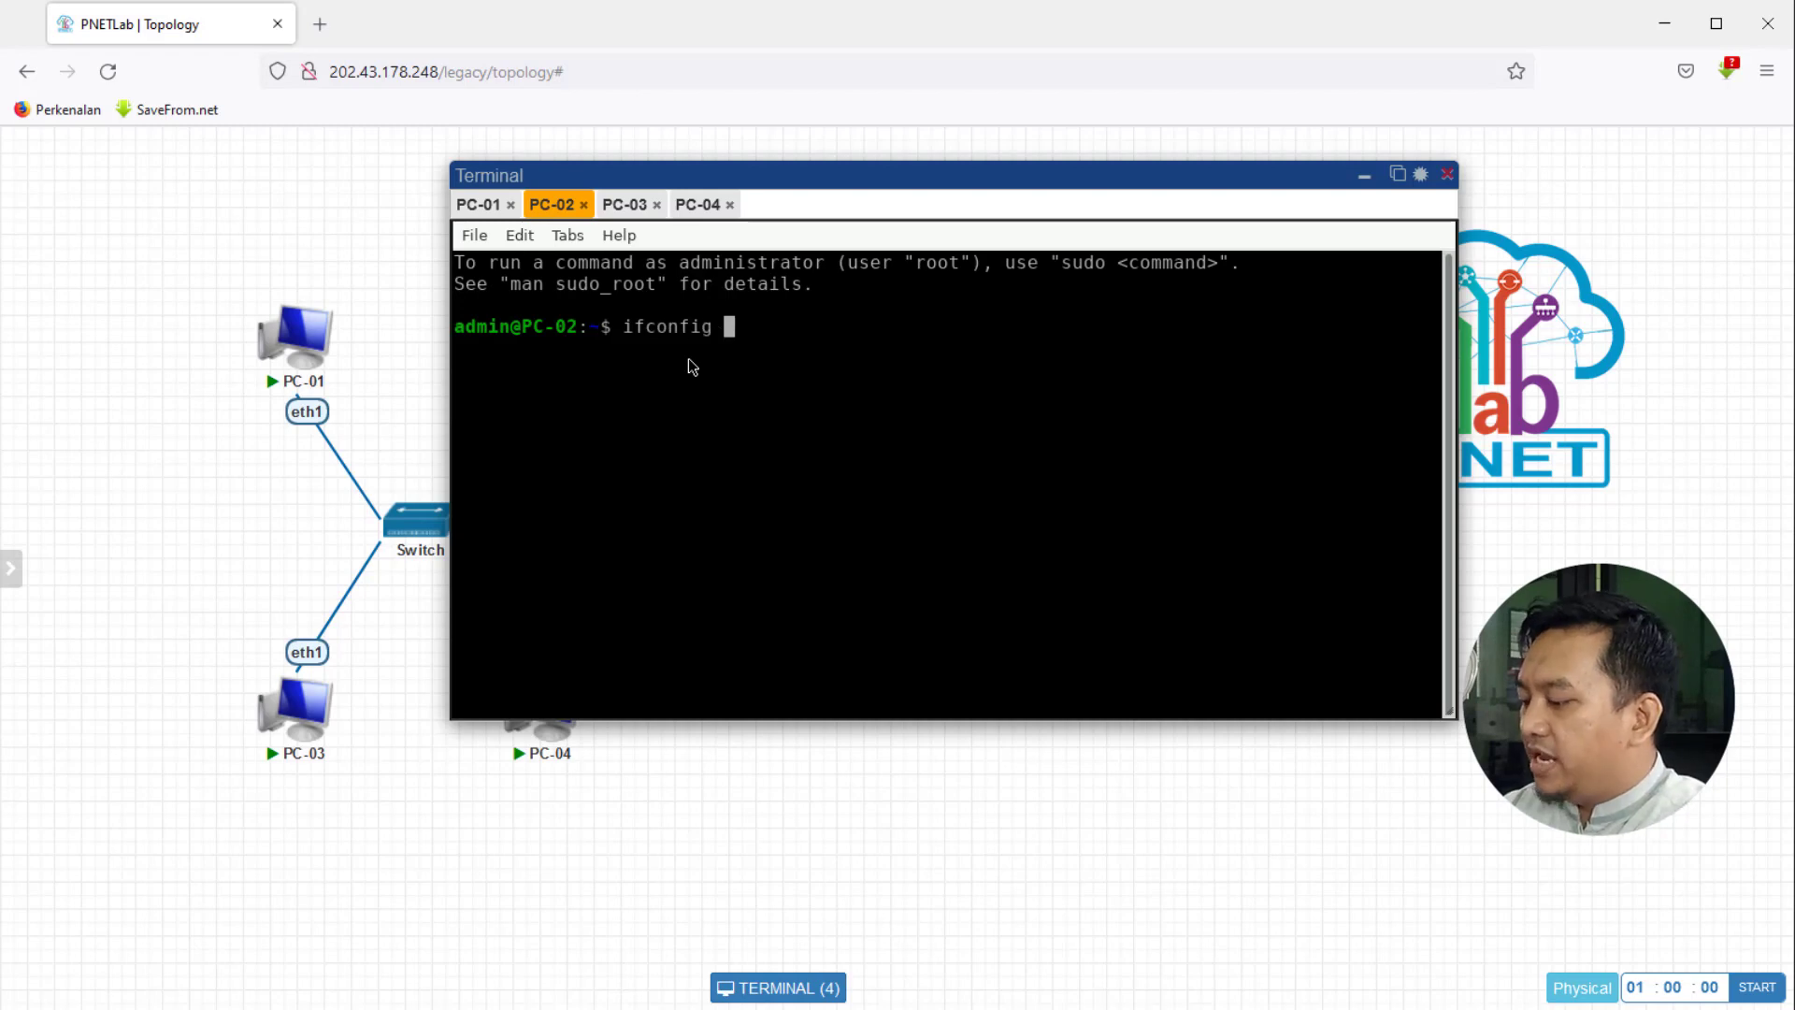
text(eth1)
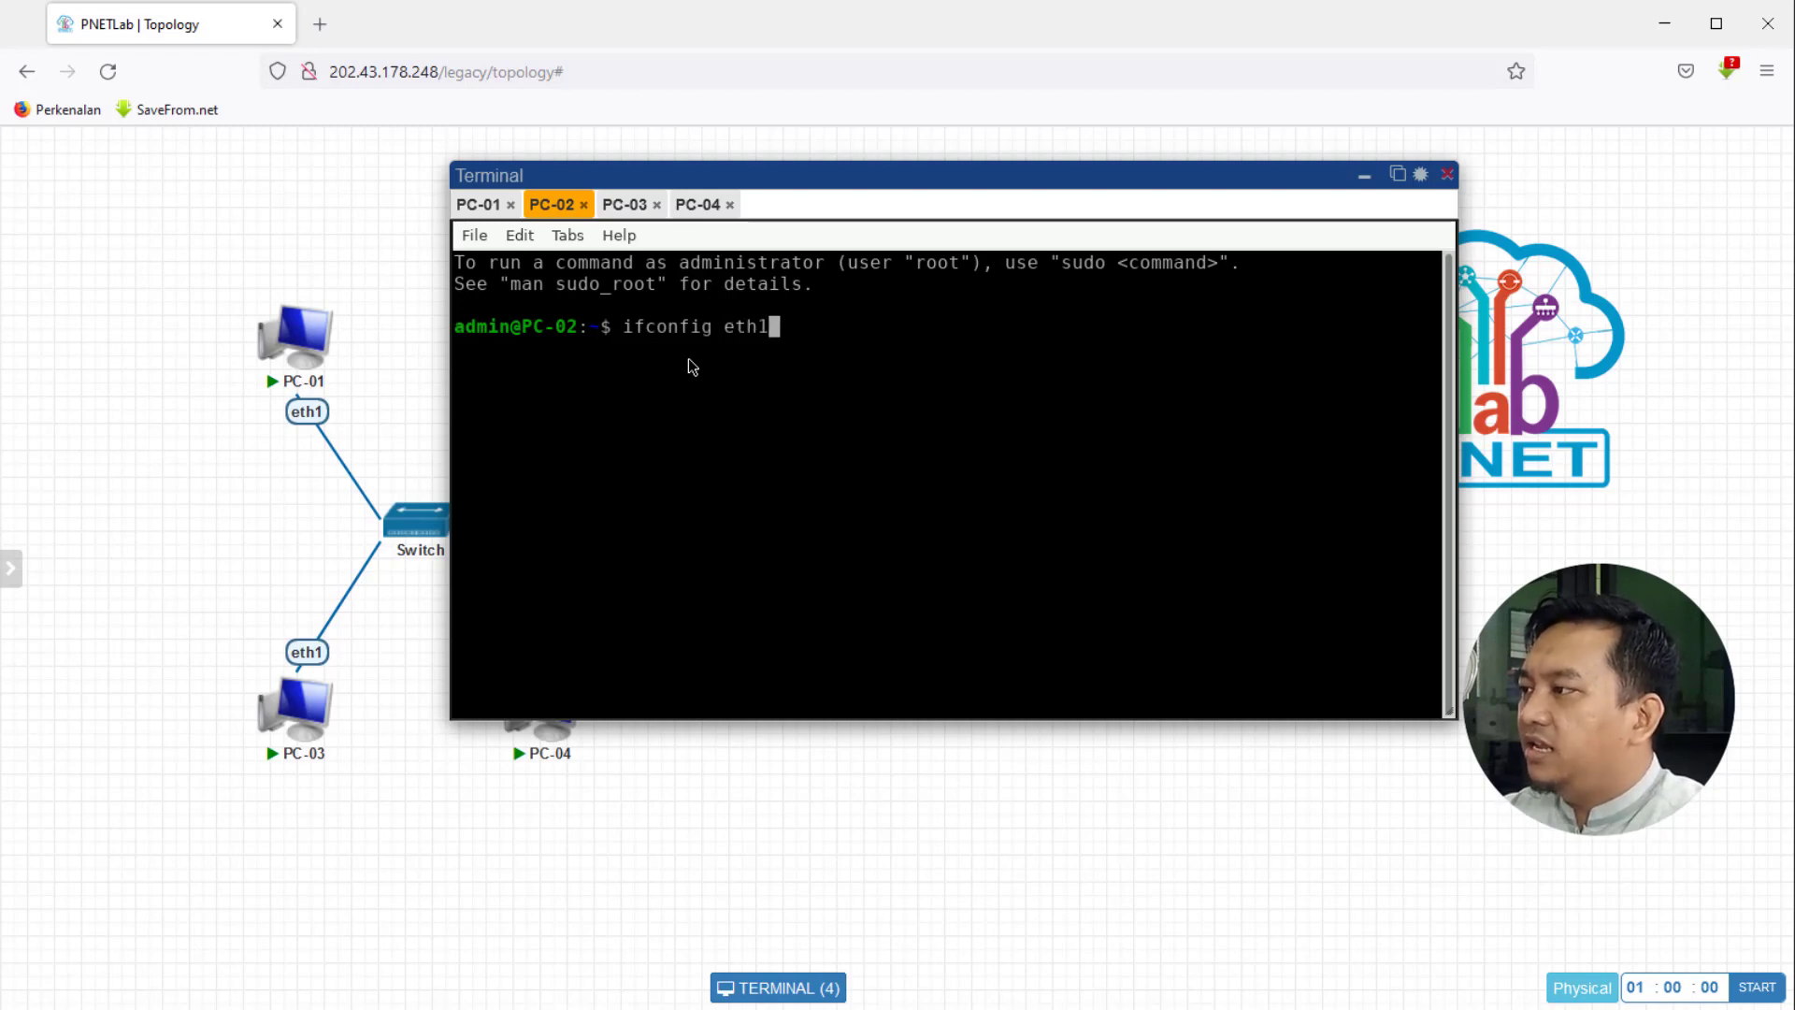
key(Return)
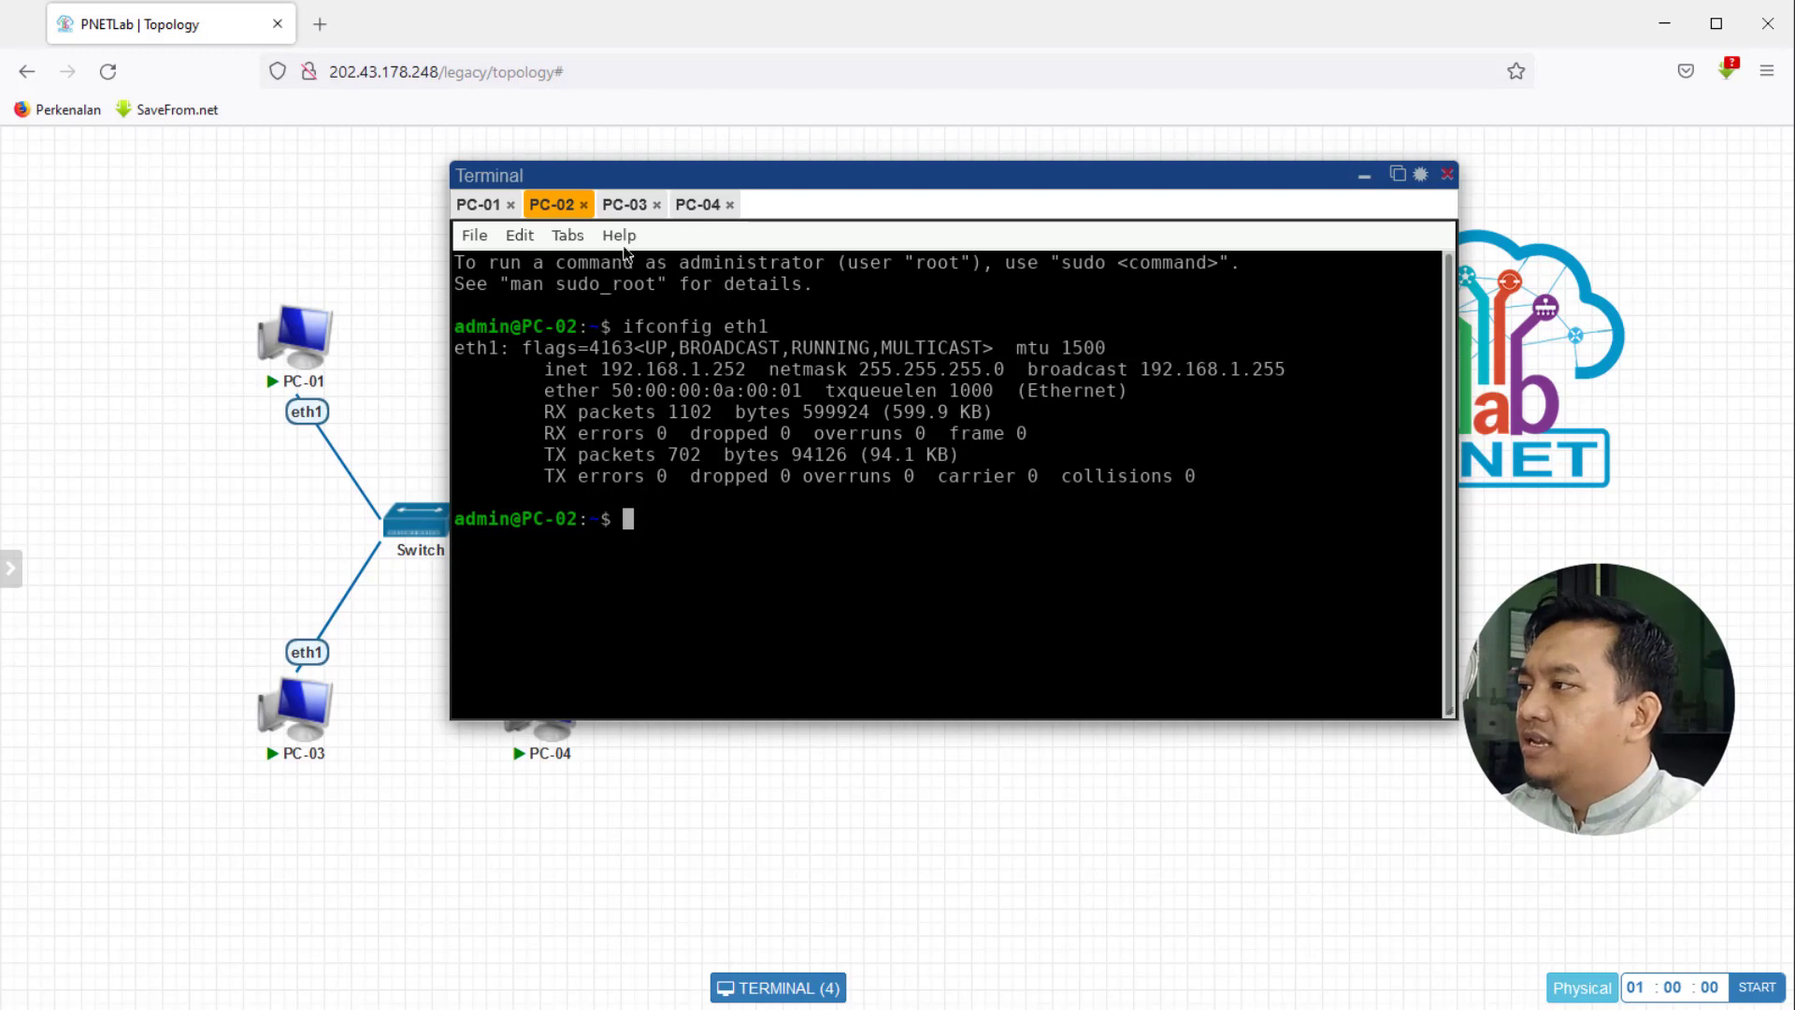
- On PC-03, close Chrome, start a terminal and enlarge its text by two zoom levels
click(620, 204)
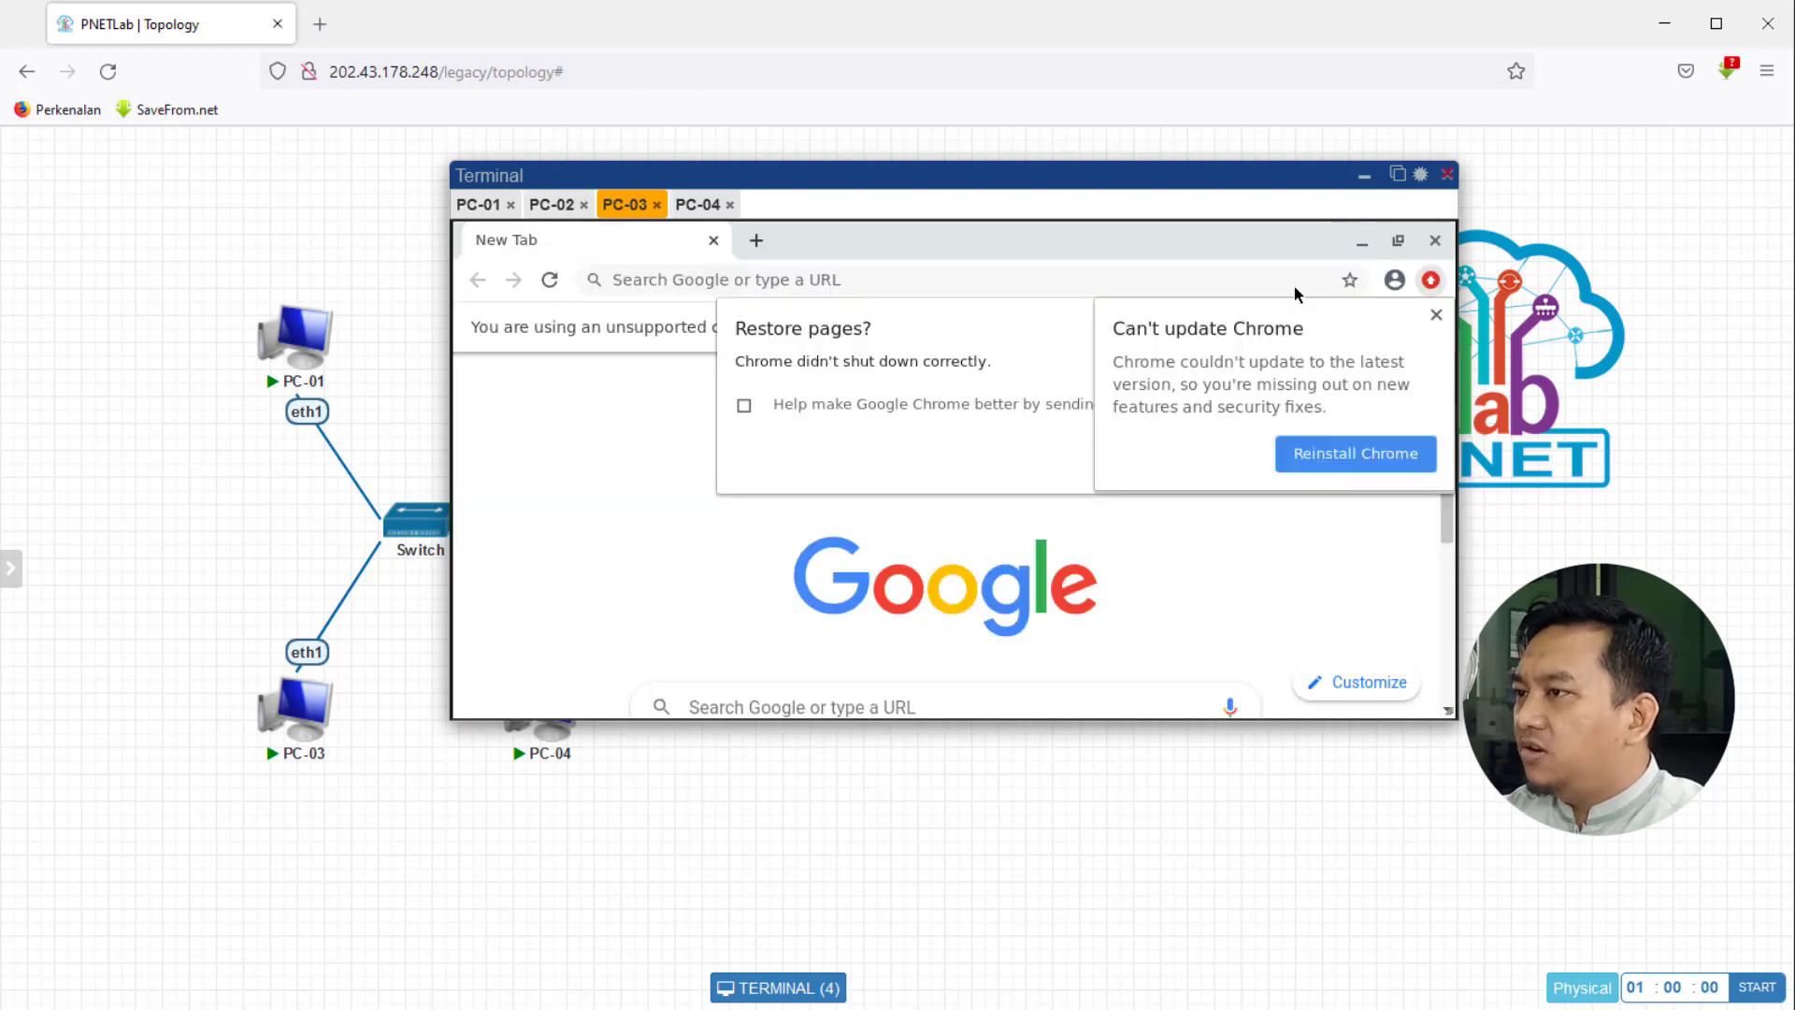
click(1435, 241)
right_click(848, 331)
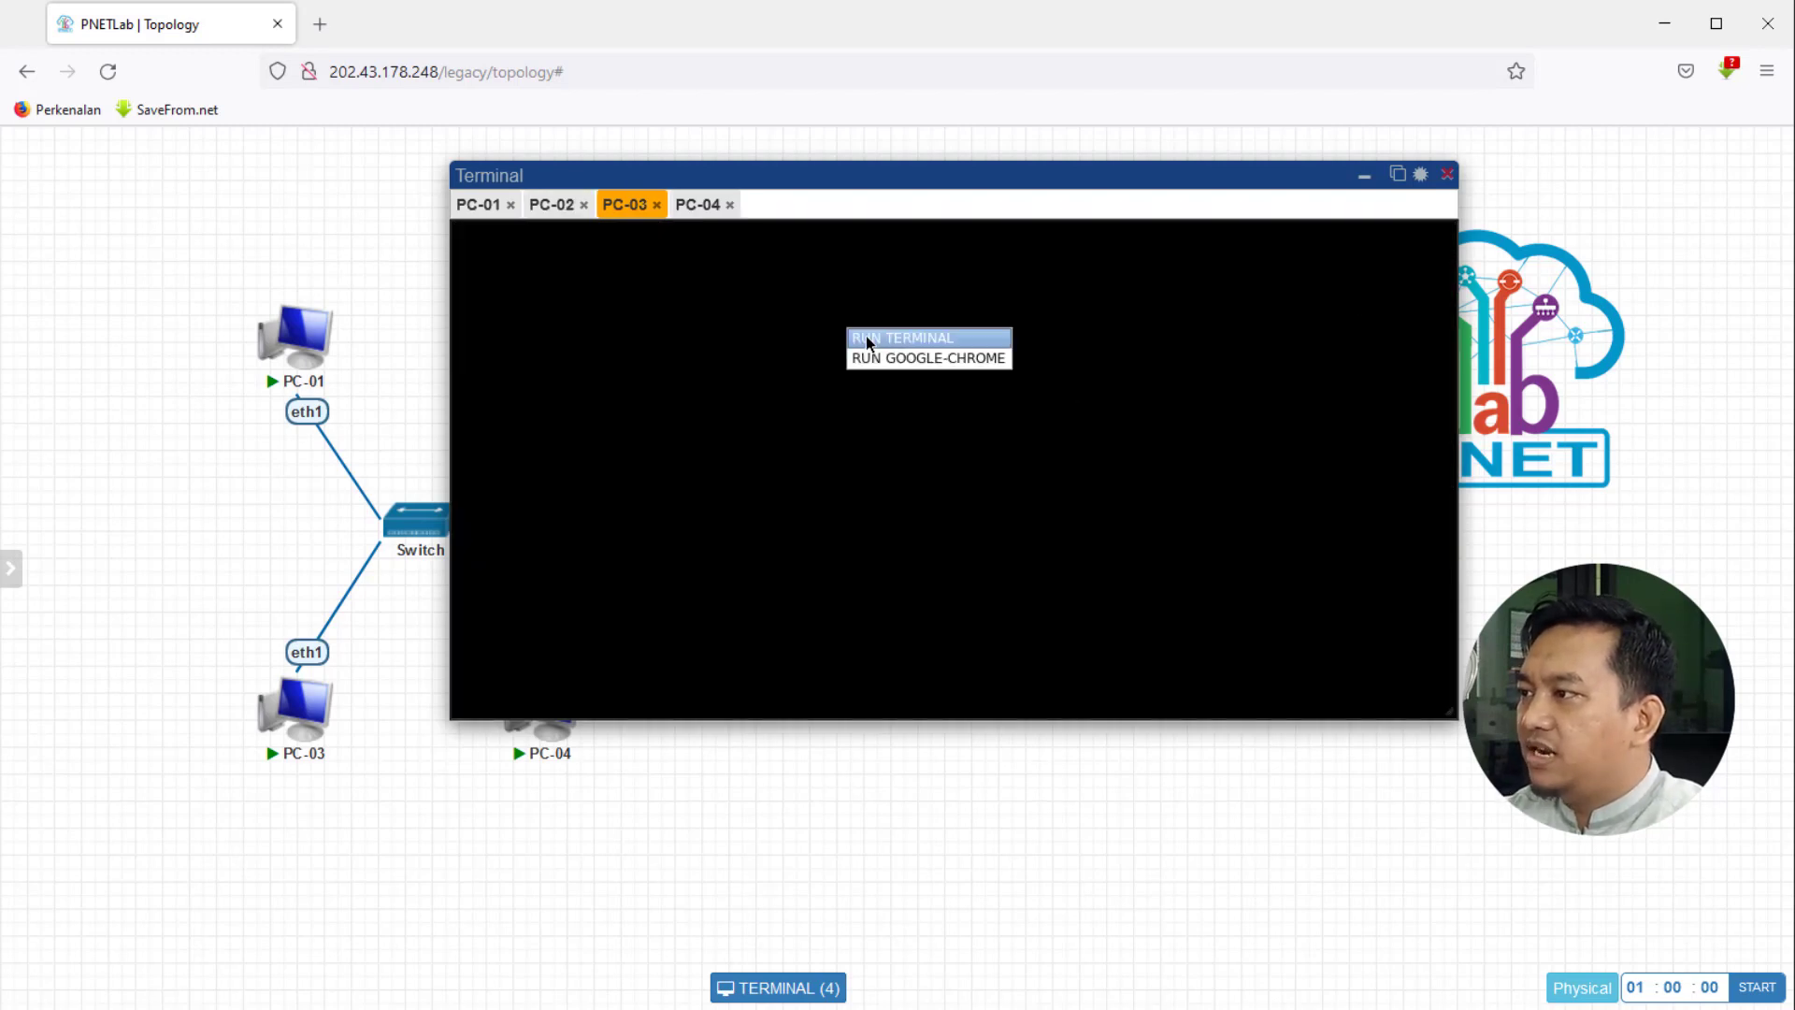
click(881, 338)
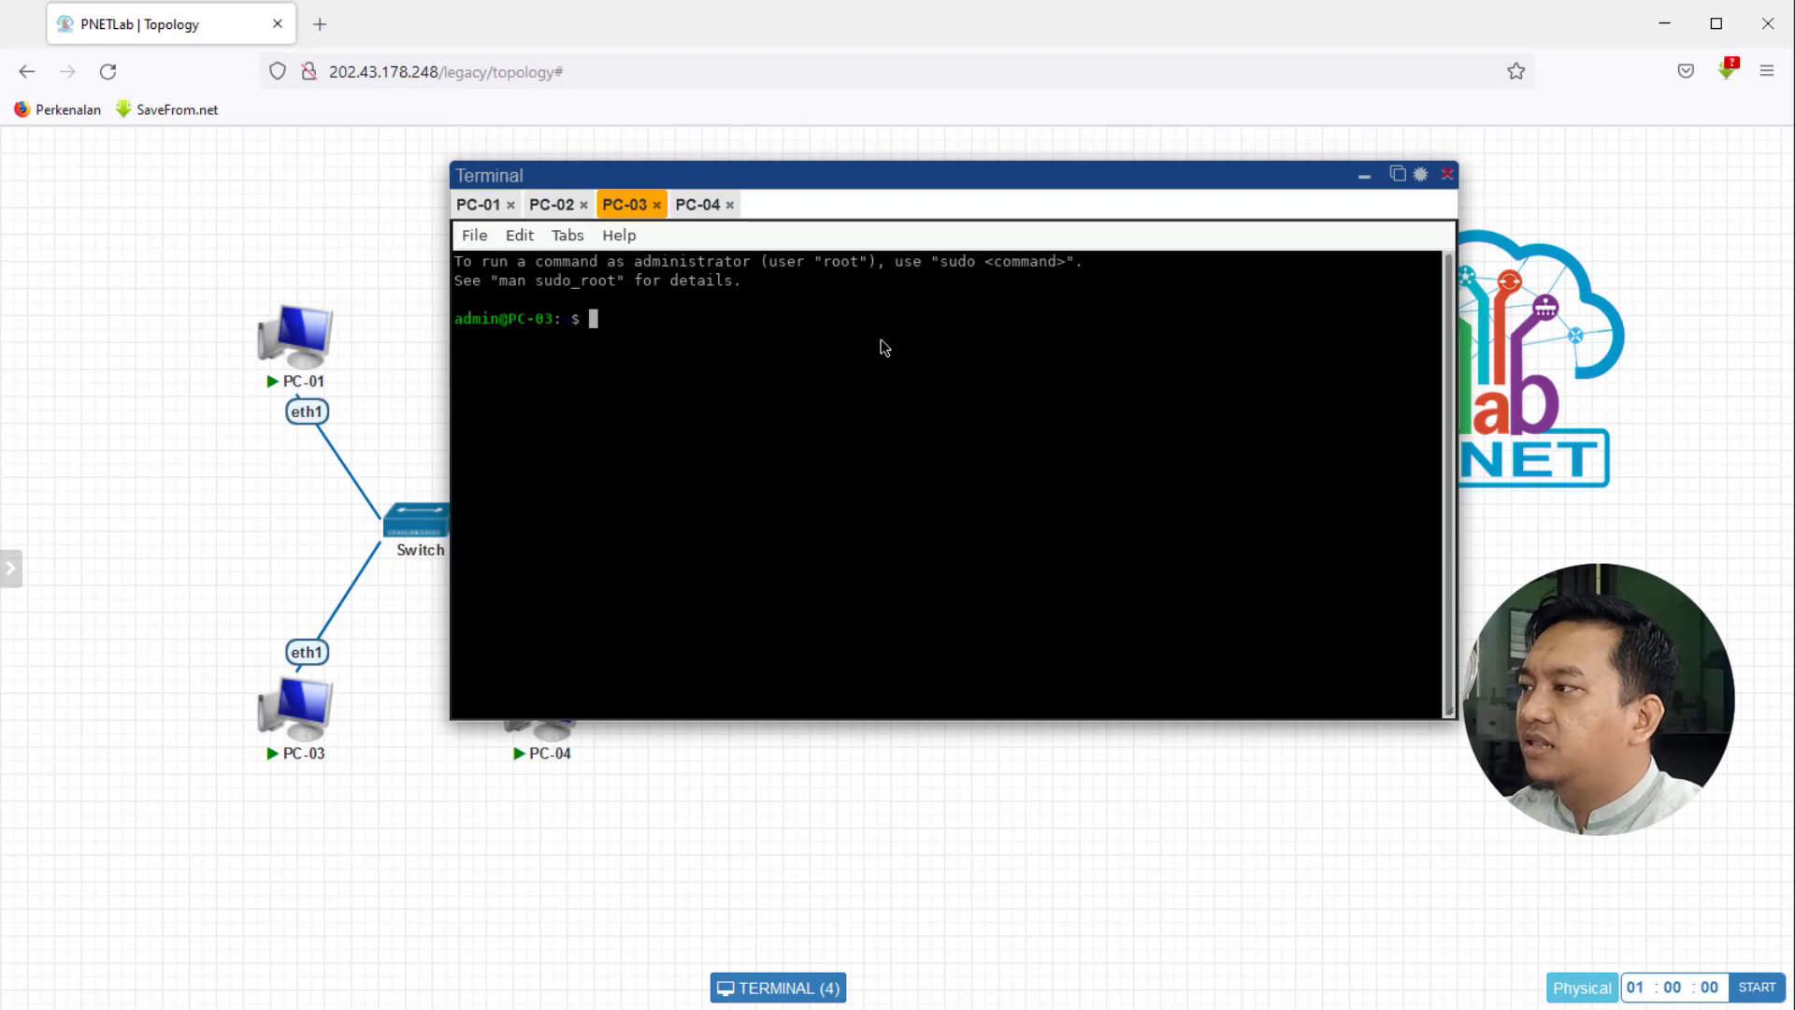
click(519, 235)
click(552, 346)
click(519, 235)
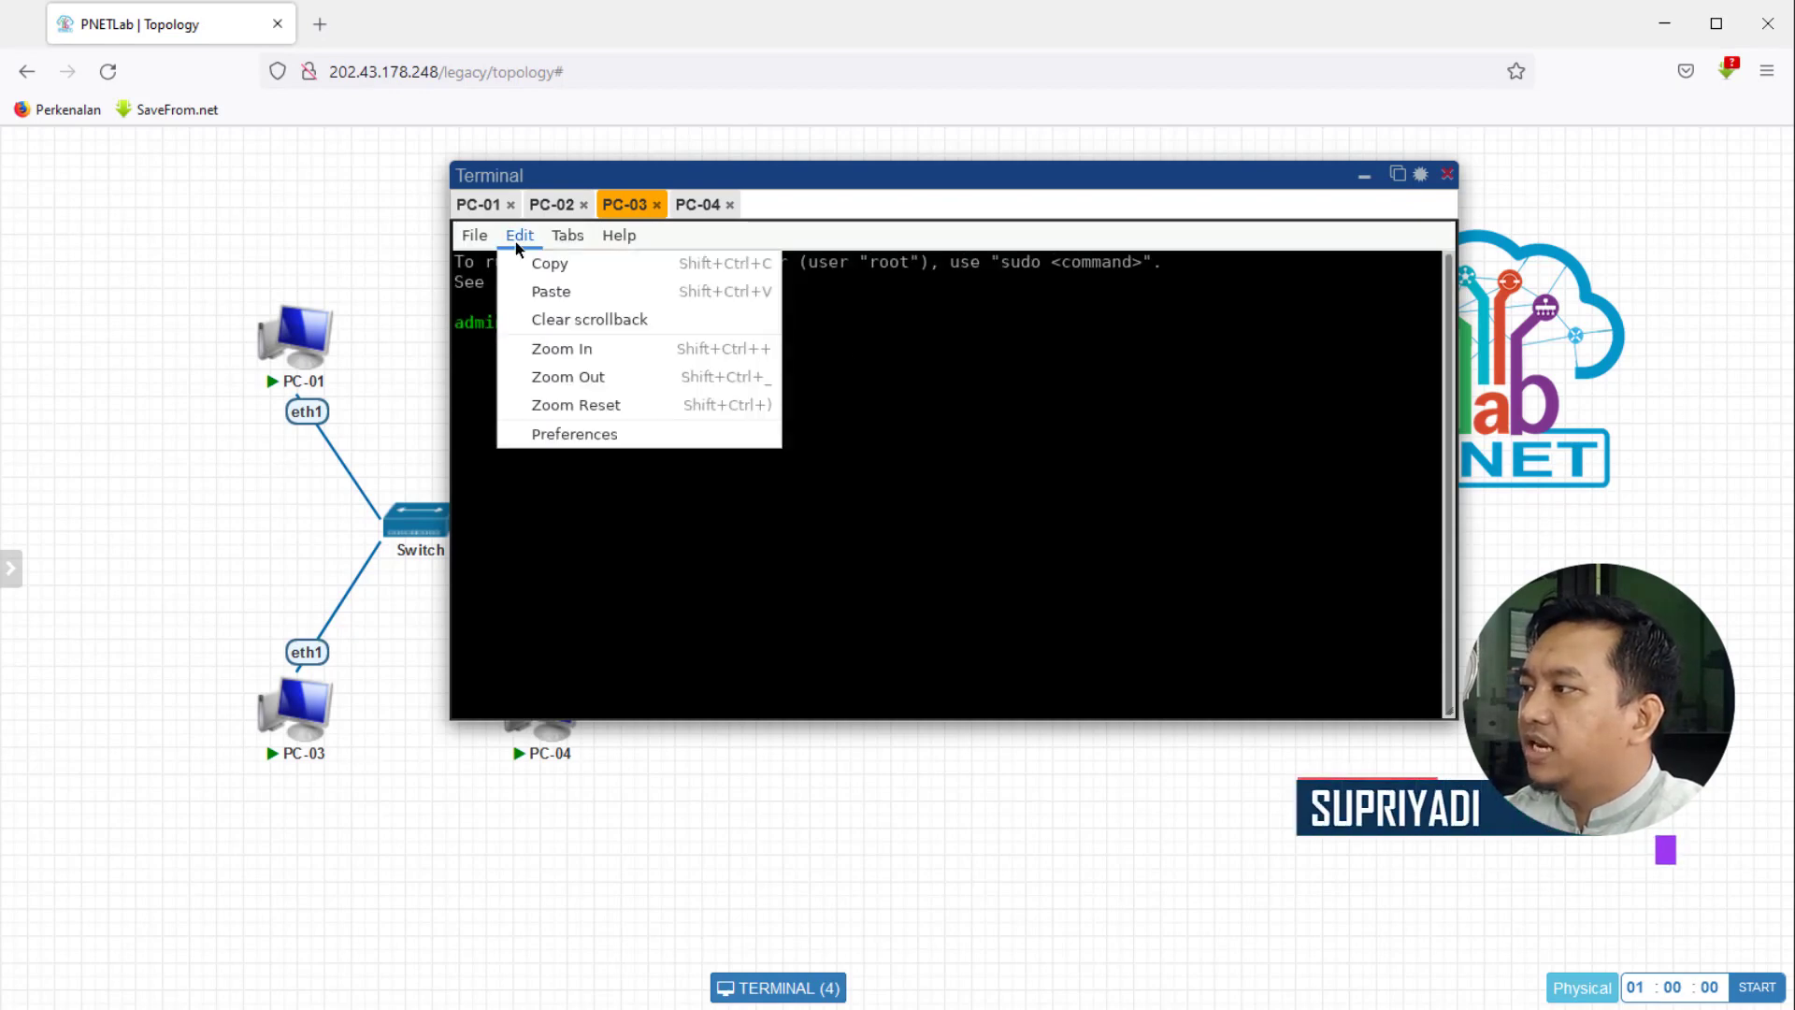
click(548, 349)
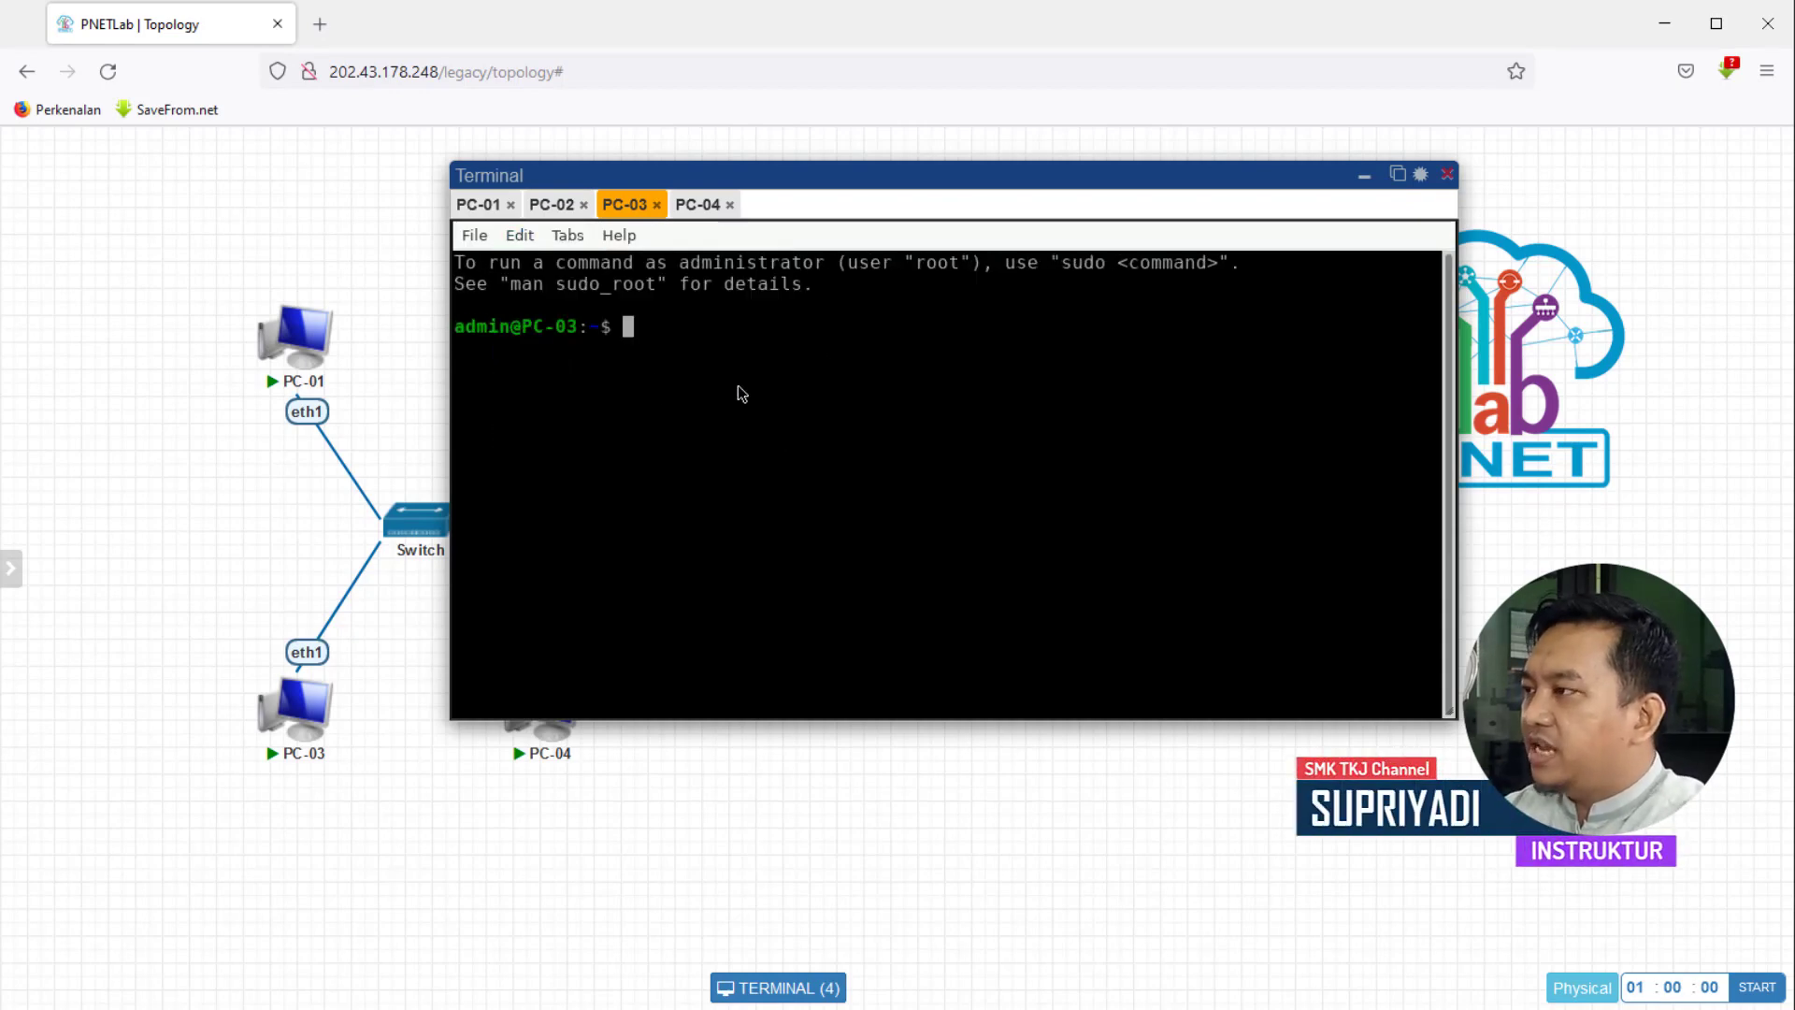
- Check PC-03's eth1 IP address by running "ifconfig eth1" in its terminal
text(f)
key(BackSpace)
text(ifc)
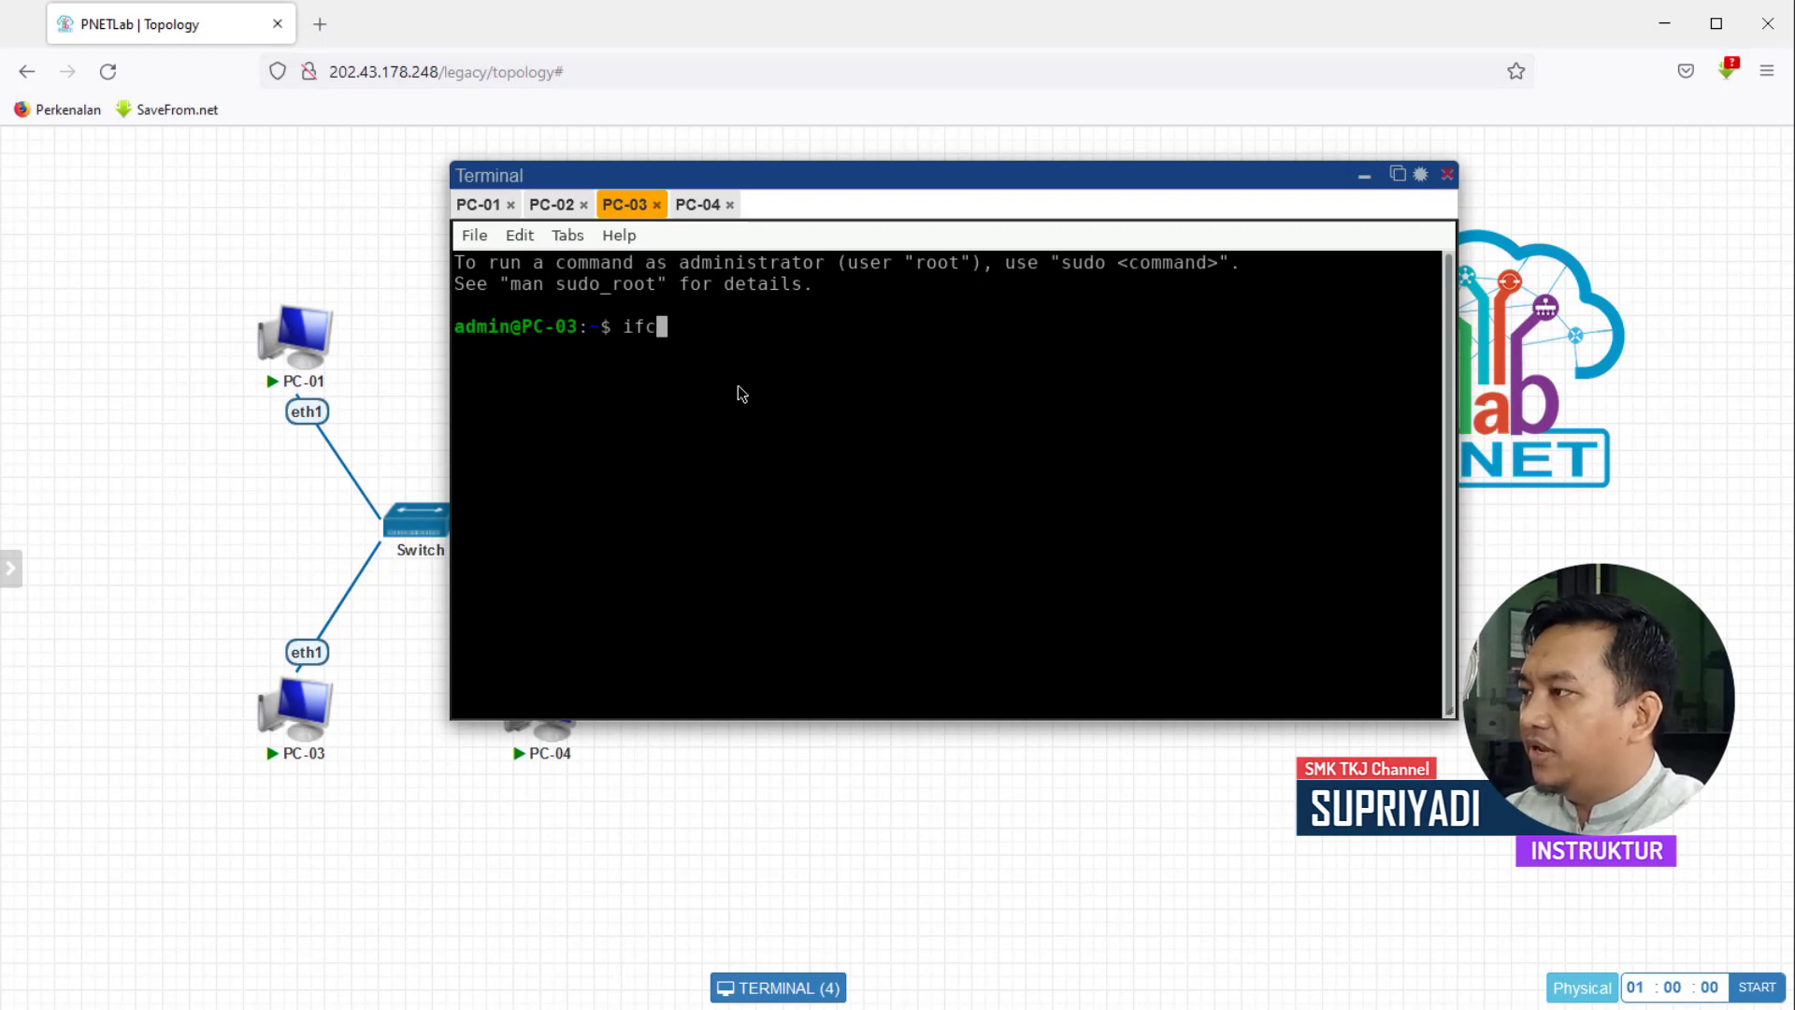
text(onfig eth1)
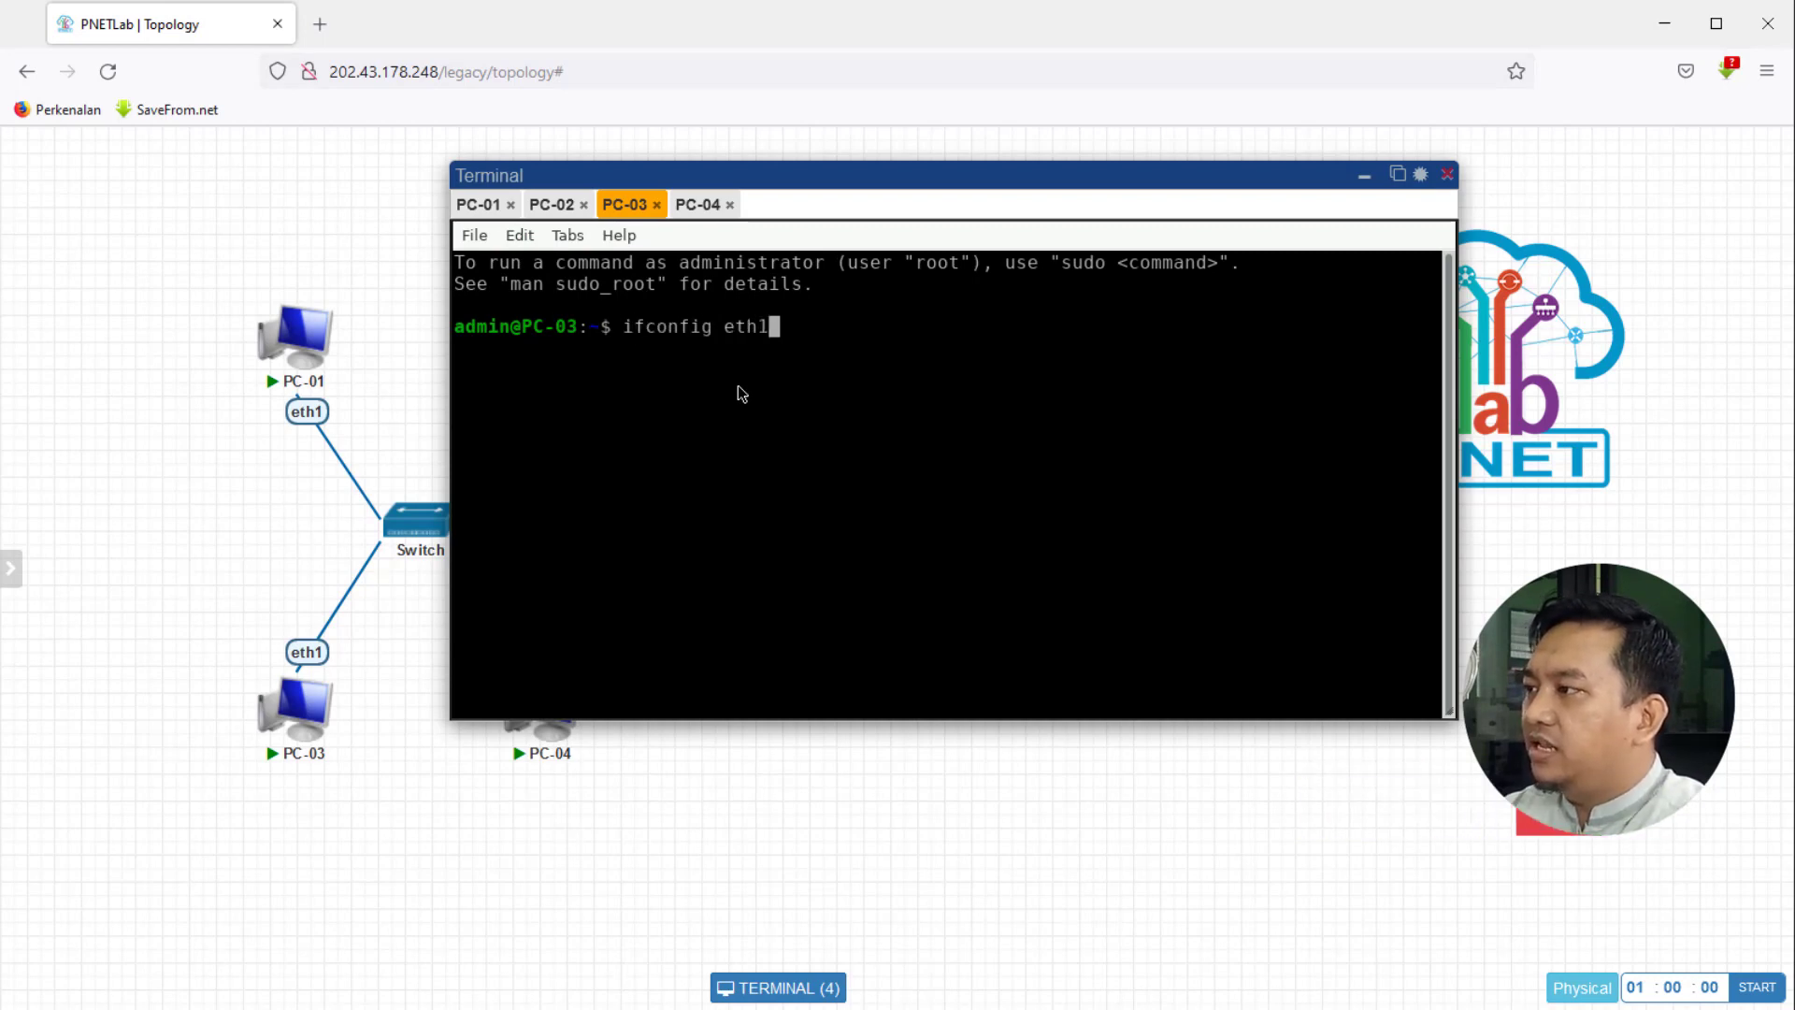
key(Return)
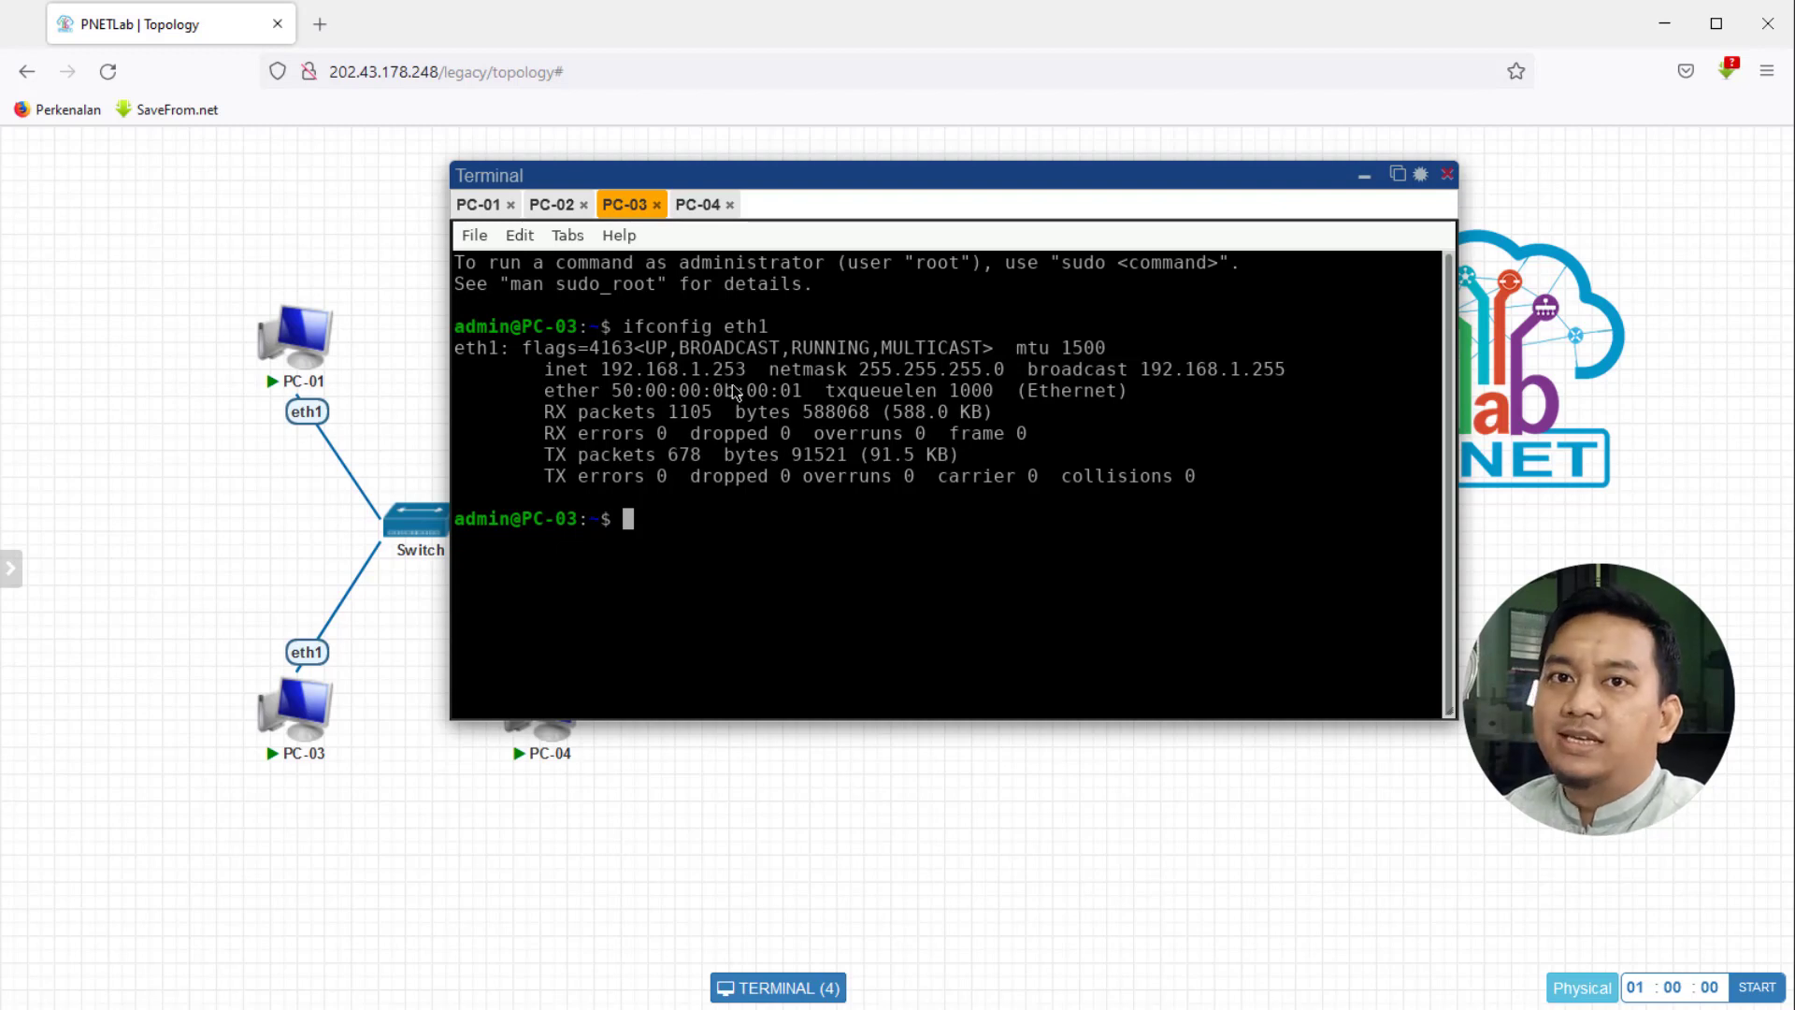
- On PC-04, replace the Chrome window with a terminal and zoom its text in twice
click(693, 206)
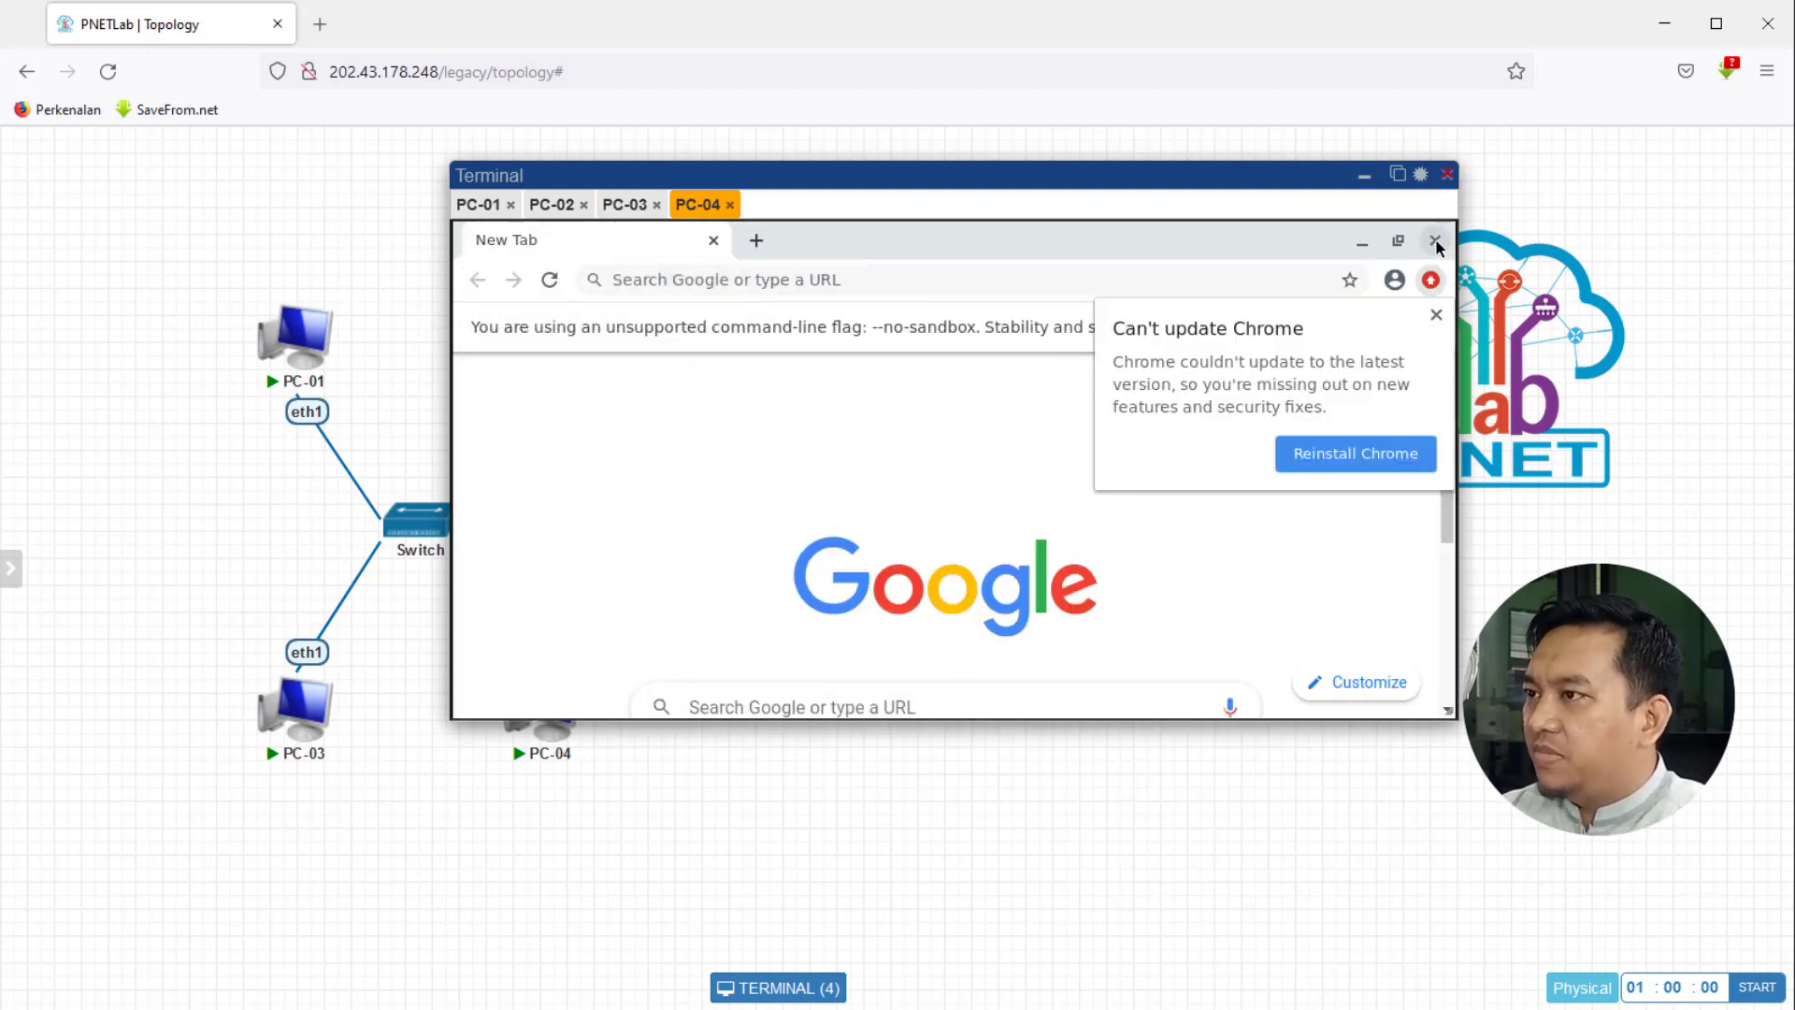
click(1435, 243)
right_click(830, 352)
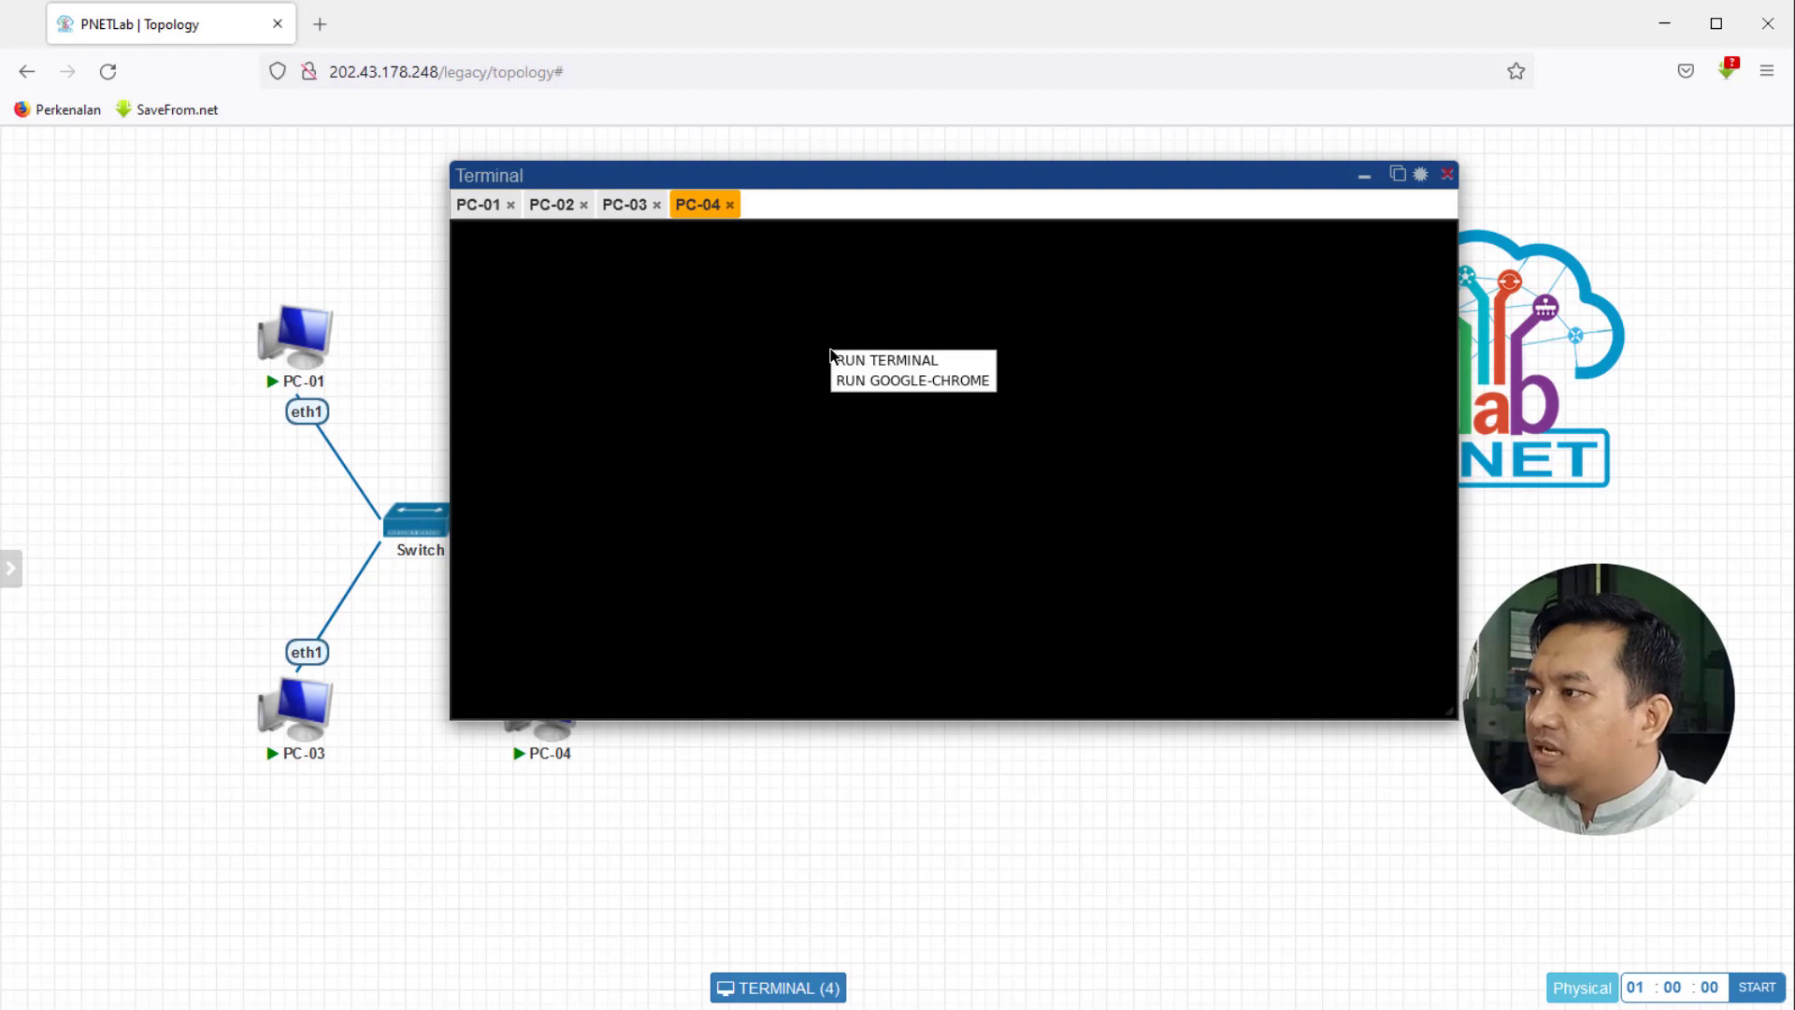
click(888, 362)
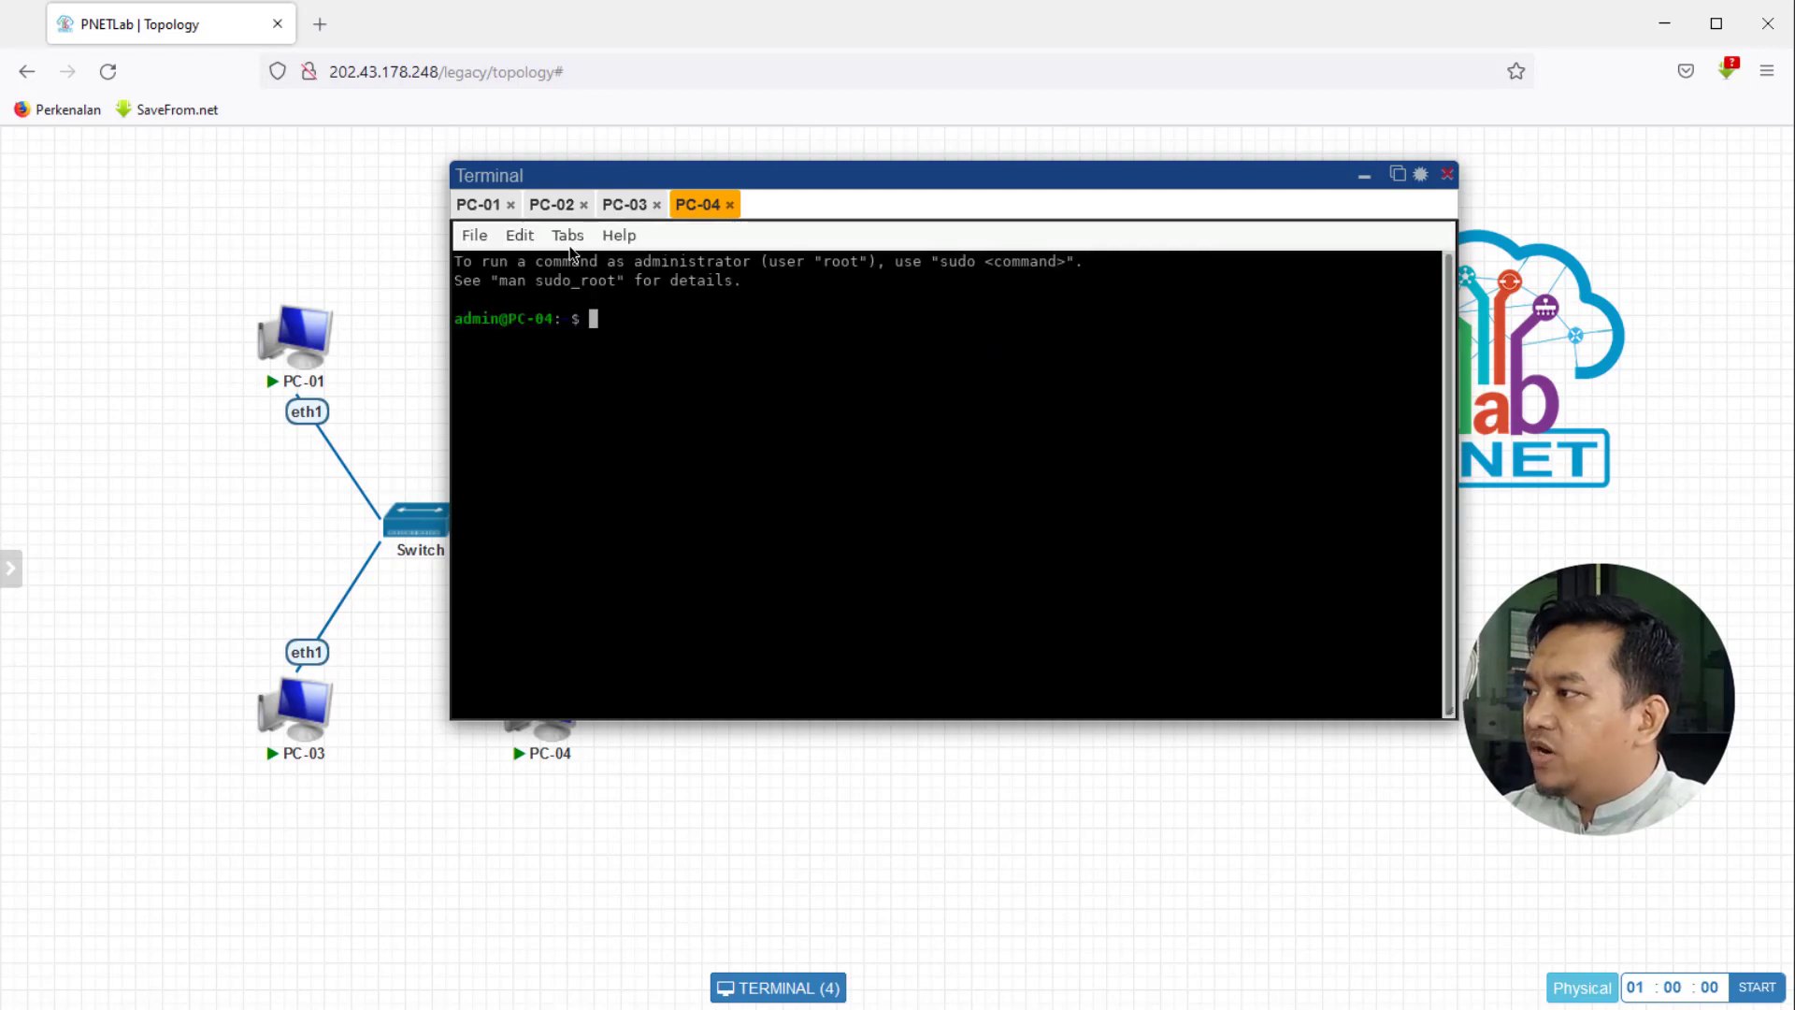
click(520, 236)
click(542, 351)
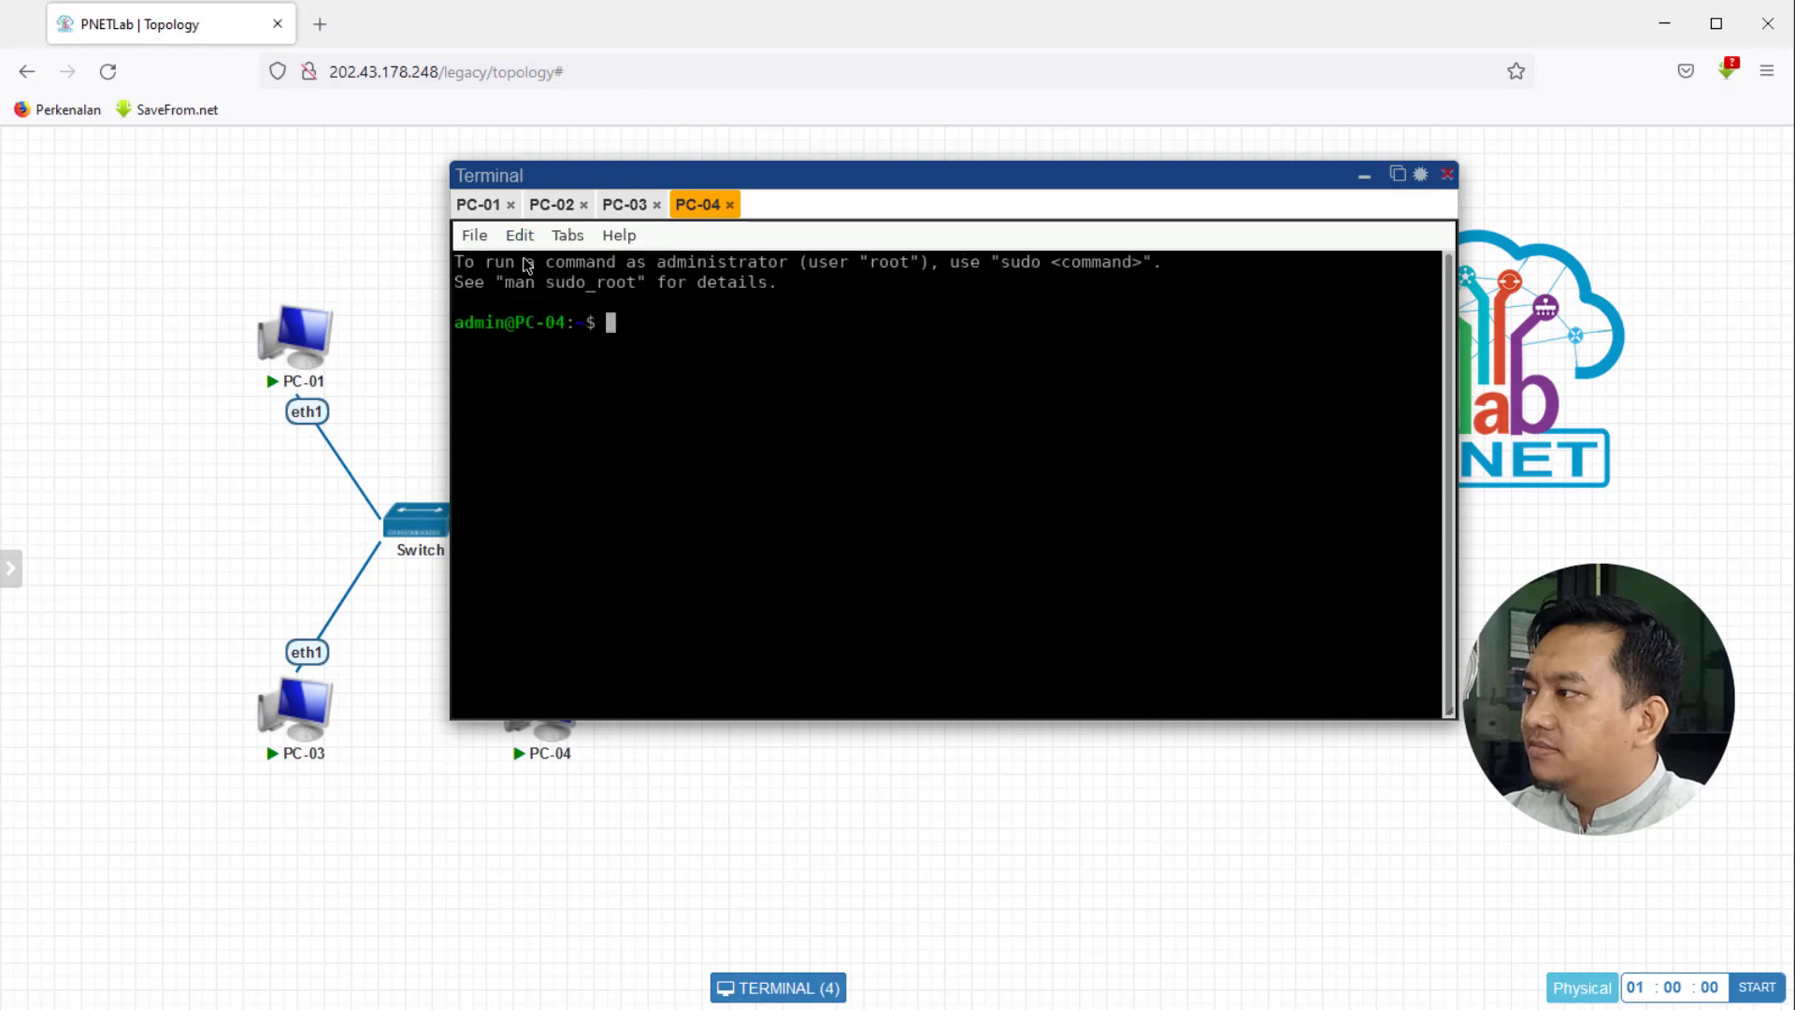
click(520, 235)
click(543, 350)
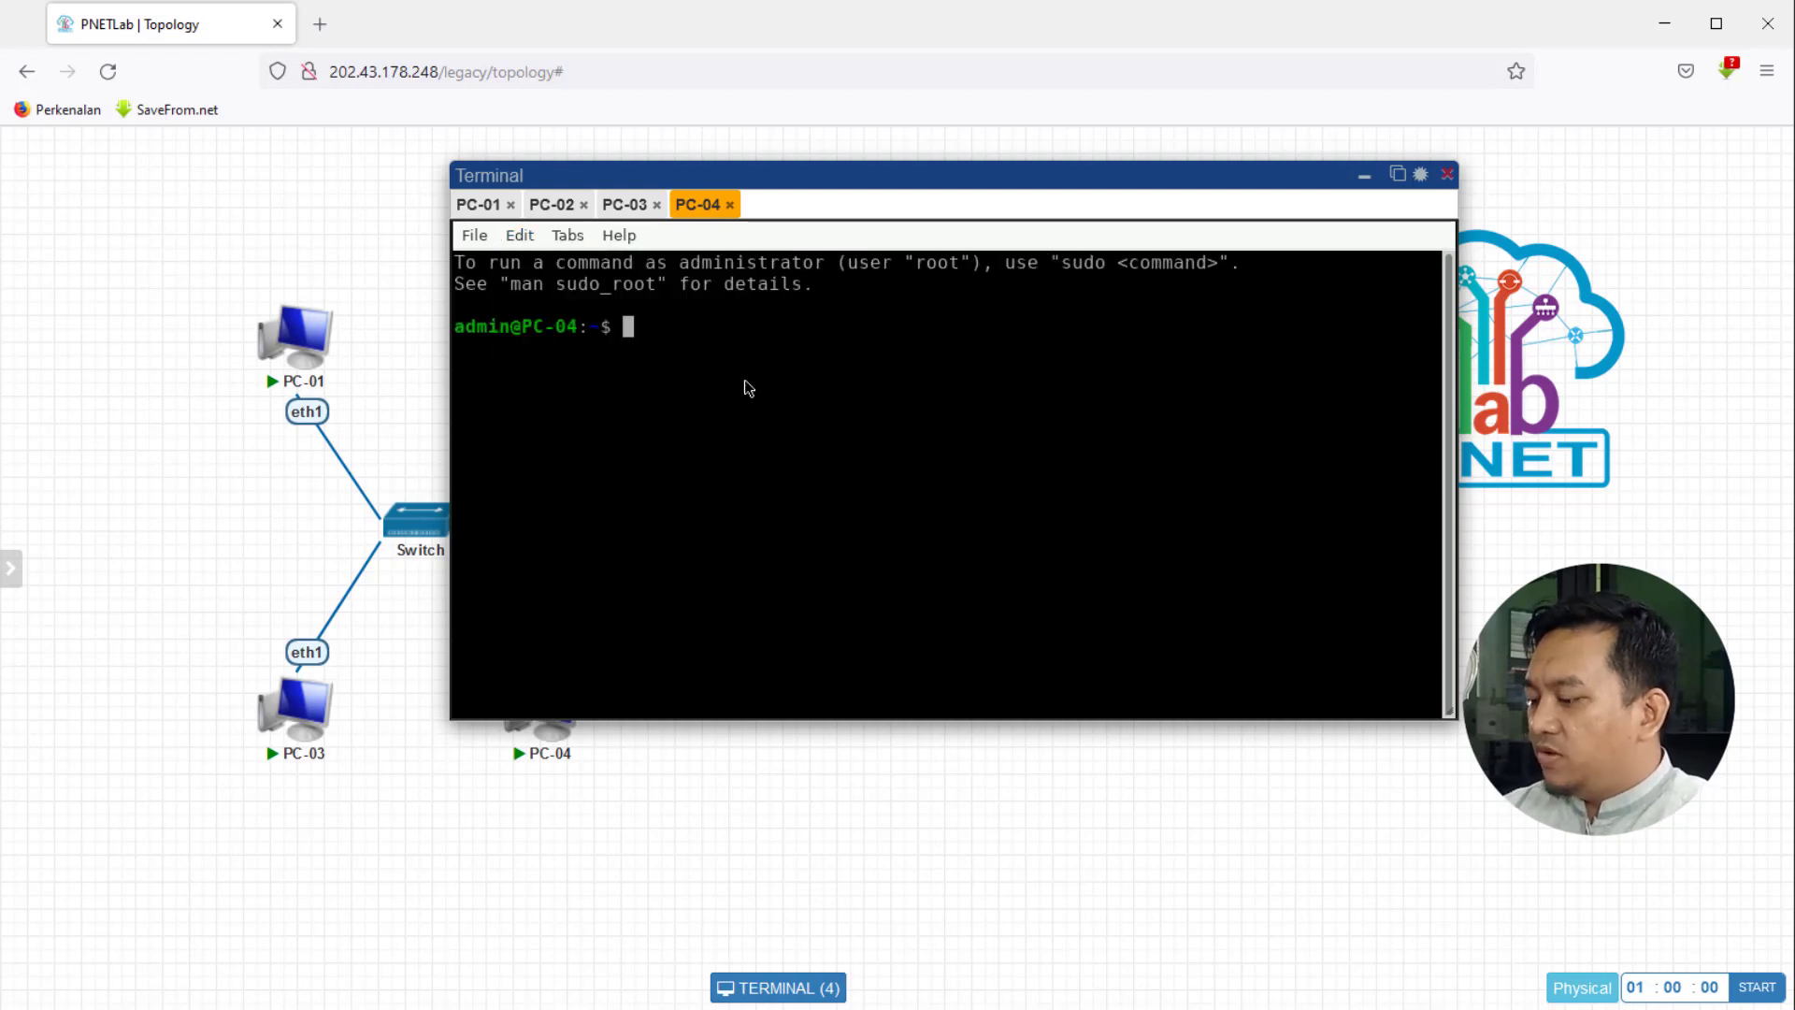
- Run "ifconfig eth1" in PC-04's terminal to check its network configuration
text(ifc)
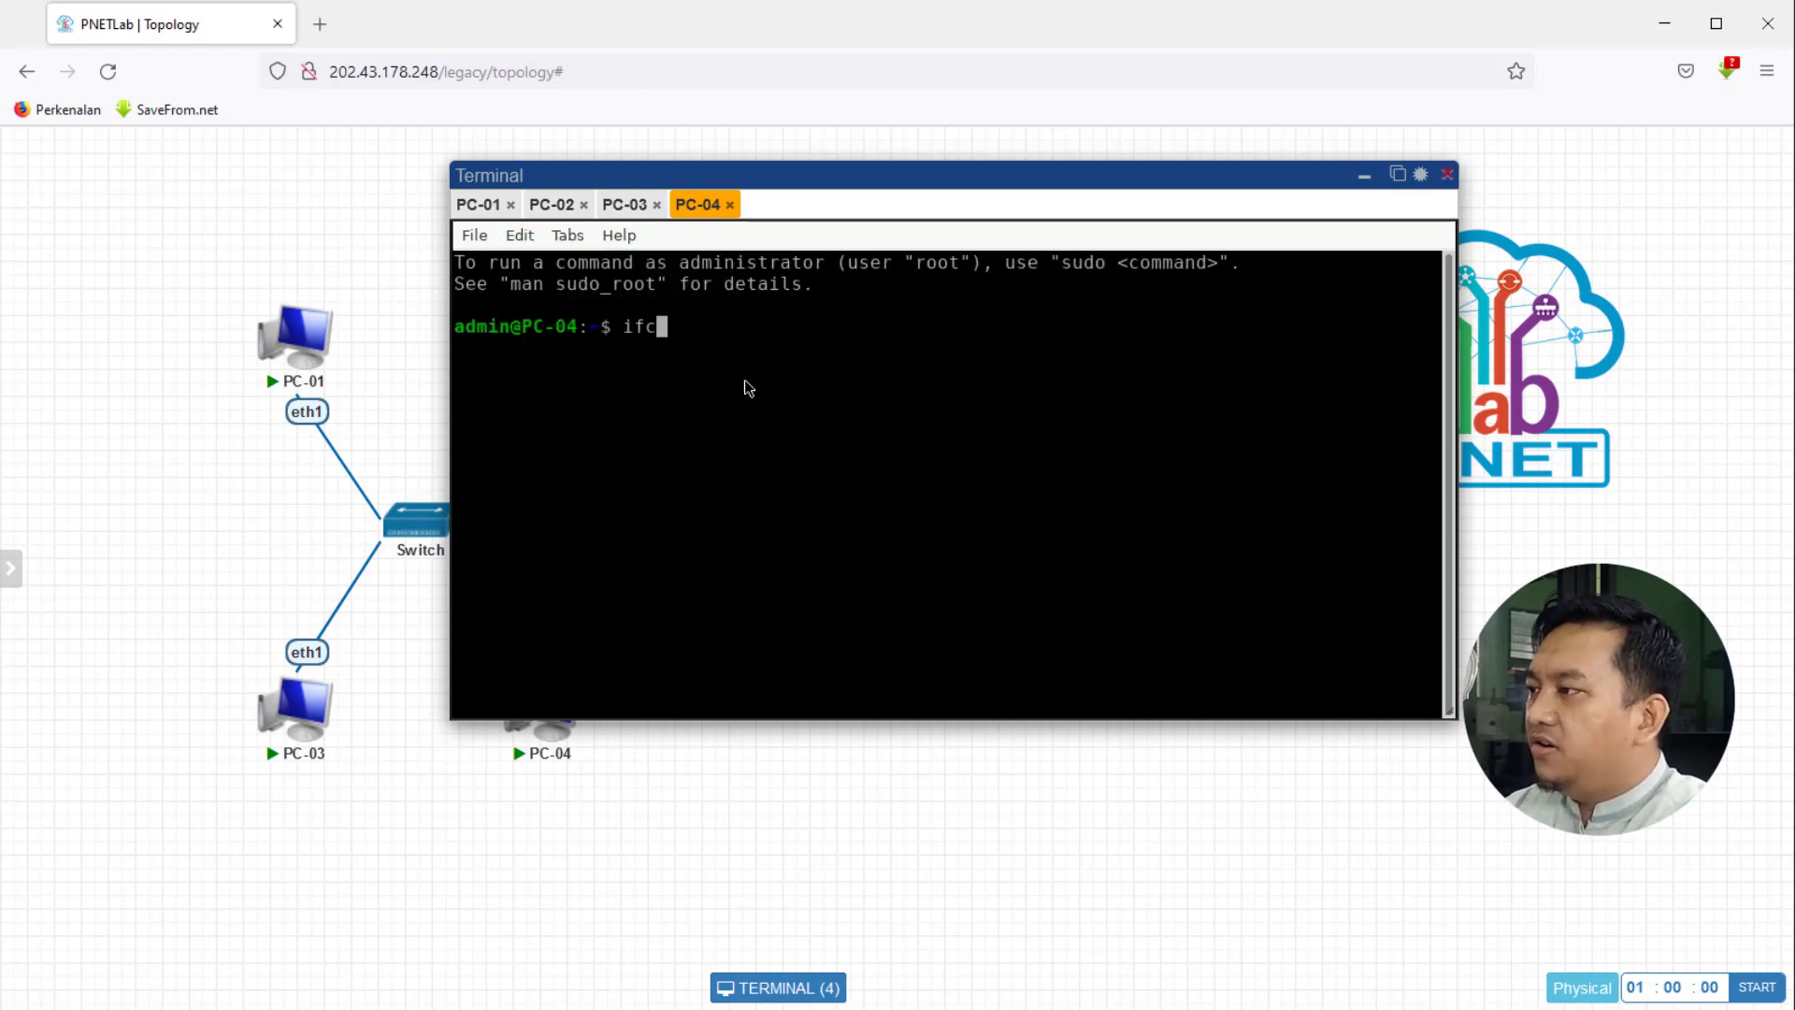
text(onfig eth1)
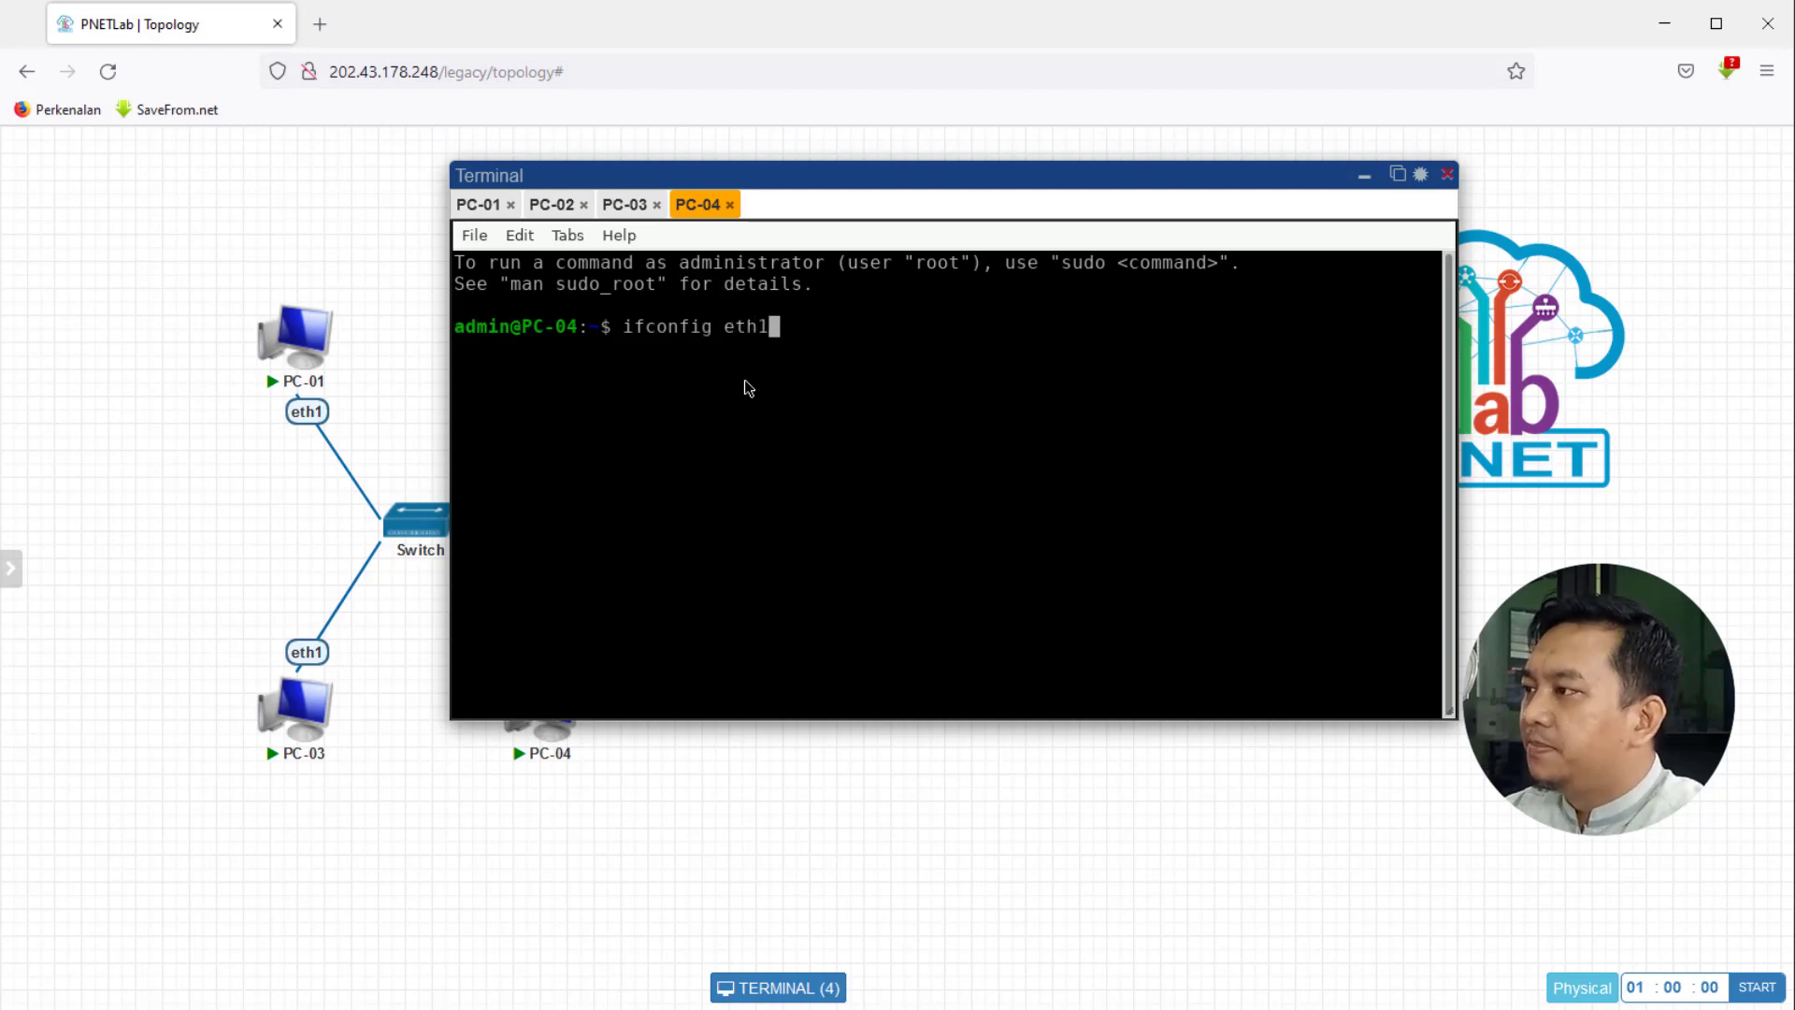
key(Return)
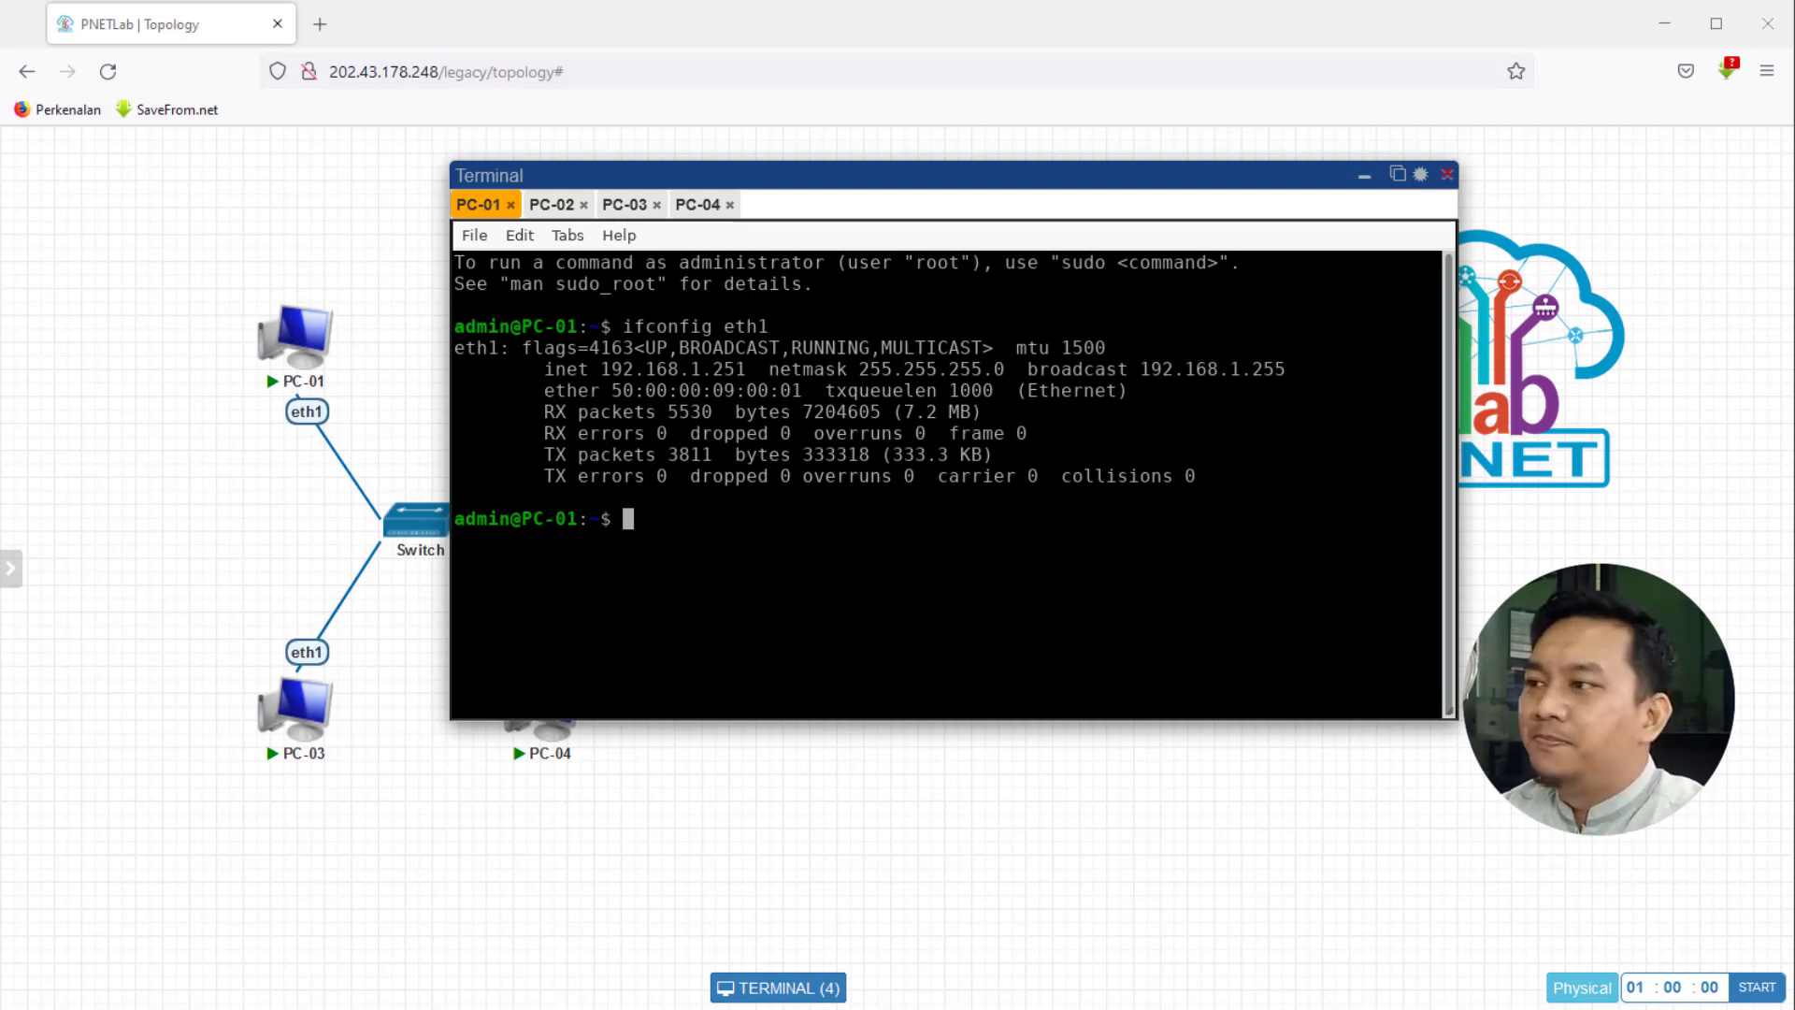
- Launch WinBox from winbox64.exe, refresh the neighbor list and choose R-Gateway by its MAC address as the connection target
click(273, 1008)
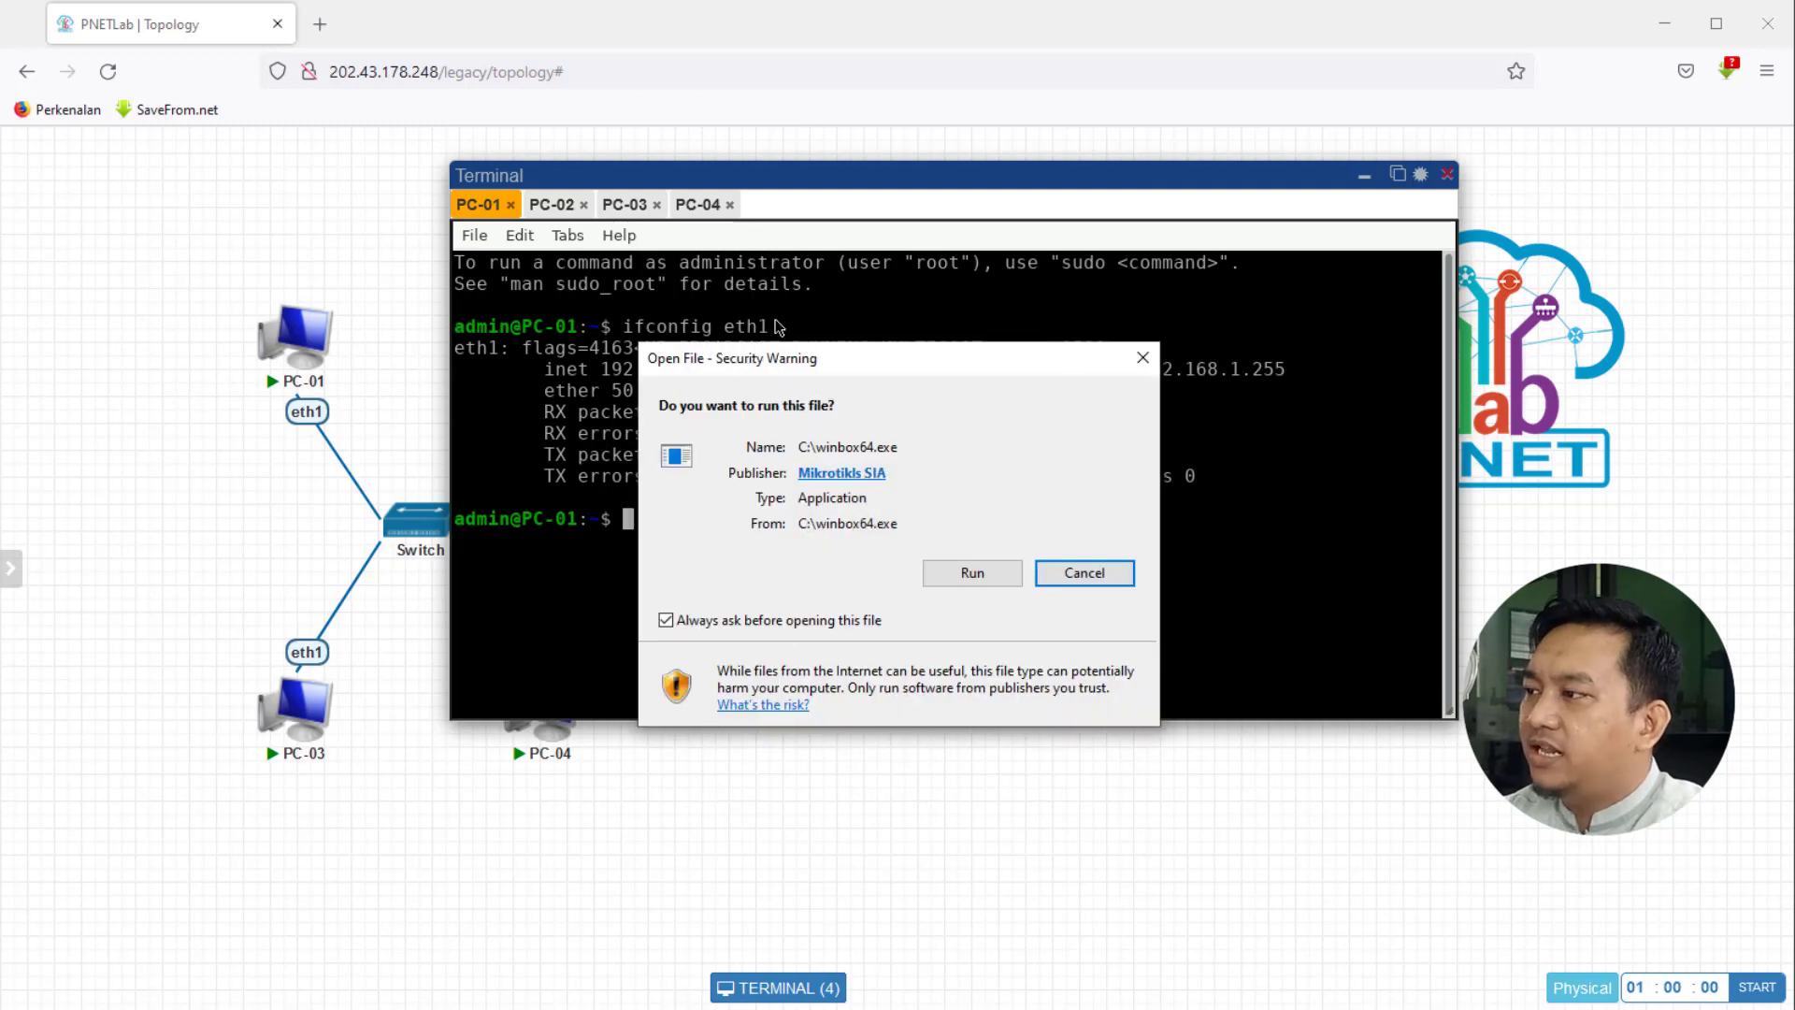
click(973, 574)
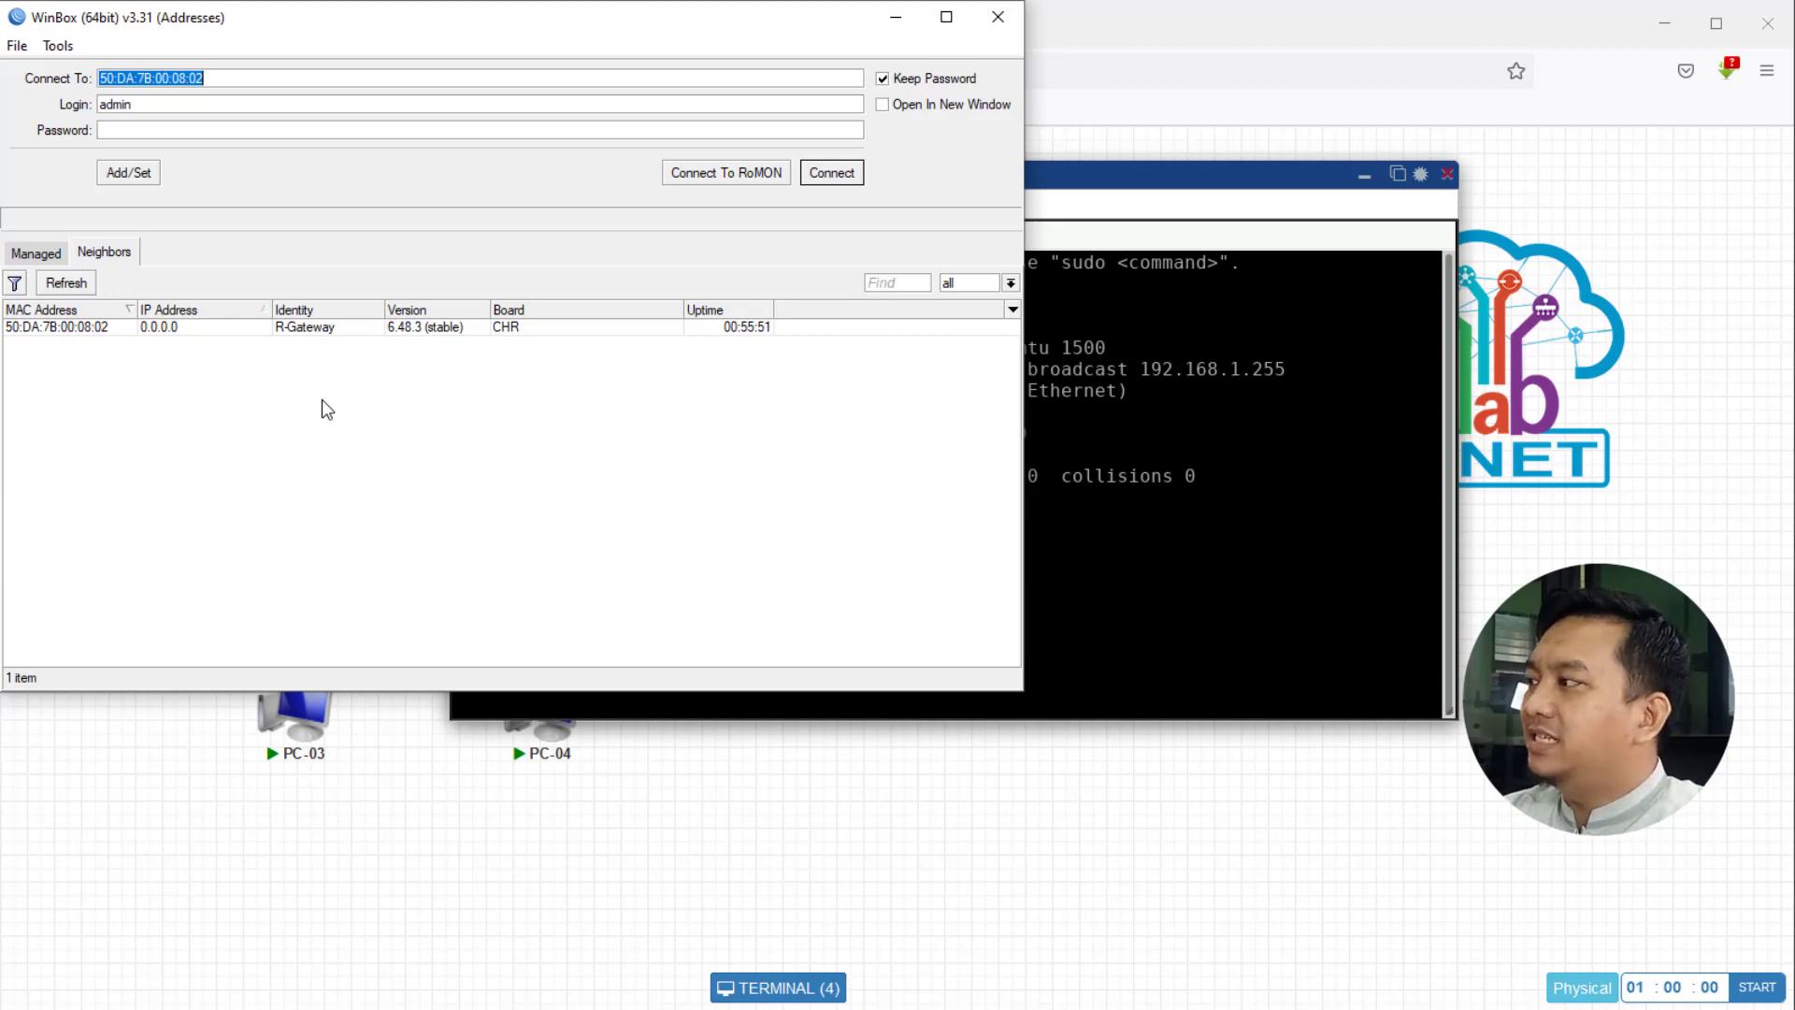
click(71, 282)
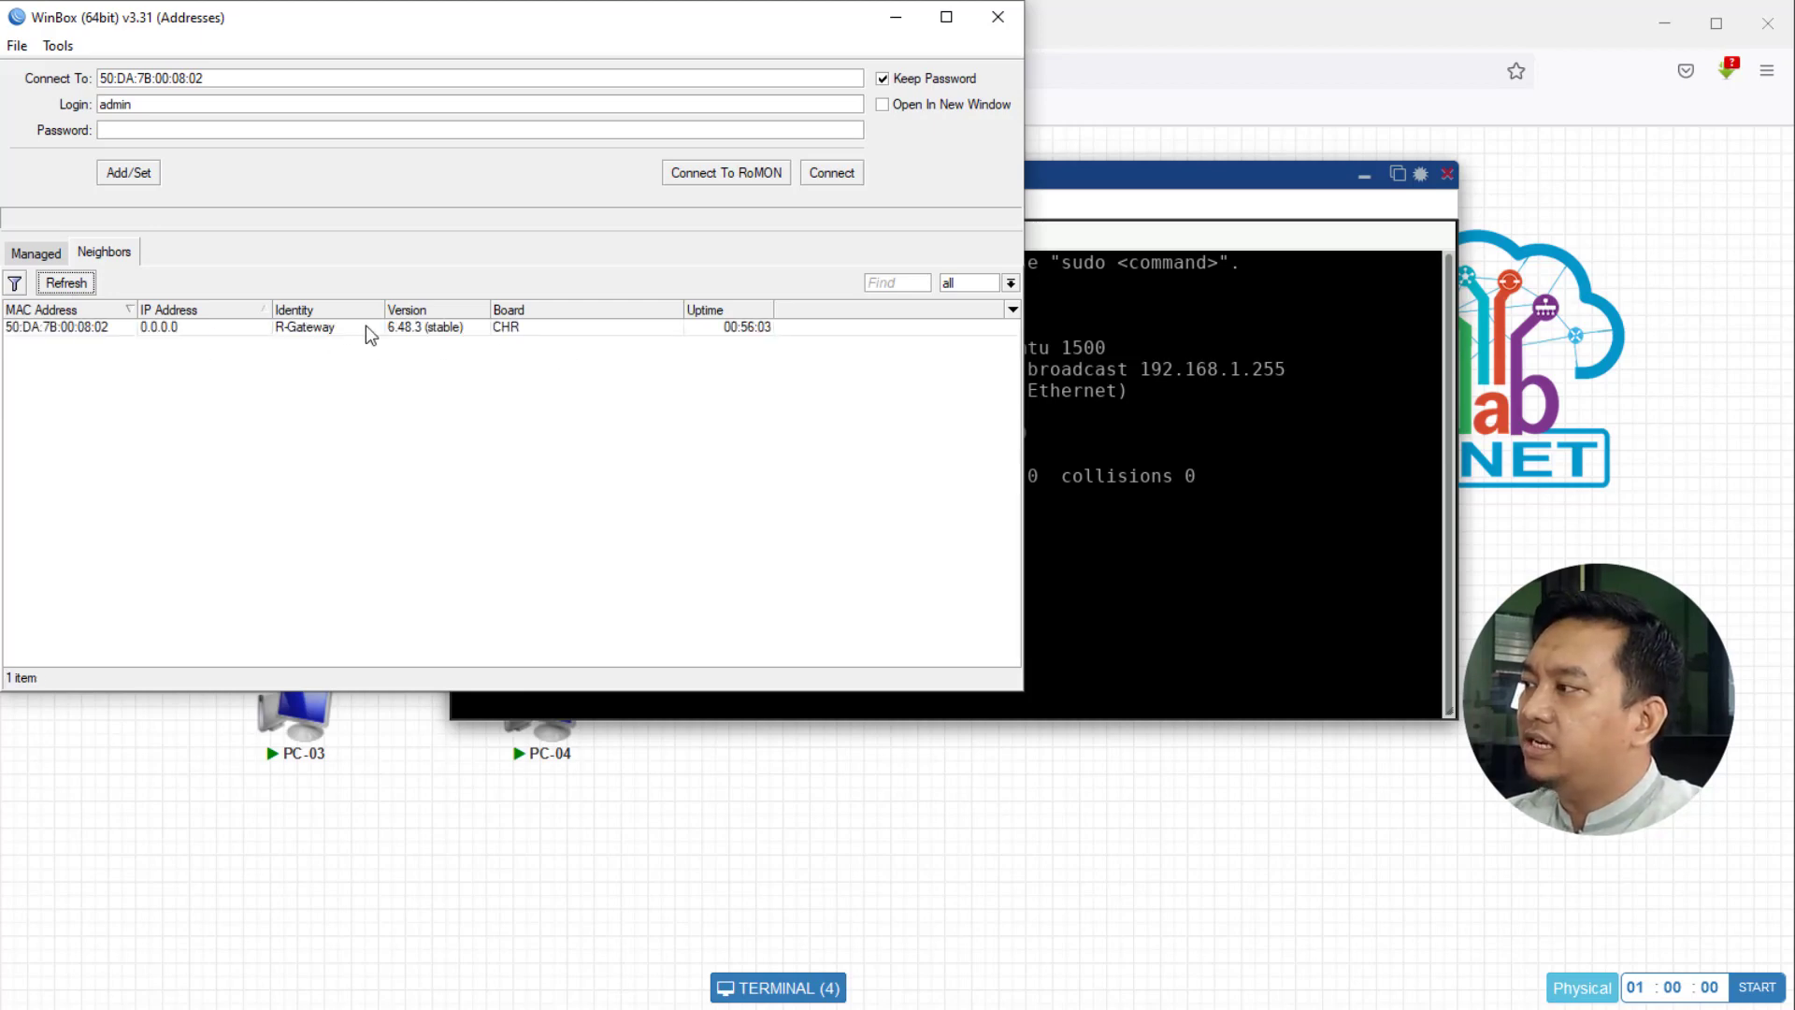
click(109, 332)
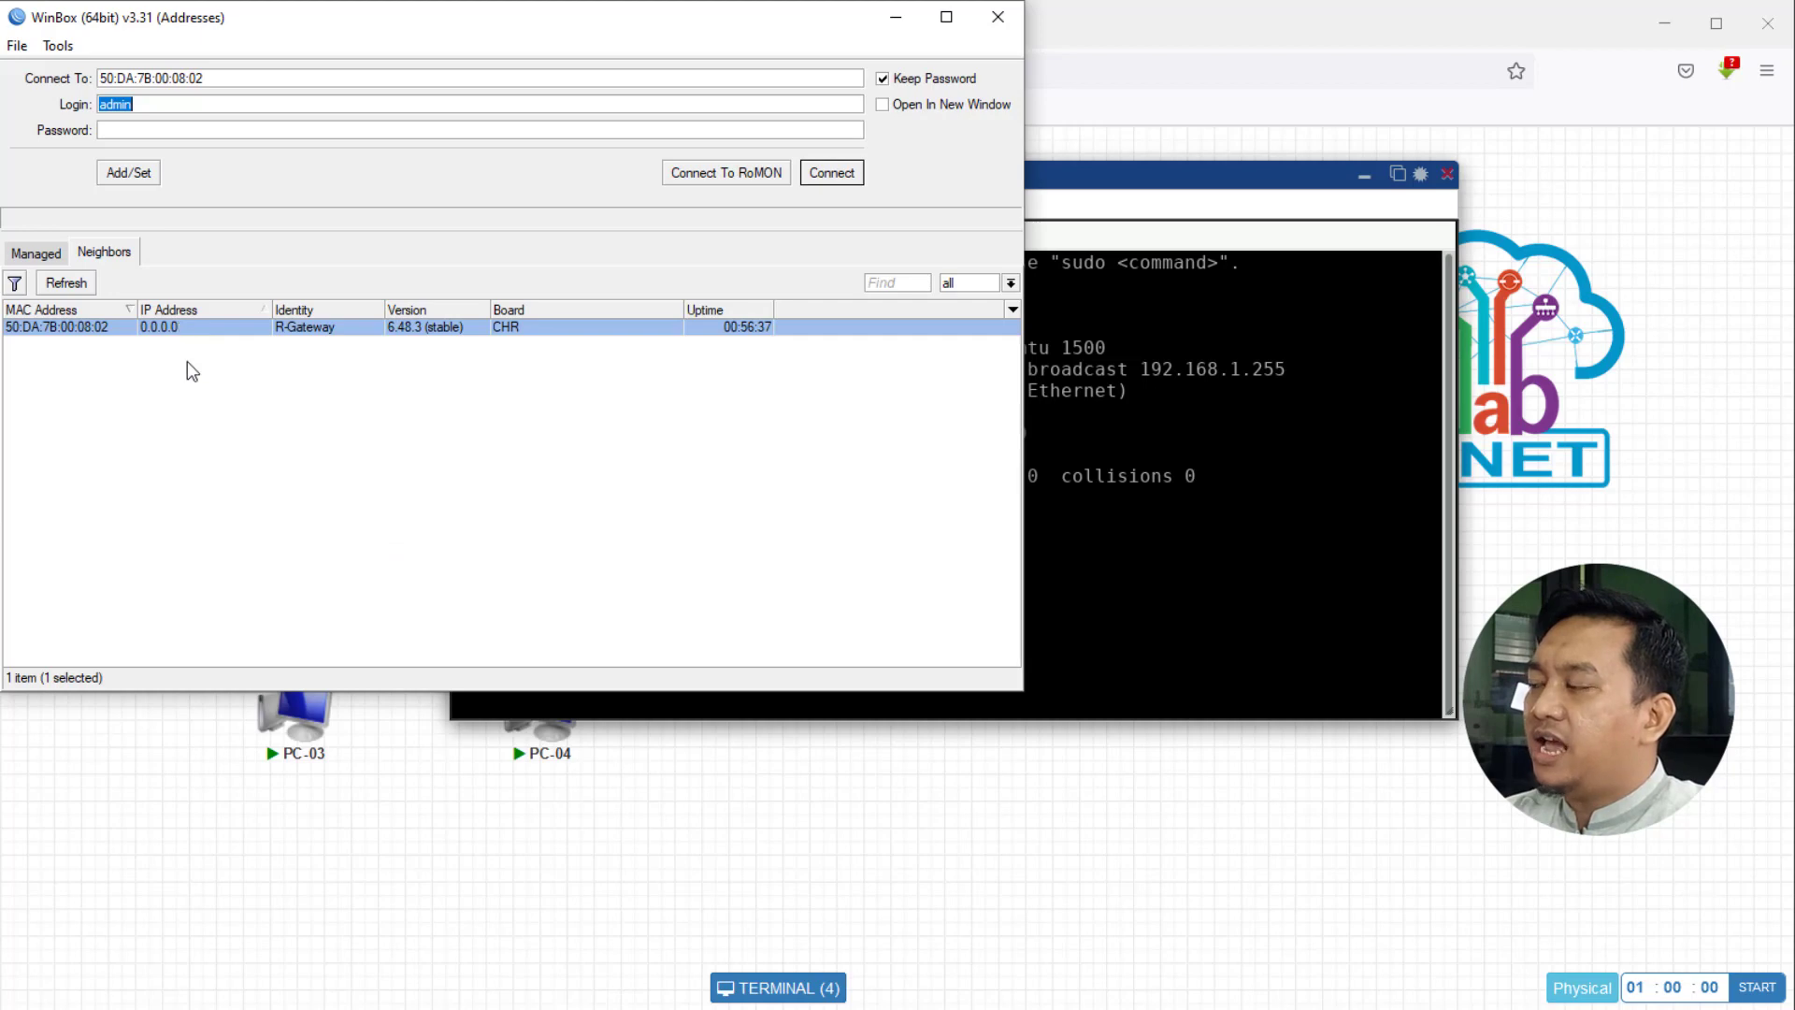
- Switch back to the PNETLab topology and minimize the console window to examine PC-Remote's link to R-Gateway
click(806, 842)
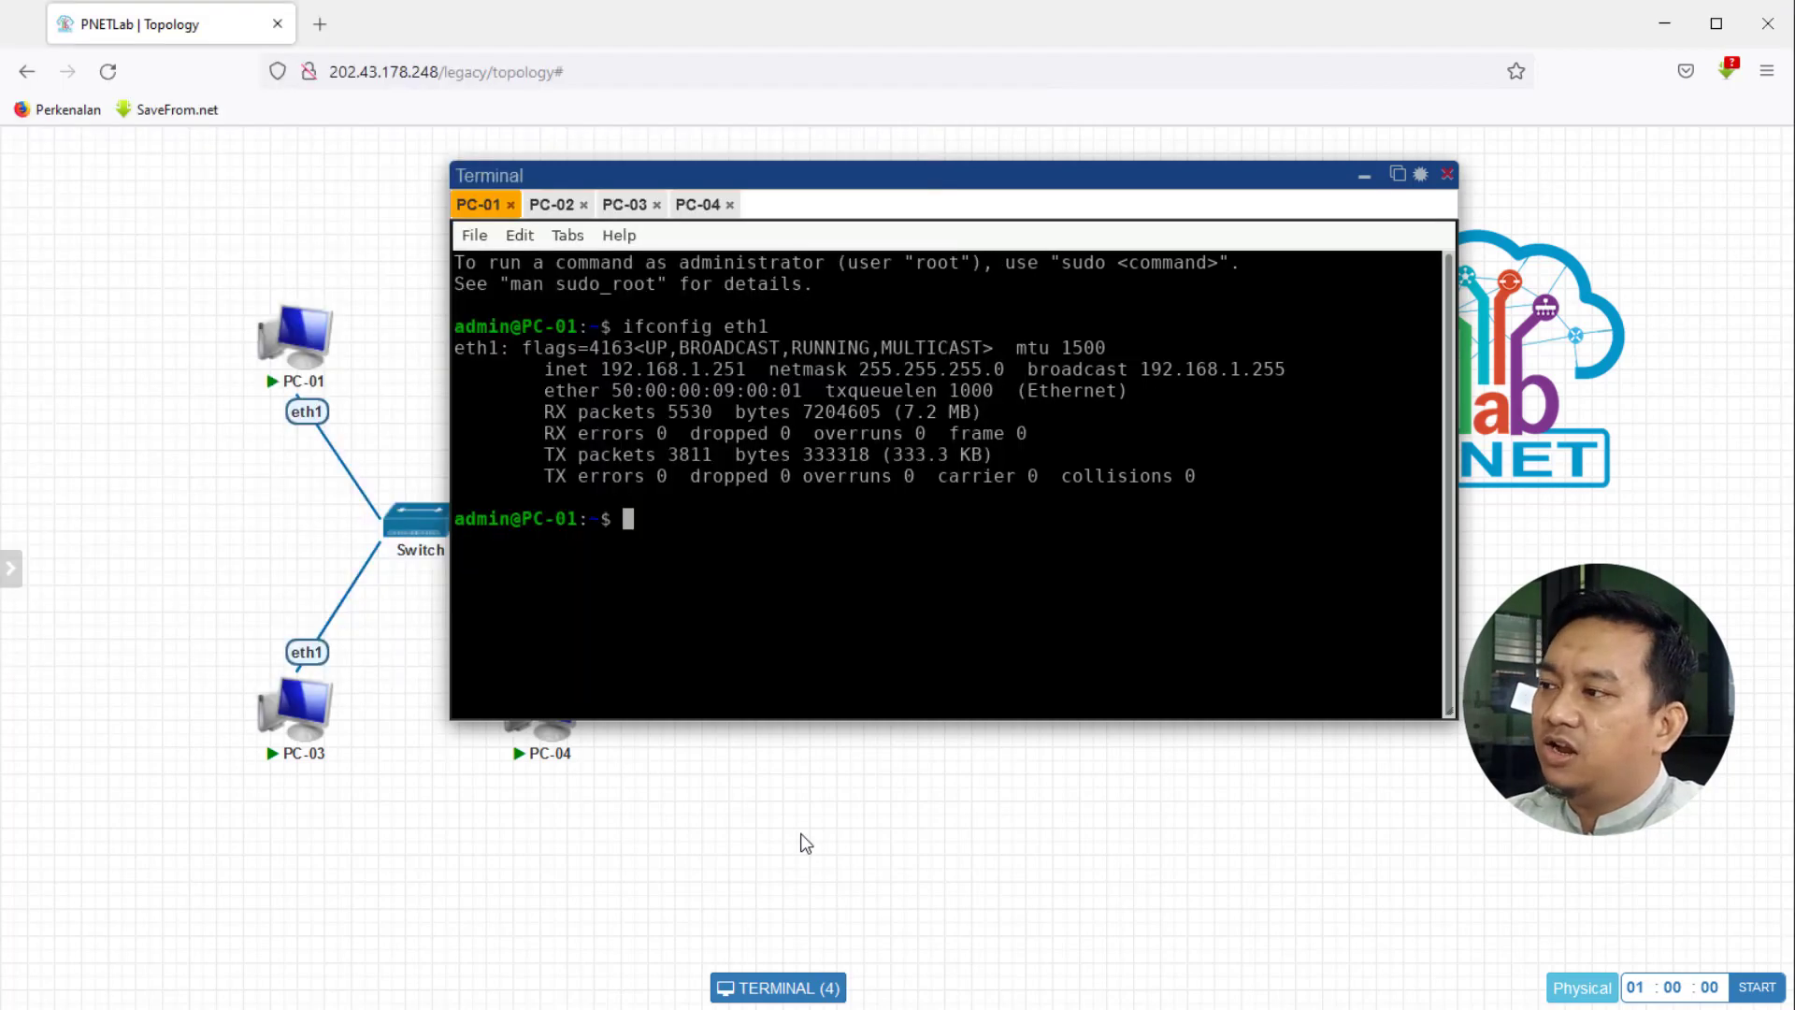
click(1364, 178)
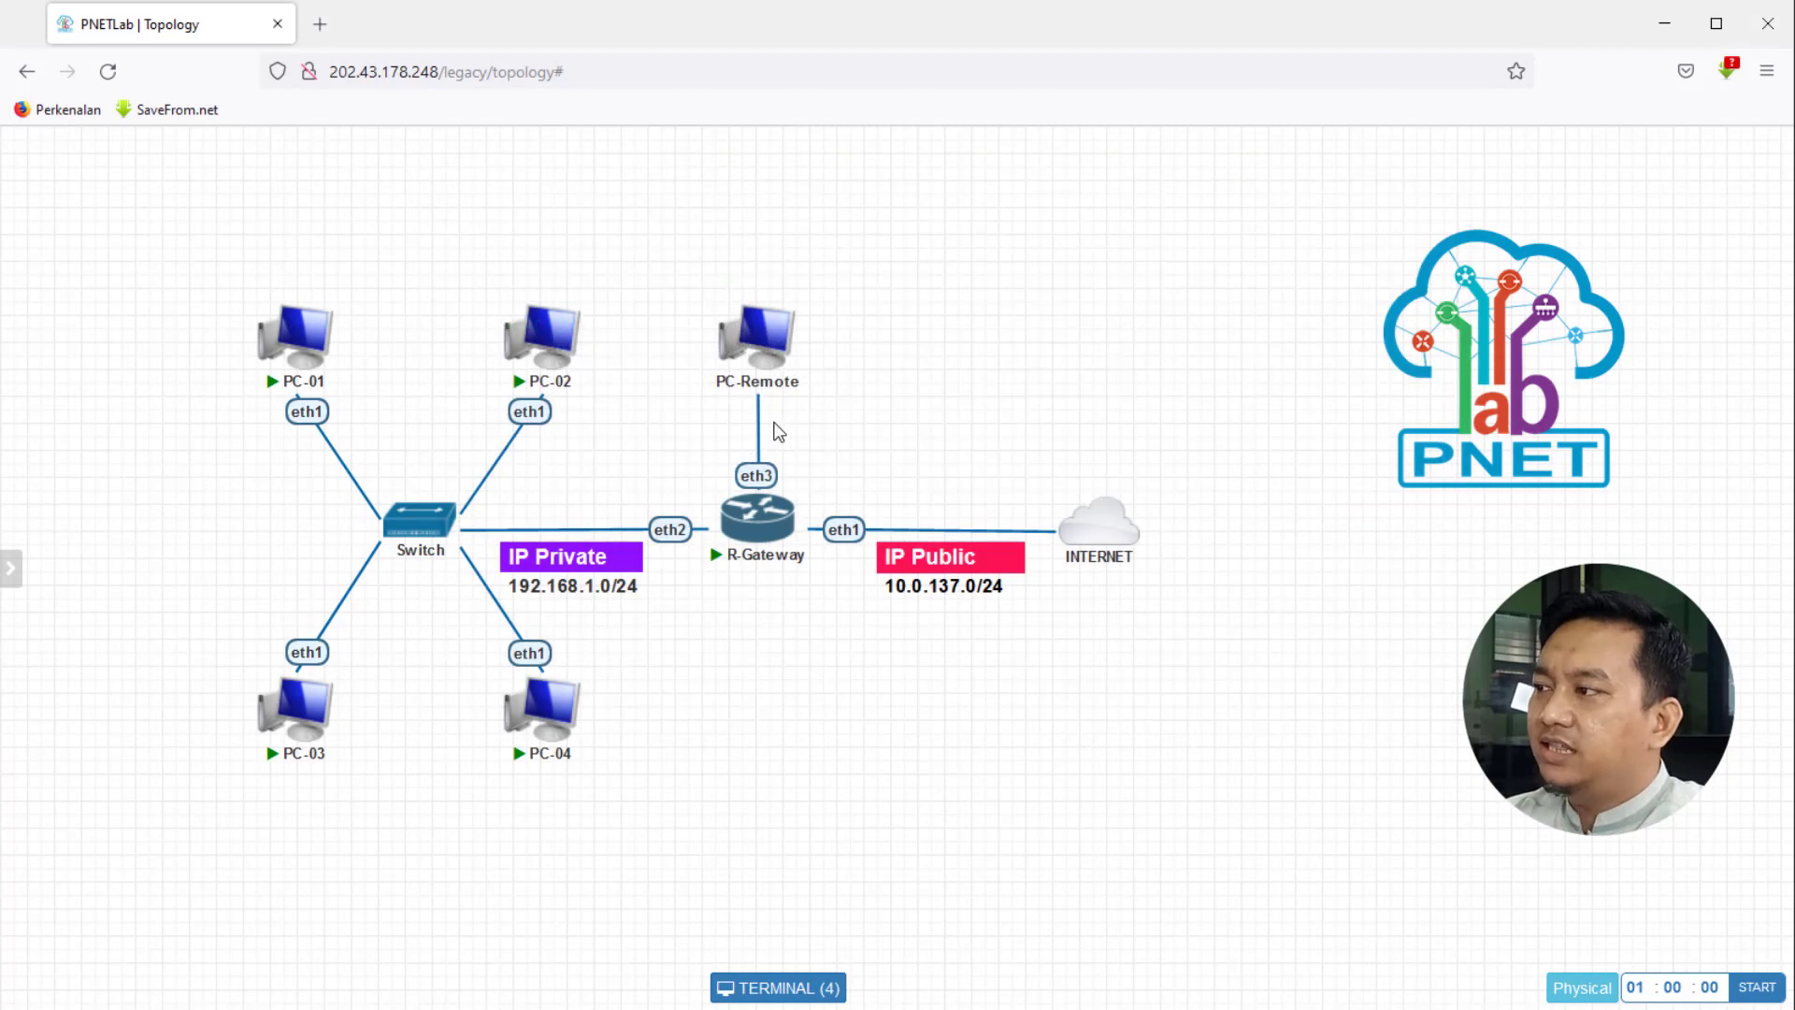
mouse_move(784, 333)
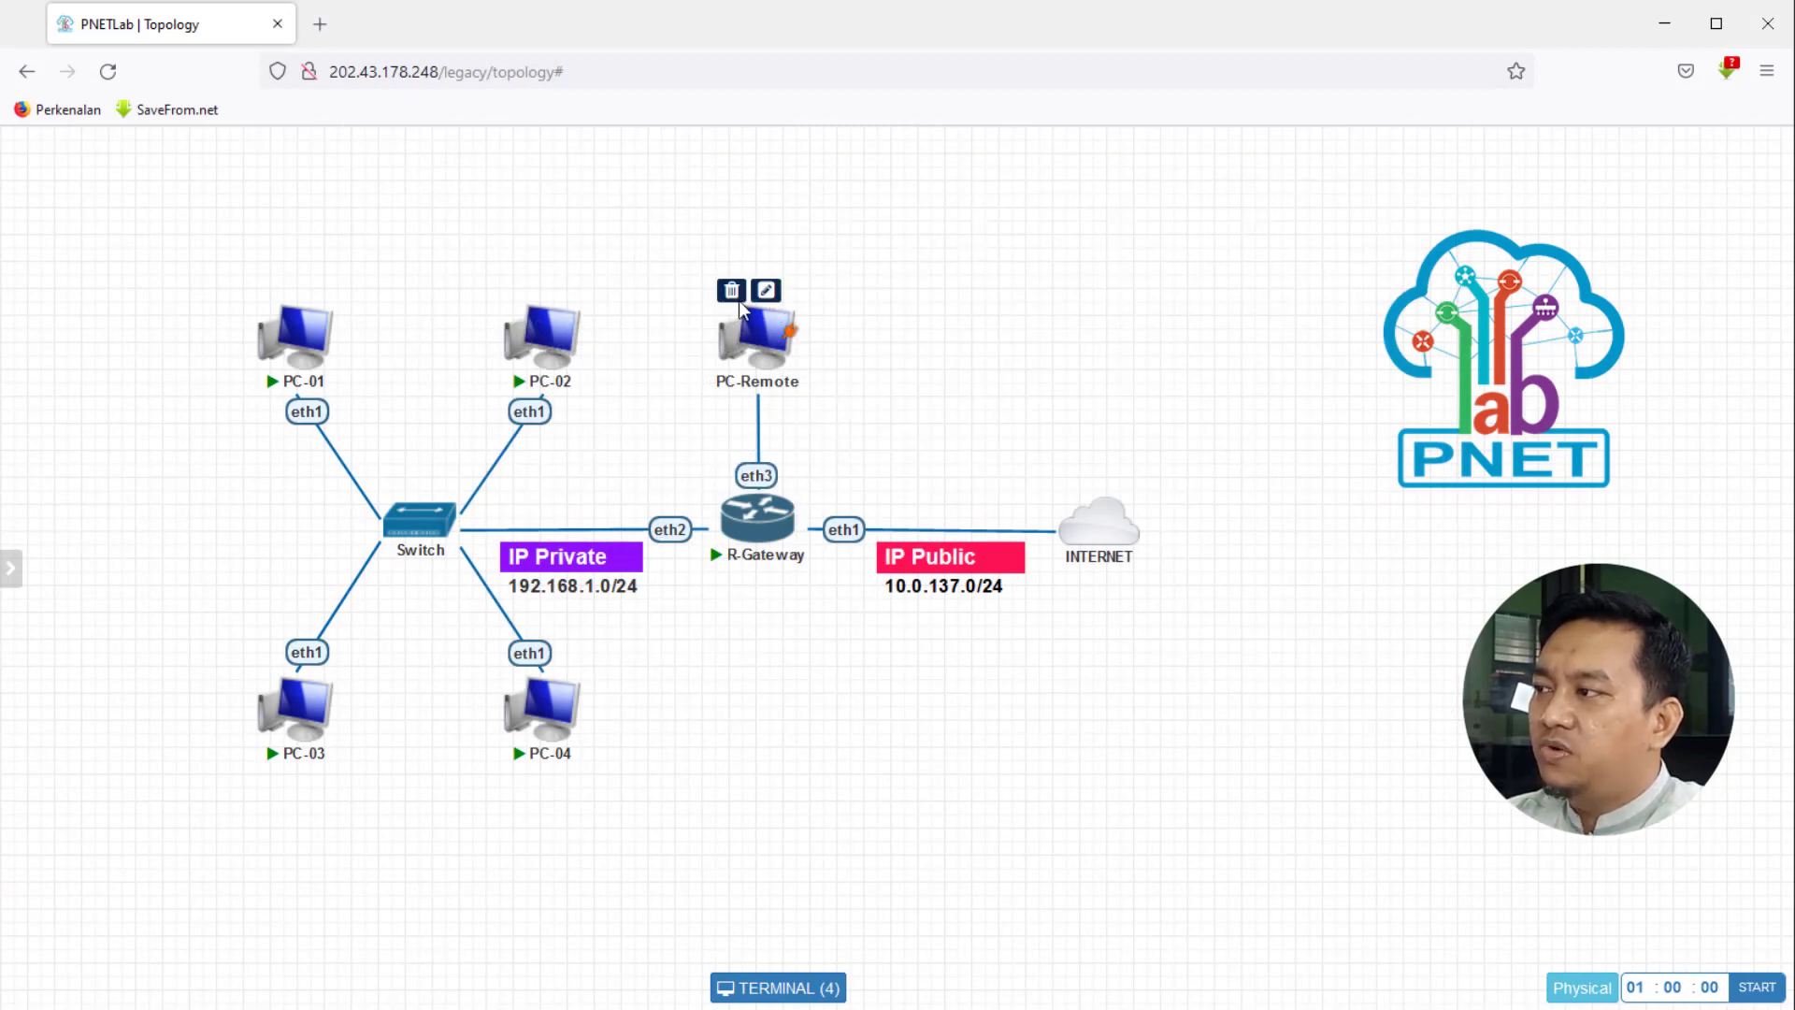
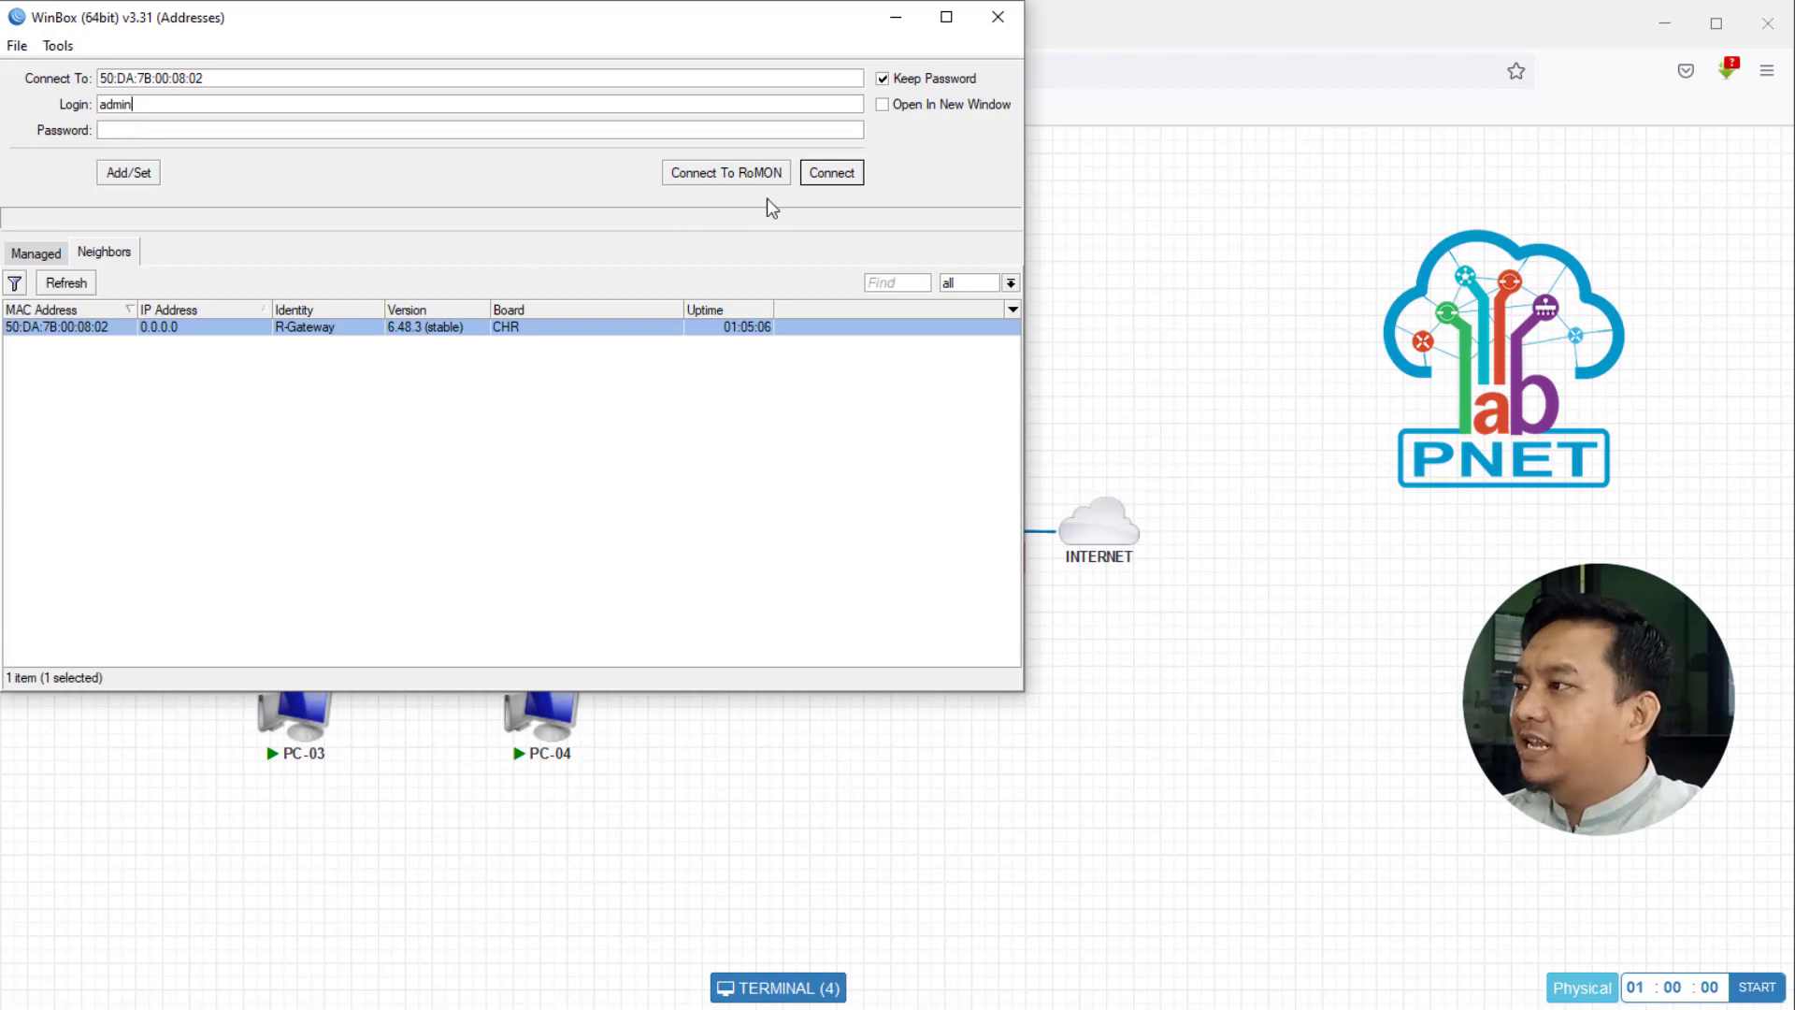
- In WinBox, connect to R-Gateway as admin and display its firewall NAT rules with a wider Action column
click(832, 174)
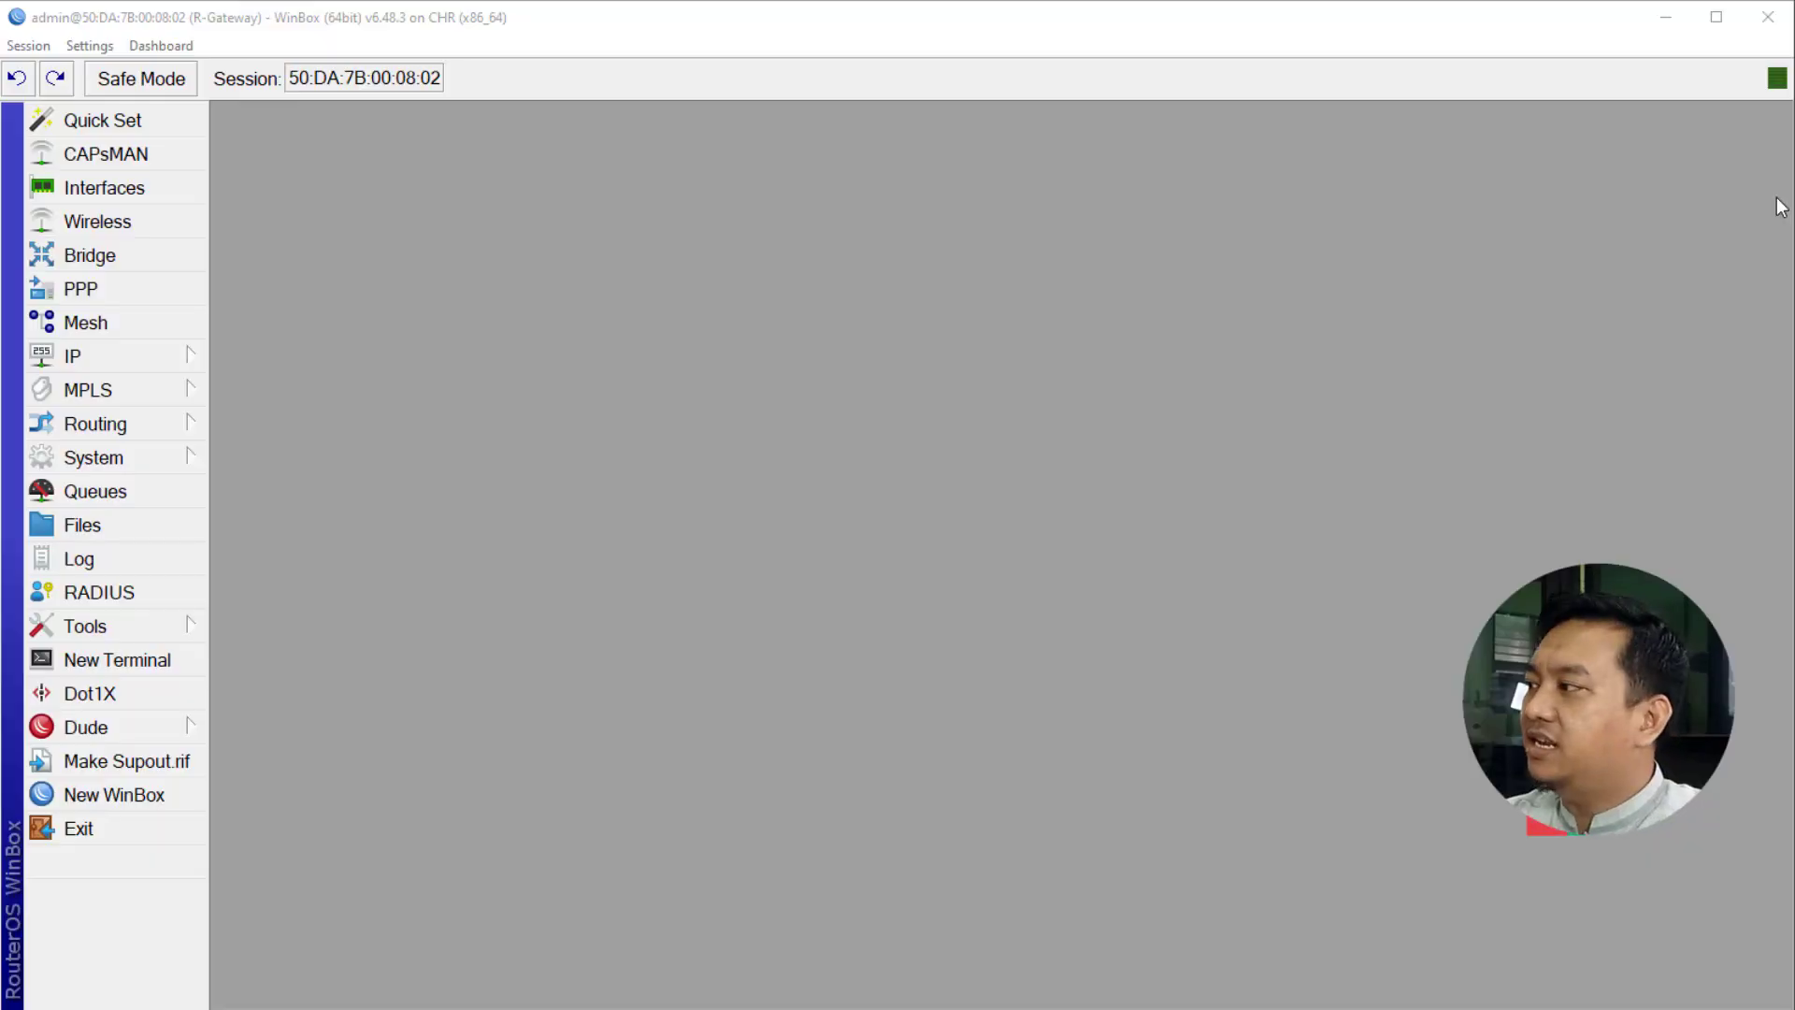
click(132, 356)
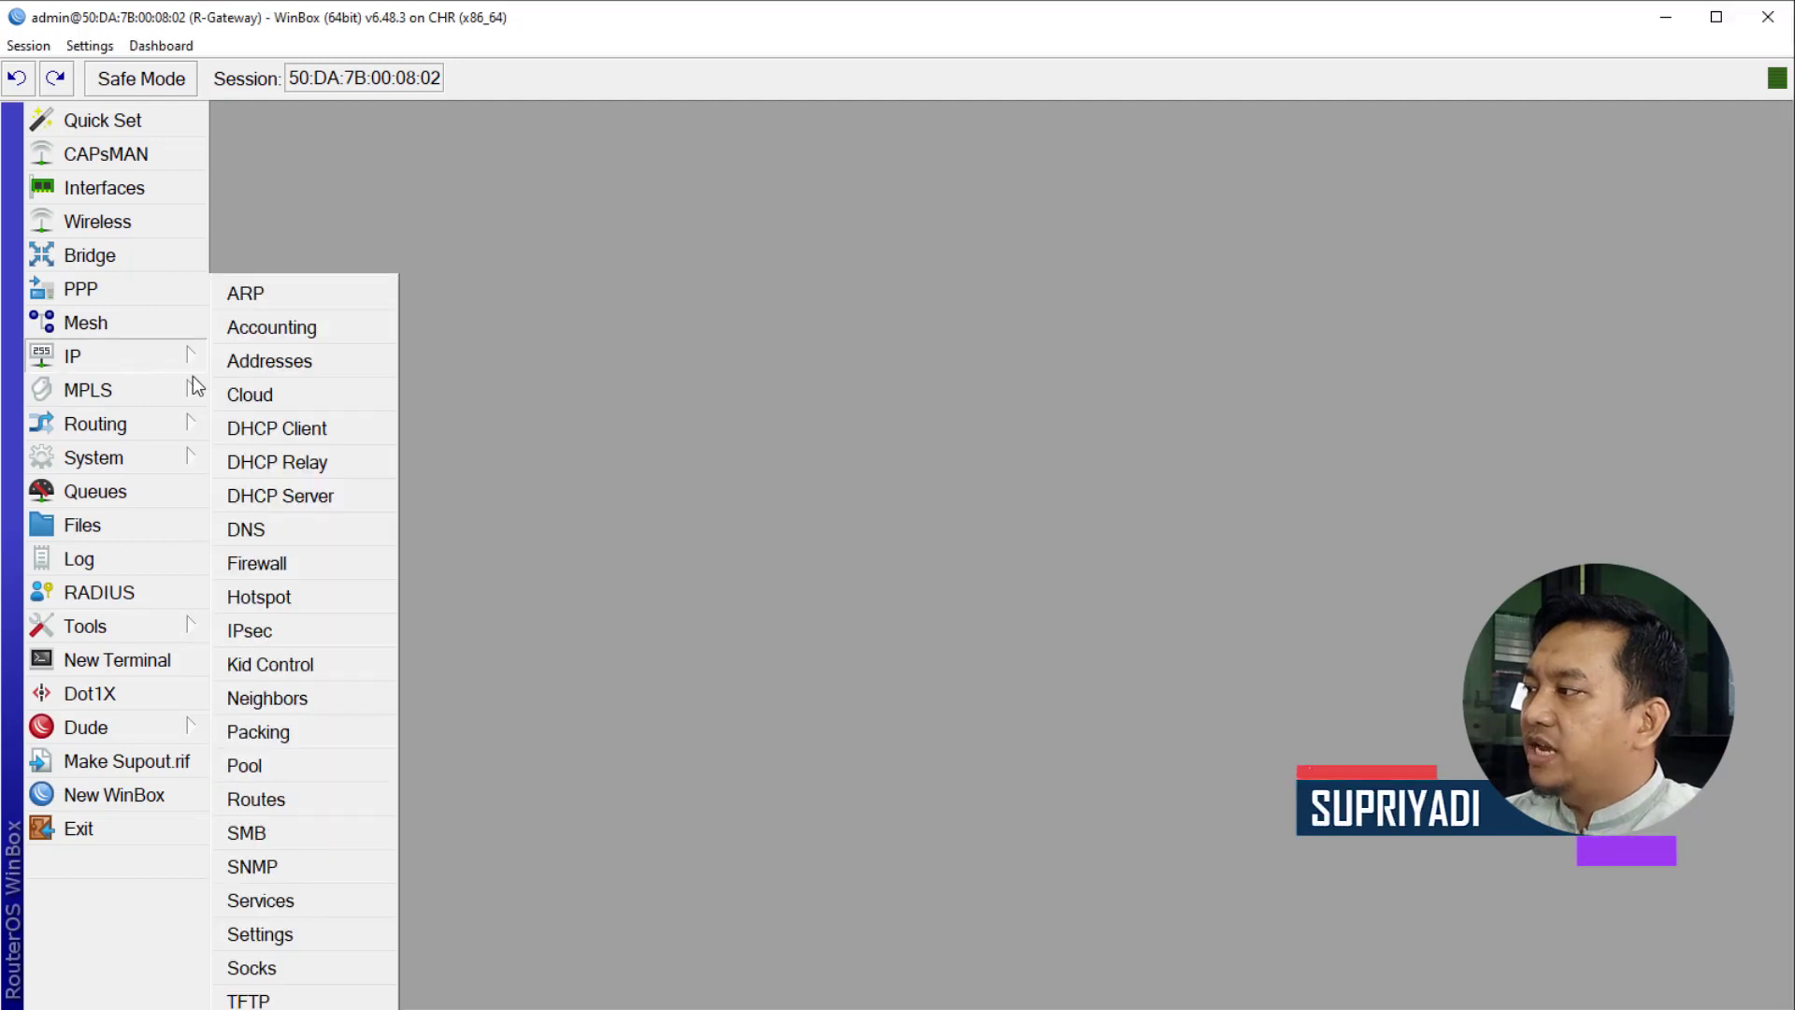
click(325, 562)
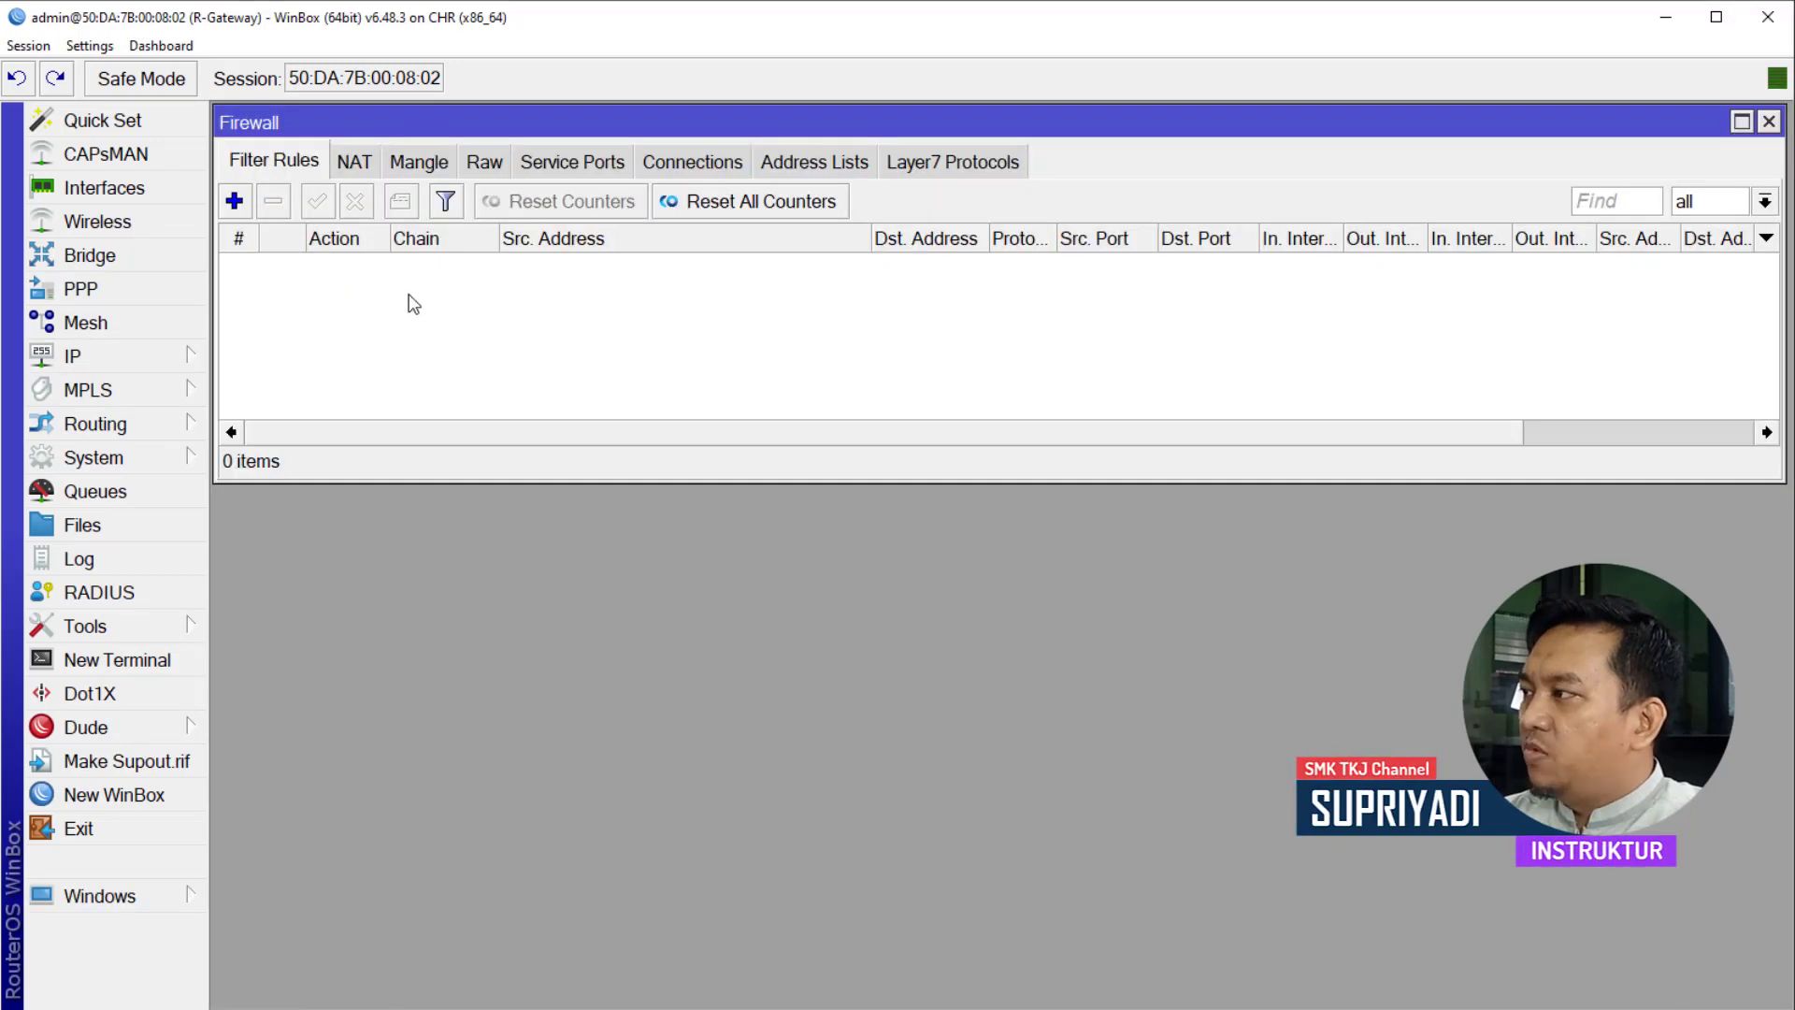
click(354, 166)
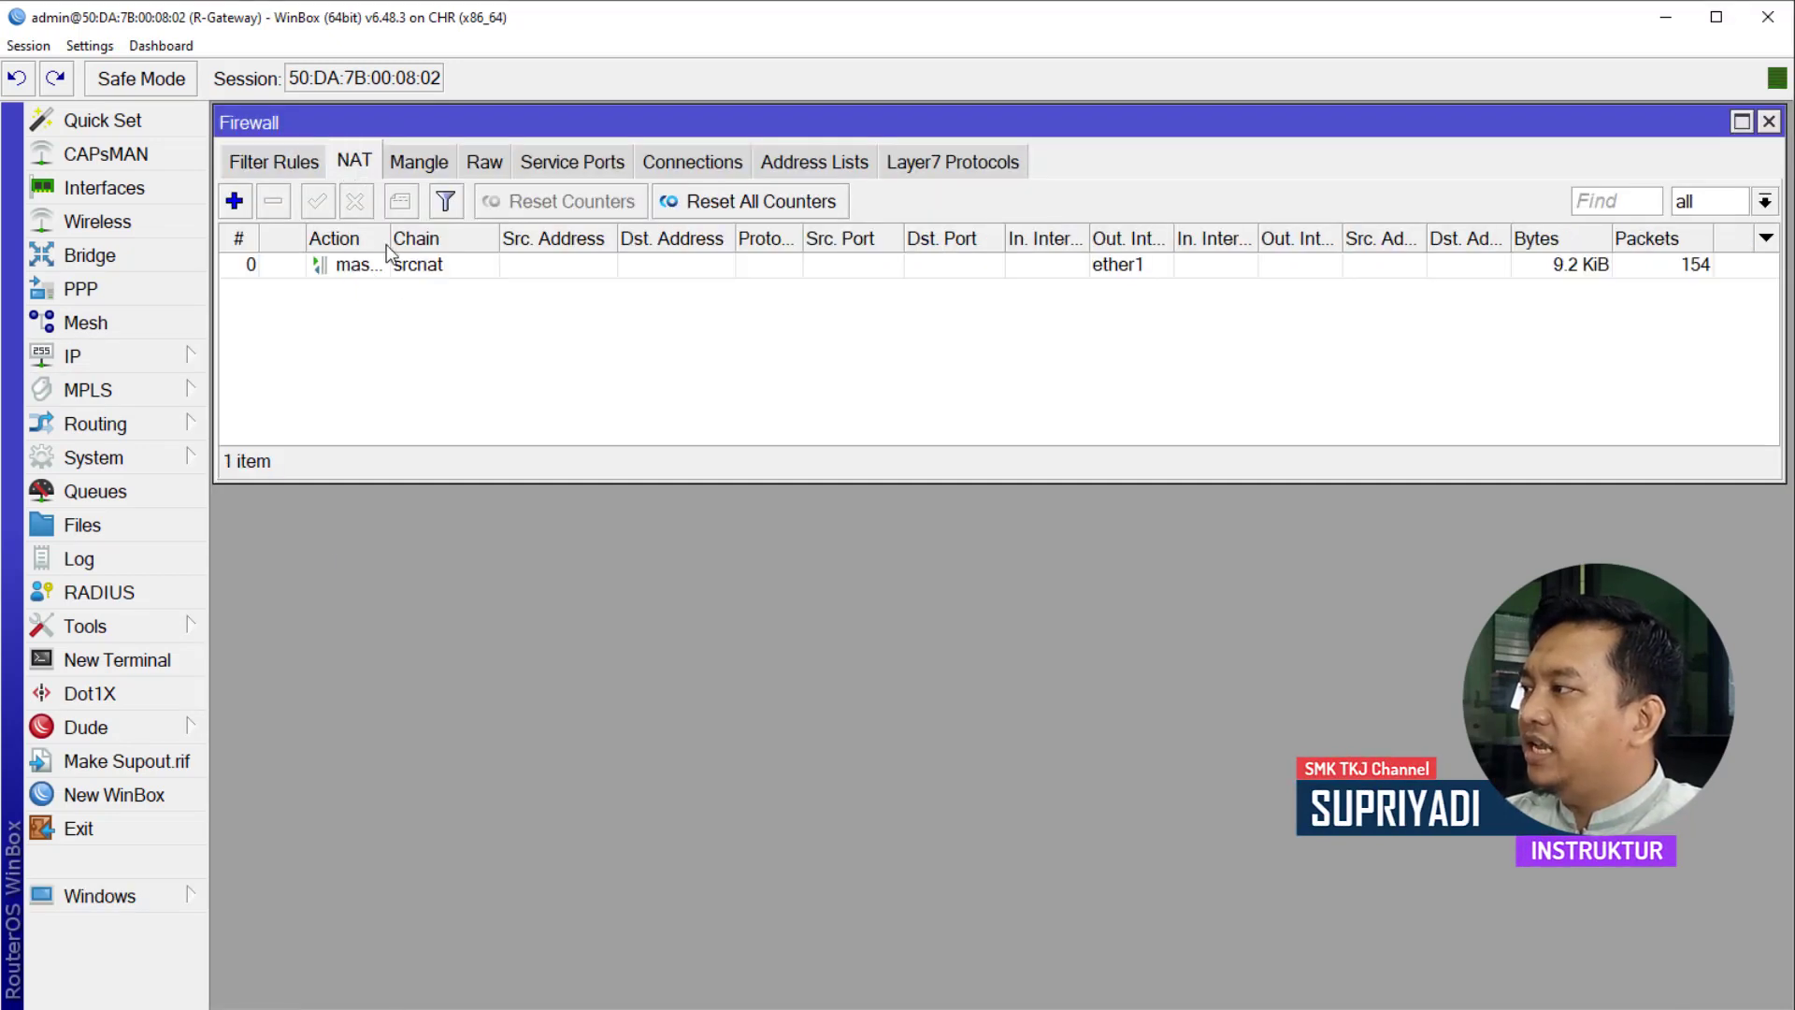
drag(389, 245, 484, 245)
click(420, 265)
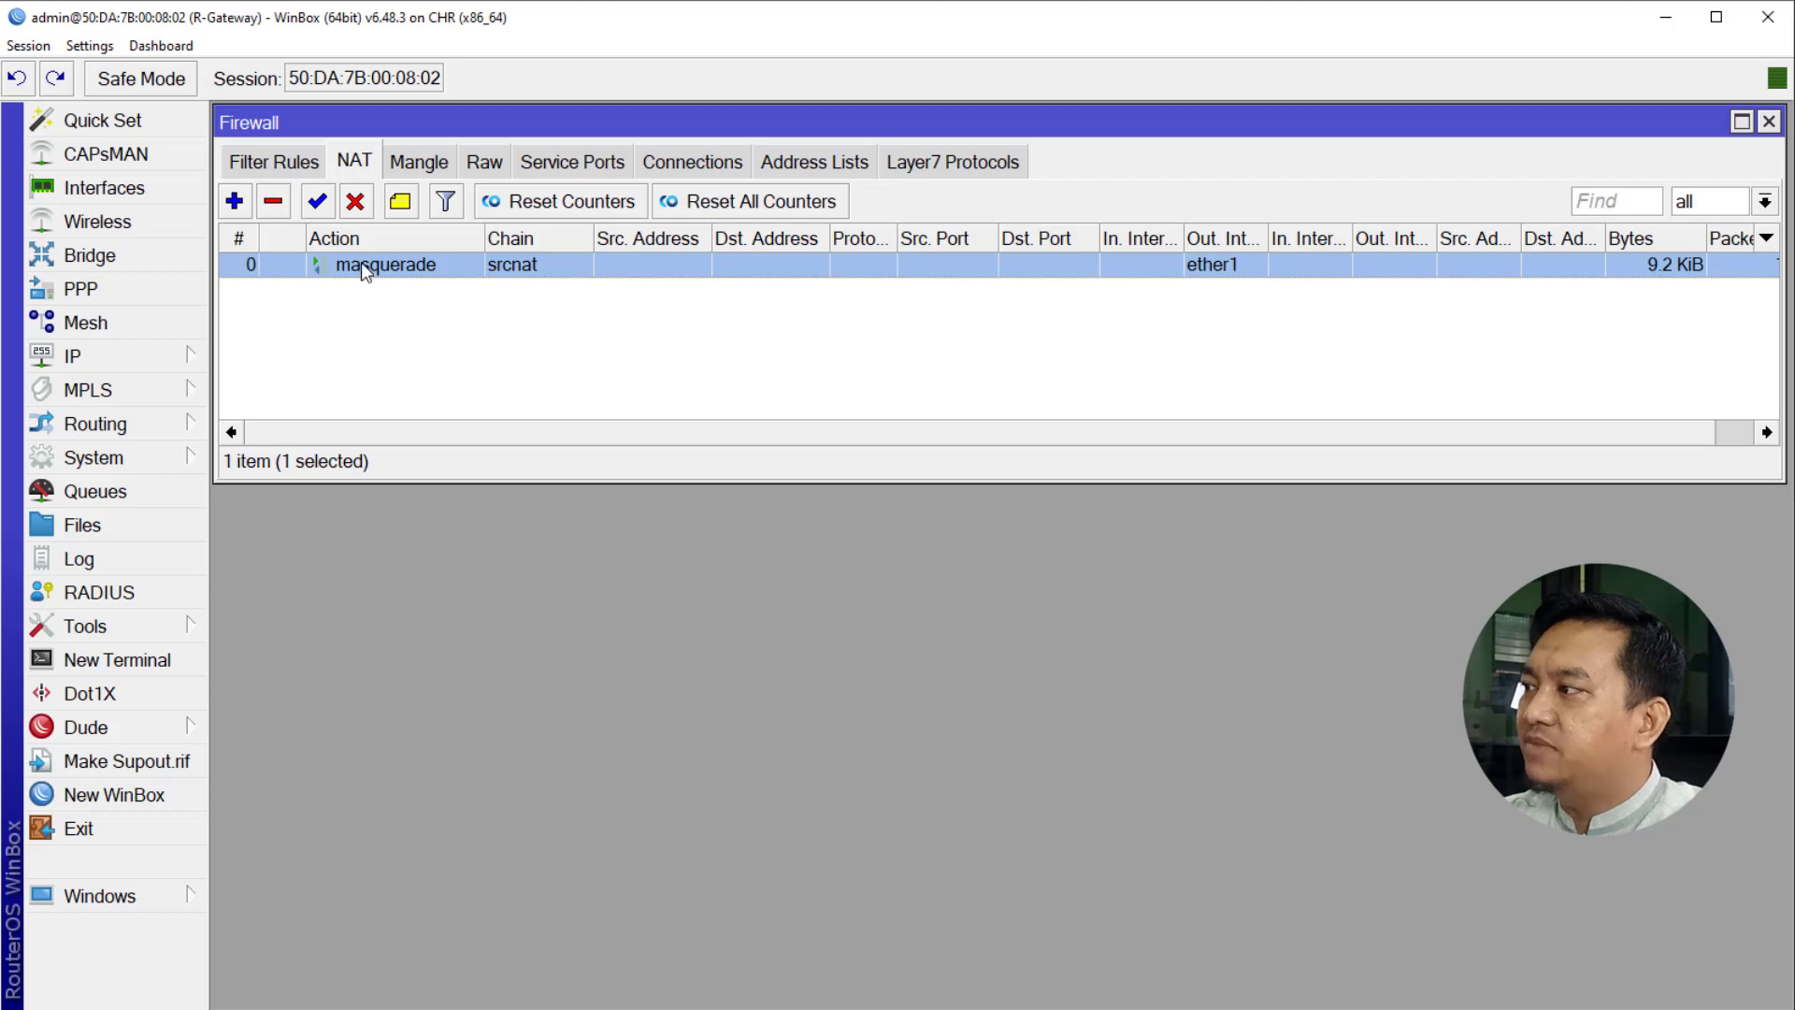
- Open the masquerade NAT rule and set its source address to 192.168.1.251 with the Not condition enabled
double_click(396, 272)
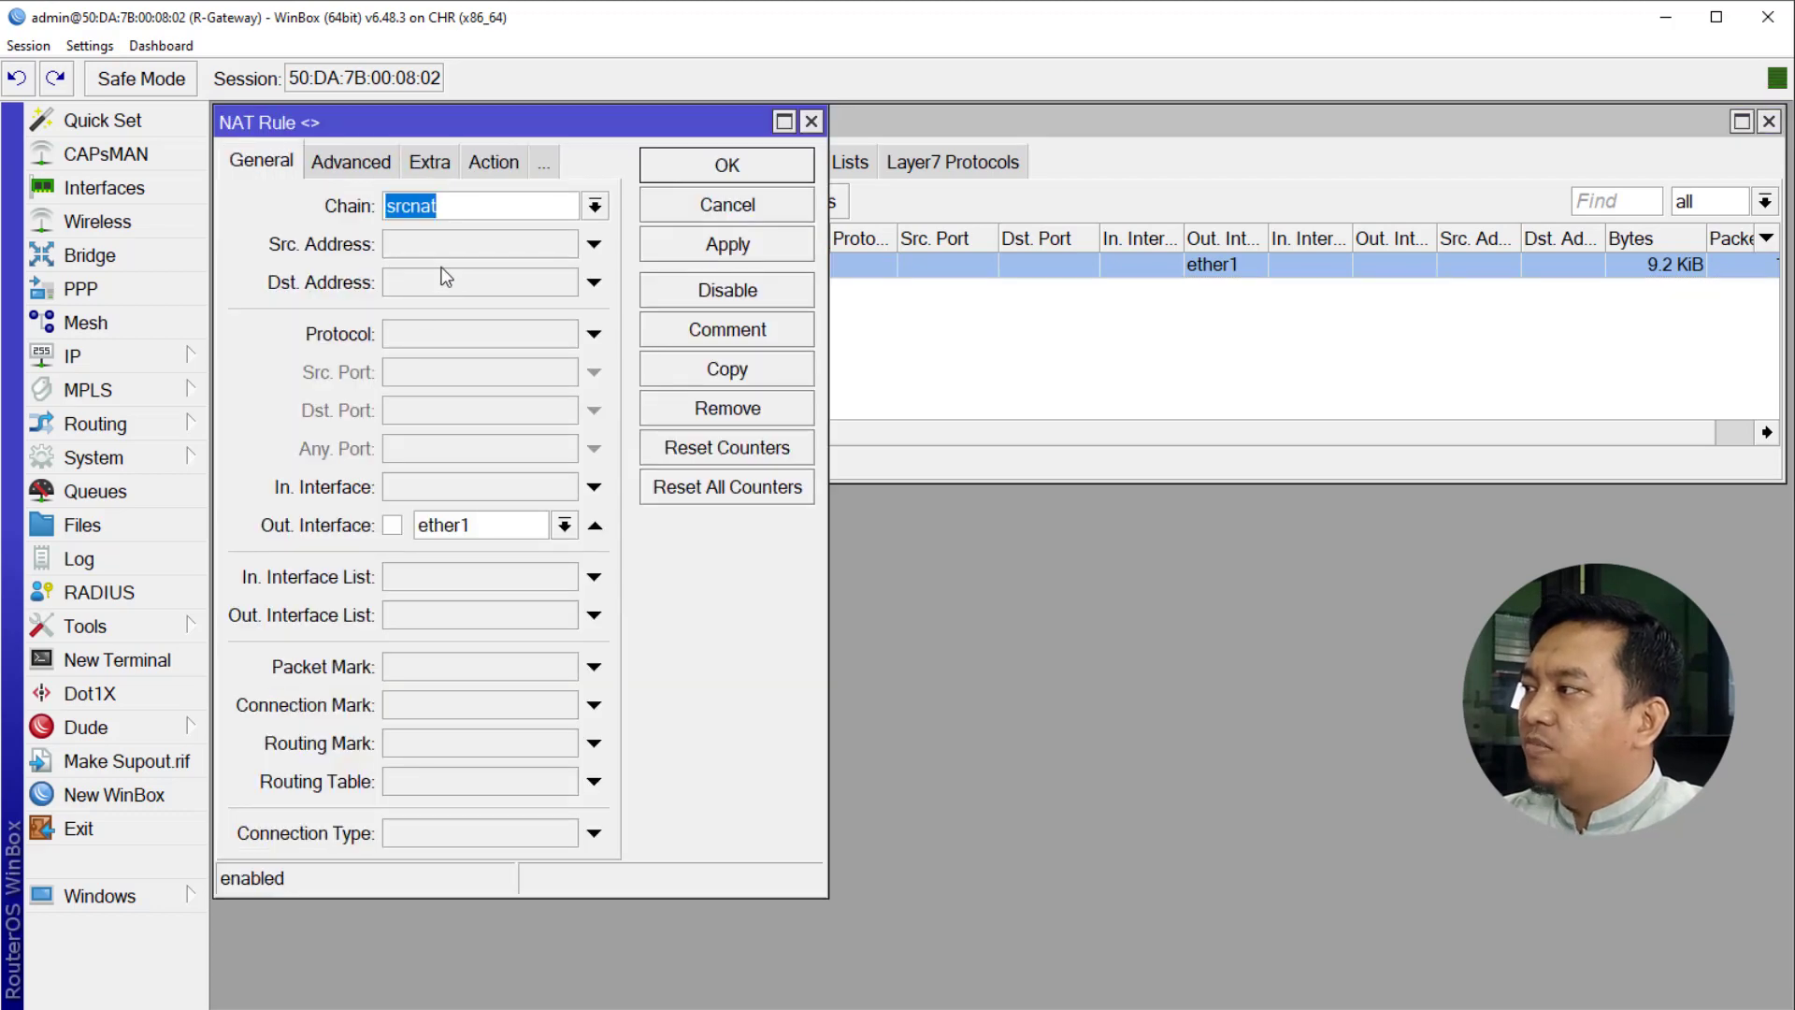
click(467, 242)
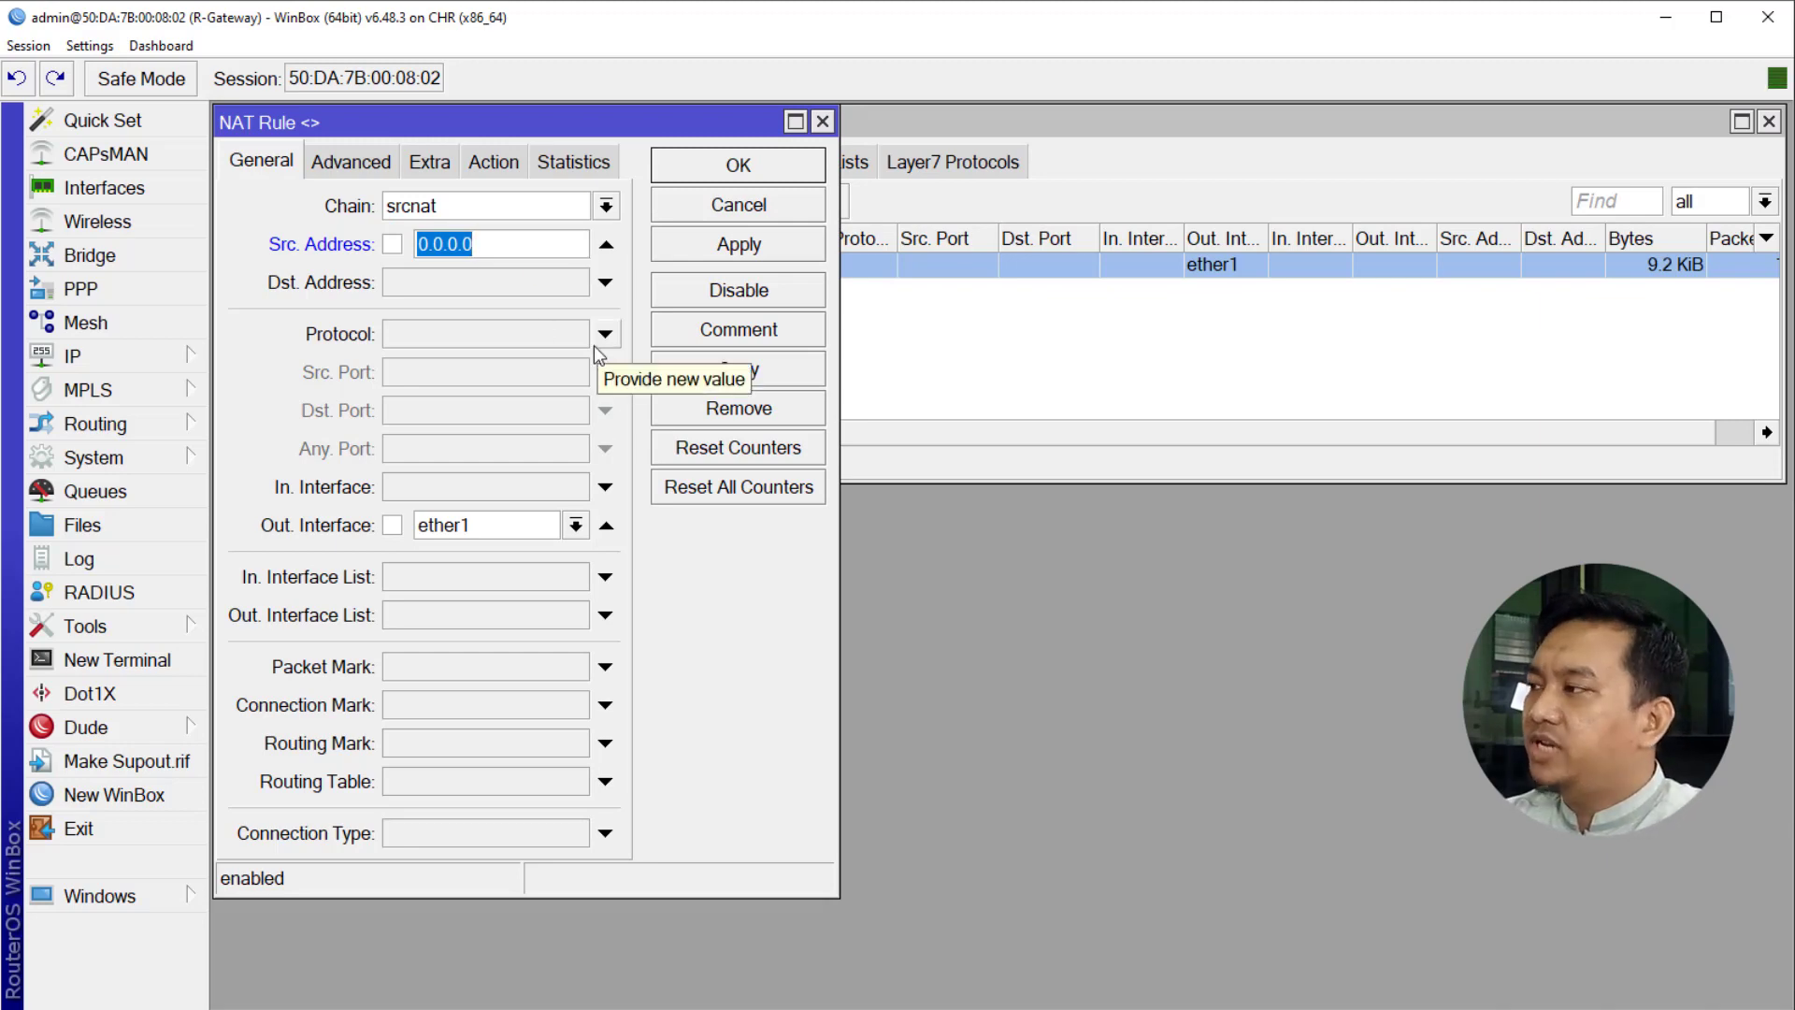
text(192.16)
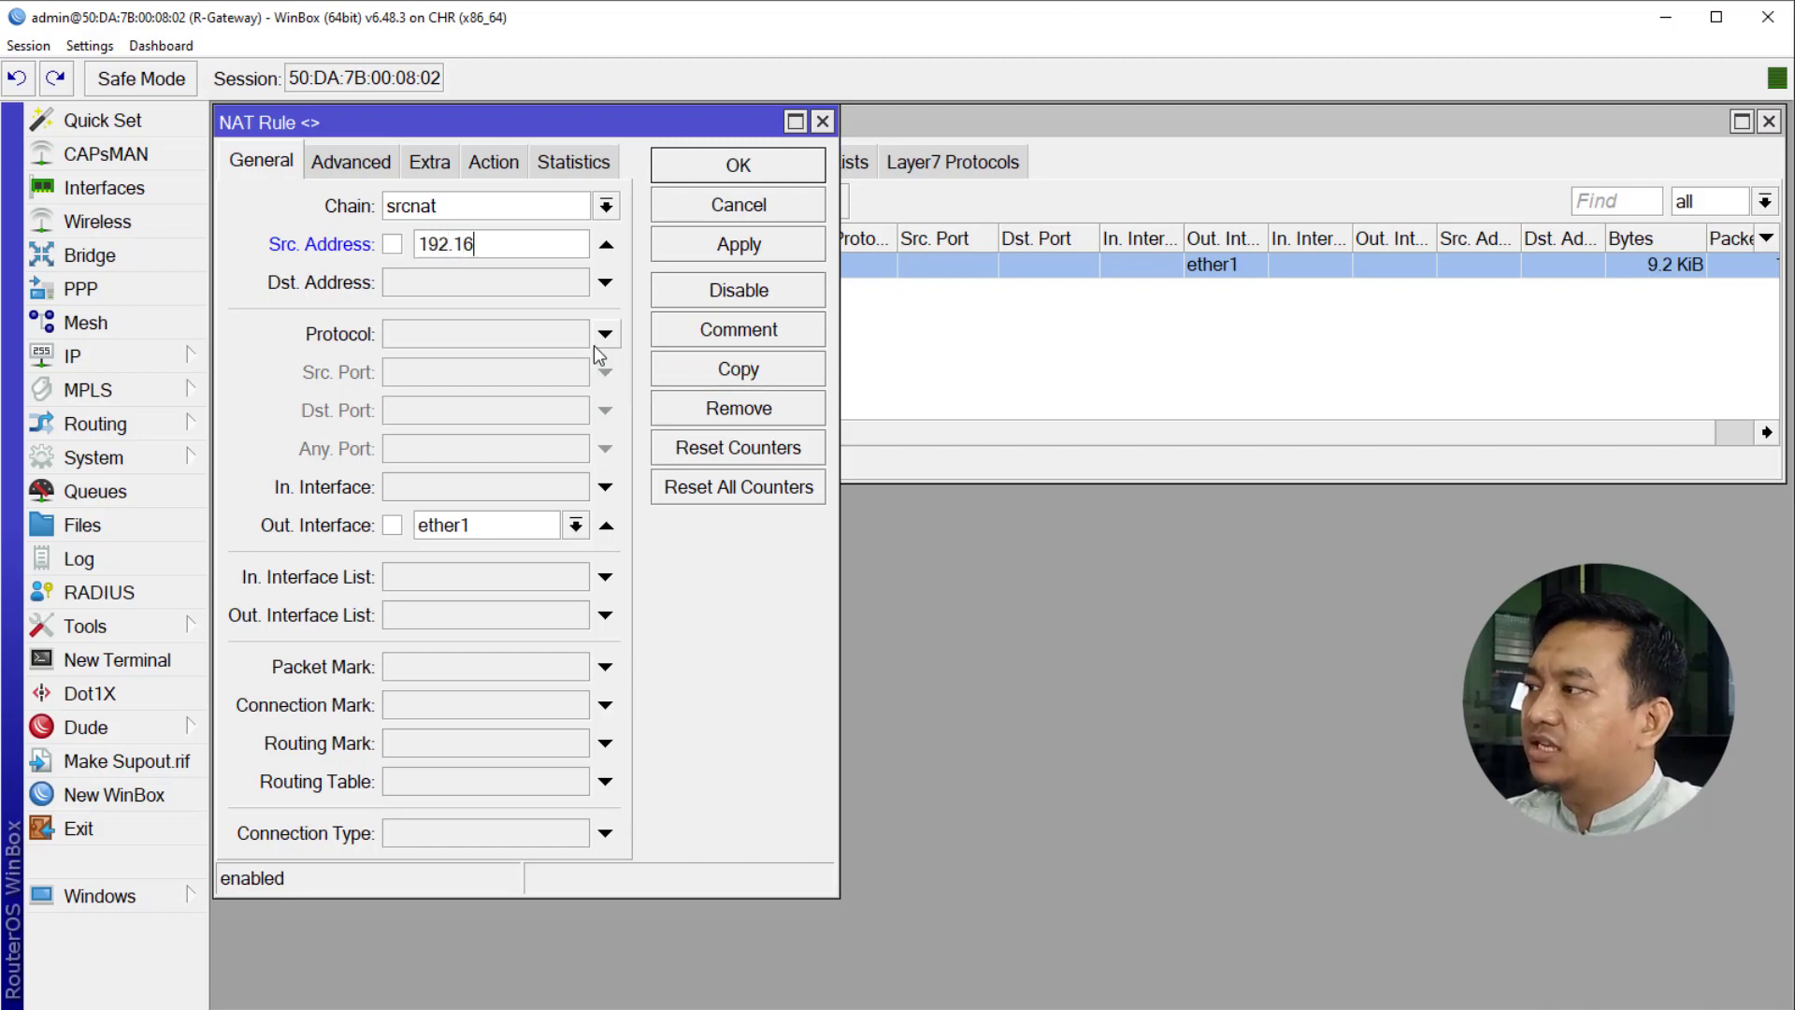
text(8.1.)
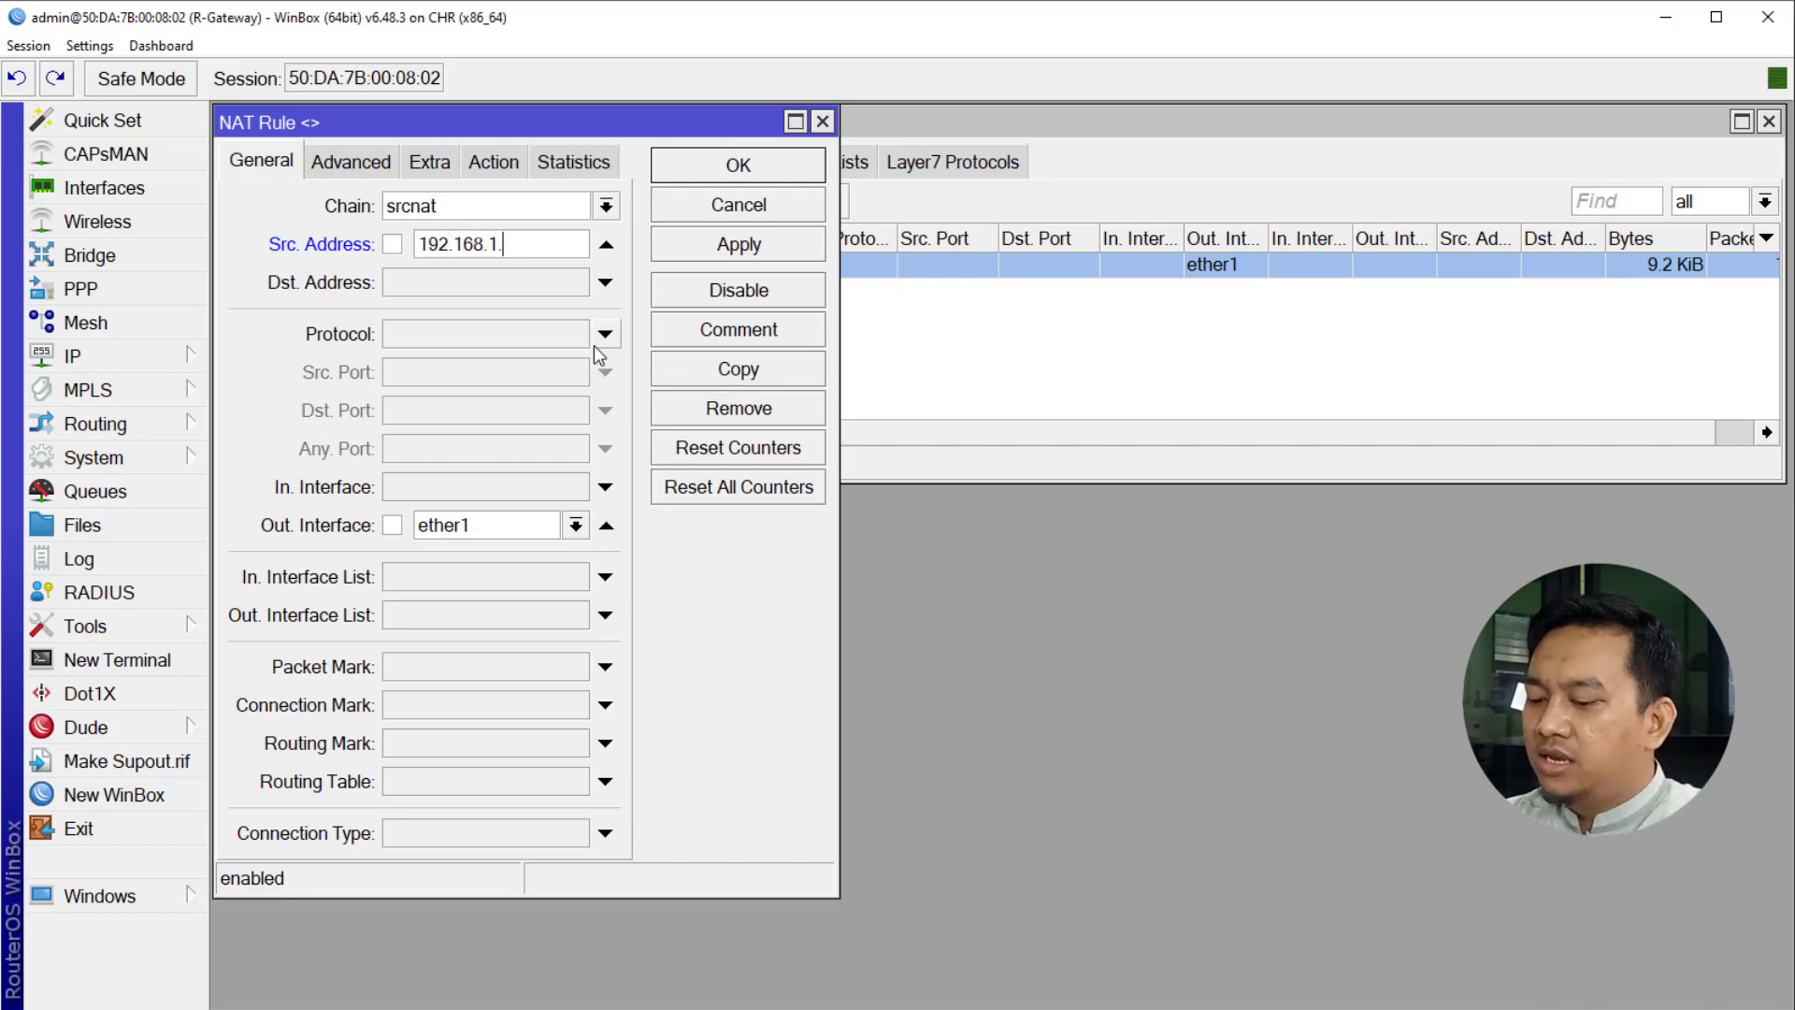
text(251)
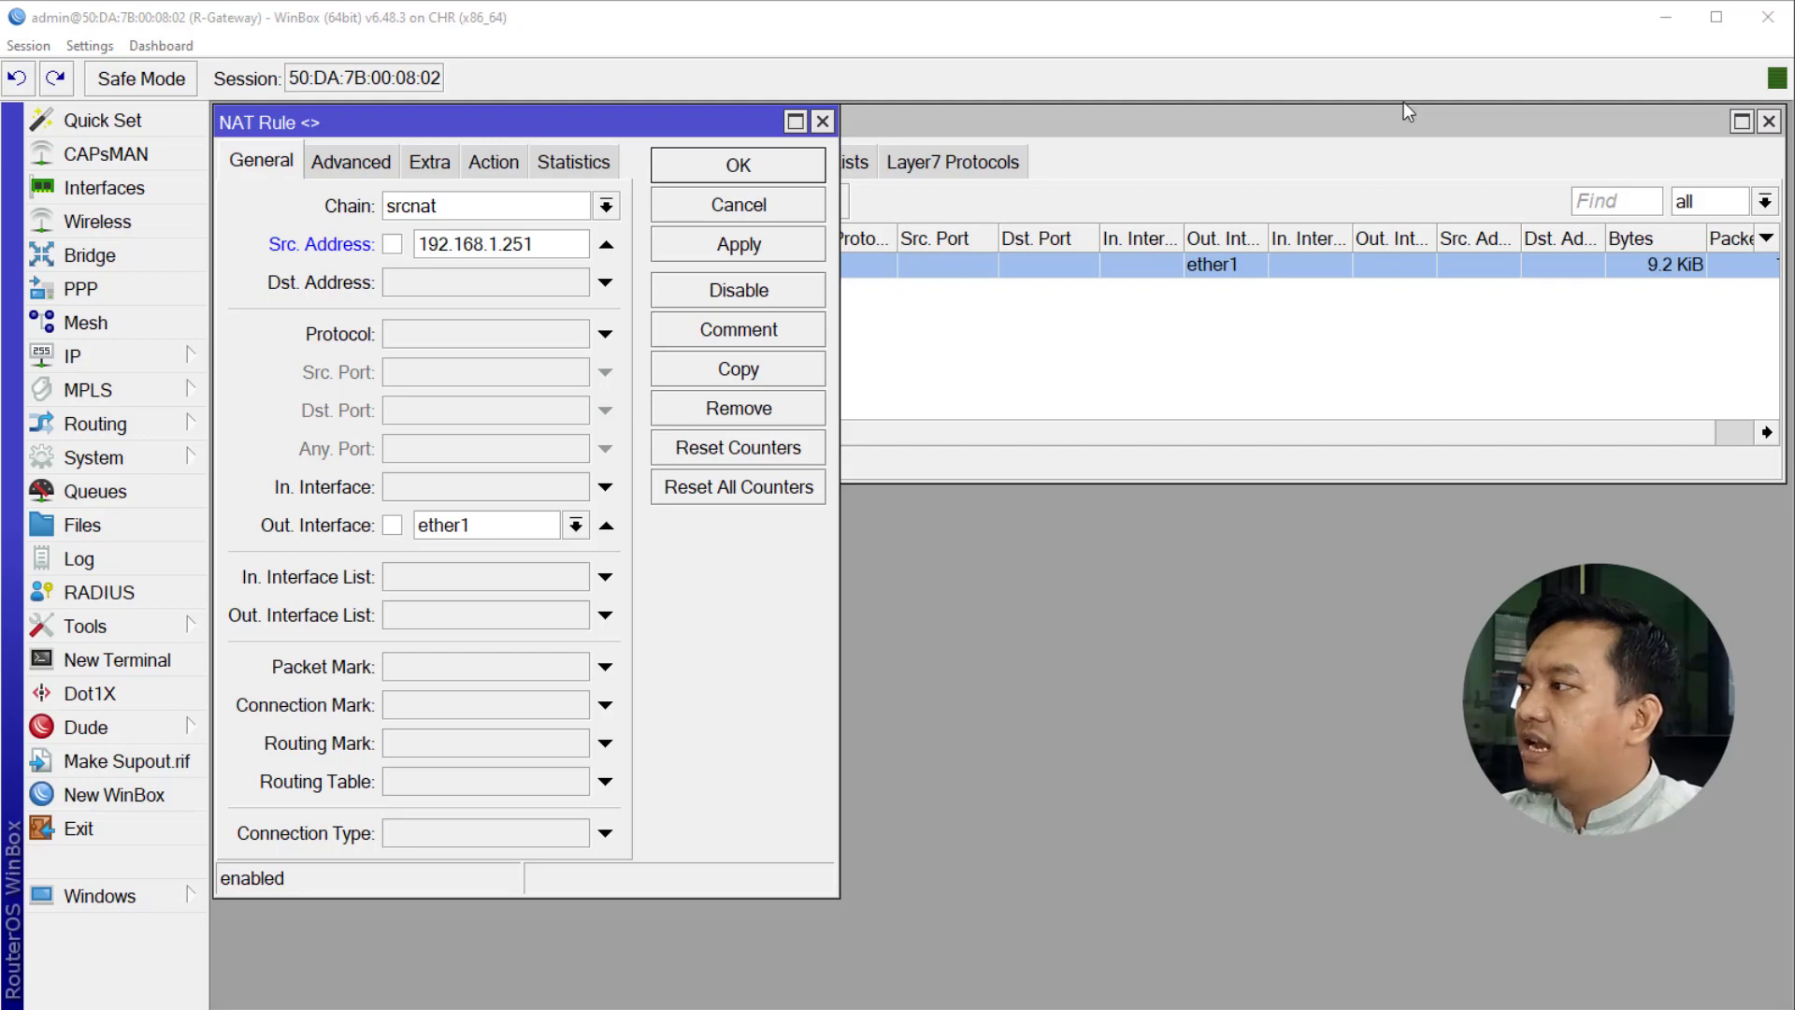
click(393, 245)
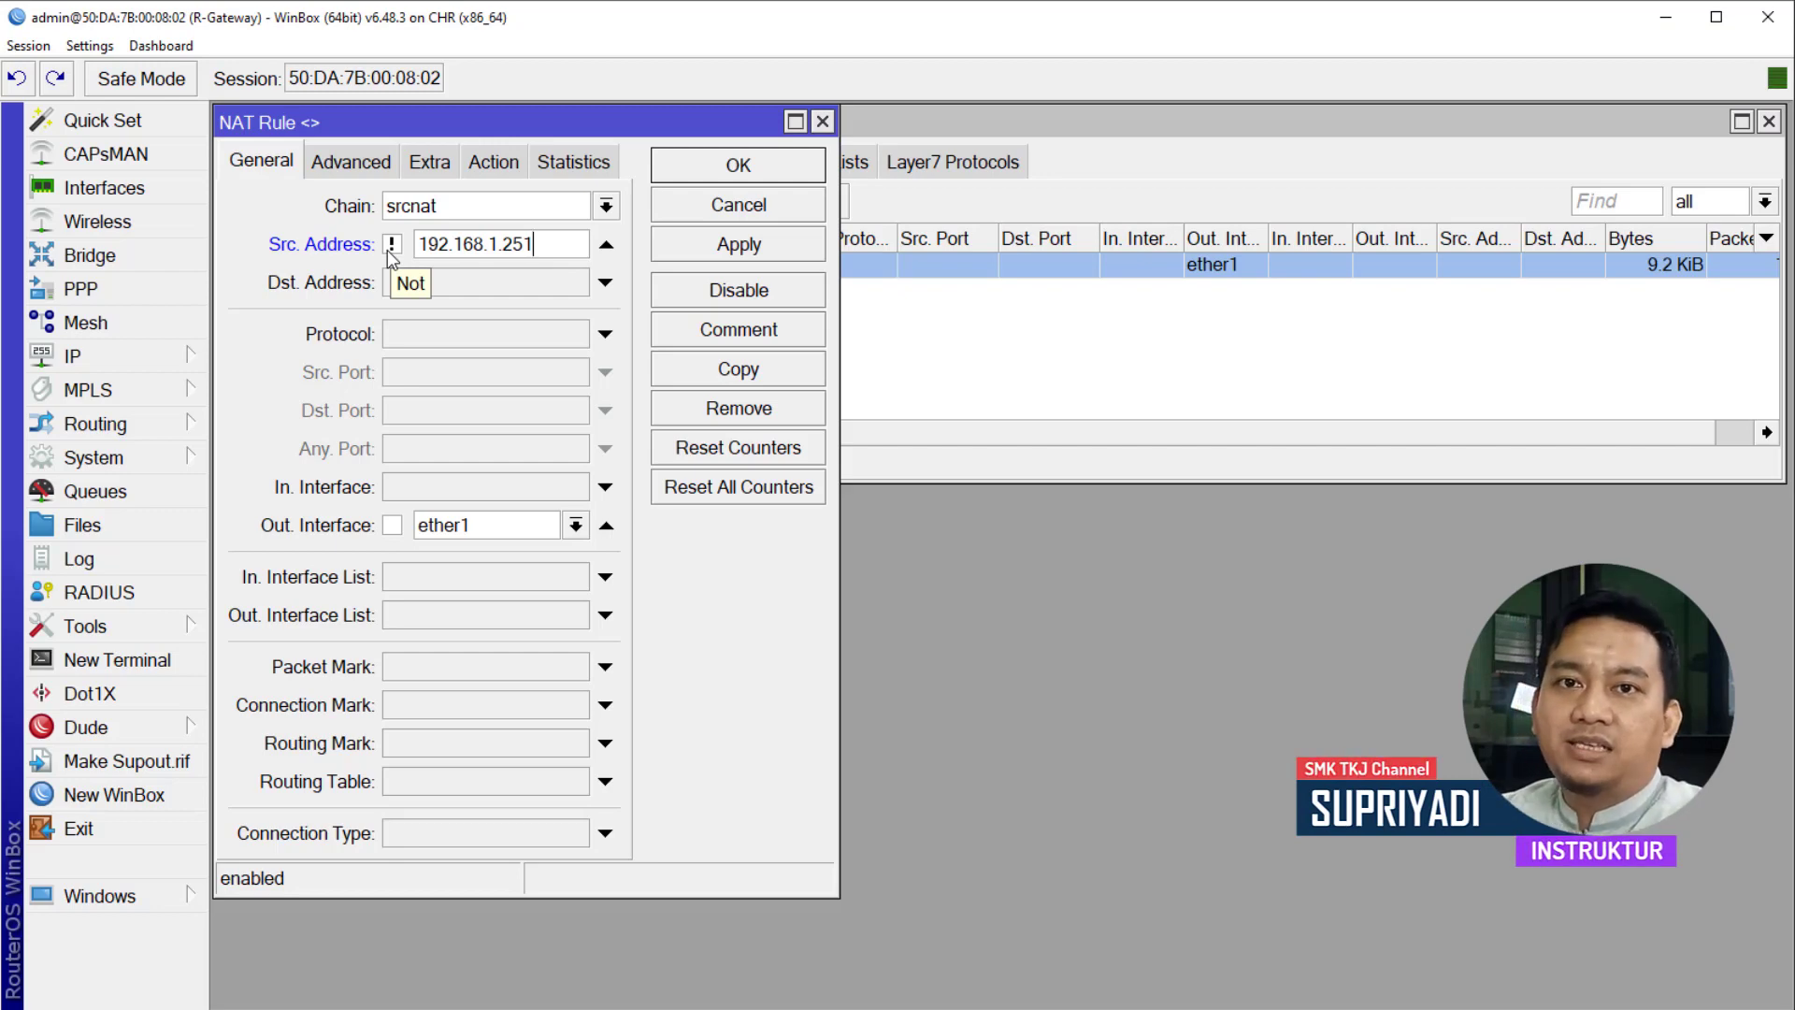
- Replace the rule's source address with the range 192.168.1.252-192.168.1.254
key(BackSpace)
click(587, 250)
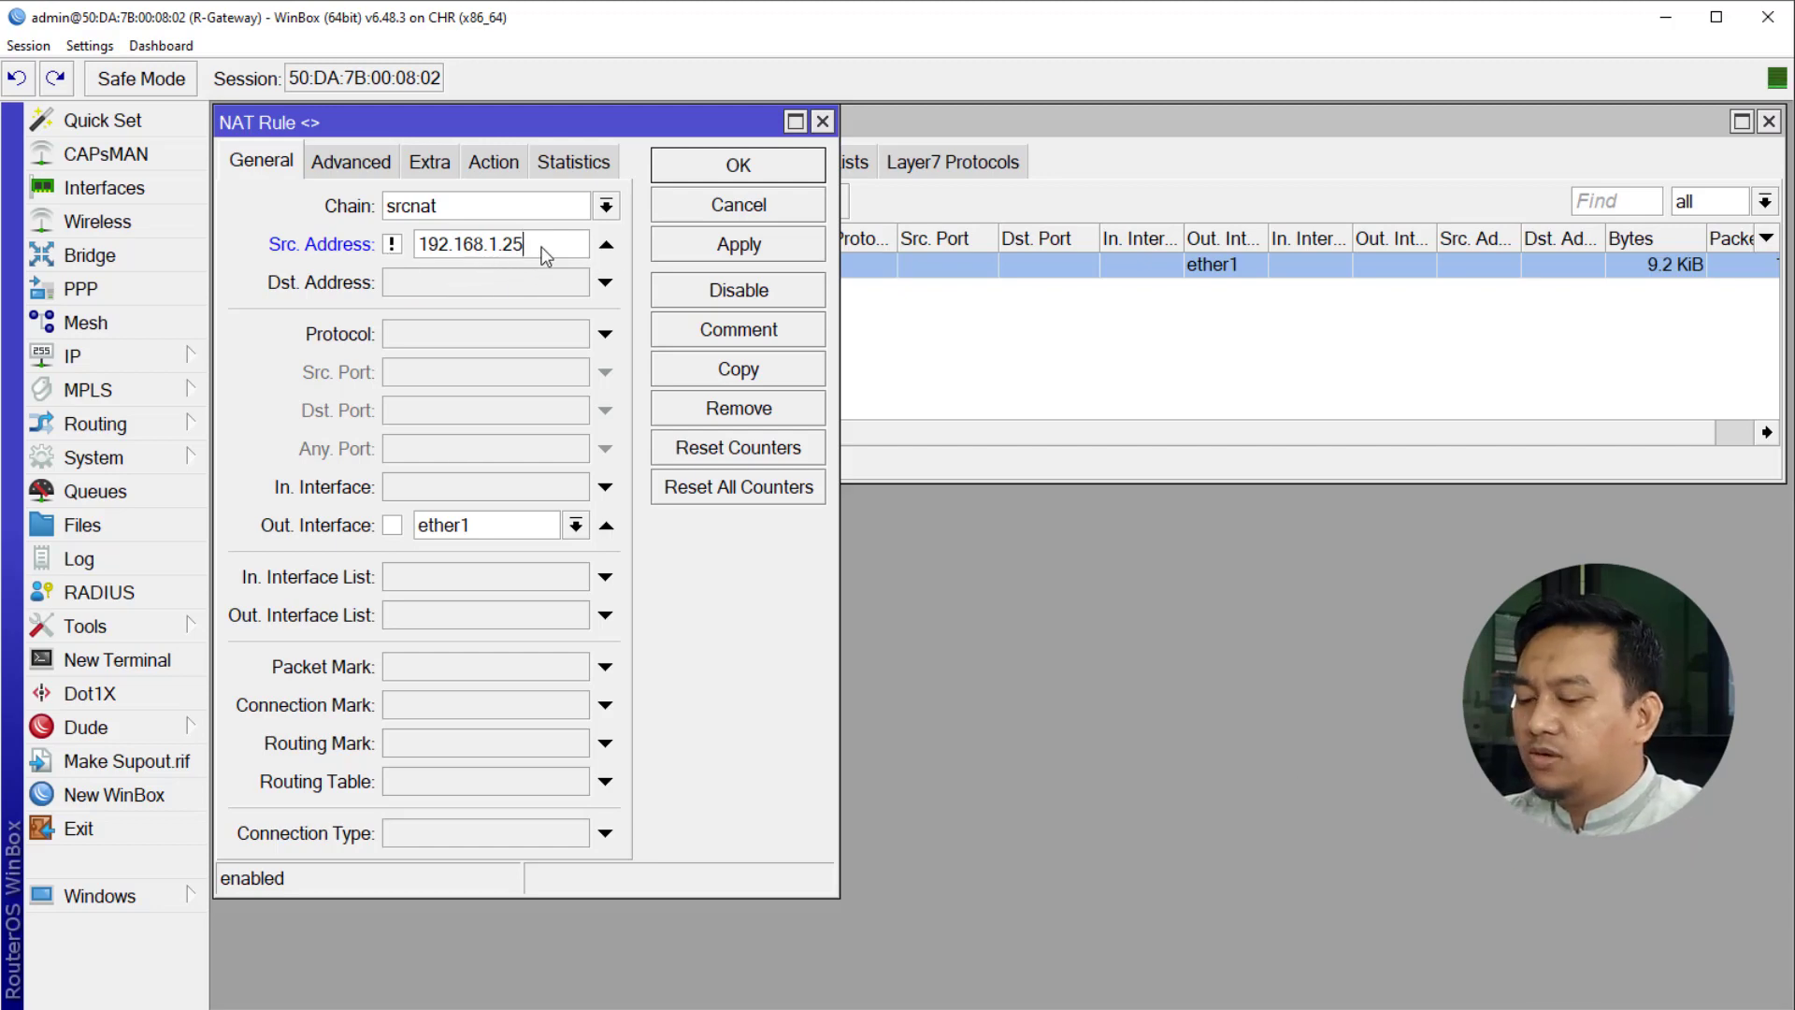
text(2-)
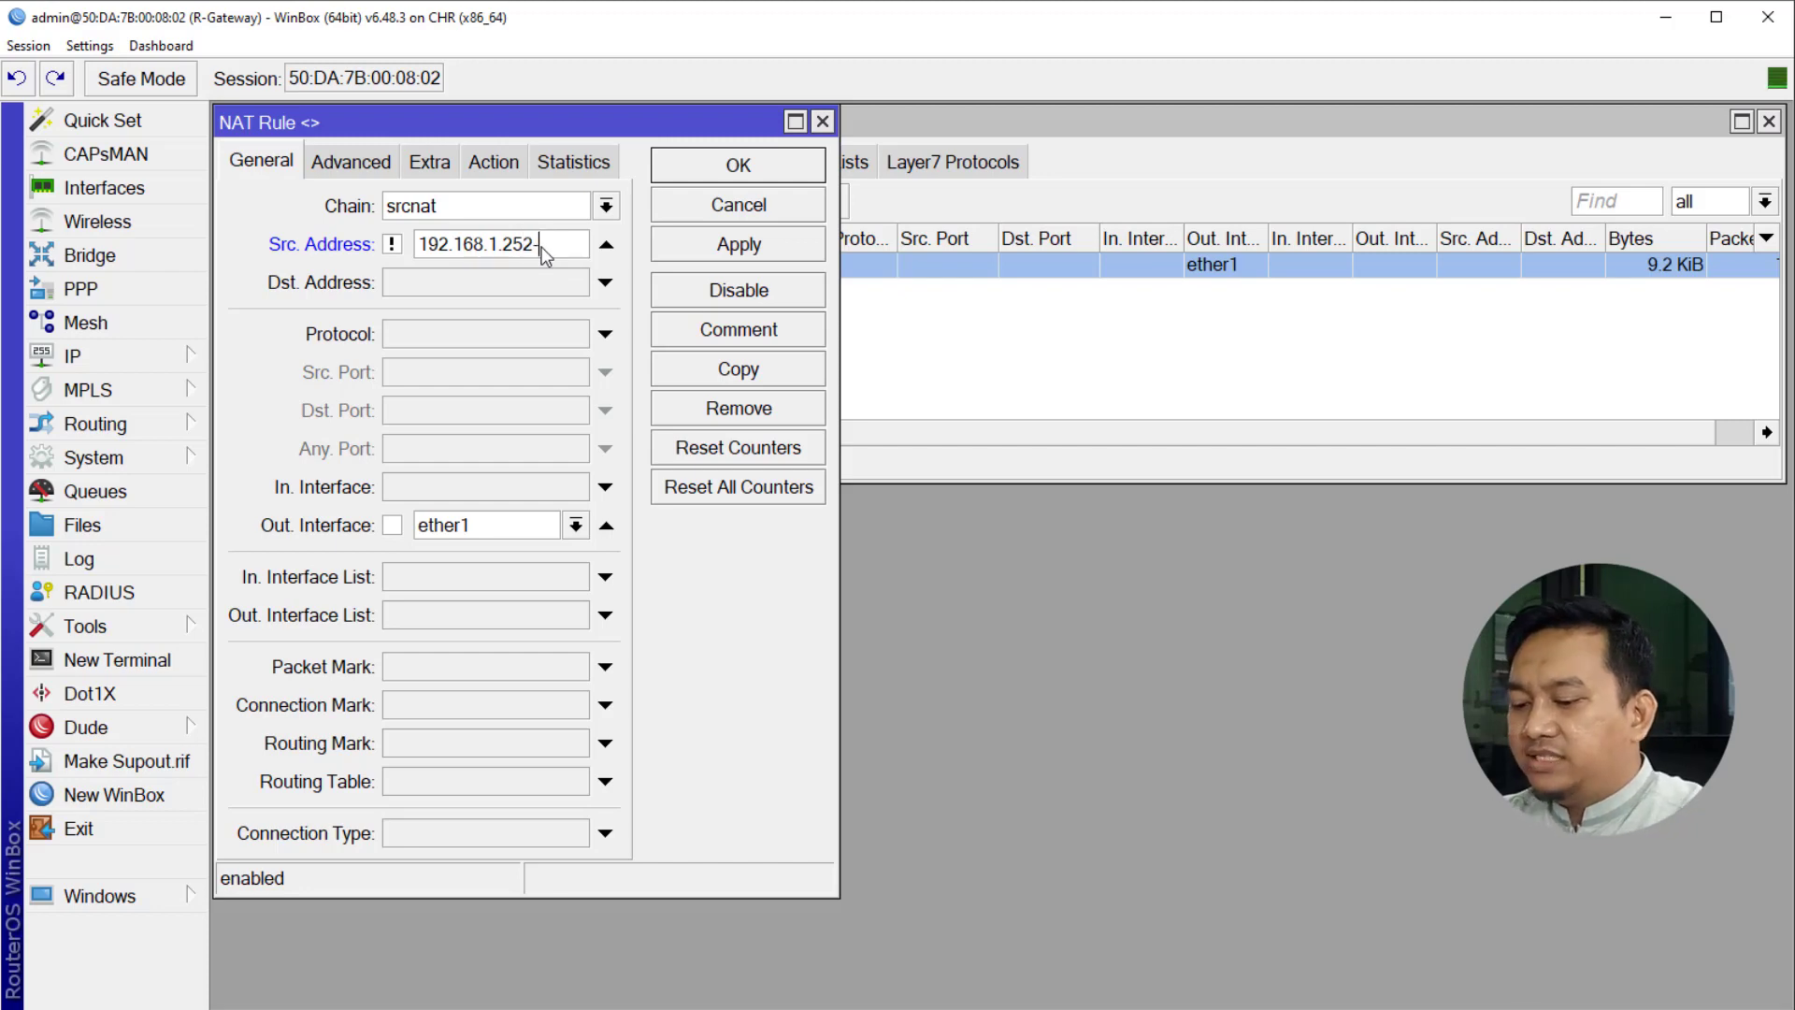
text(192.168.)
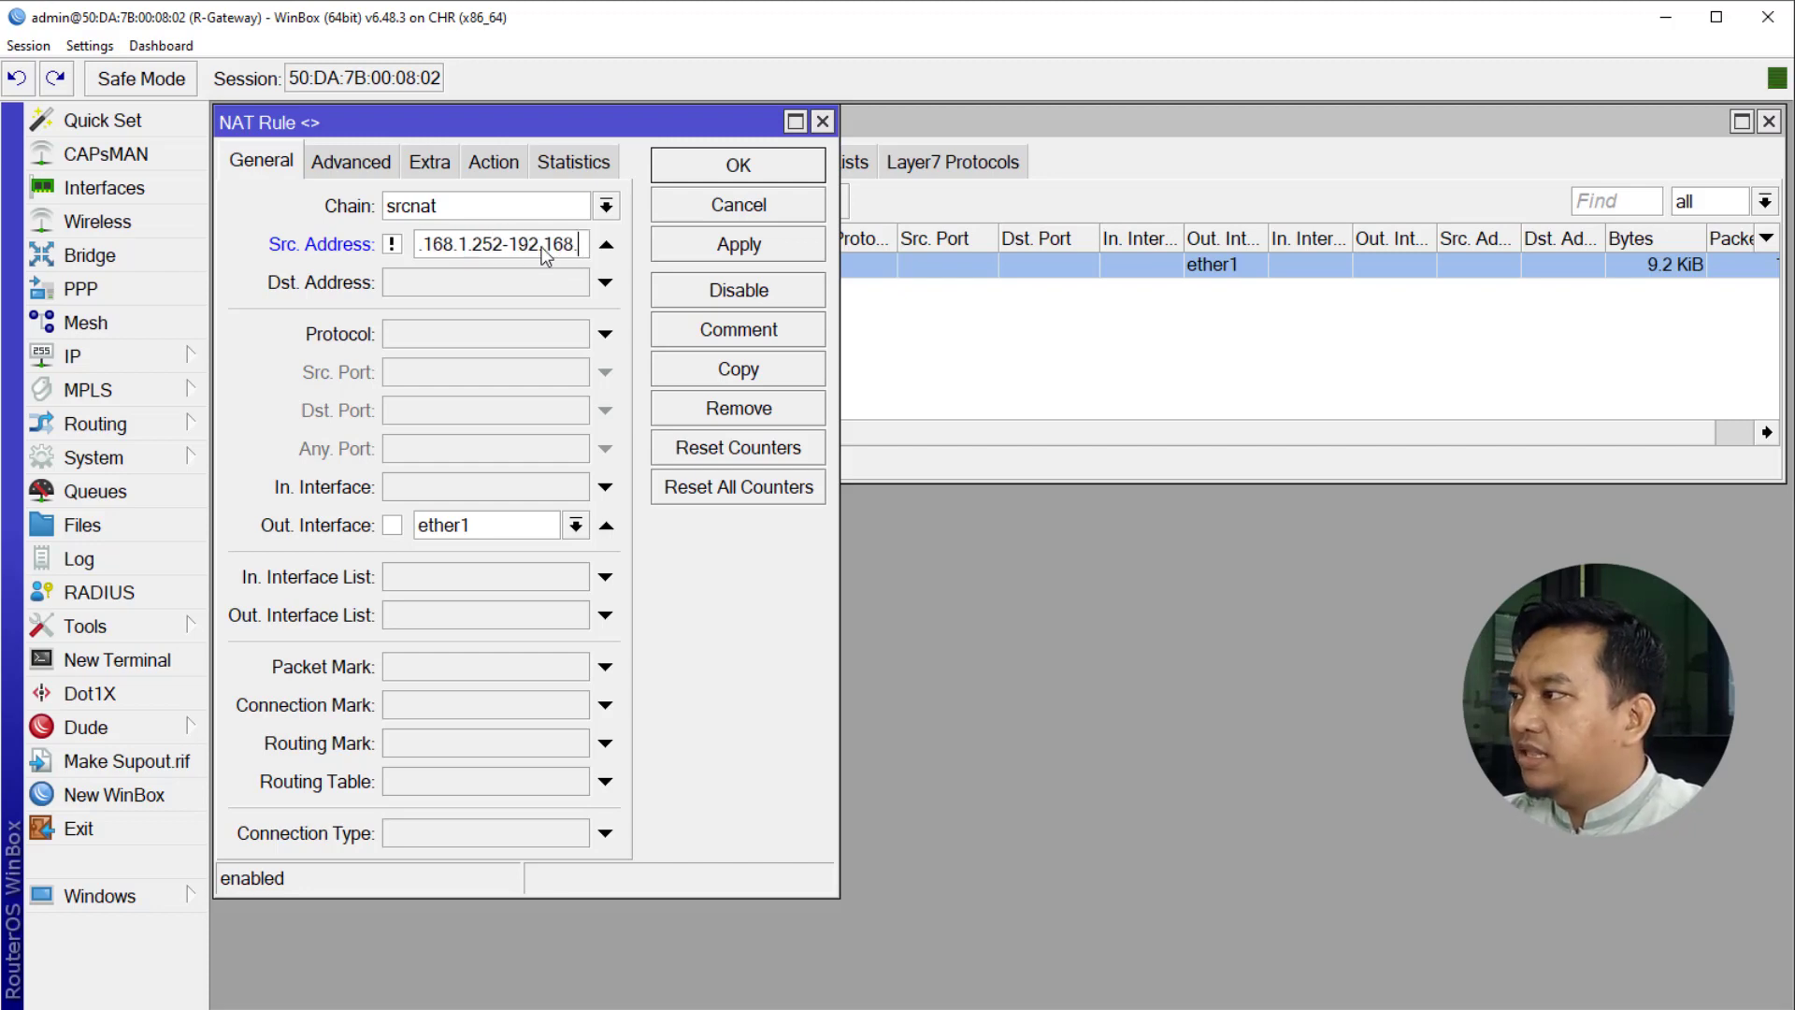
text(1.254)
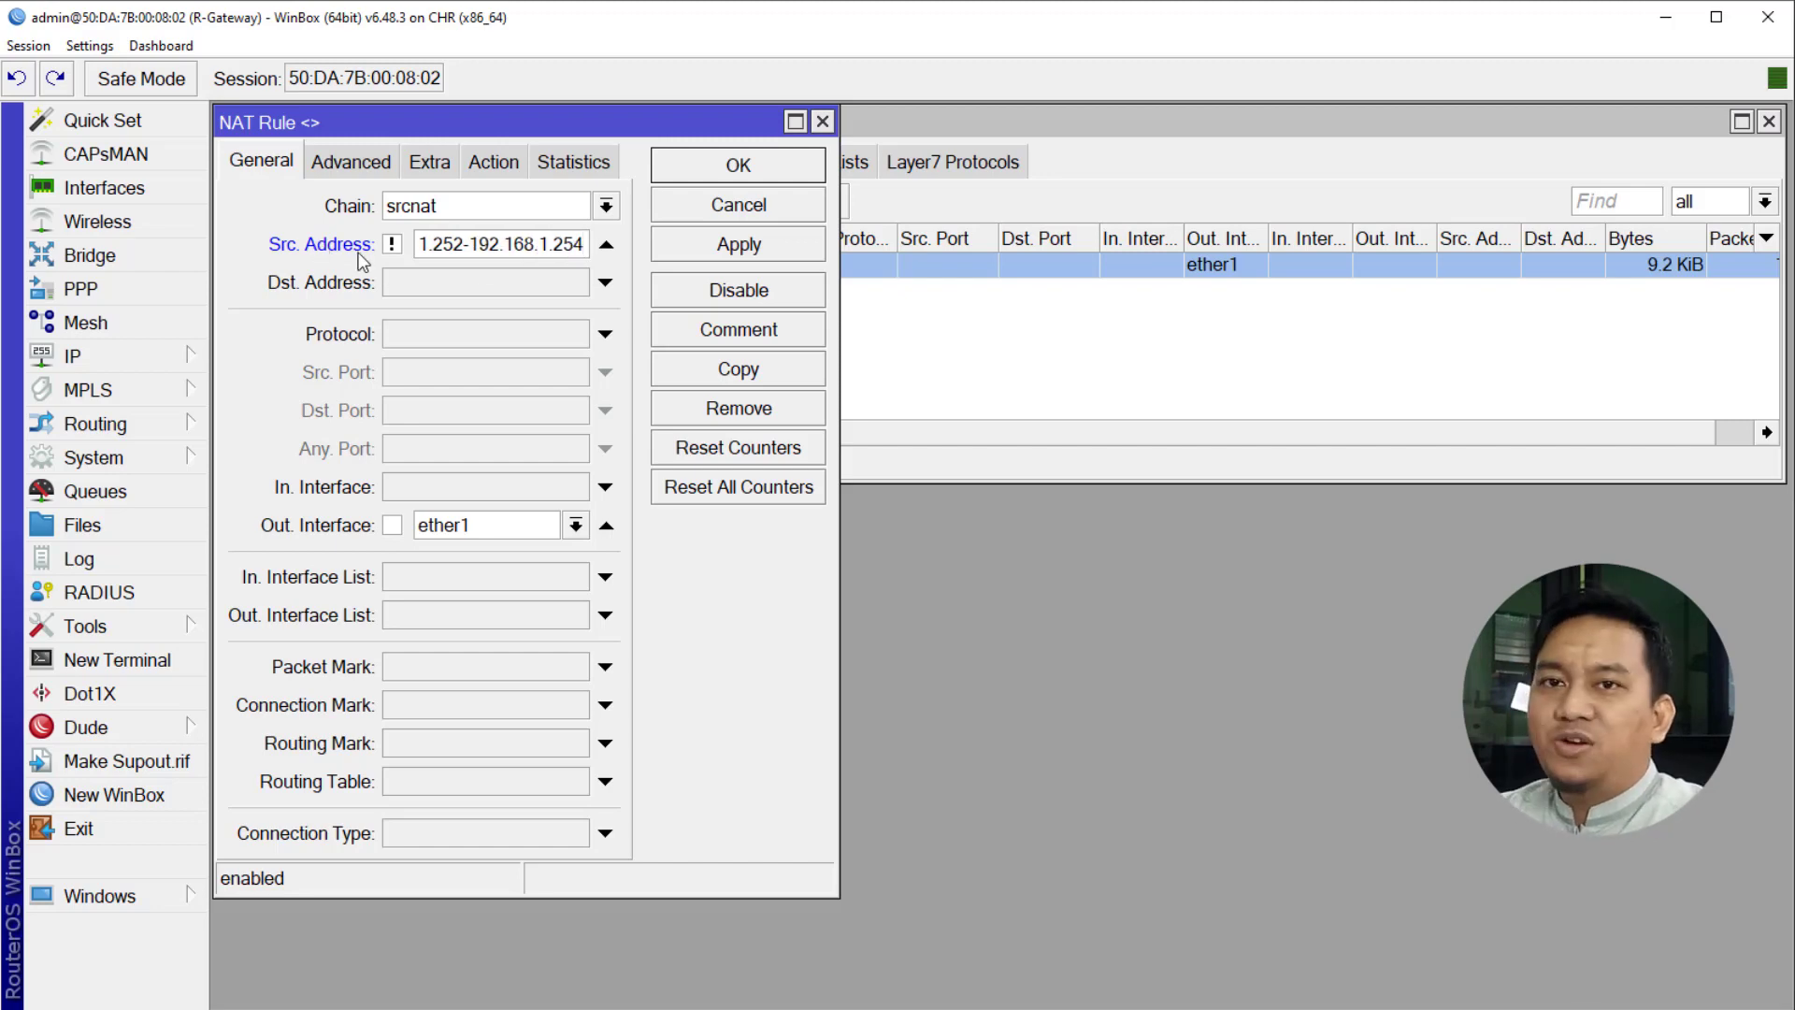
- Turn off the Not condition on the source address, save the NAT rule and widen the Src. Address column to fit the range
click(393, 245)
click(392, 245)
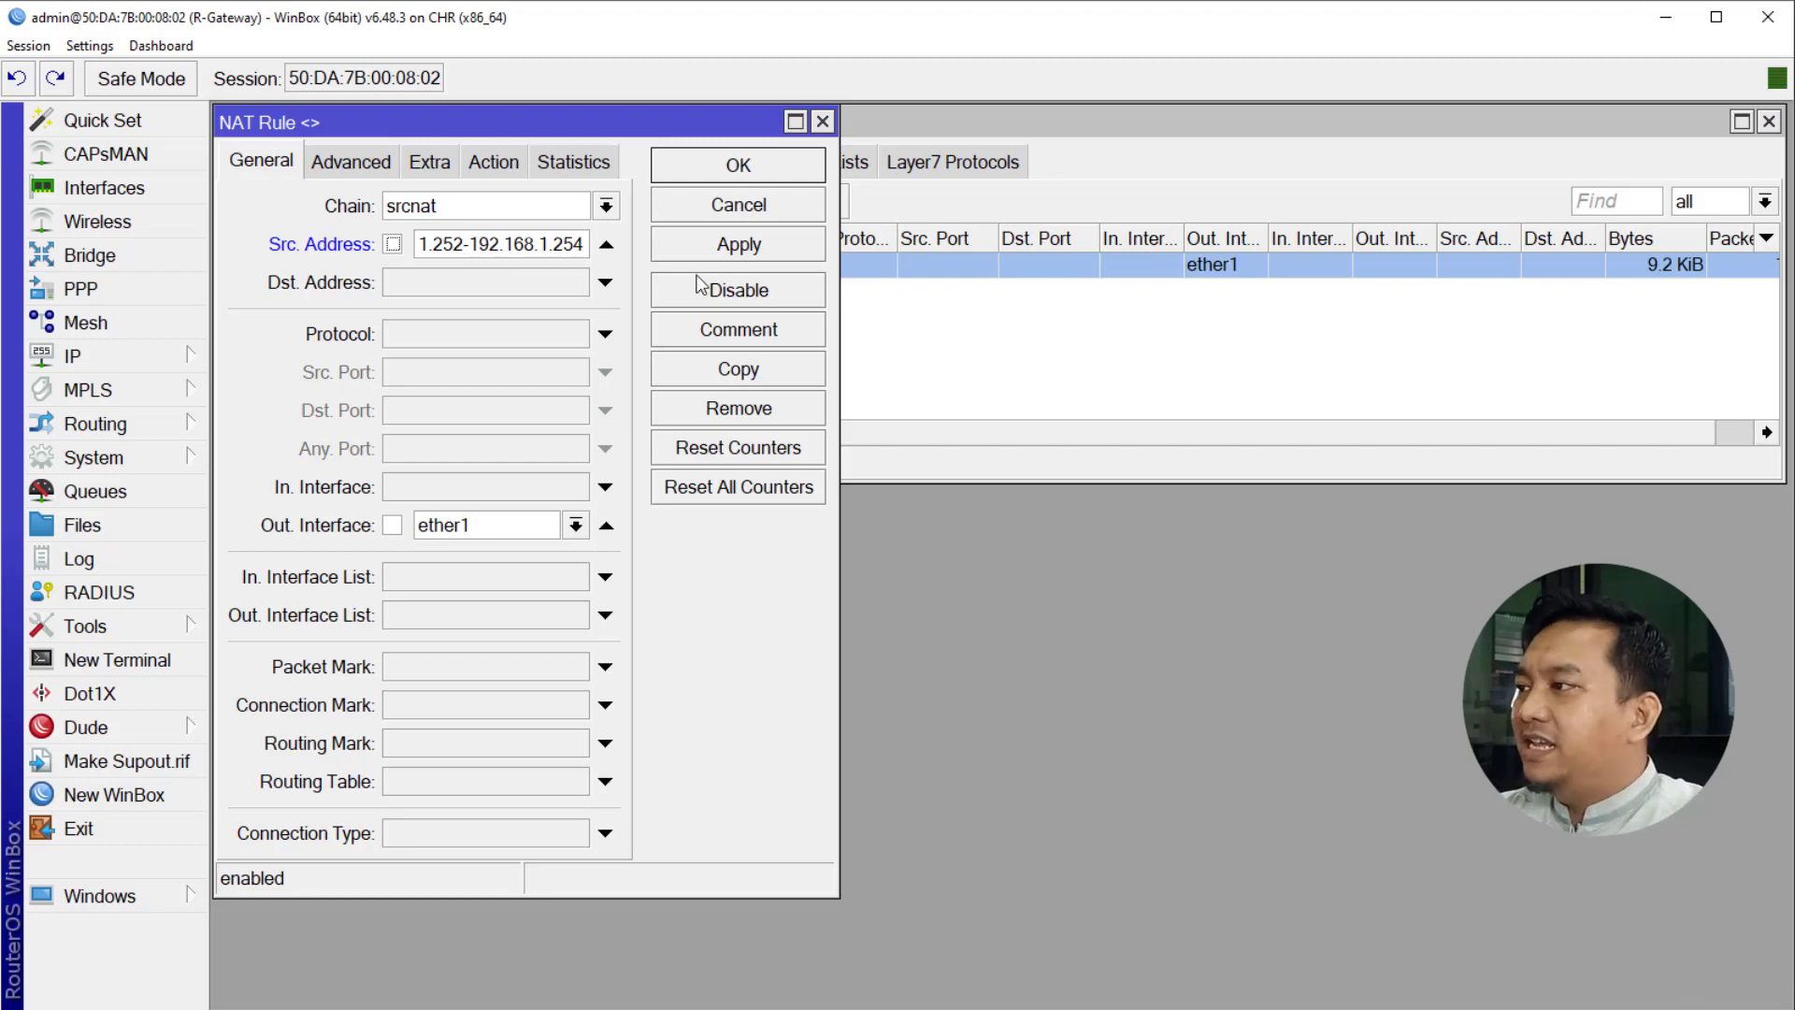
click(737, 245)
click(737, 165)
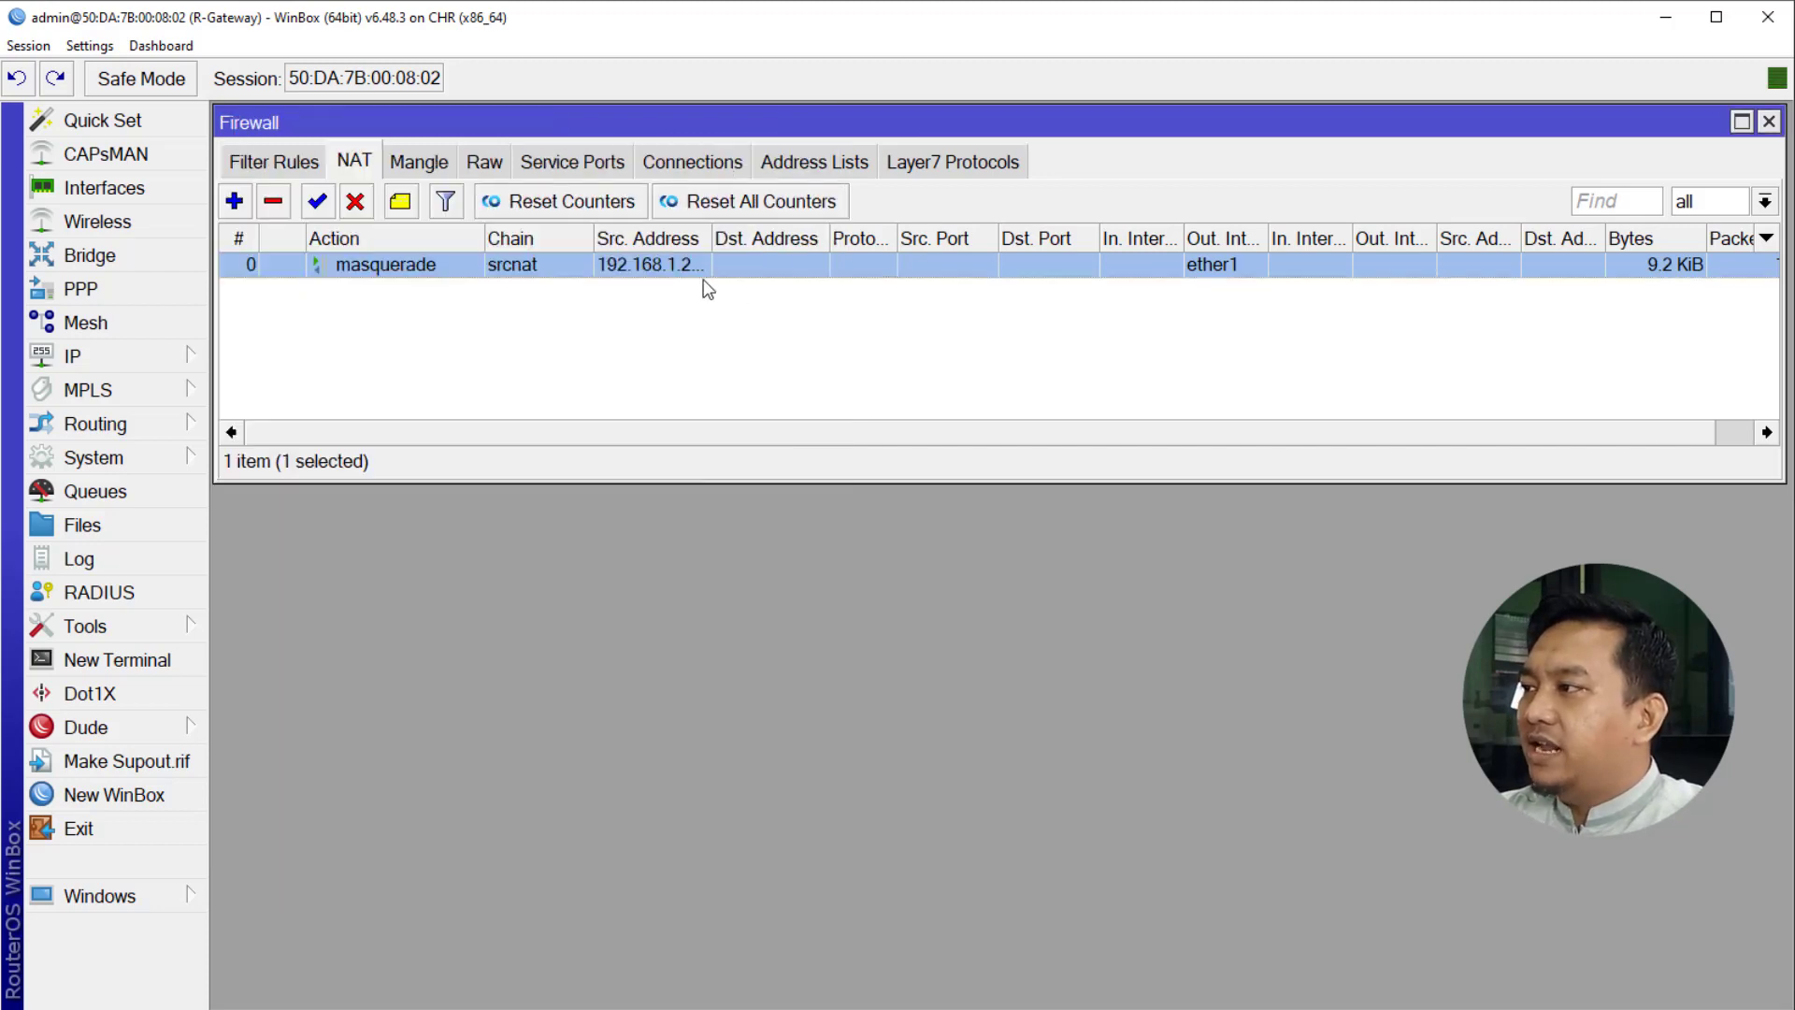
drag(712, 241, 905, 240)
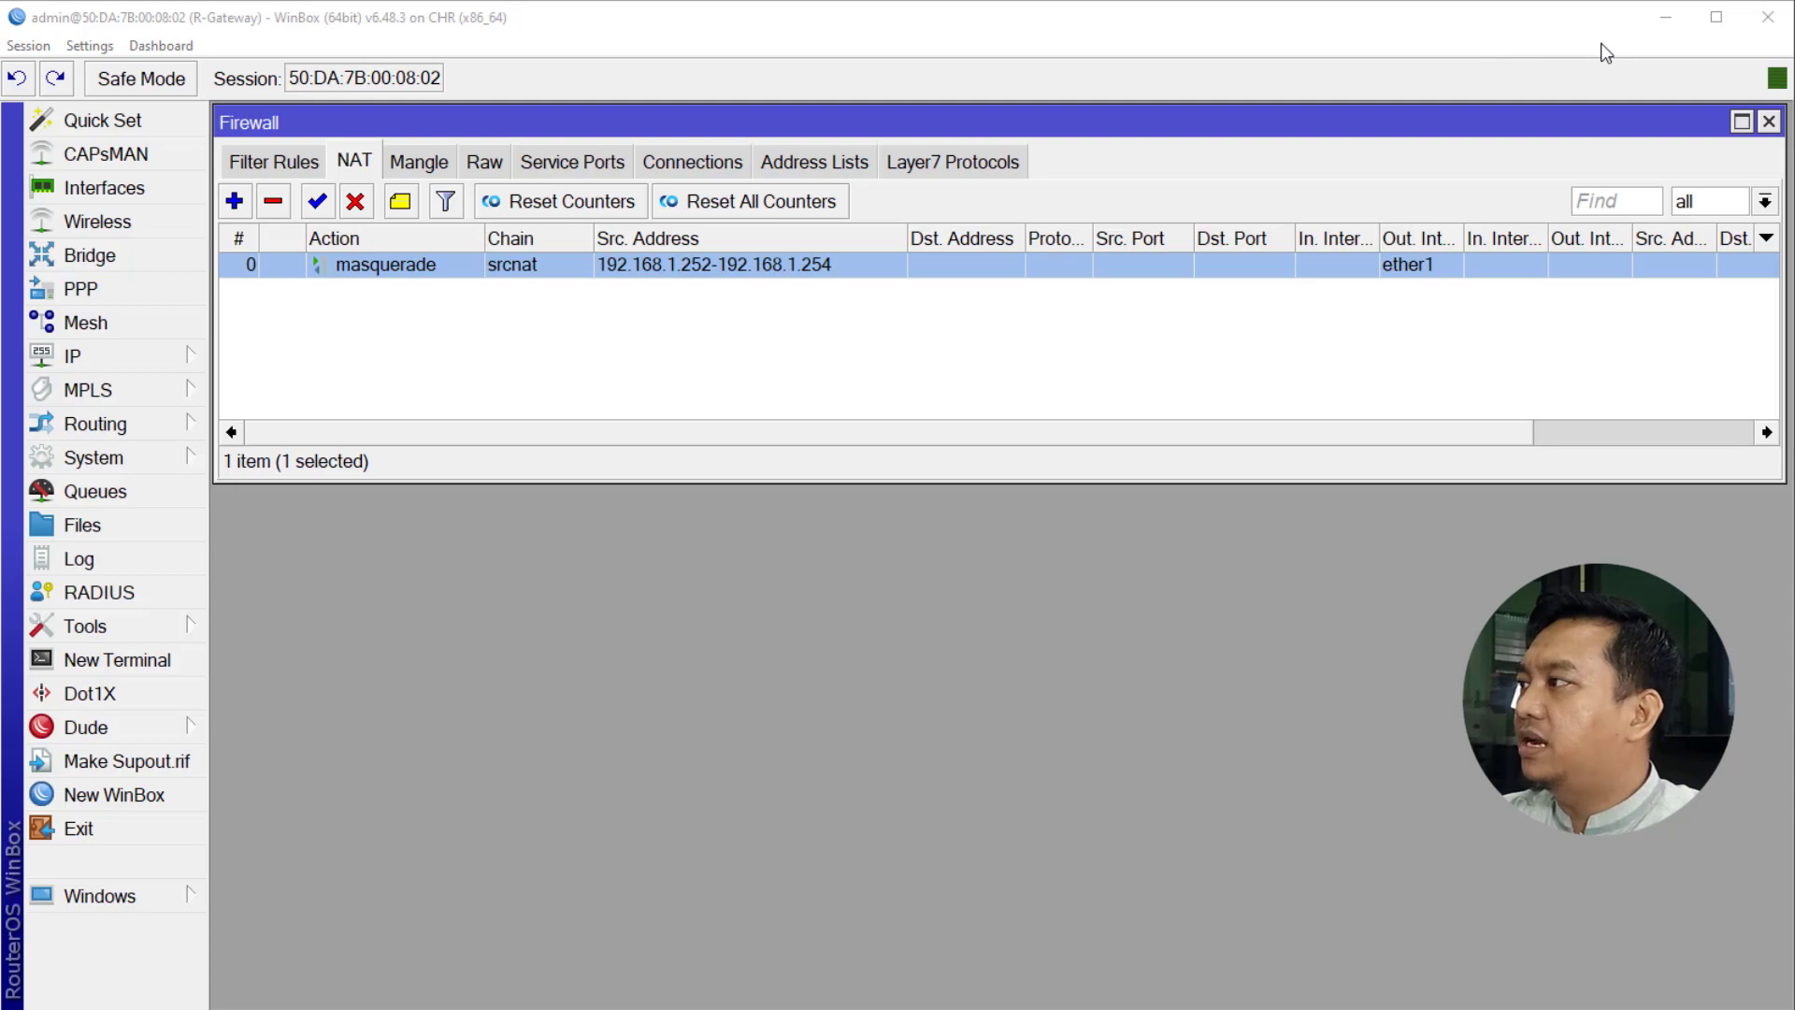
- Switch to the PNETLab topology, bring up PC-01's console and replace its terminal session with Google Chrome
click(1665, 16)
mouse_move(732, 312)
click(298, 336)
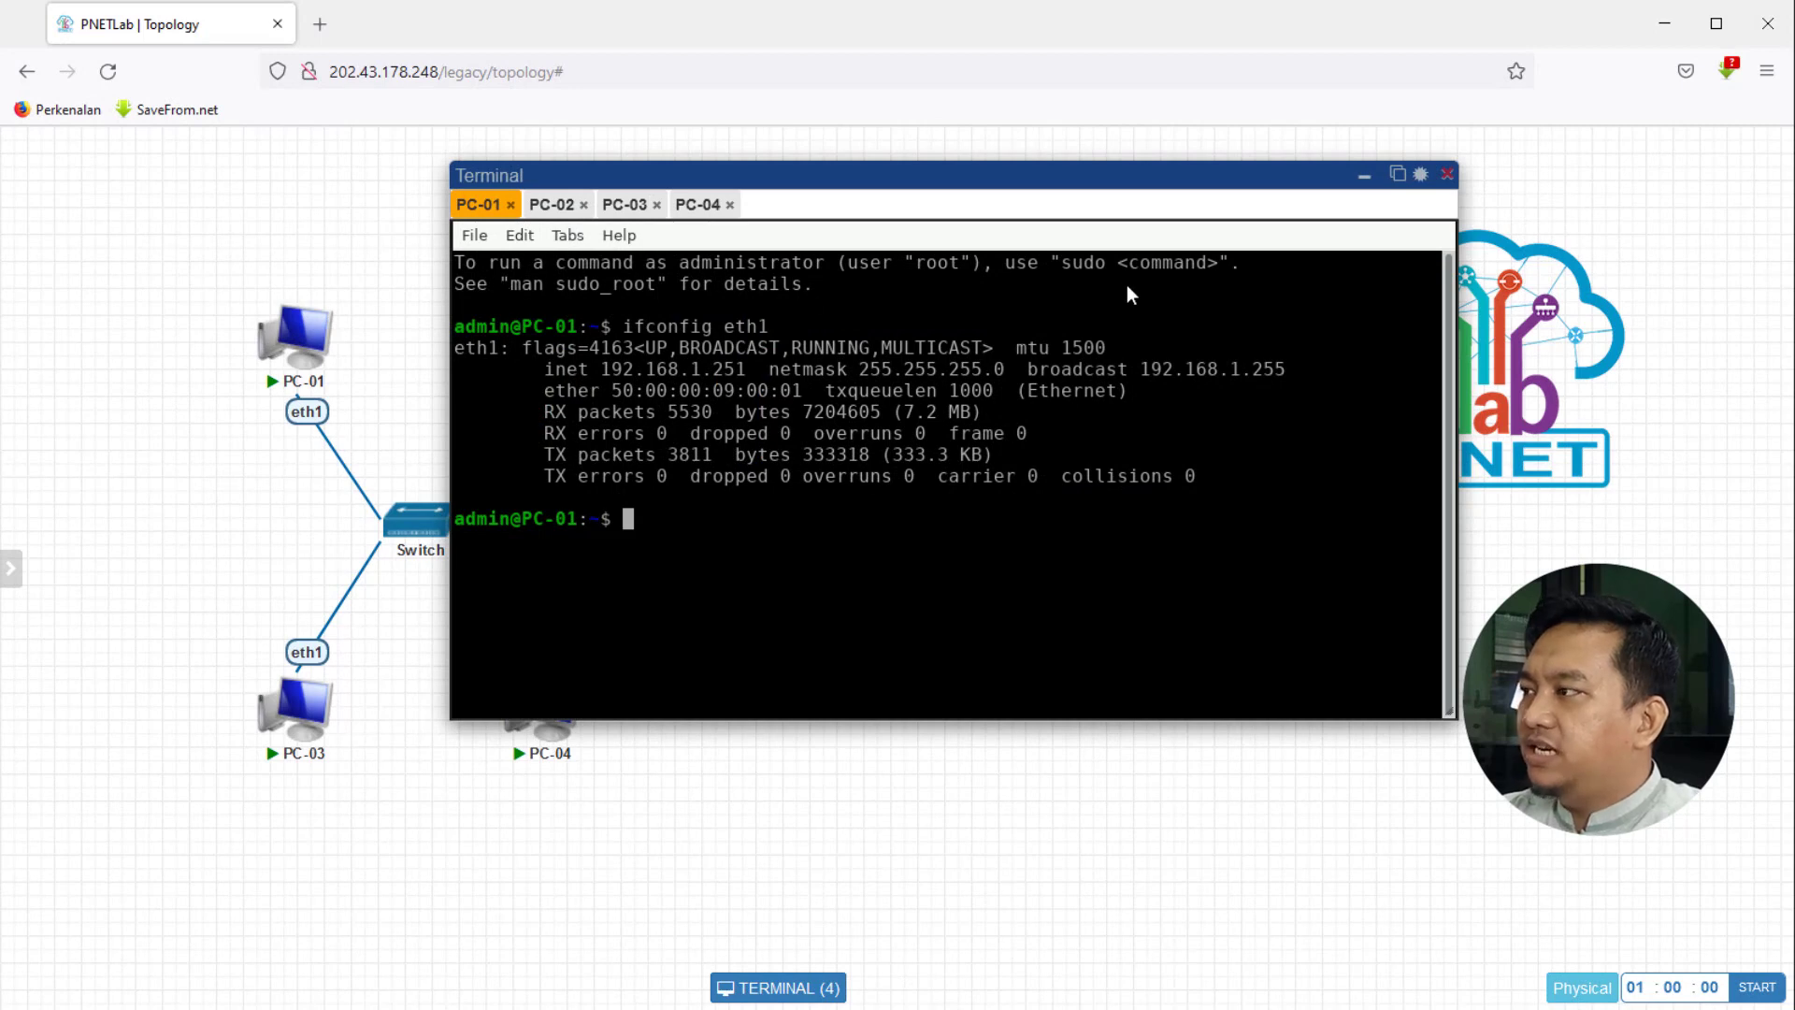
click(477, 236)
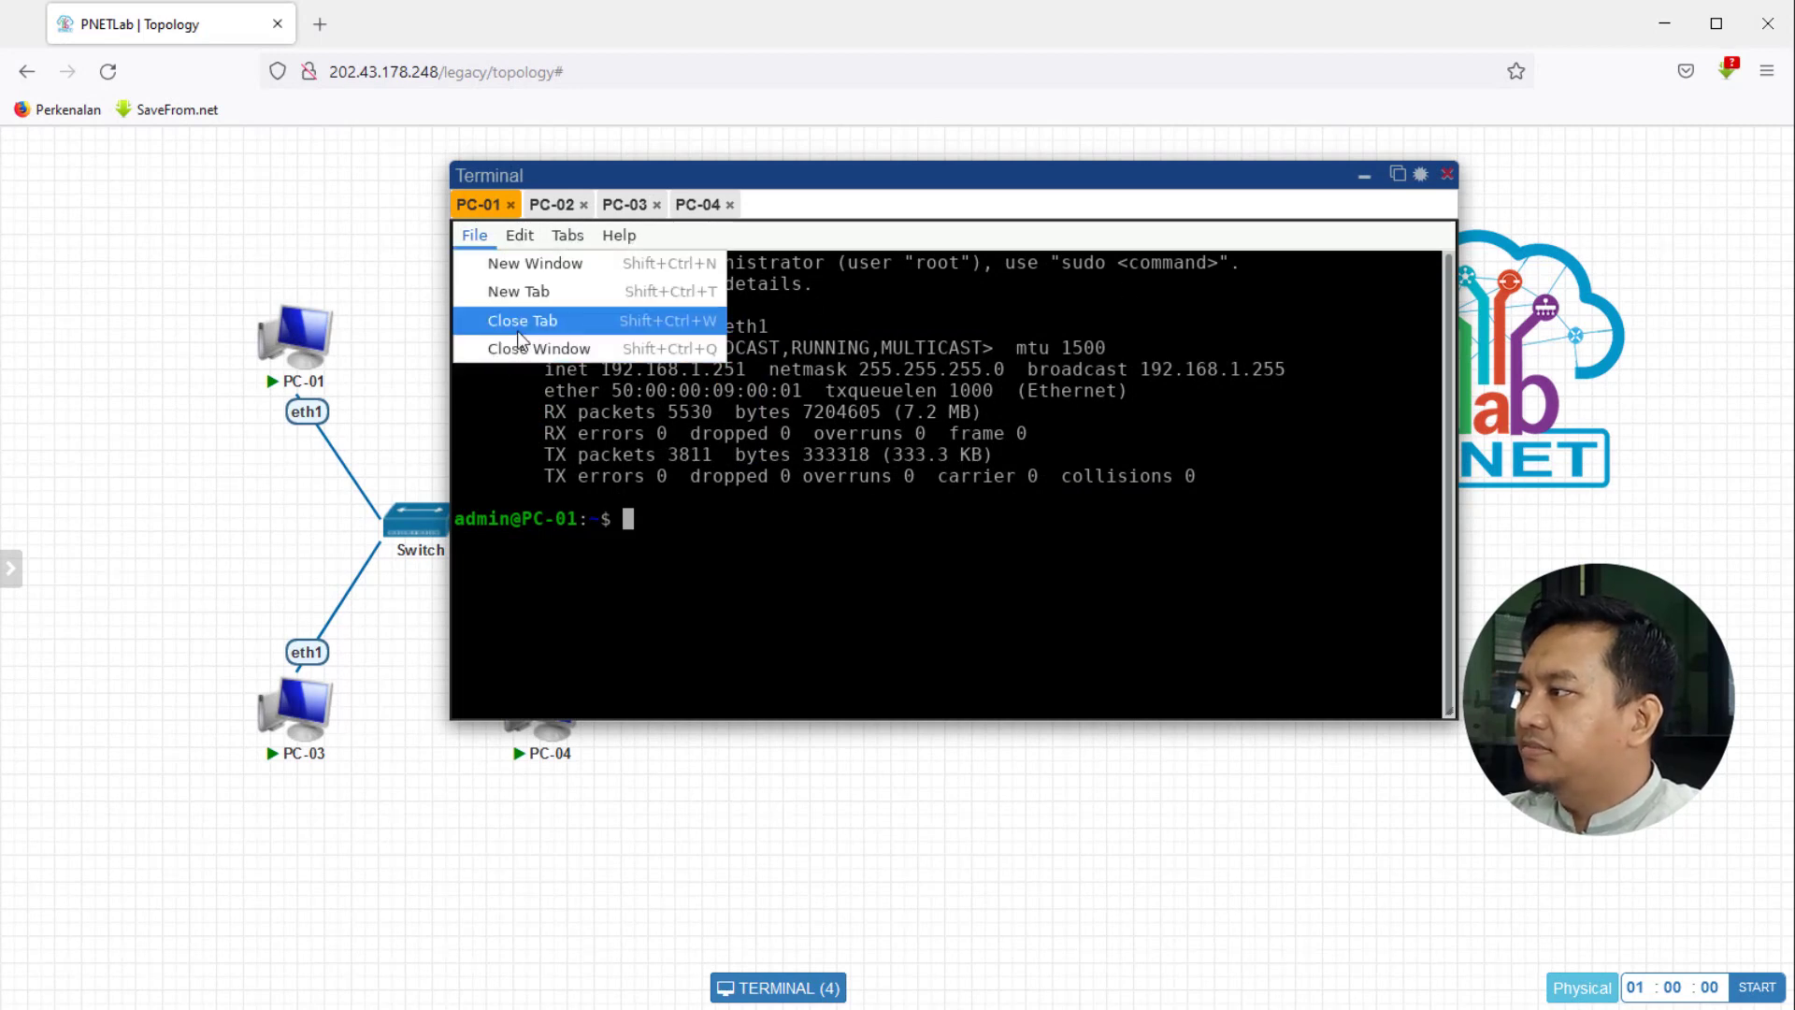
click(518, 327)
right_click(649, 329)
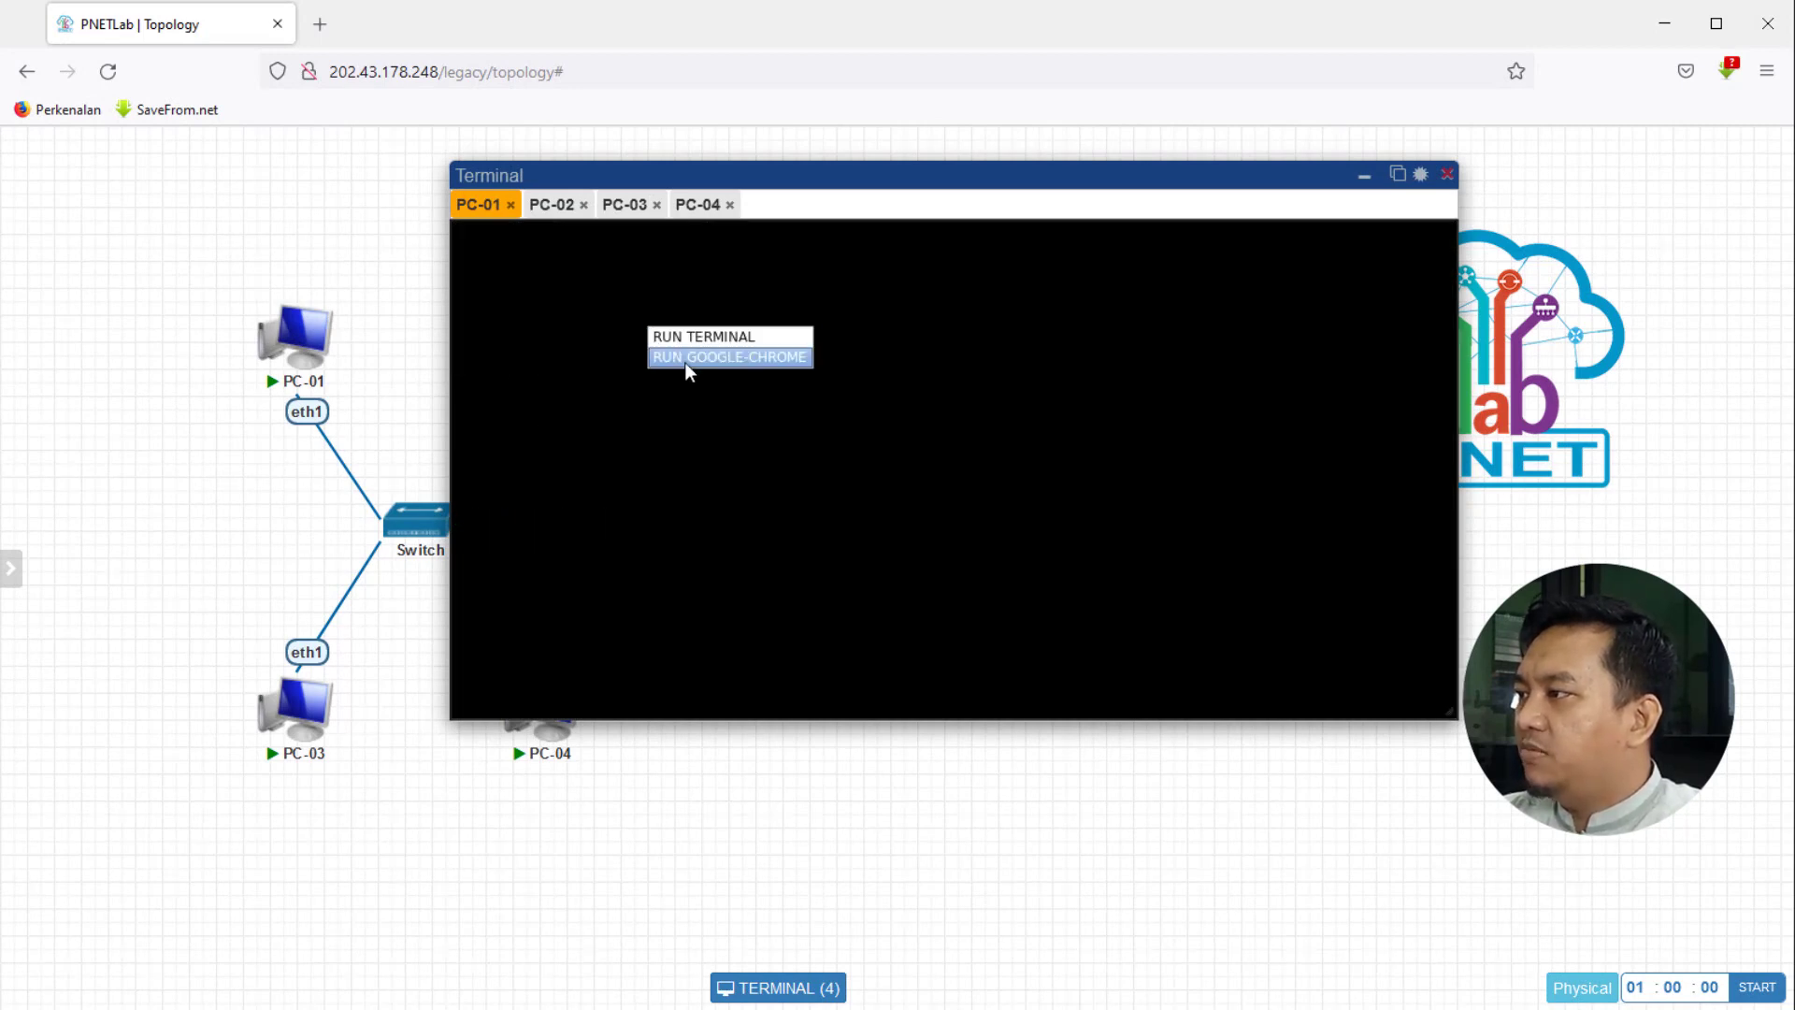
click(685, 363)
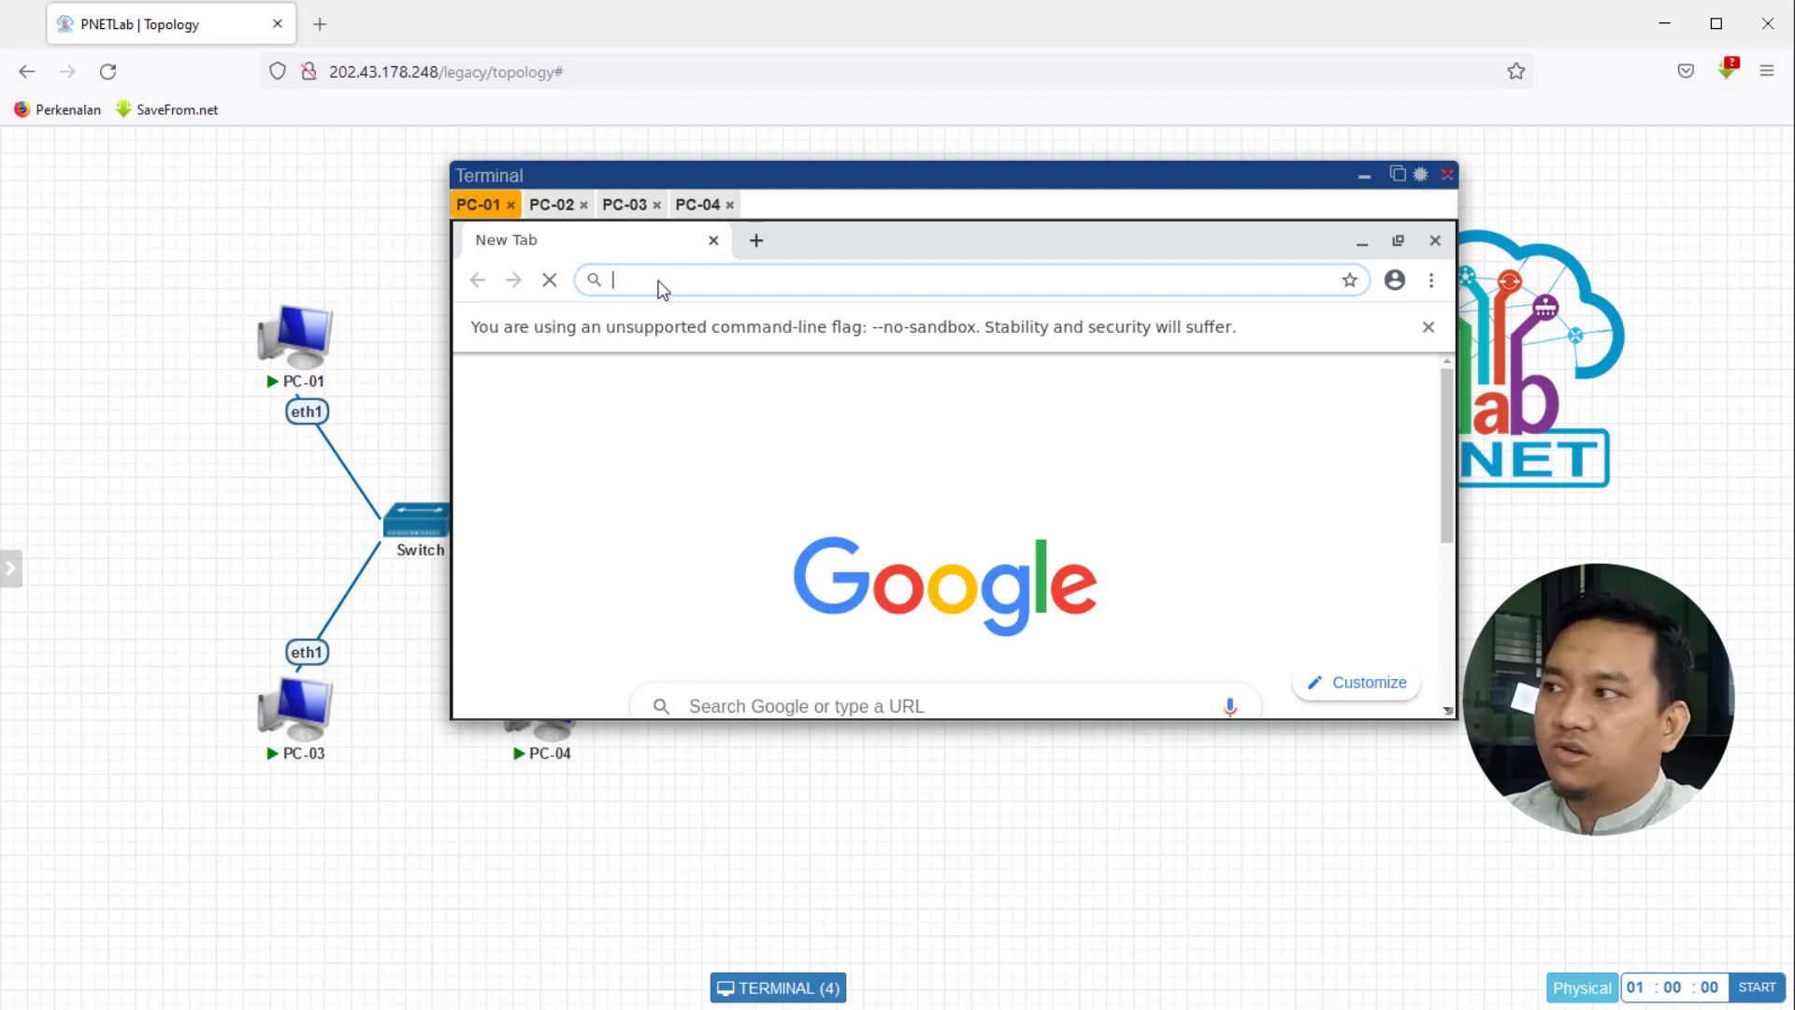
- Load google.com in PC-01's Chrome to test its internet access
text(g)
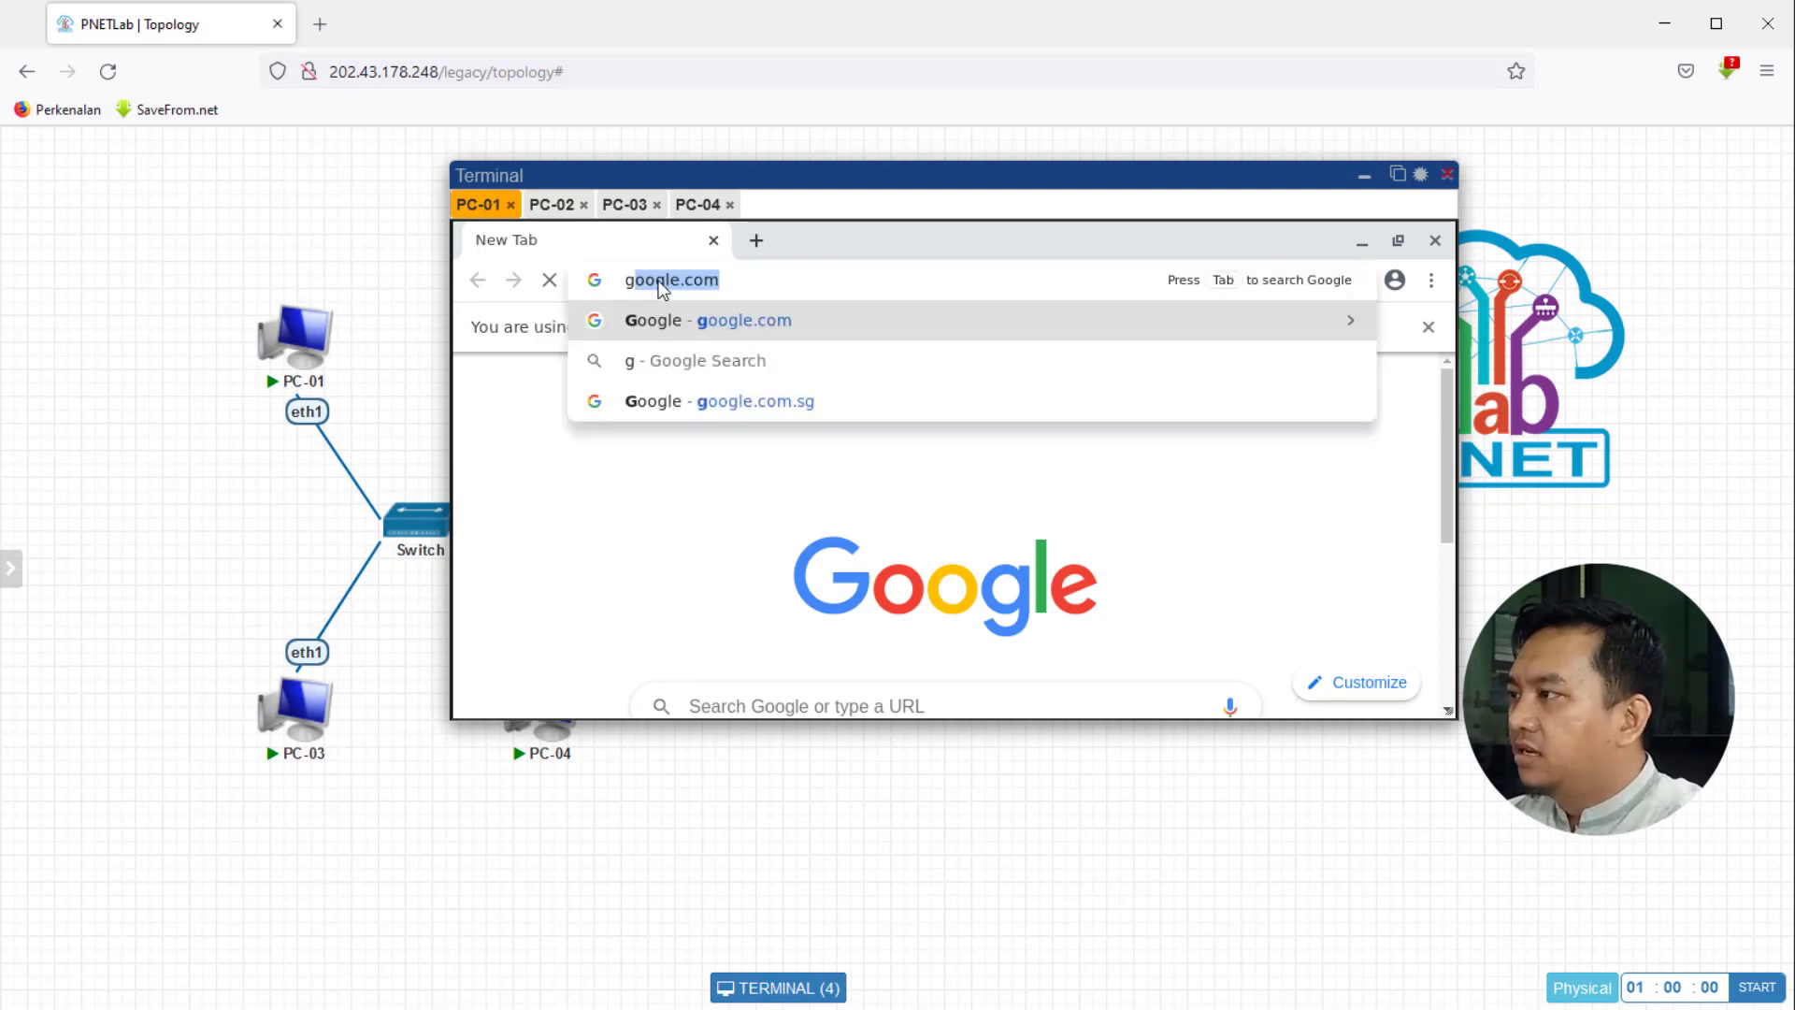
text(oogle.com)
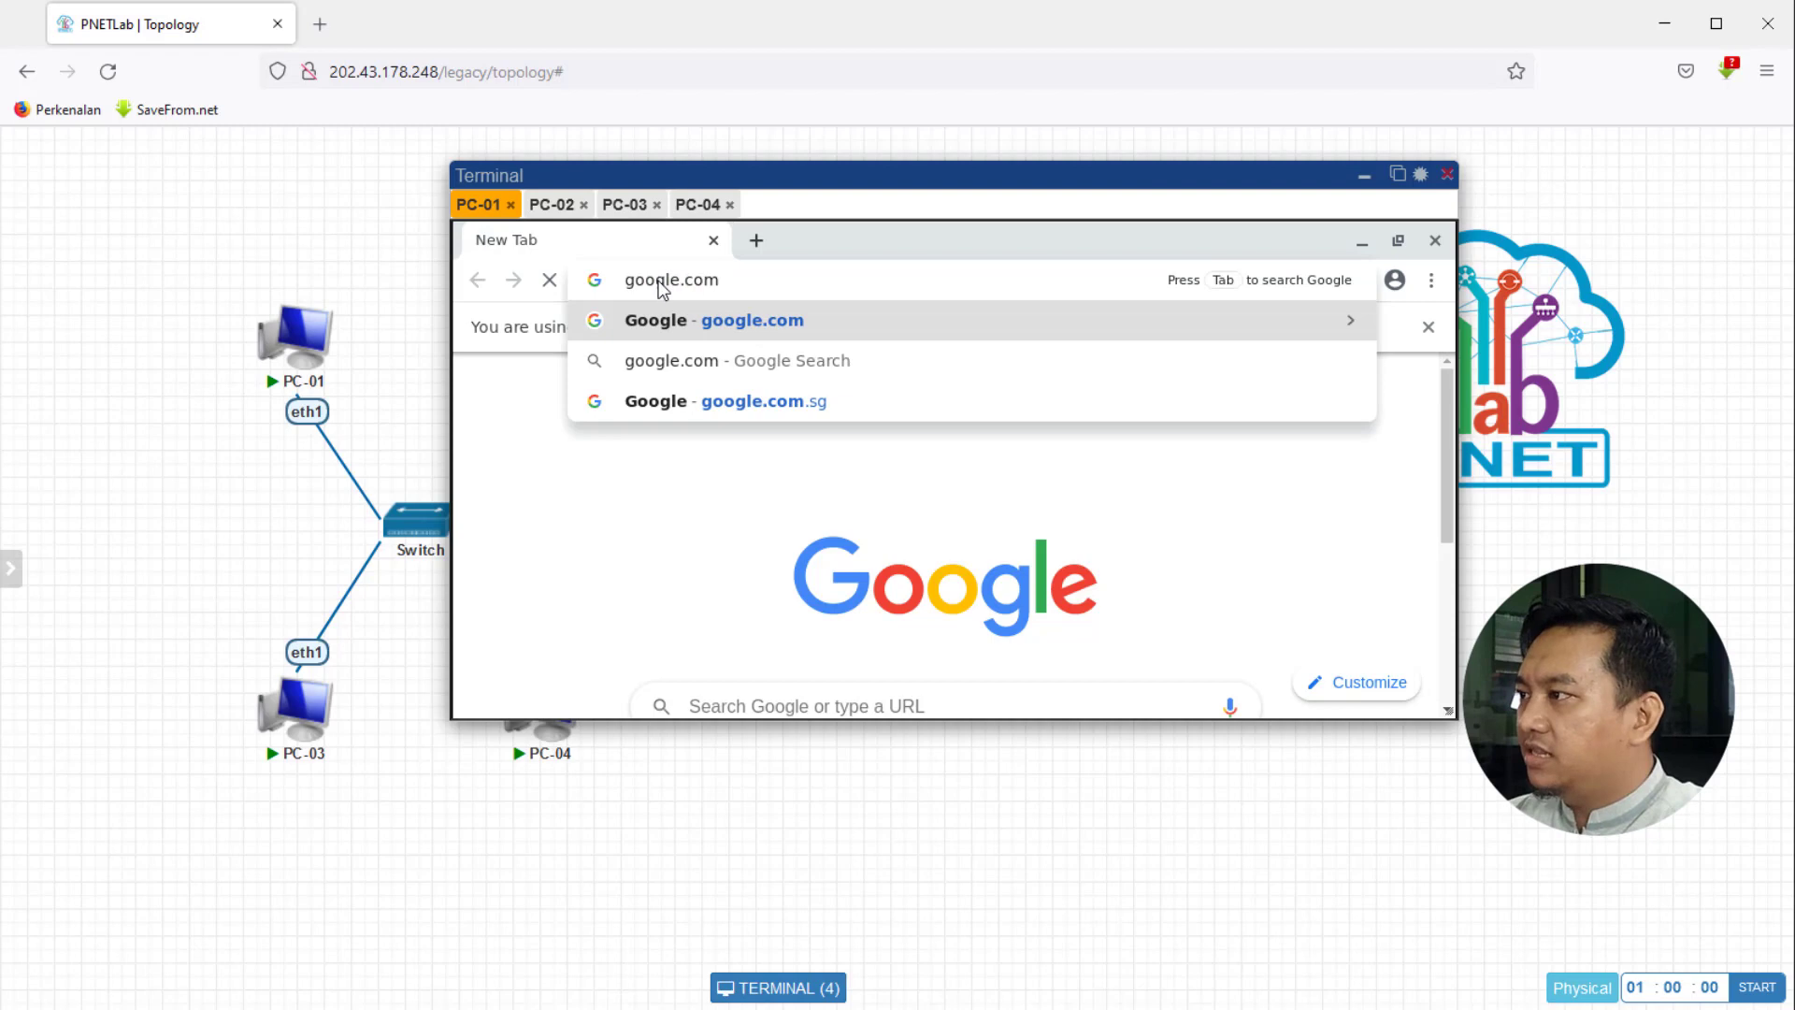
key(Return)
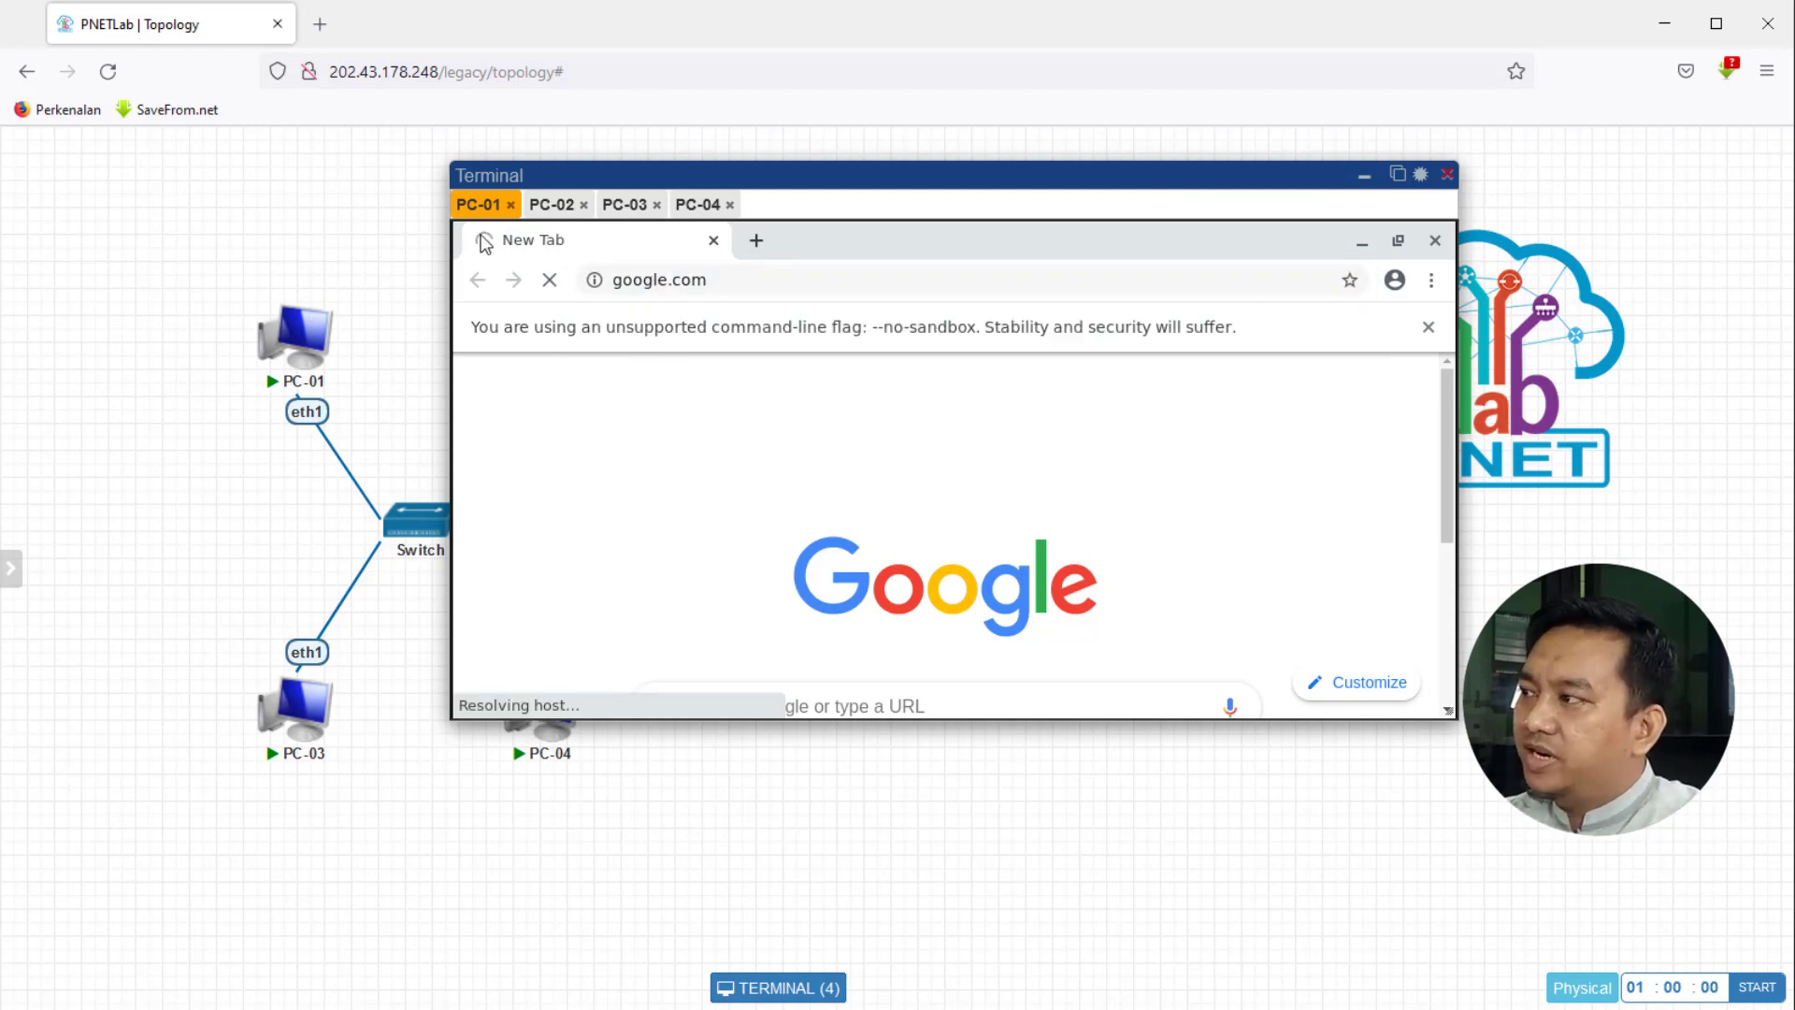
- On PC-02, close the terminal session, launch Google Chrome and load google.com to test internet access
click(551, 205)
click(484, 245)
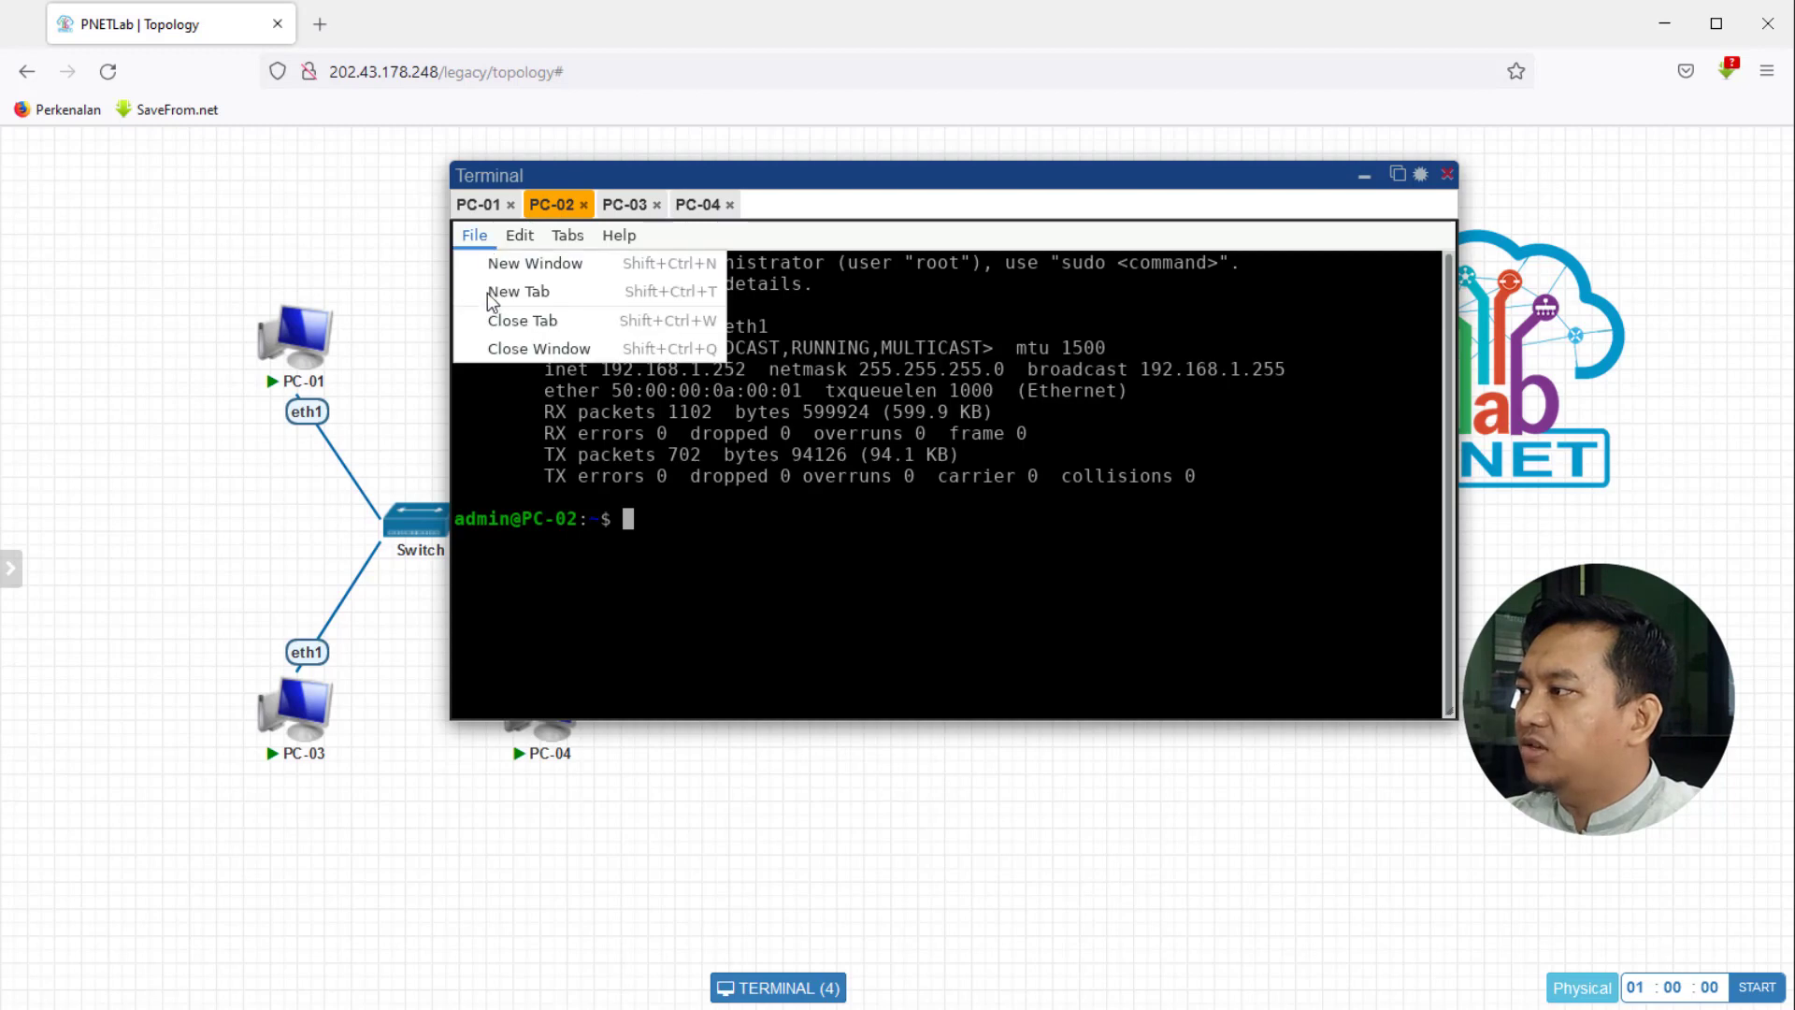
click(510, 332)
right_click(510, 329)
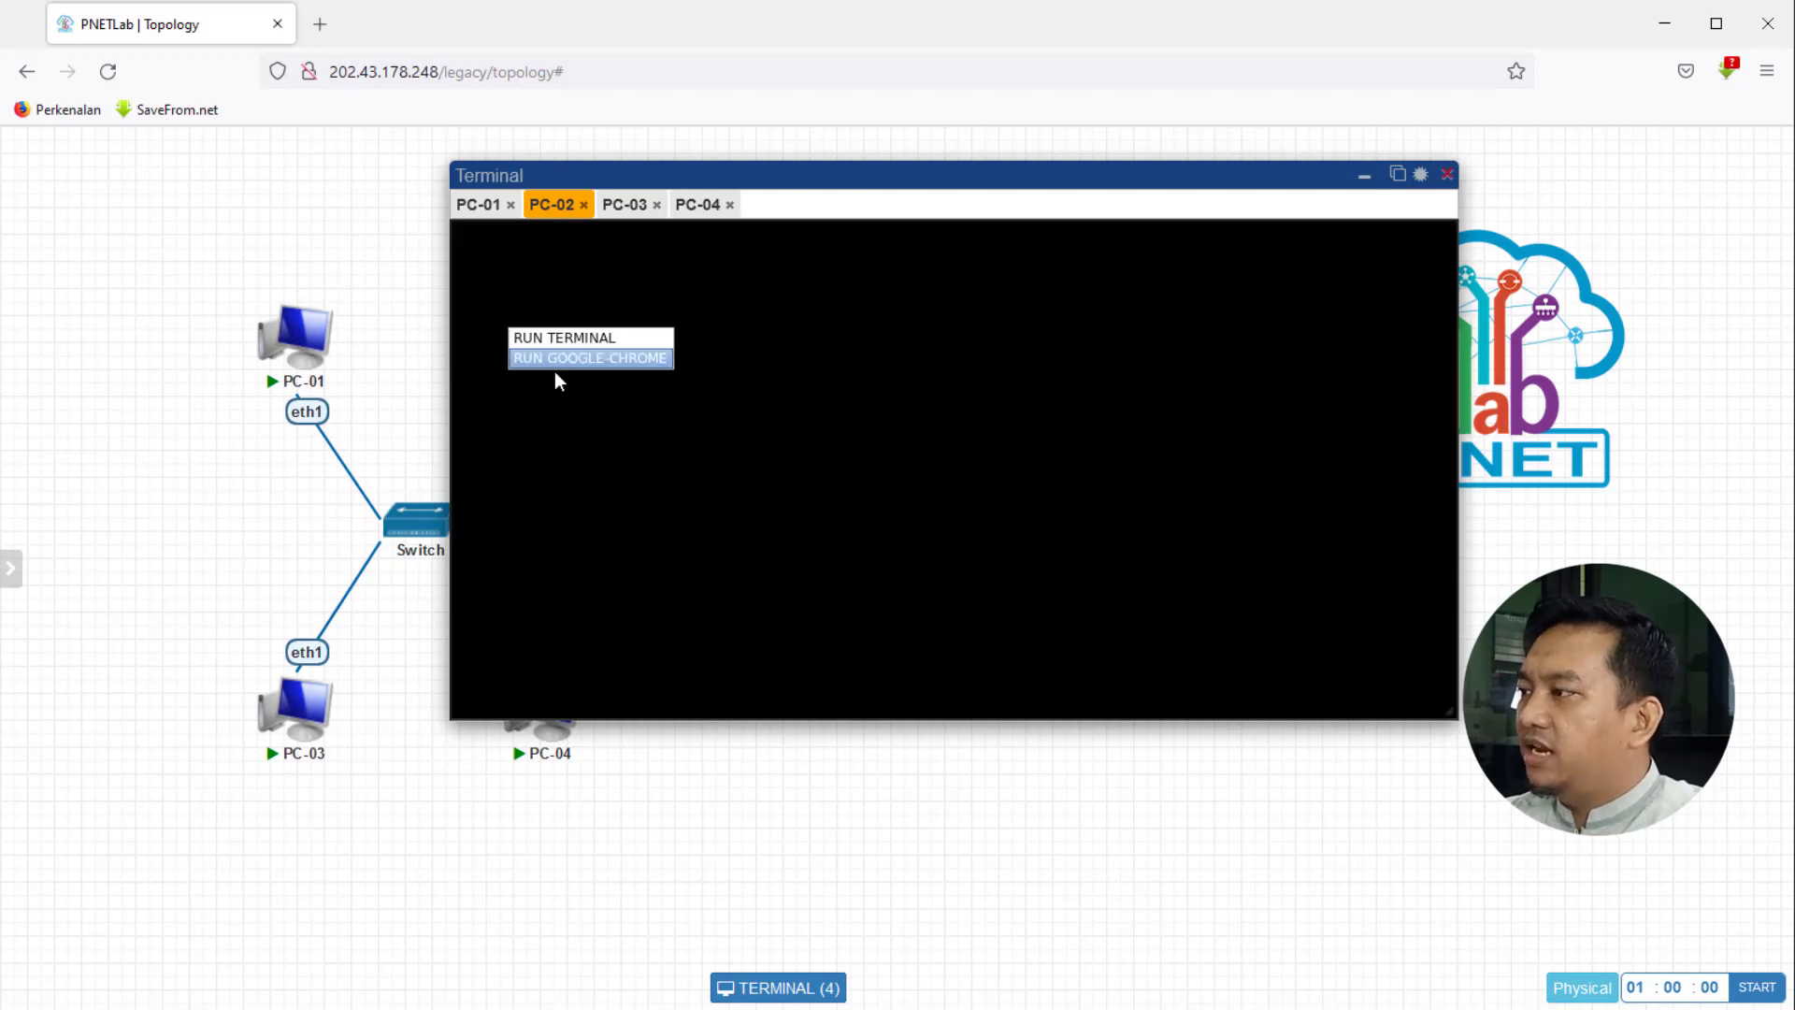
click(570, 359)
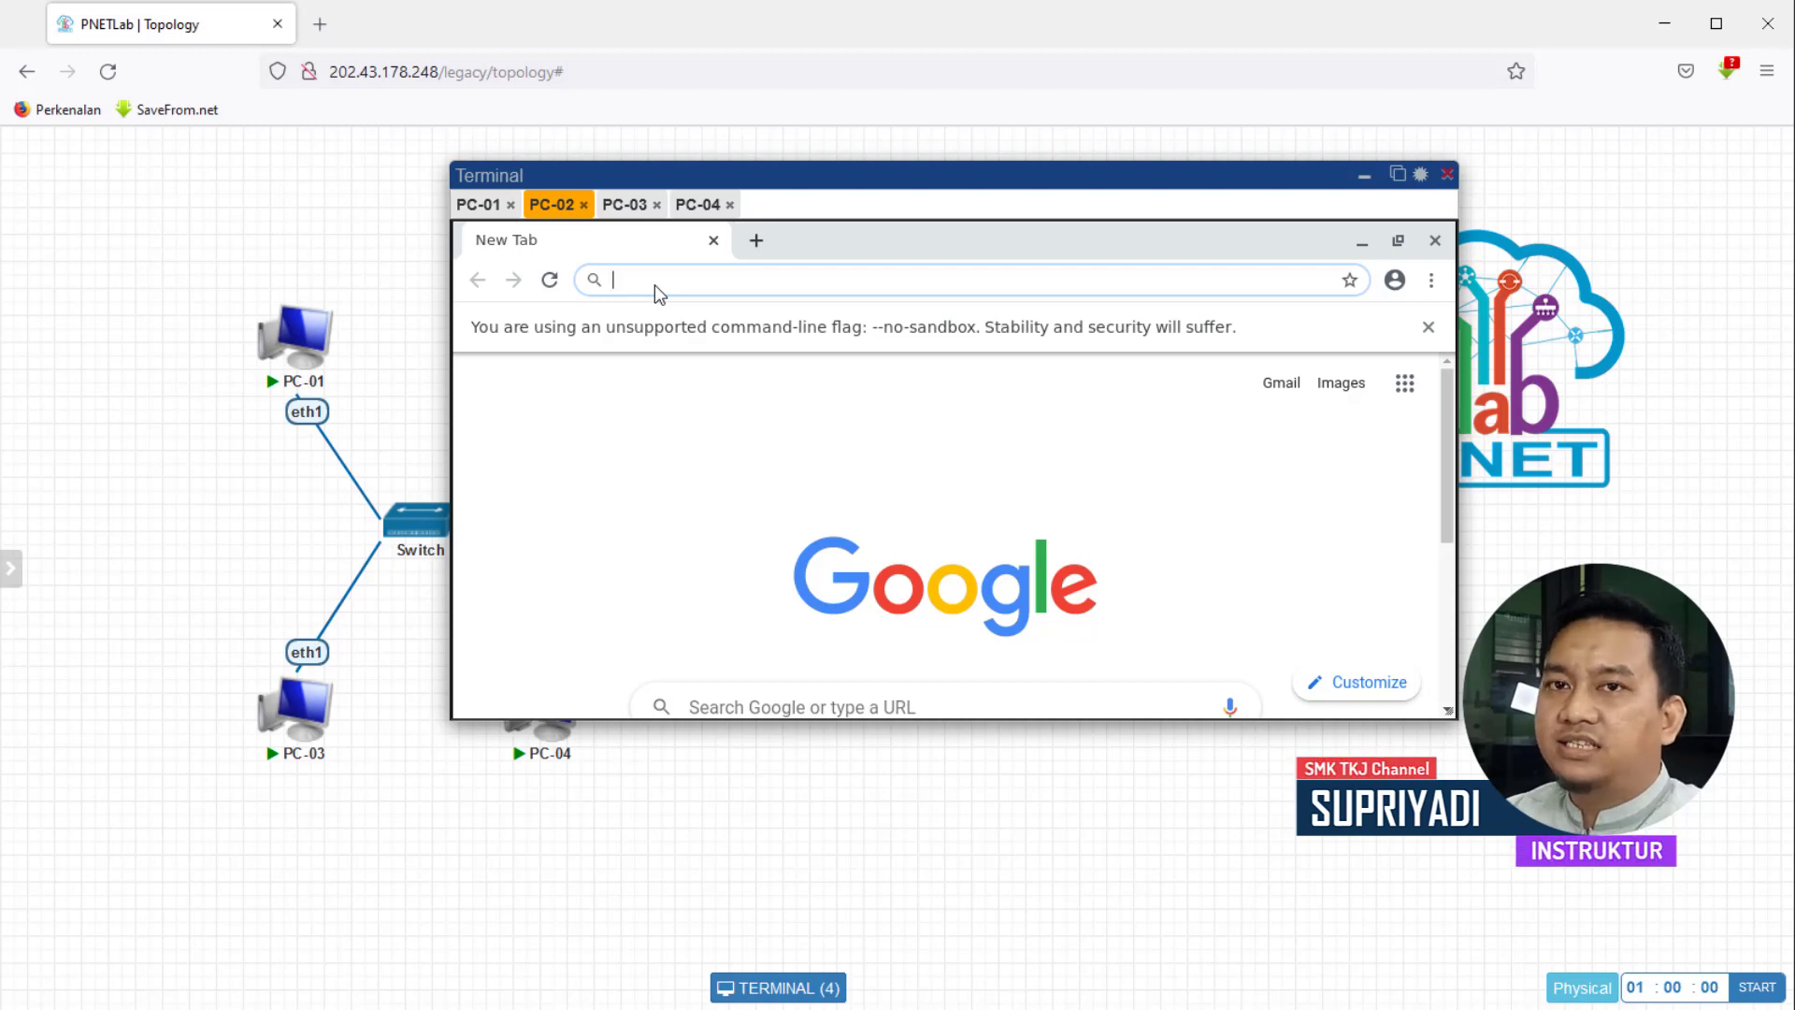
text(go)
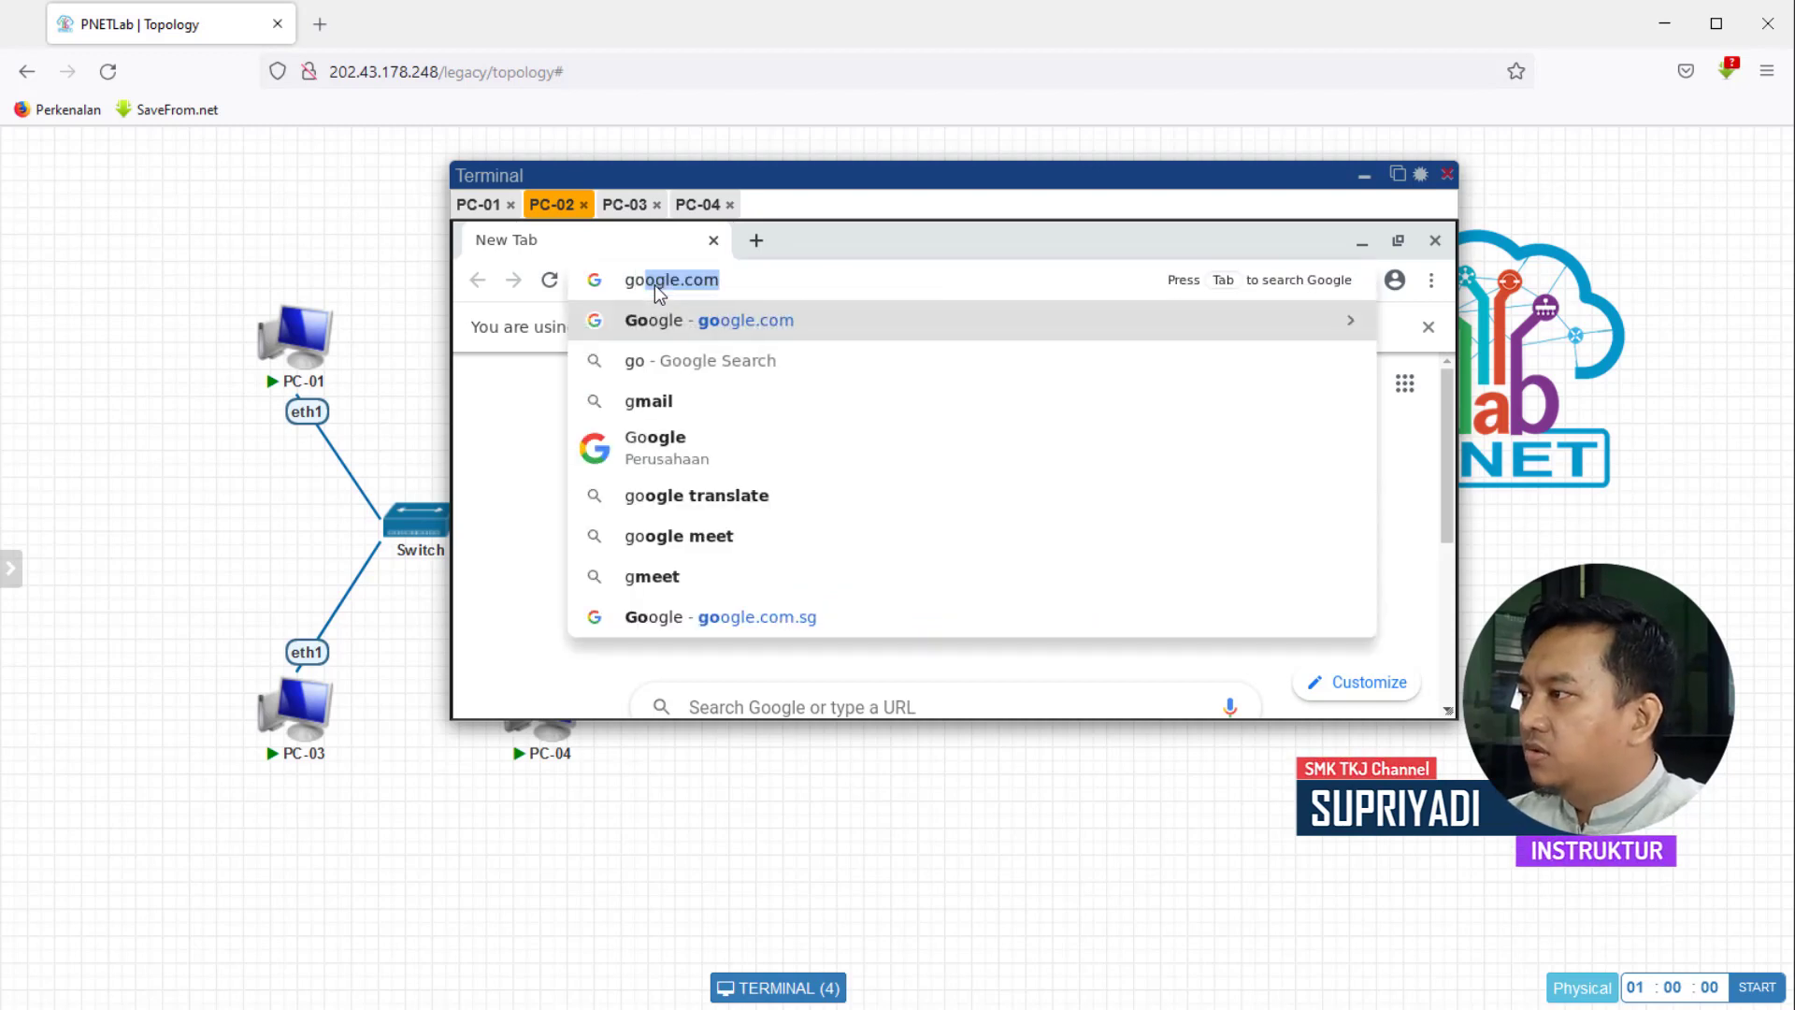
text(ogle.com)
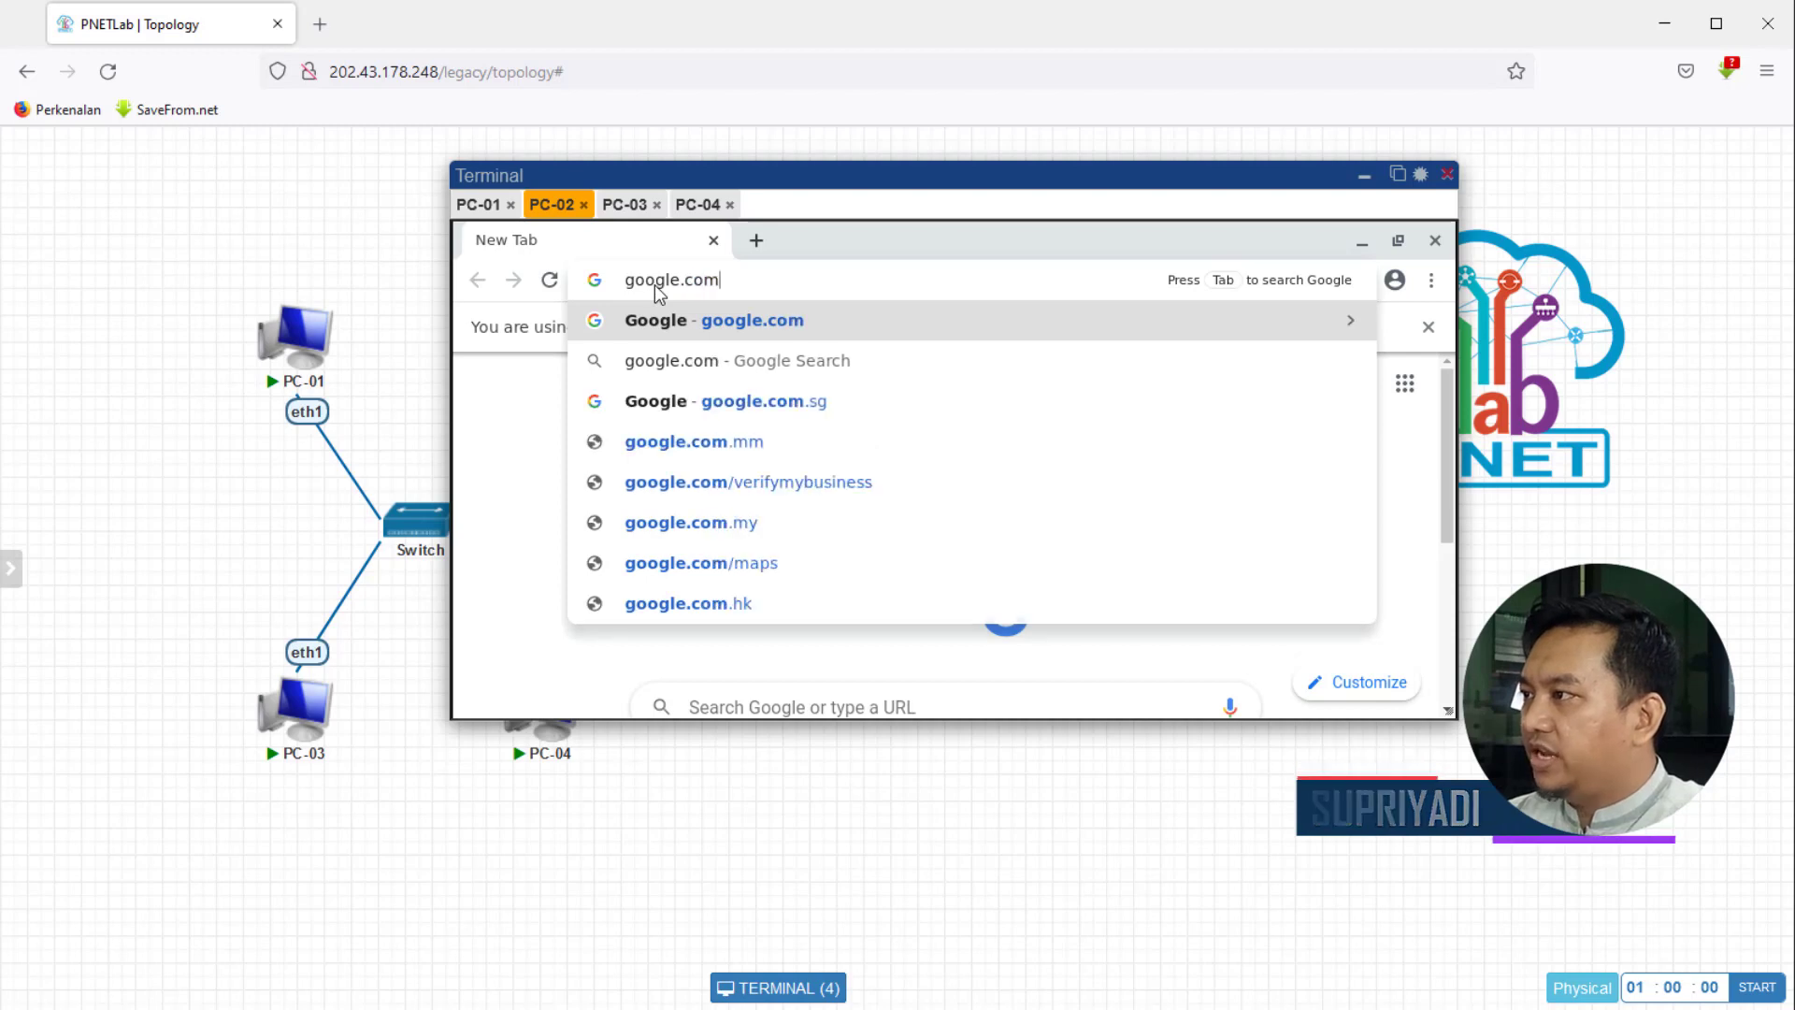
key(Return)
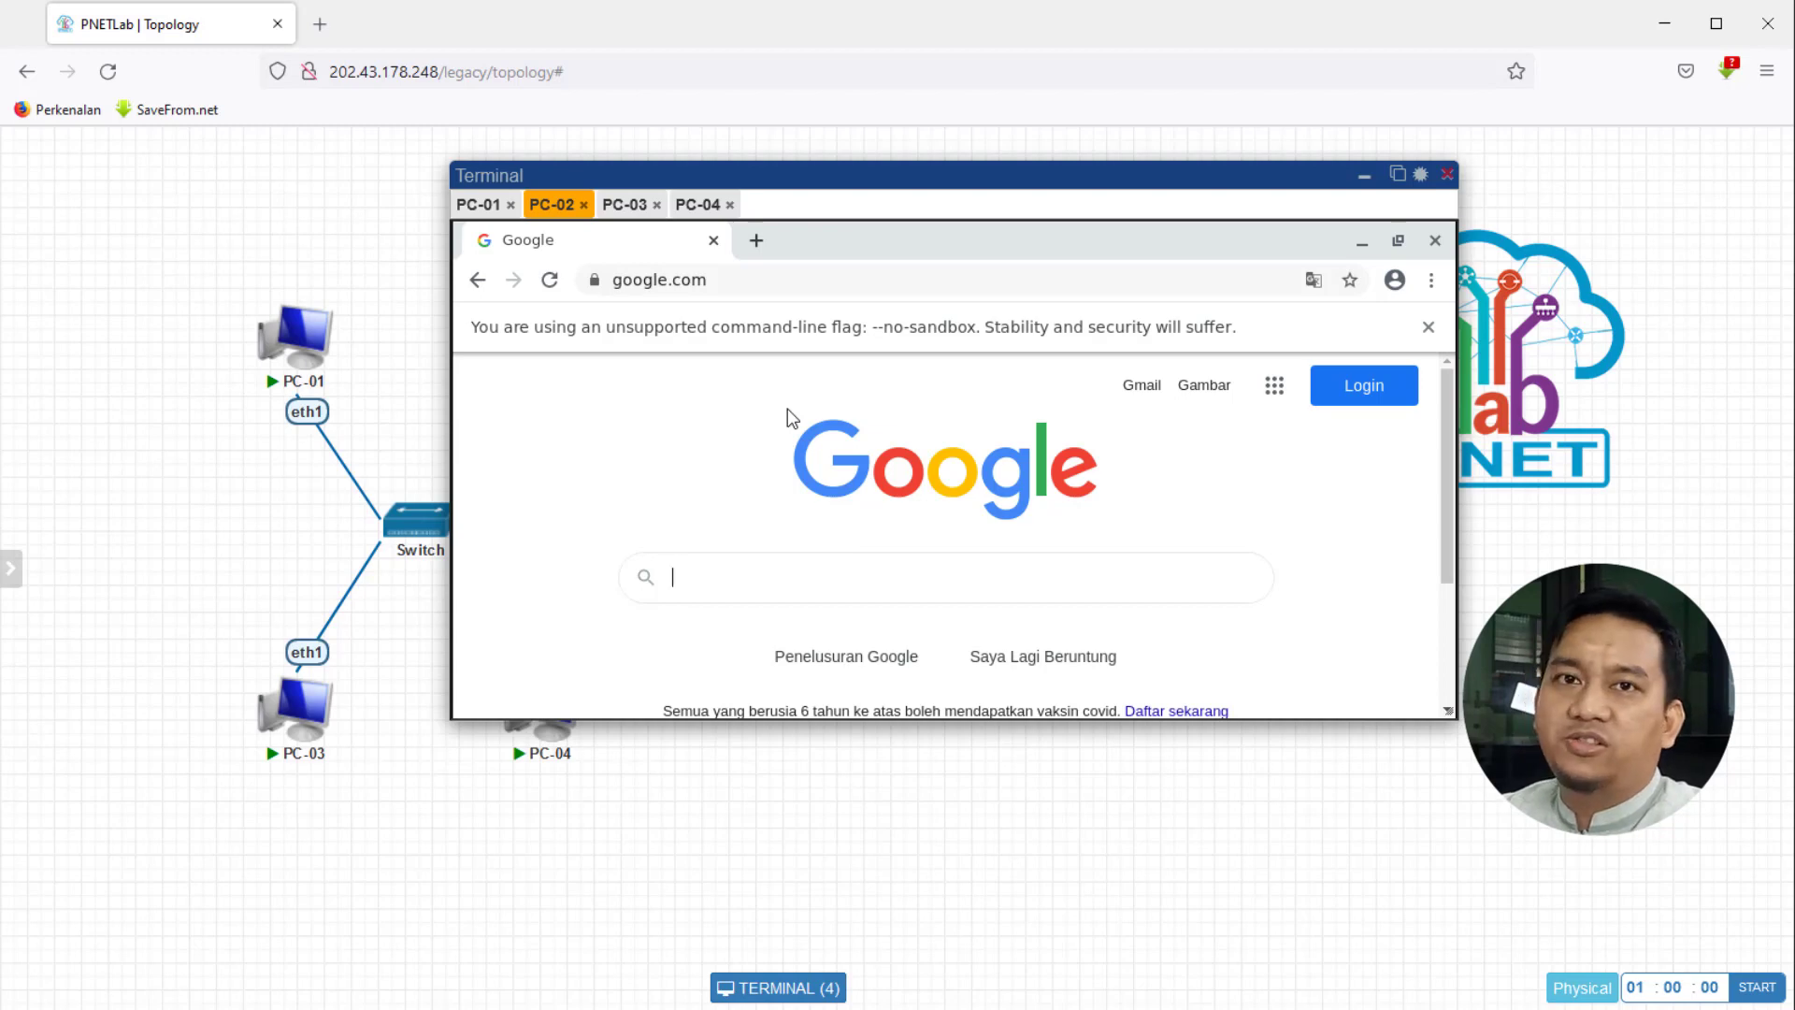
- On PC-03, close the terminal session, launch Google Chrome and load google.com to test internet access
click(617, 205)
click(473, 238)
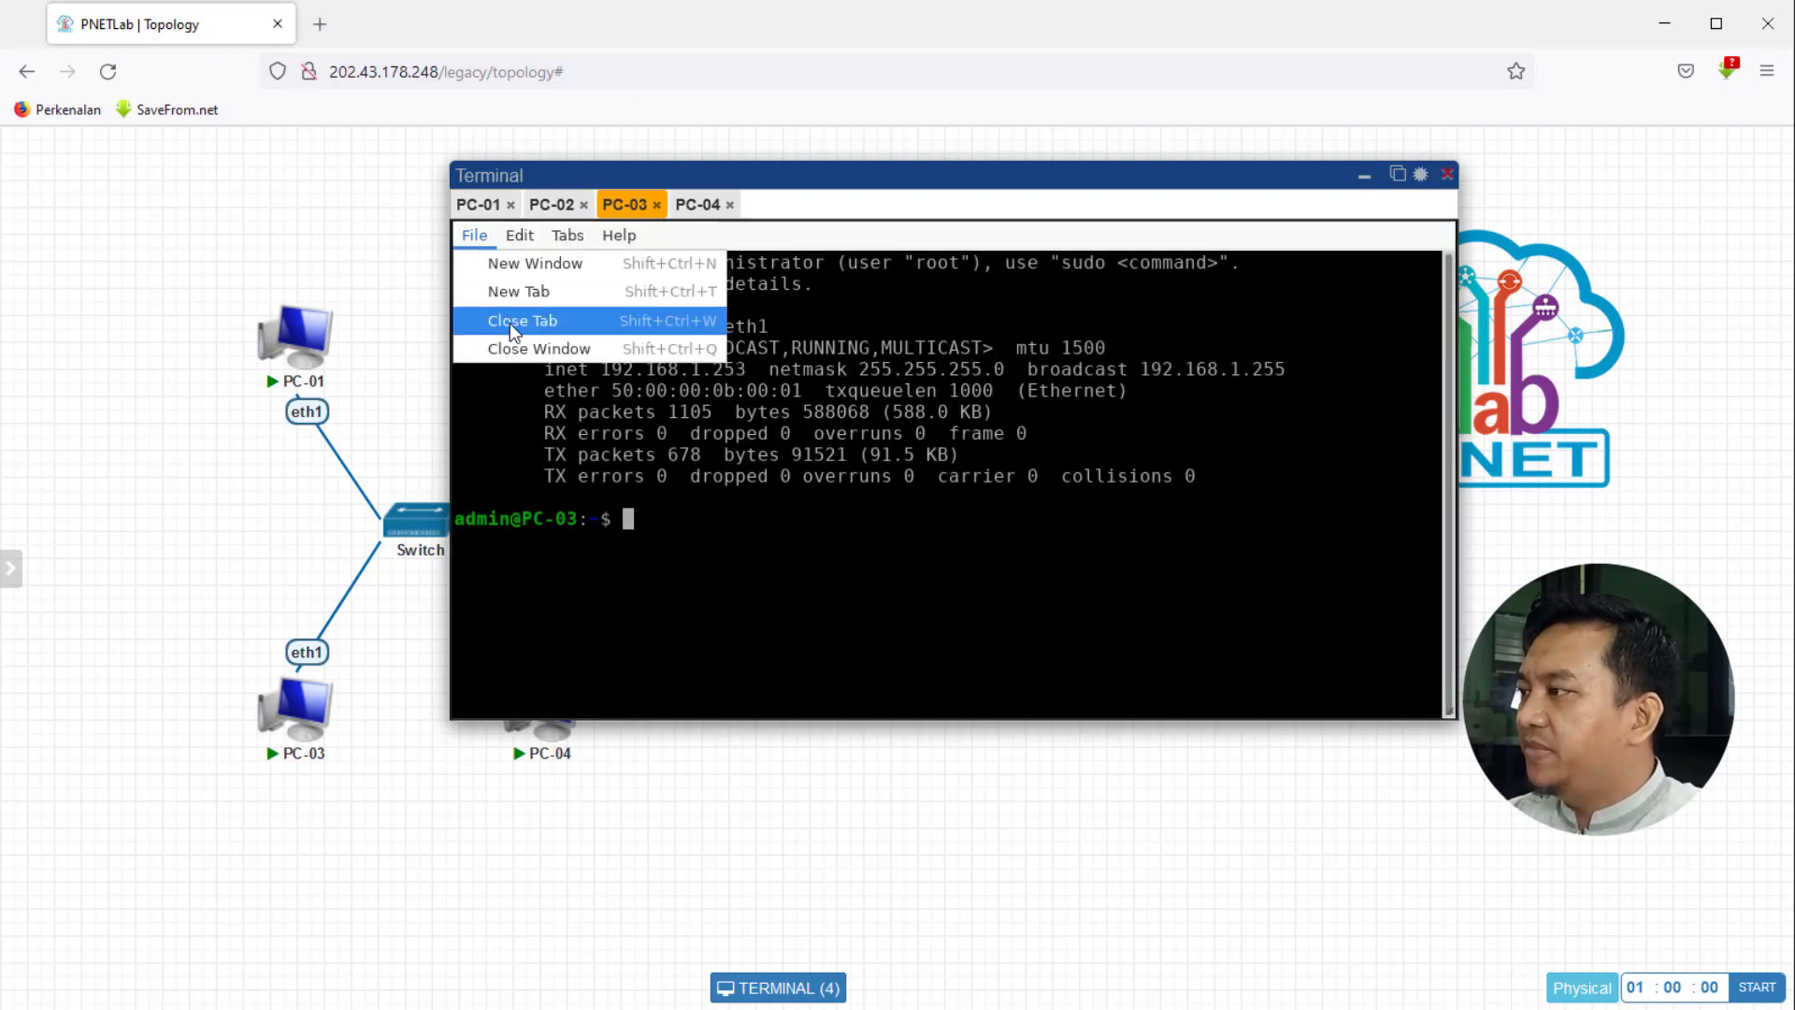
click(518, 348)
right_click(610, 366)
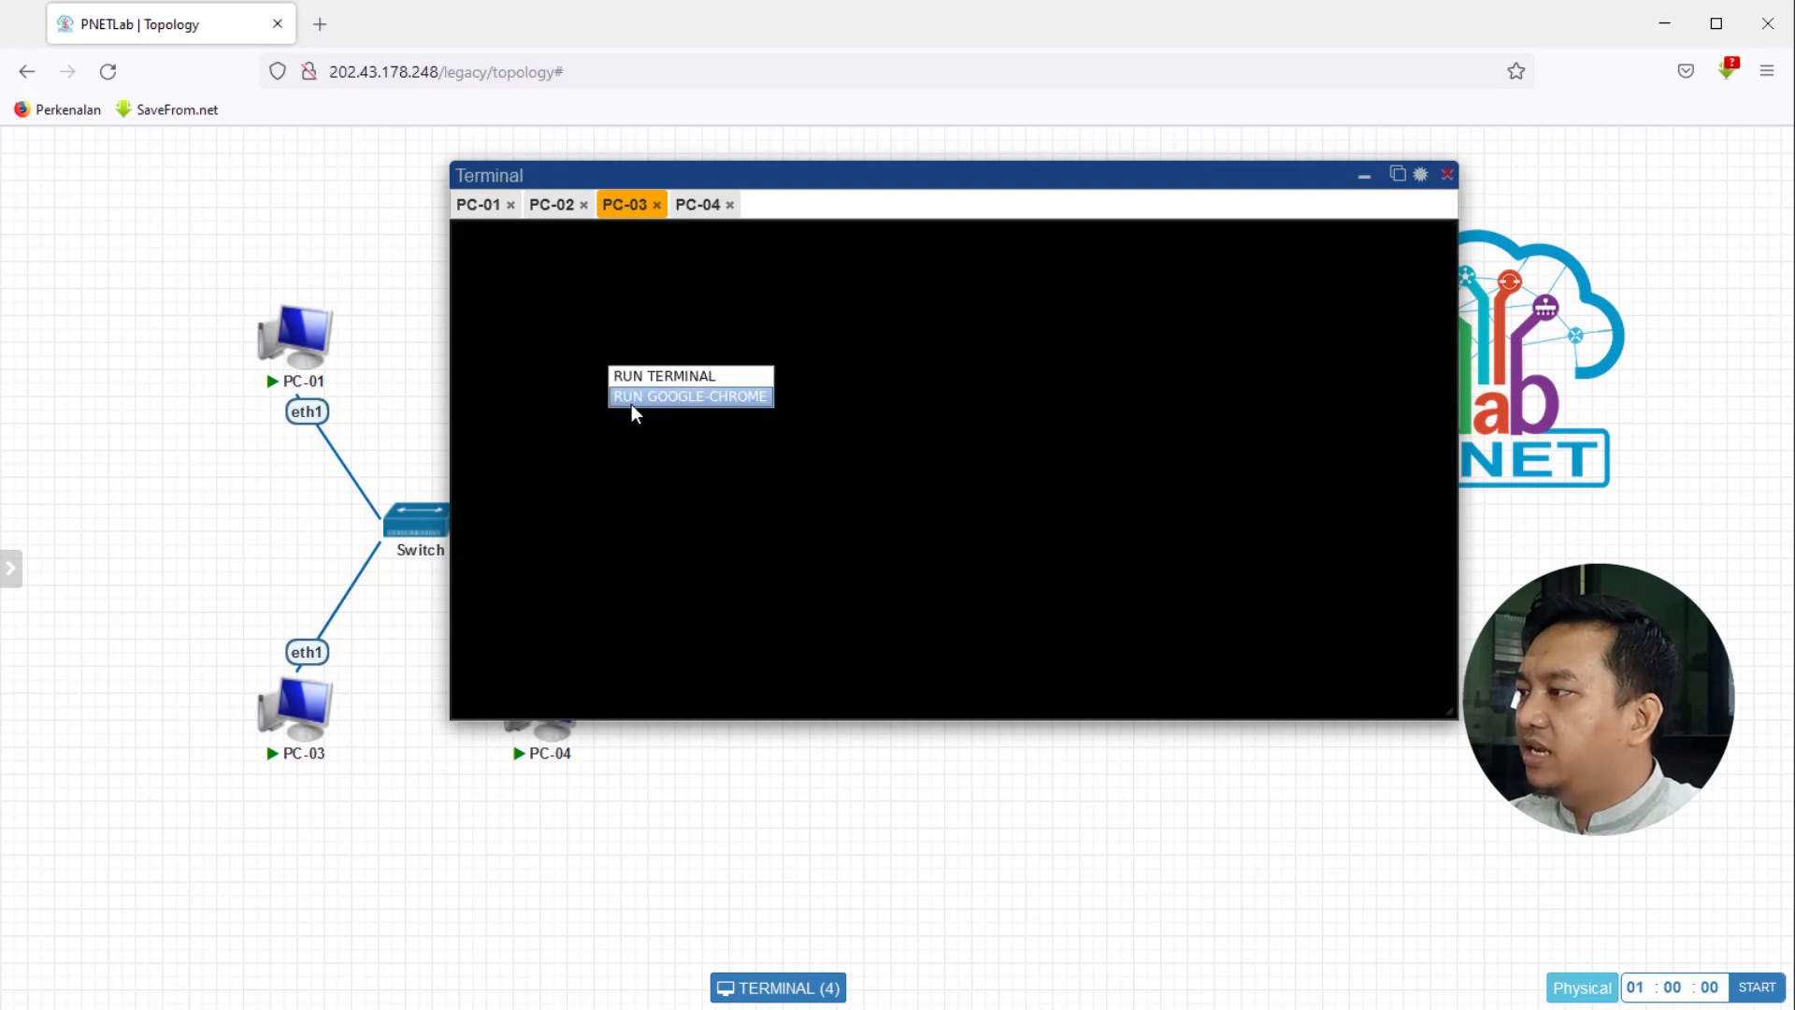
click(632, 404)
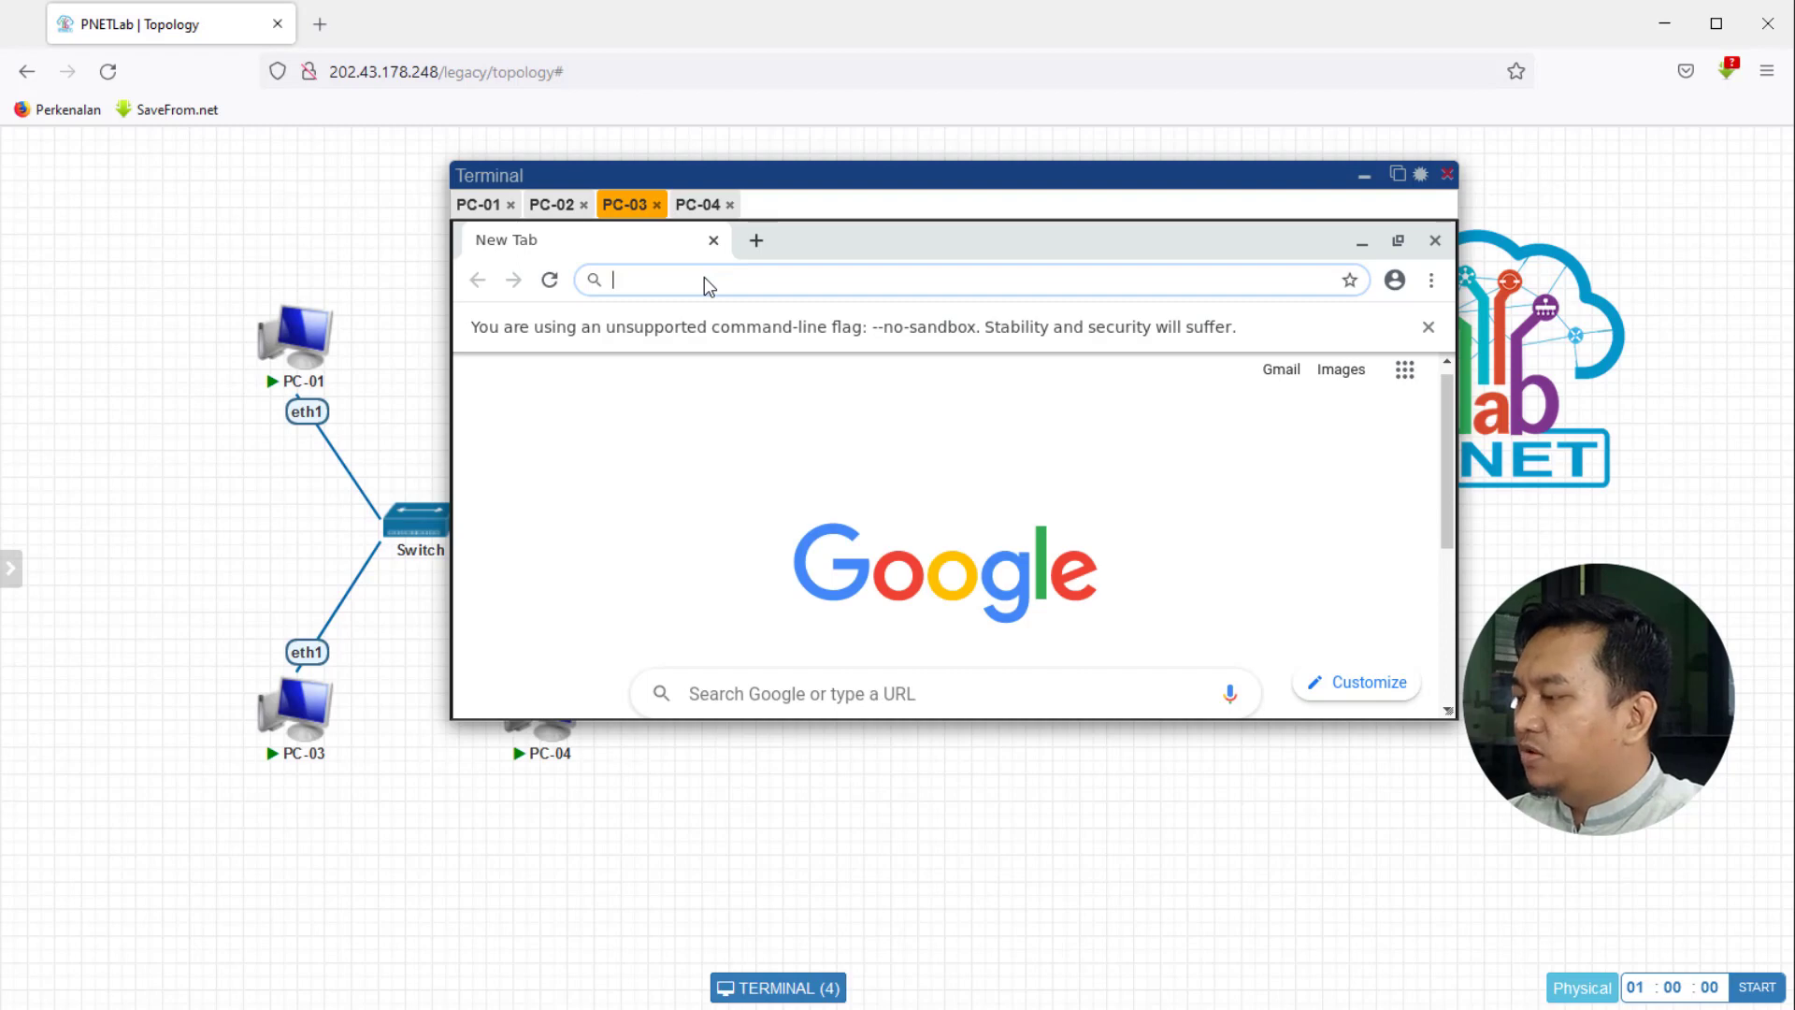
text(googl)
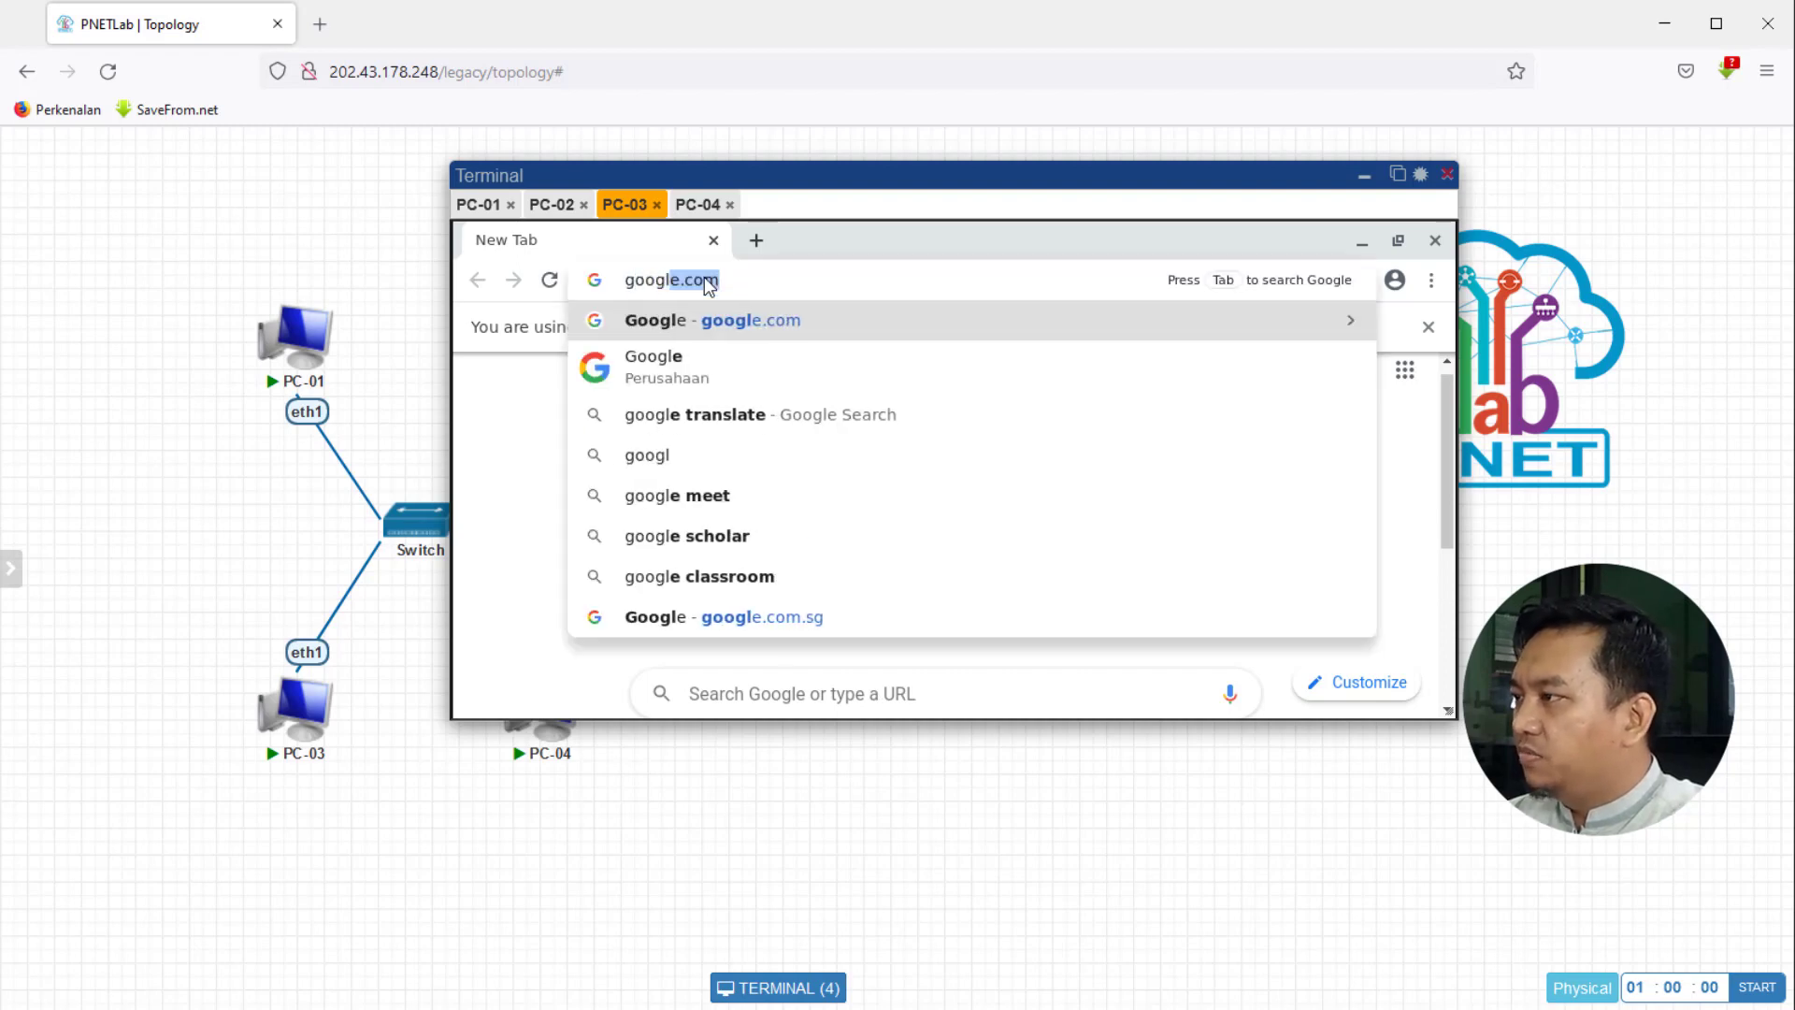
text(e.com)
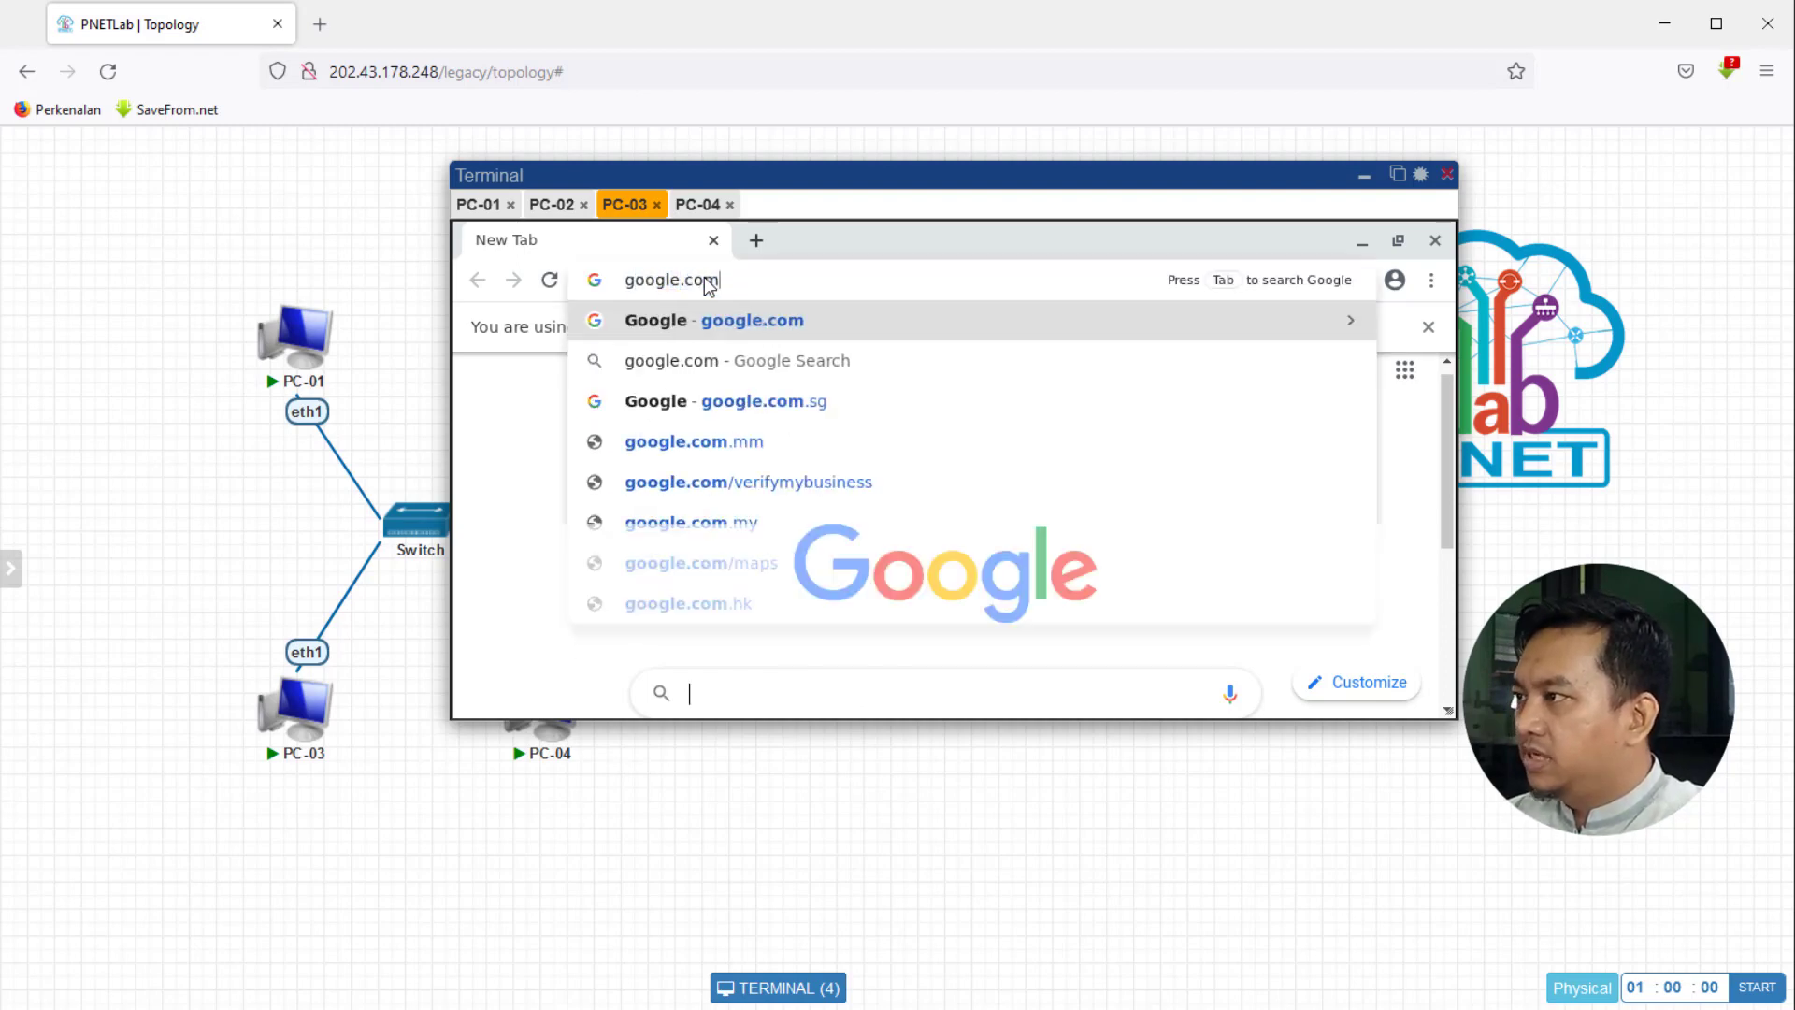
key(Return)
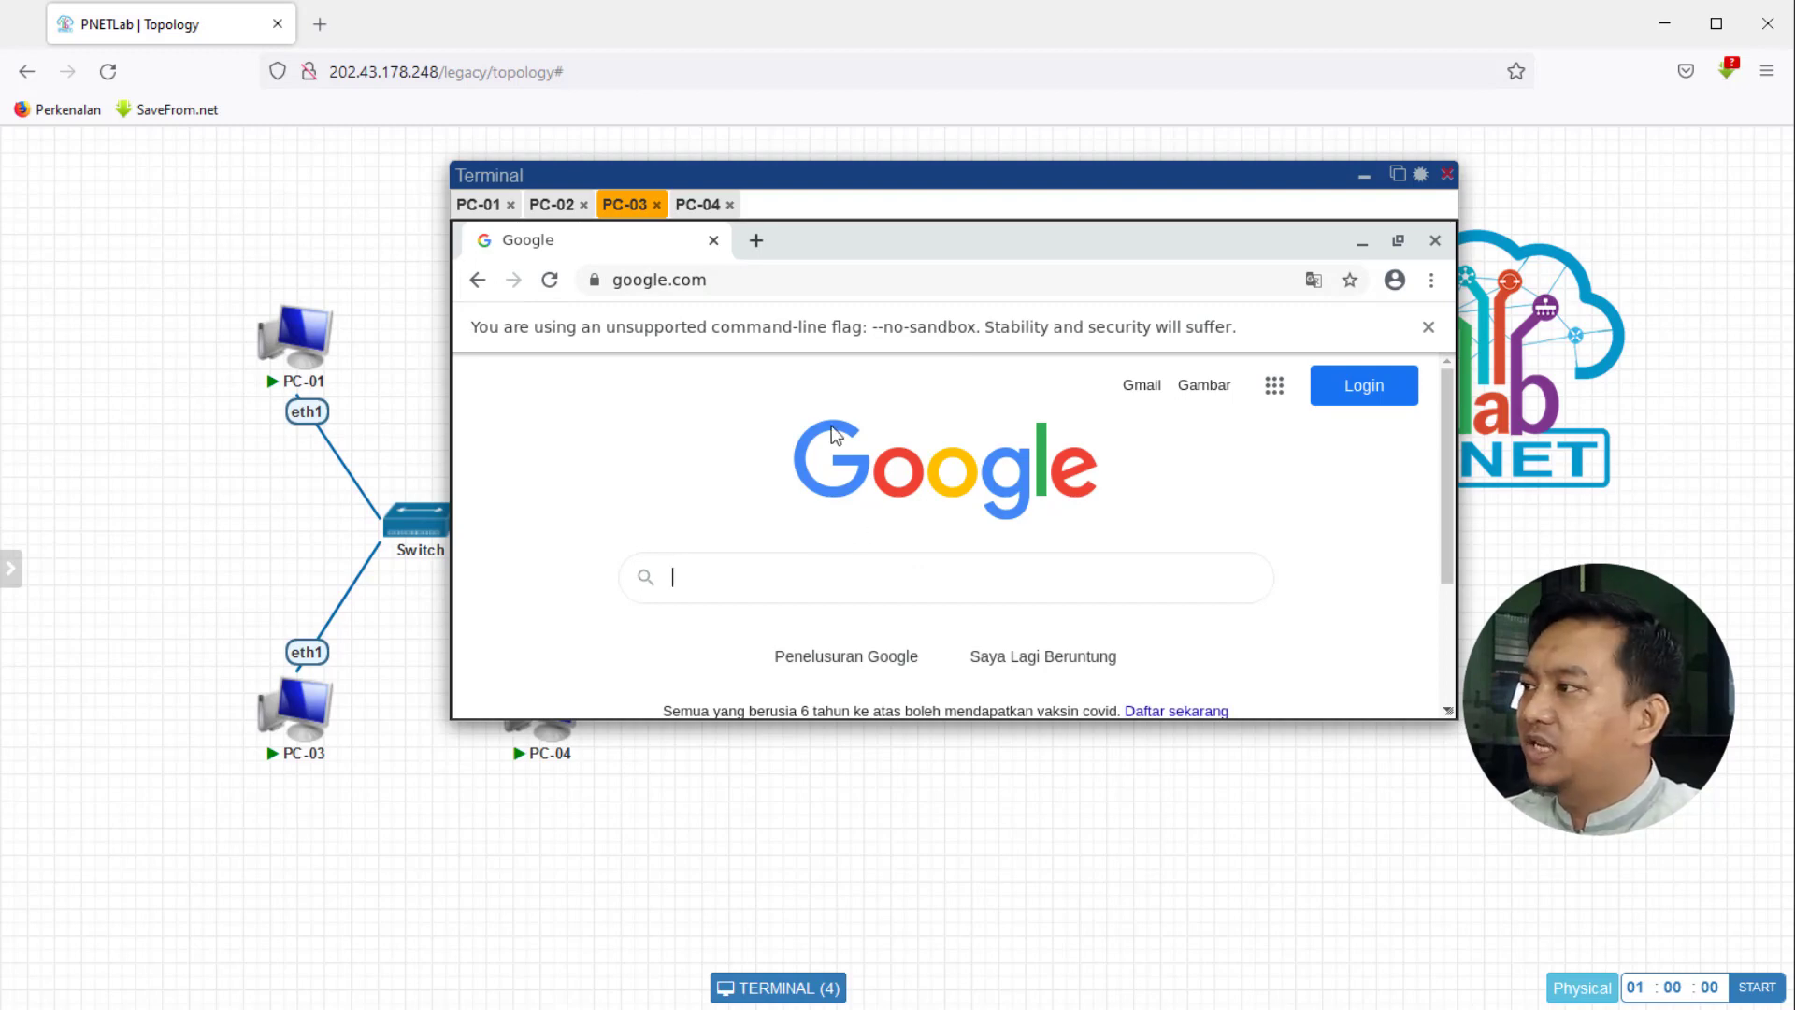
- On PC-04, close the terminal session, launch Google Chrome and load google.com to test internet access
click(696, 204)
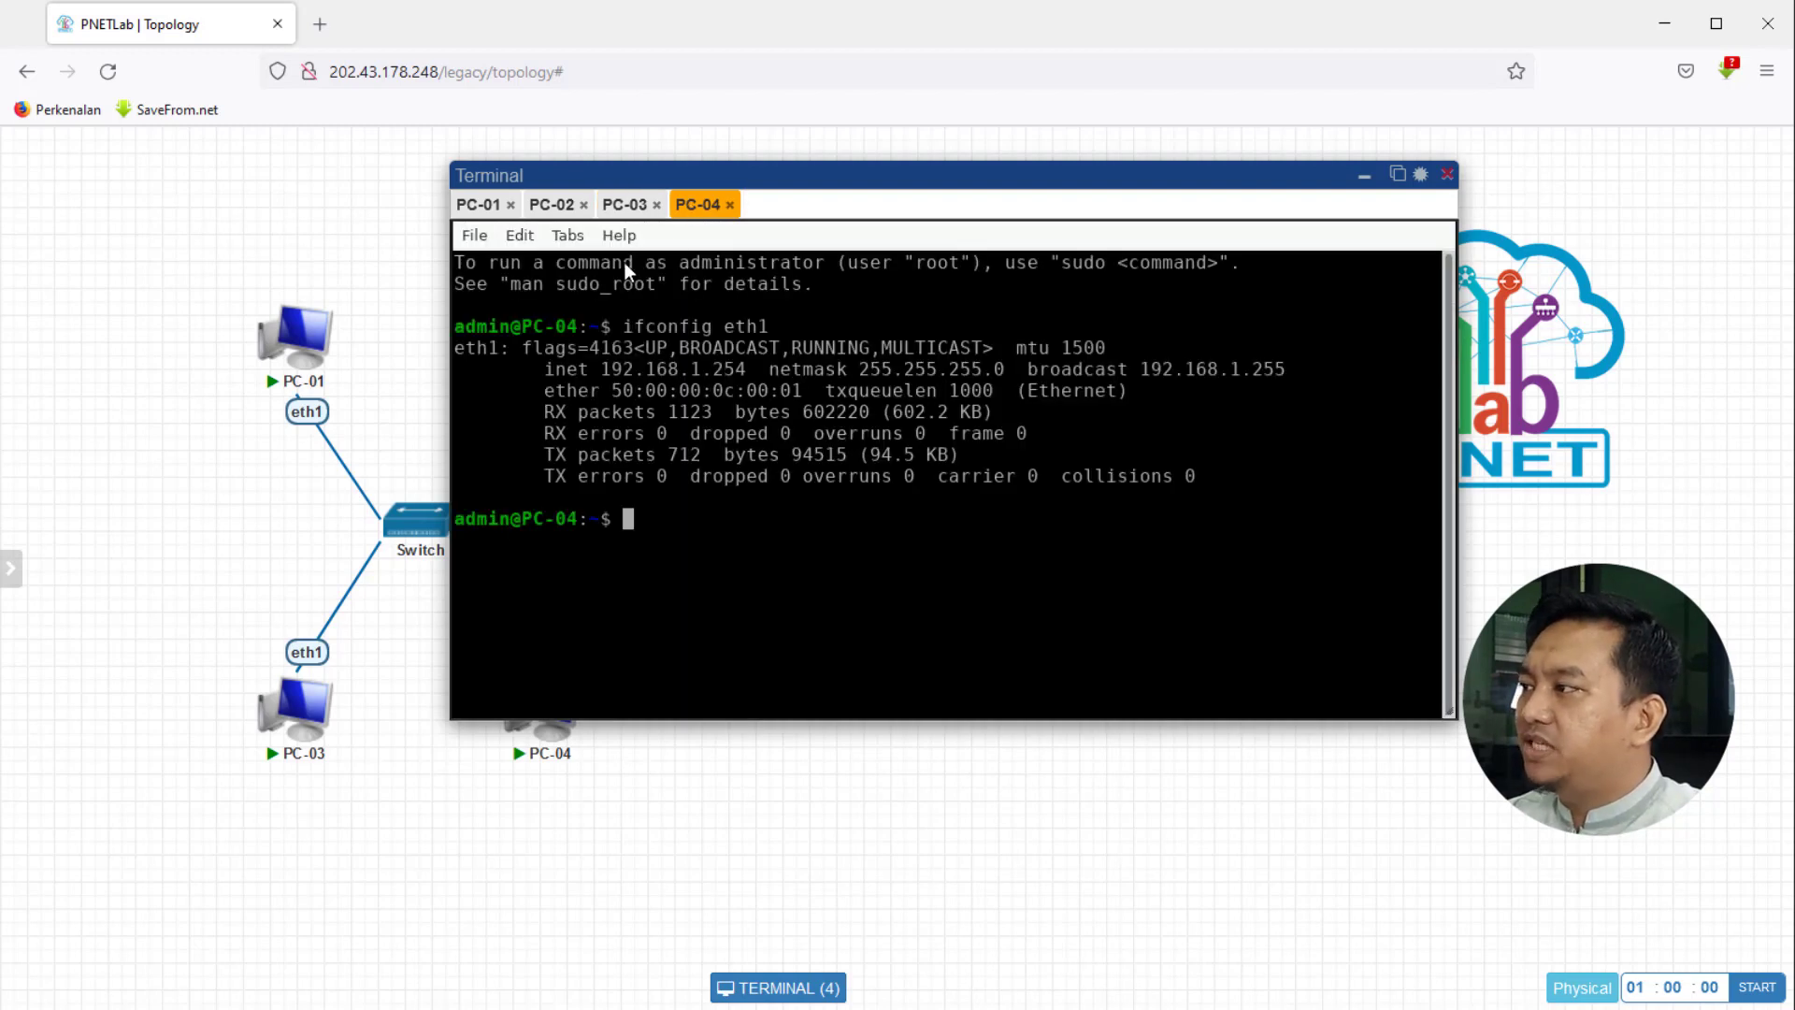
click(475, 234)
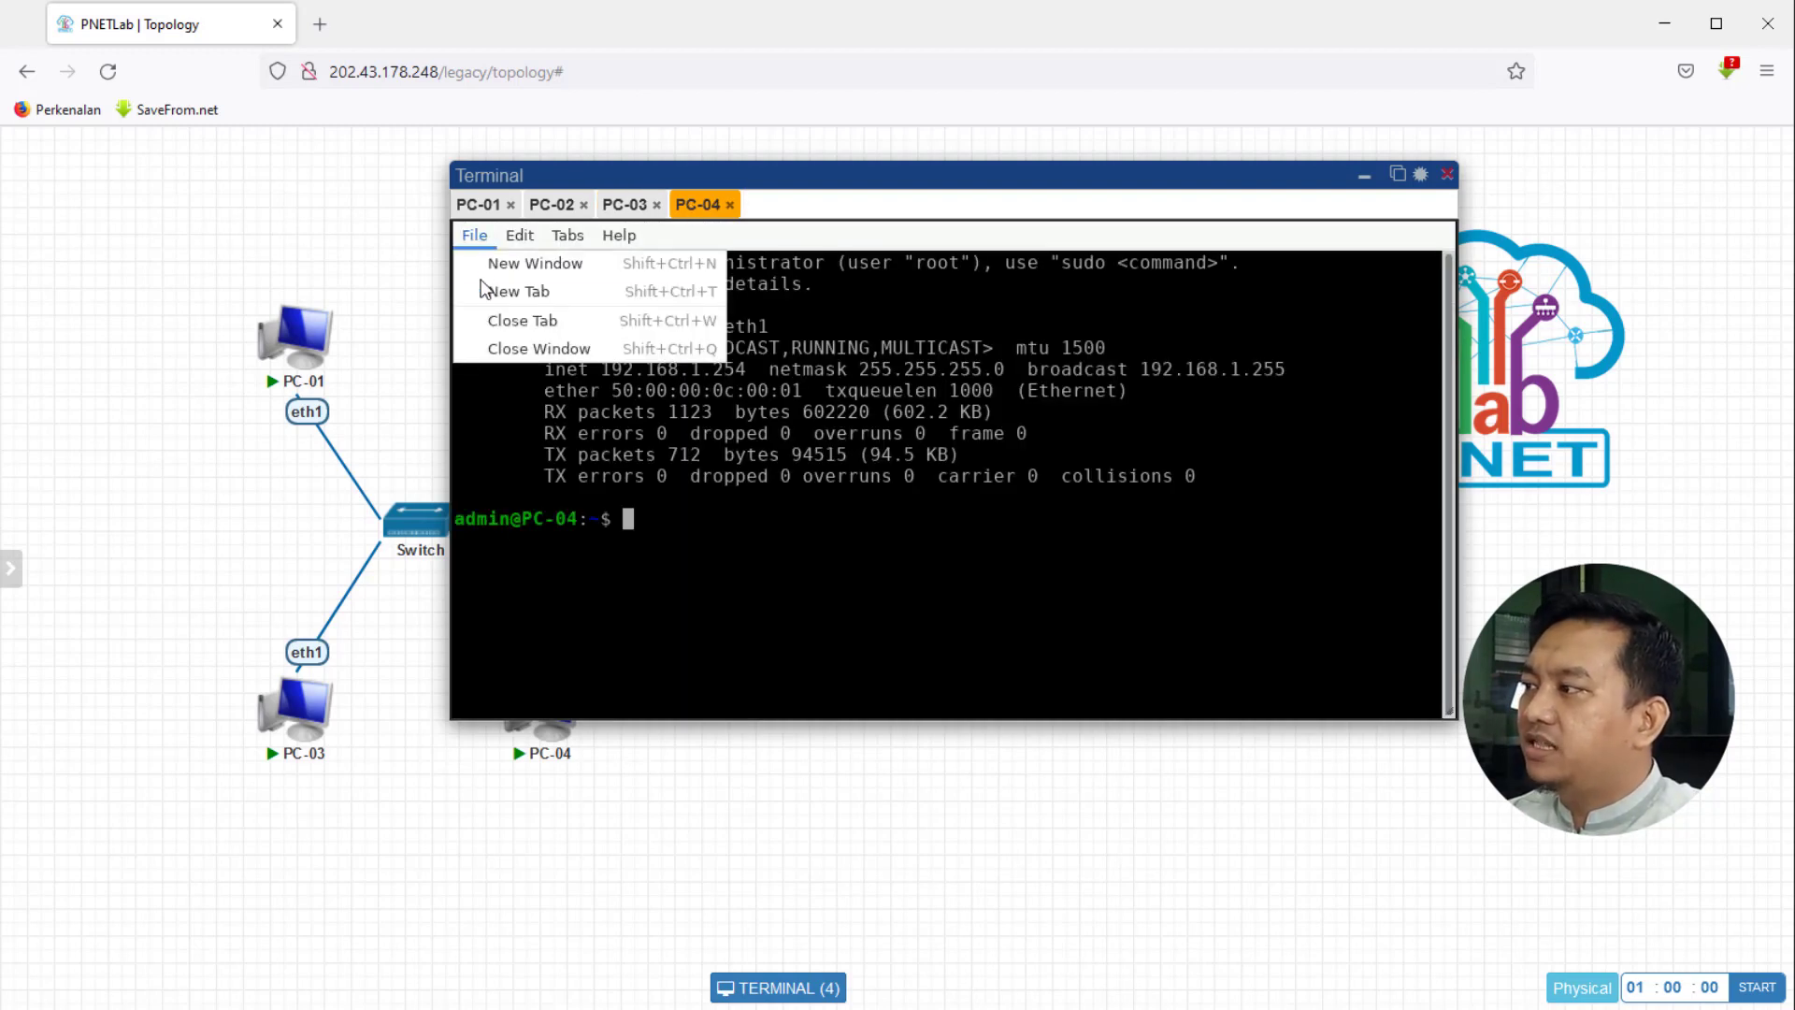
click(499, 327)
right_click(635, 353)
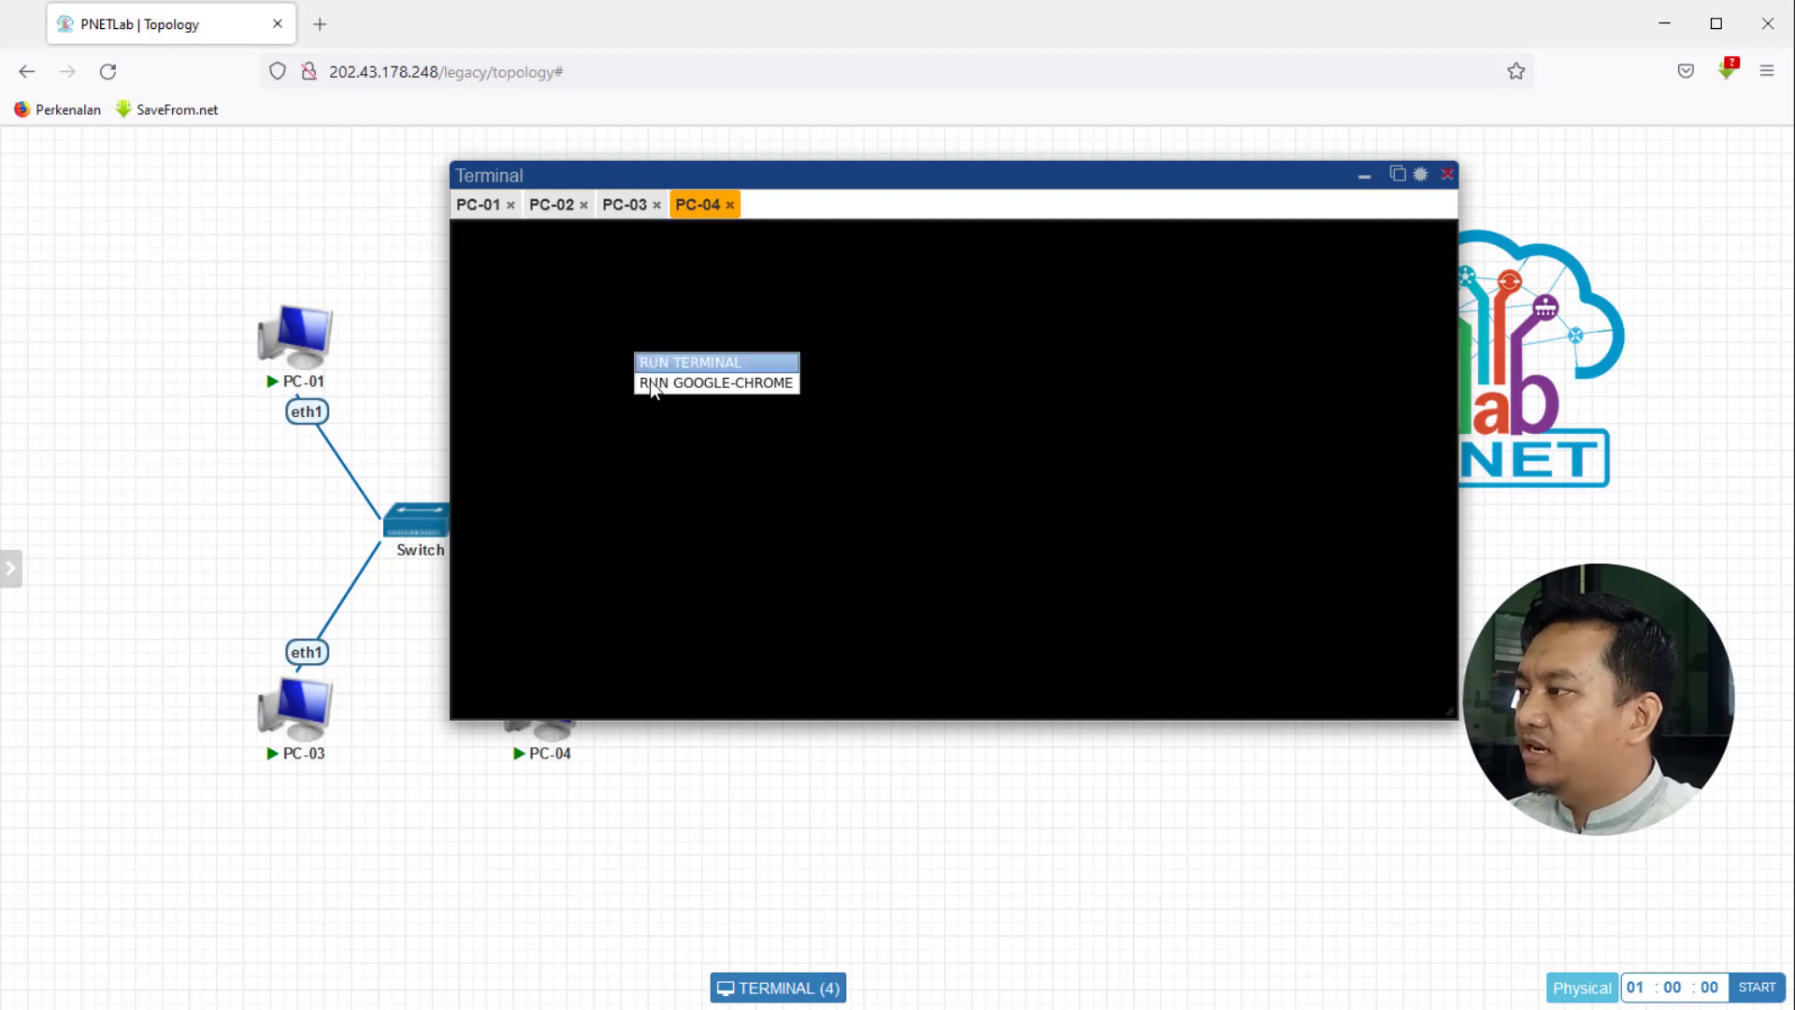
click(670, 383)
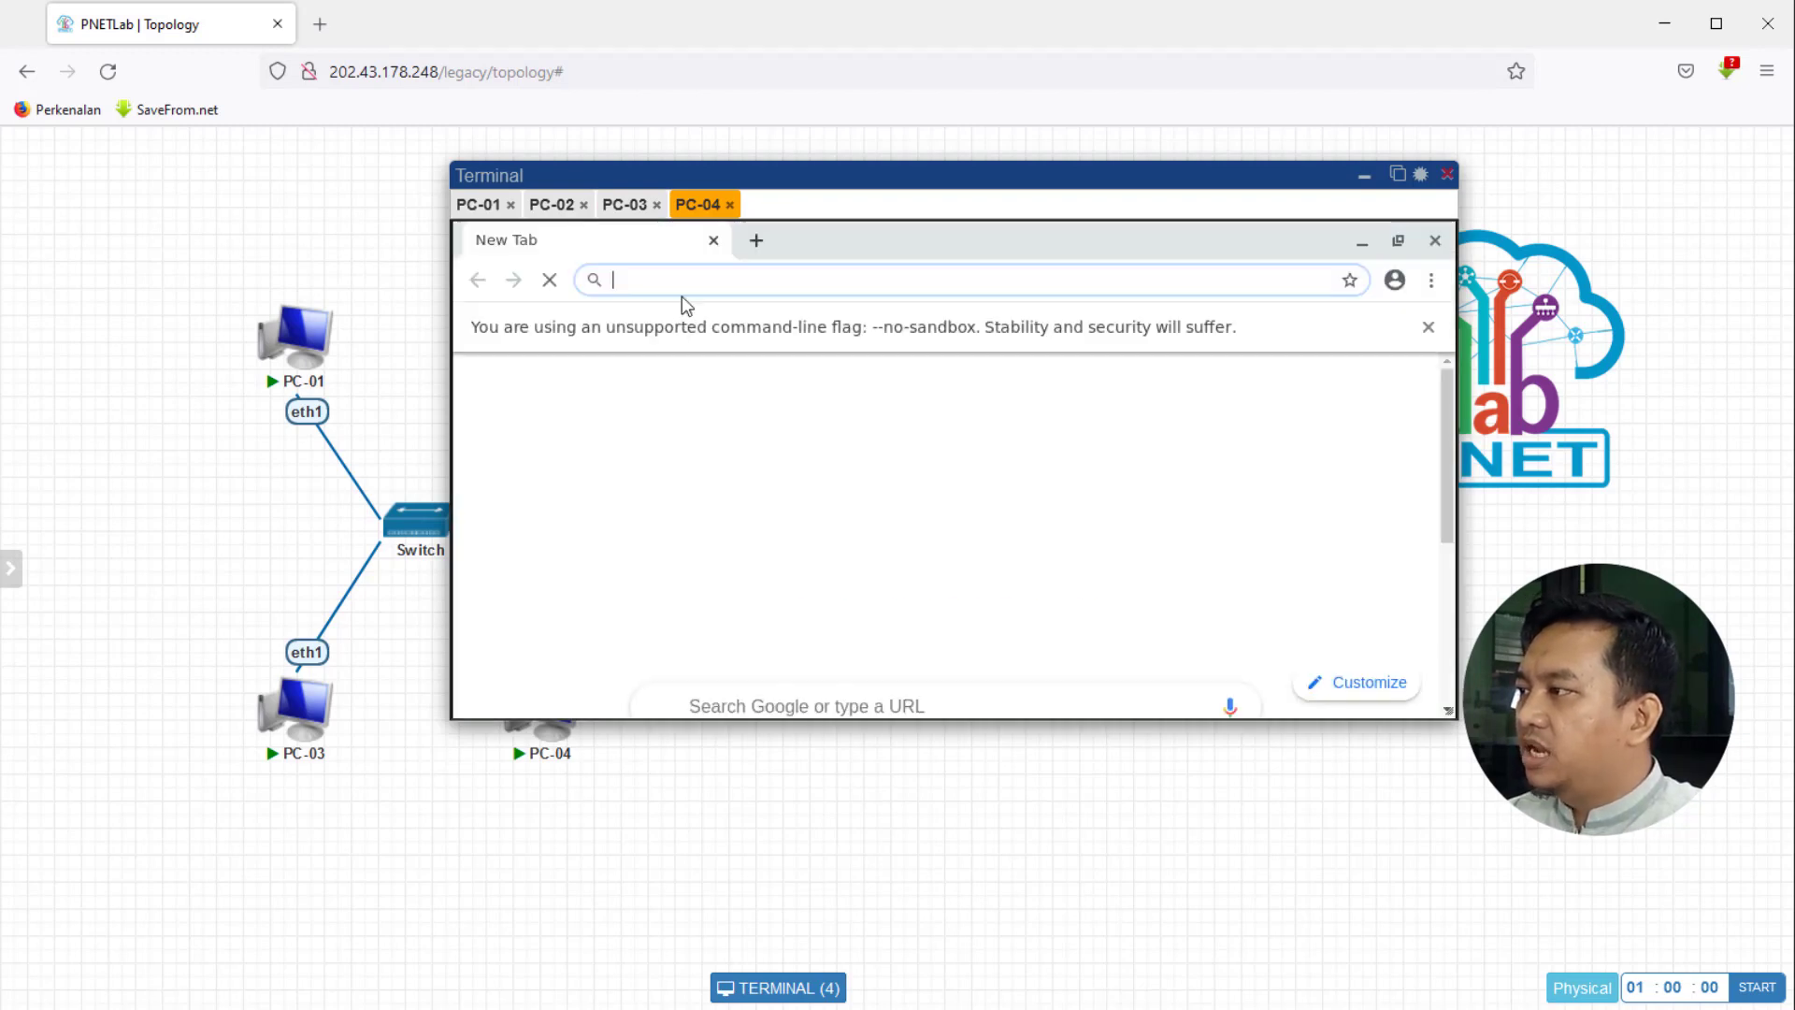
text(google)
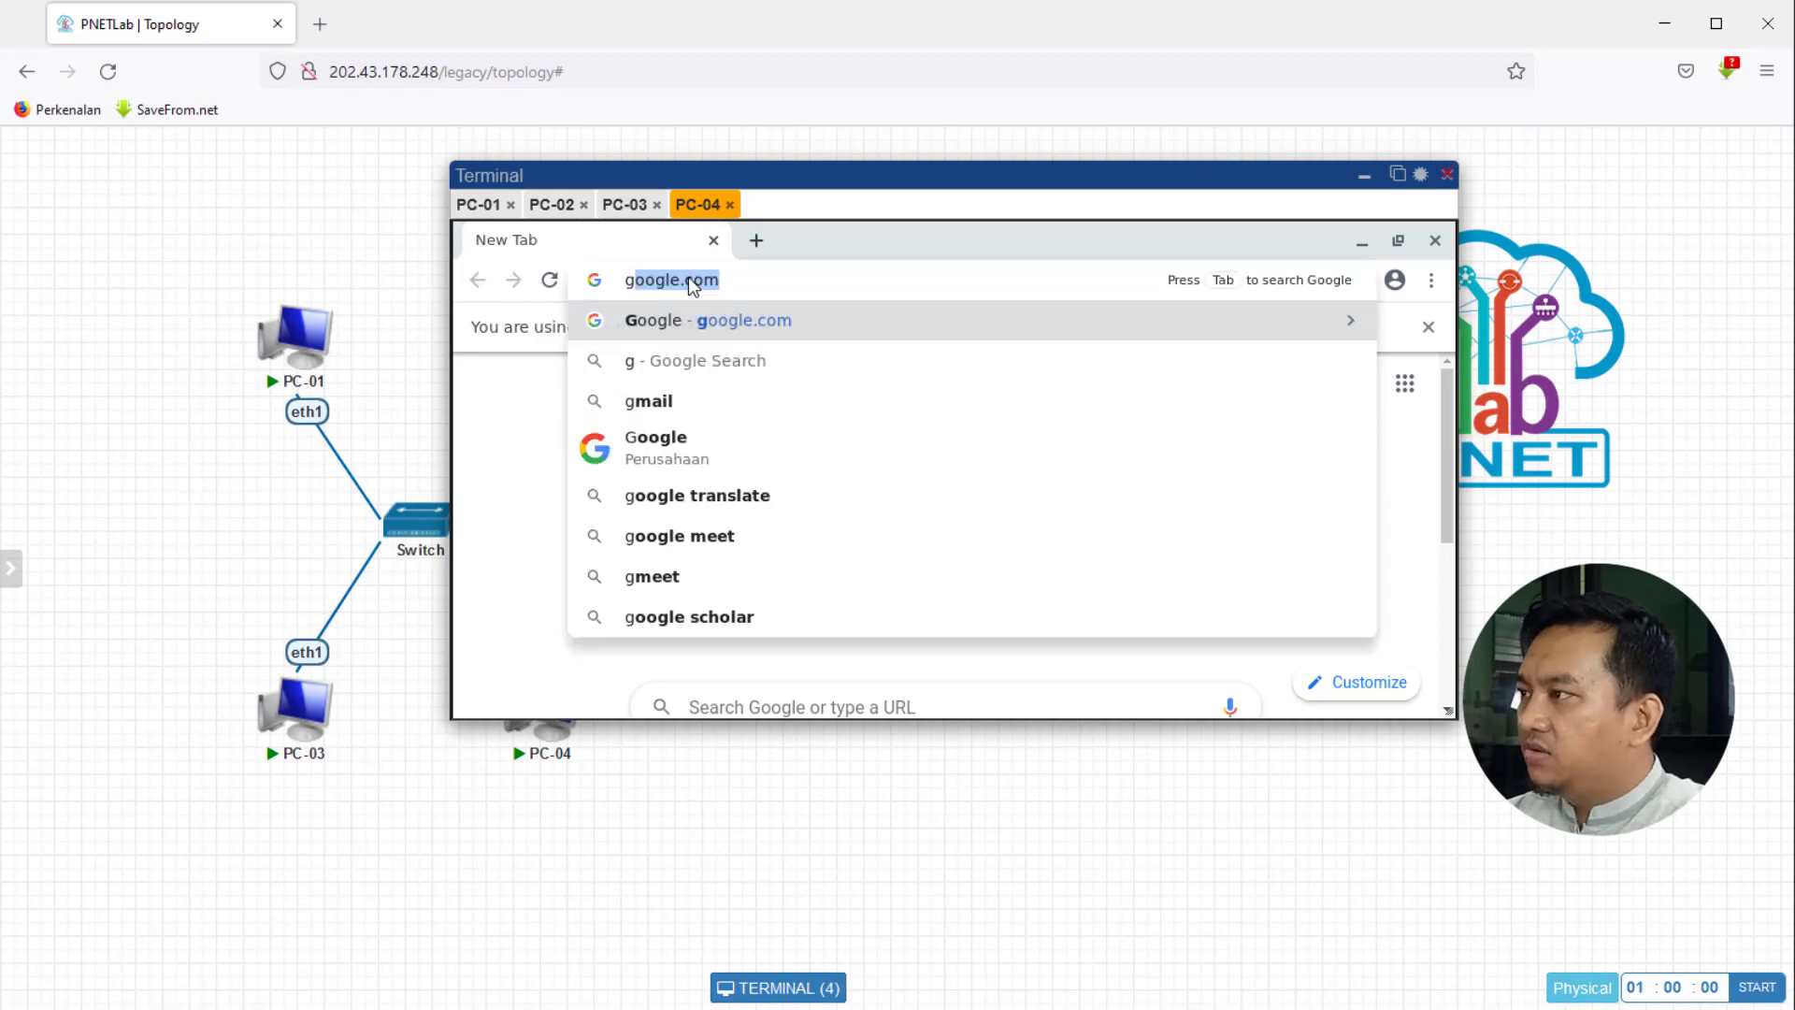
text(.com)
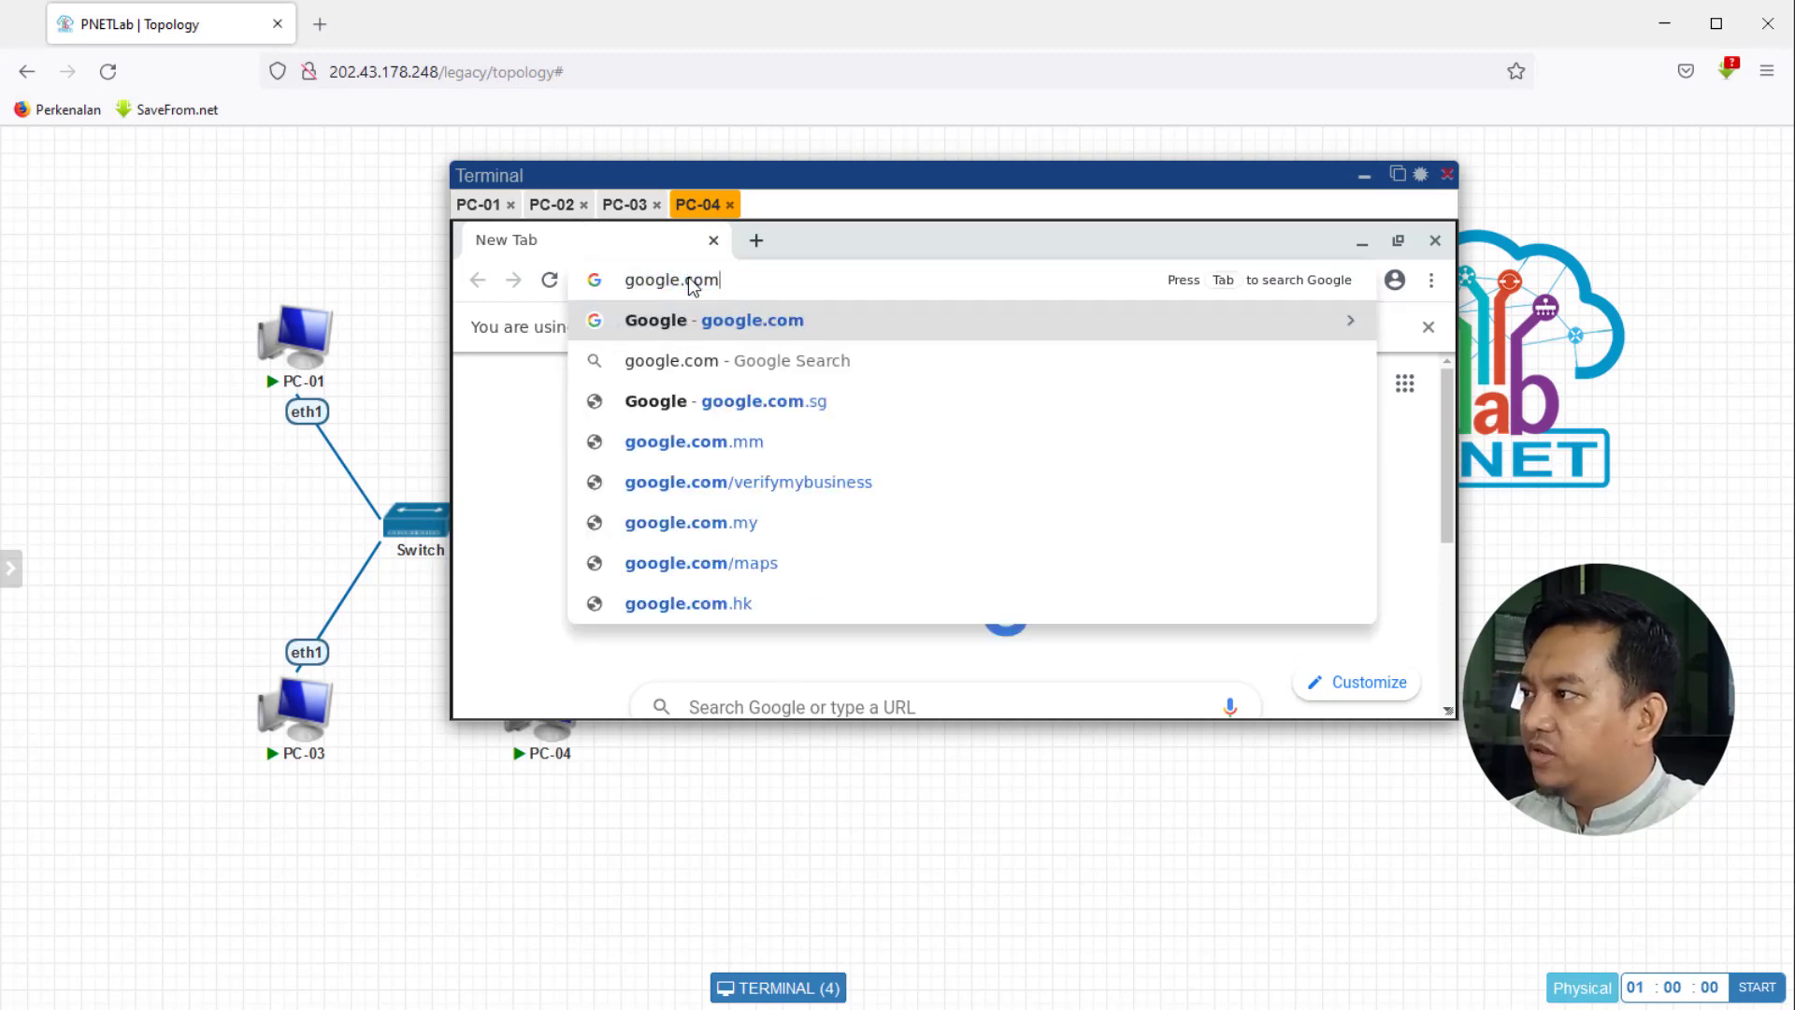
key(Return)
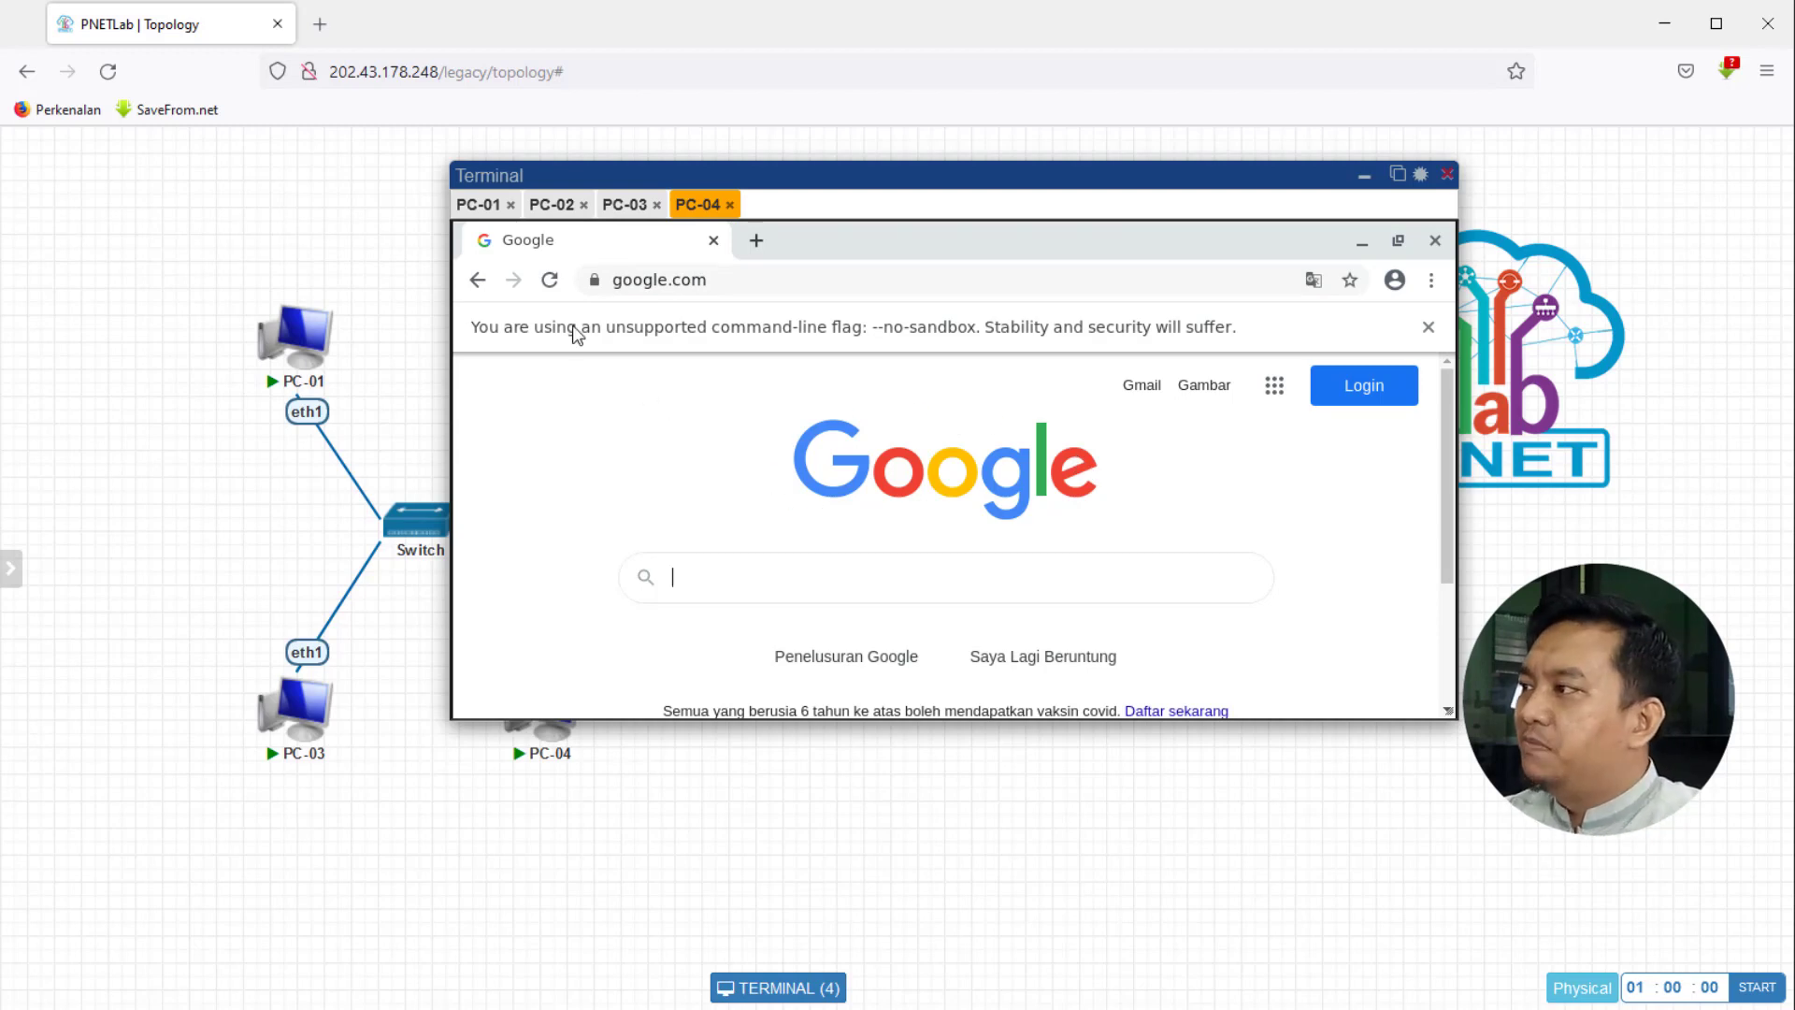
- Compare the google.com pages in Chrome on PC-01, PC-02, PC-03 and PC-04
click(472, 206)
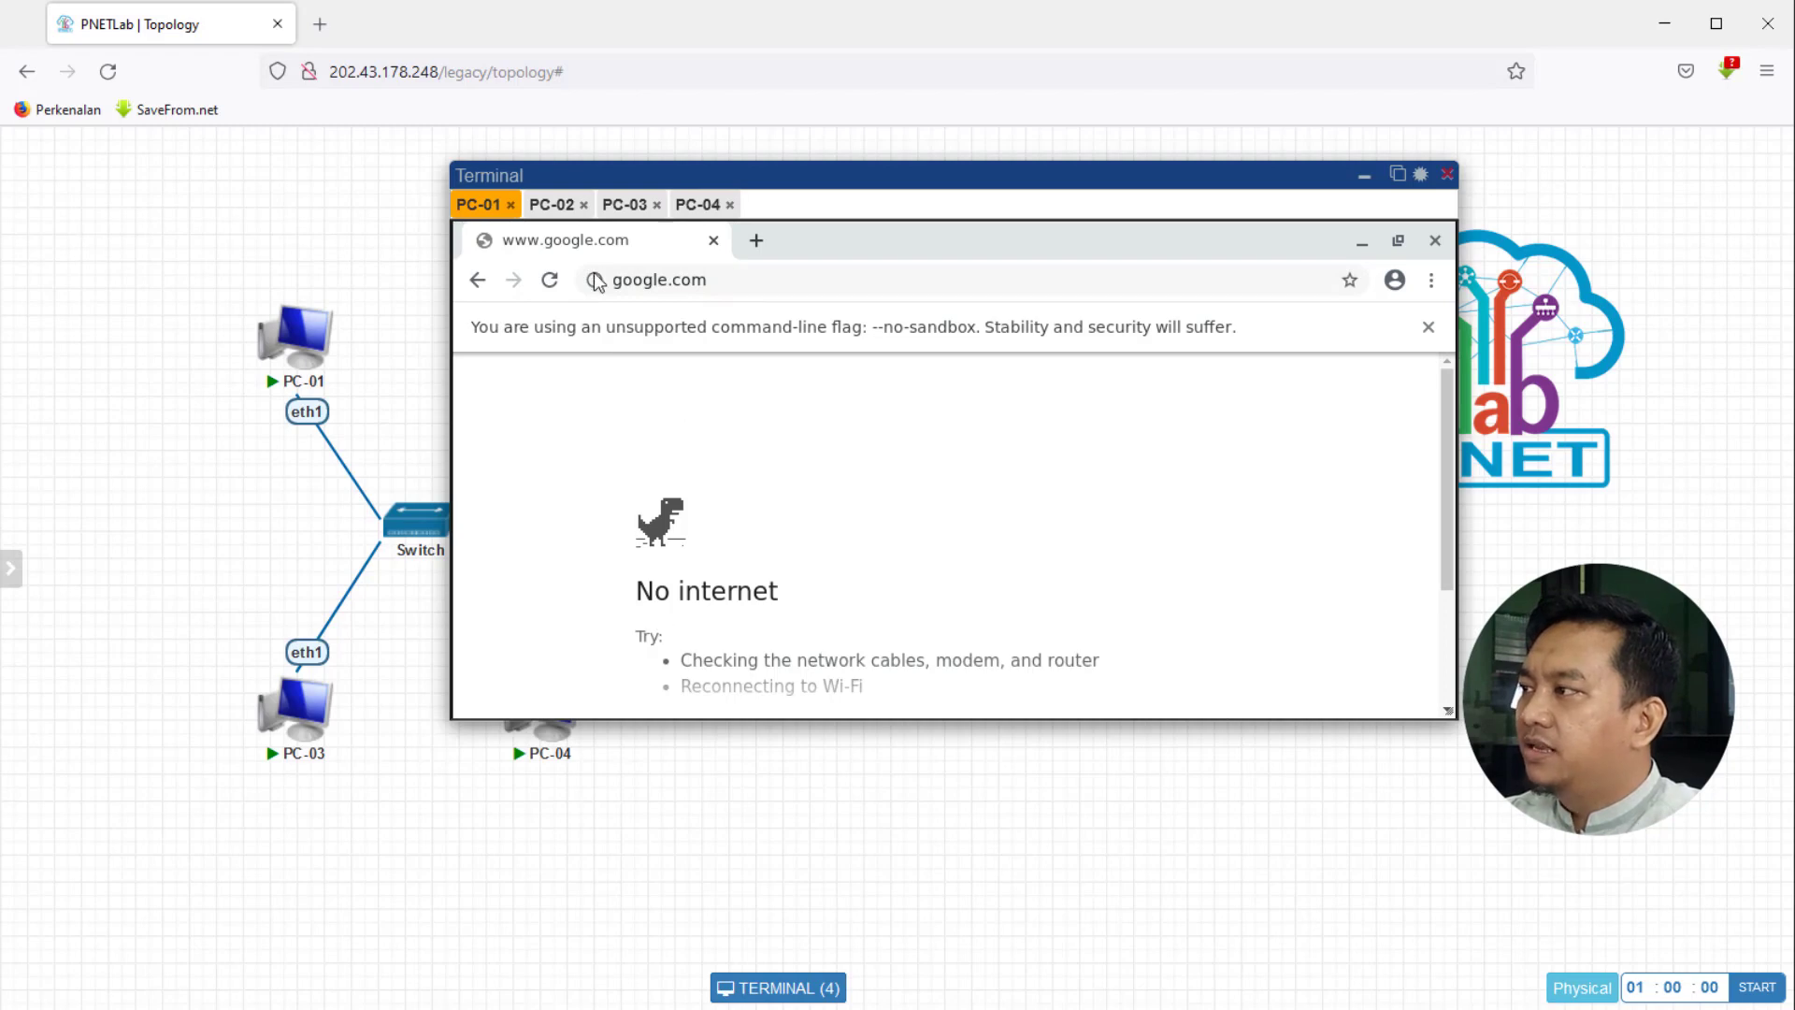
click(554, 206)
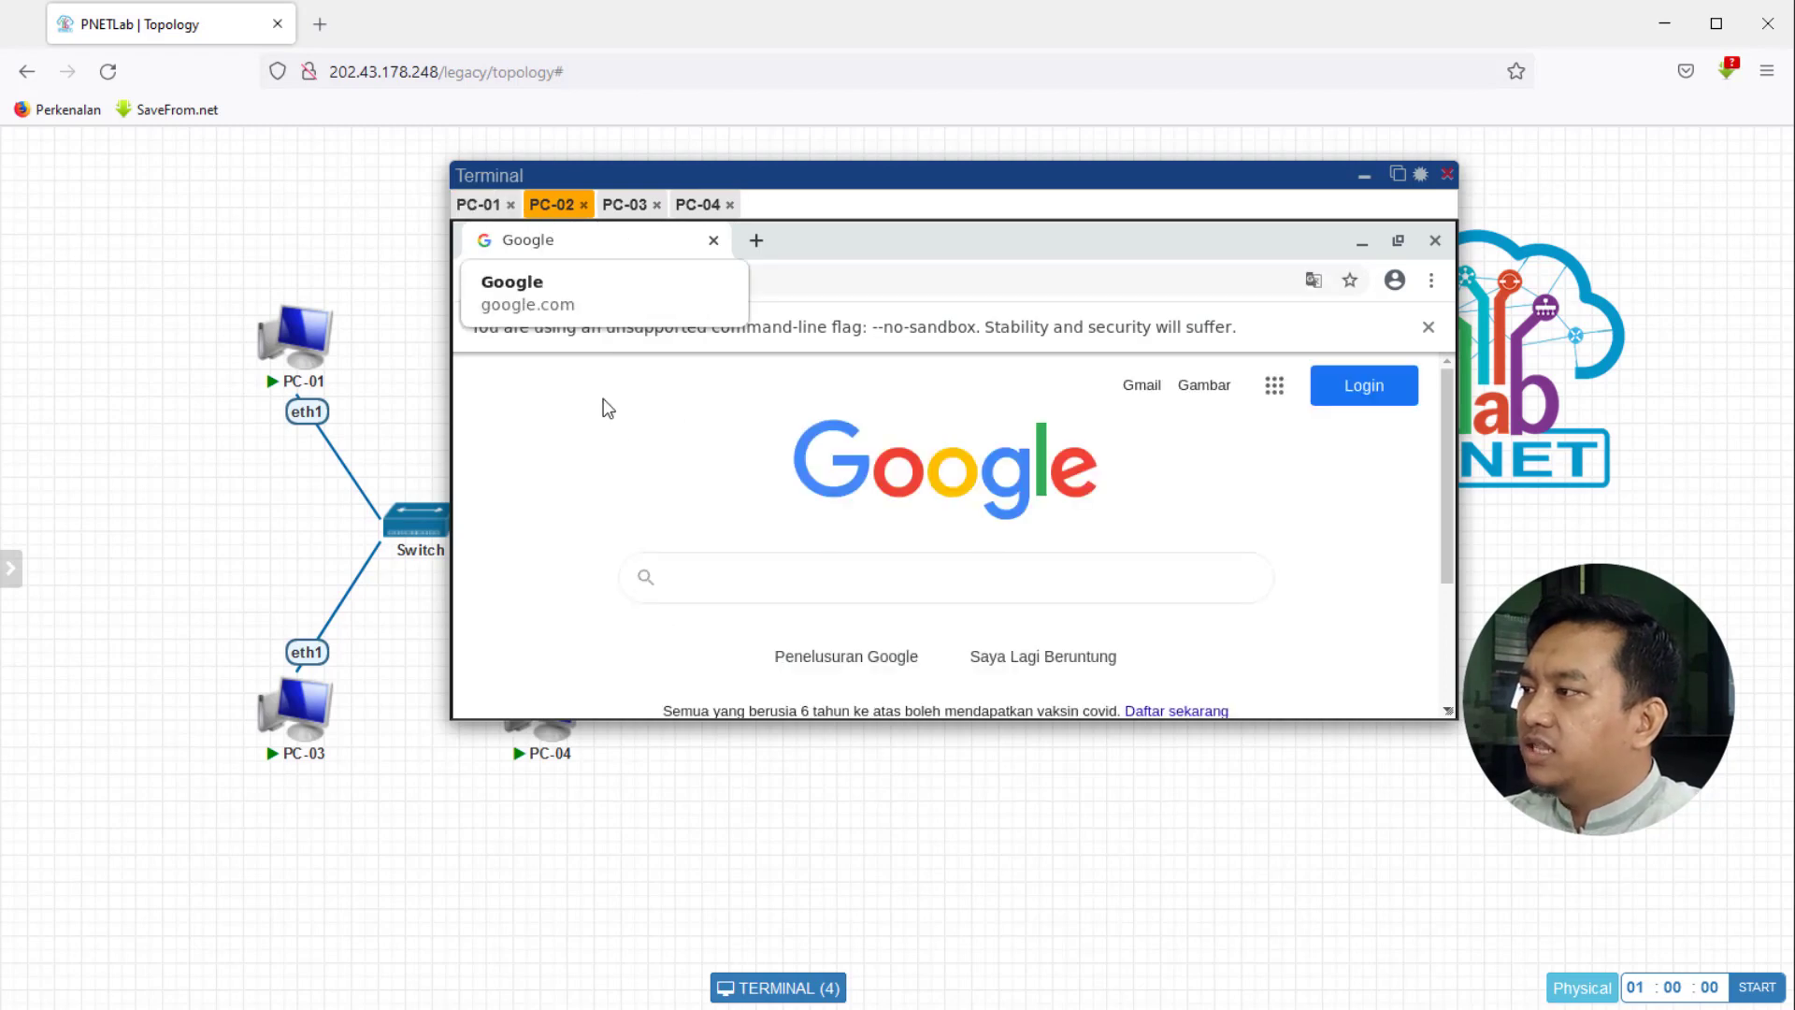
click(626, 206)
click(699, 206)
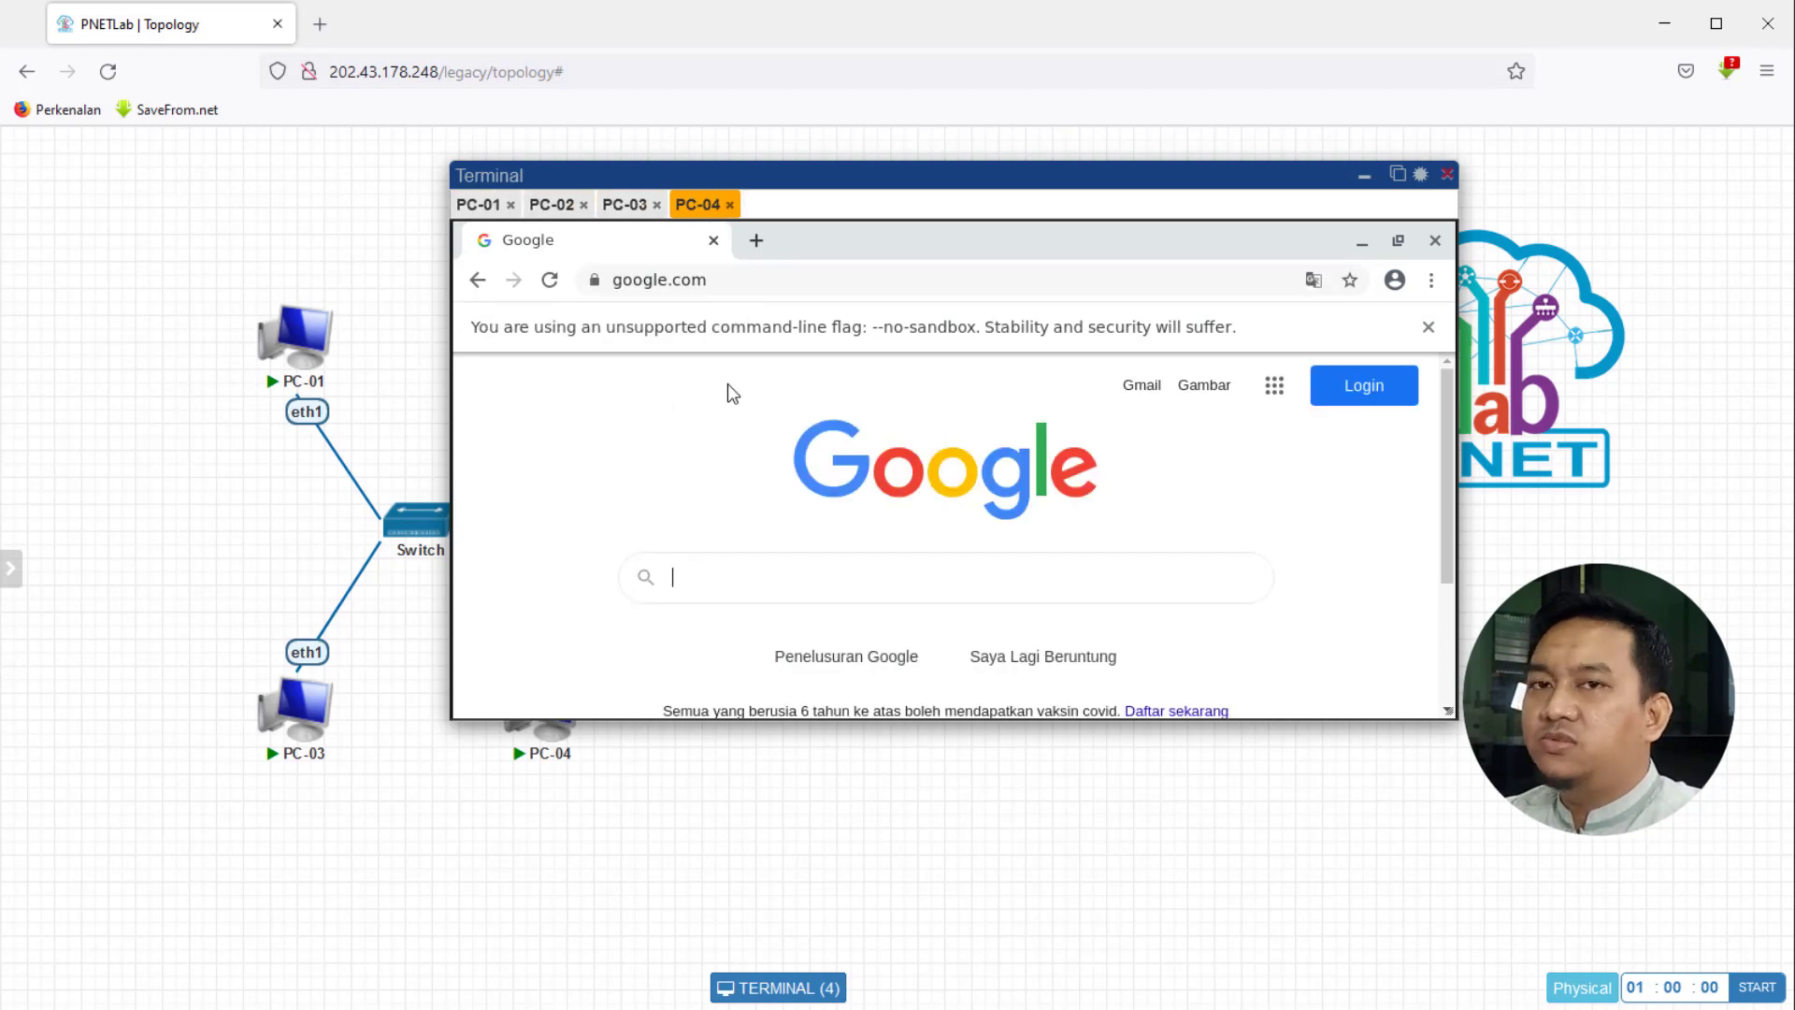
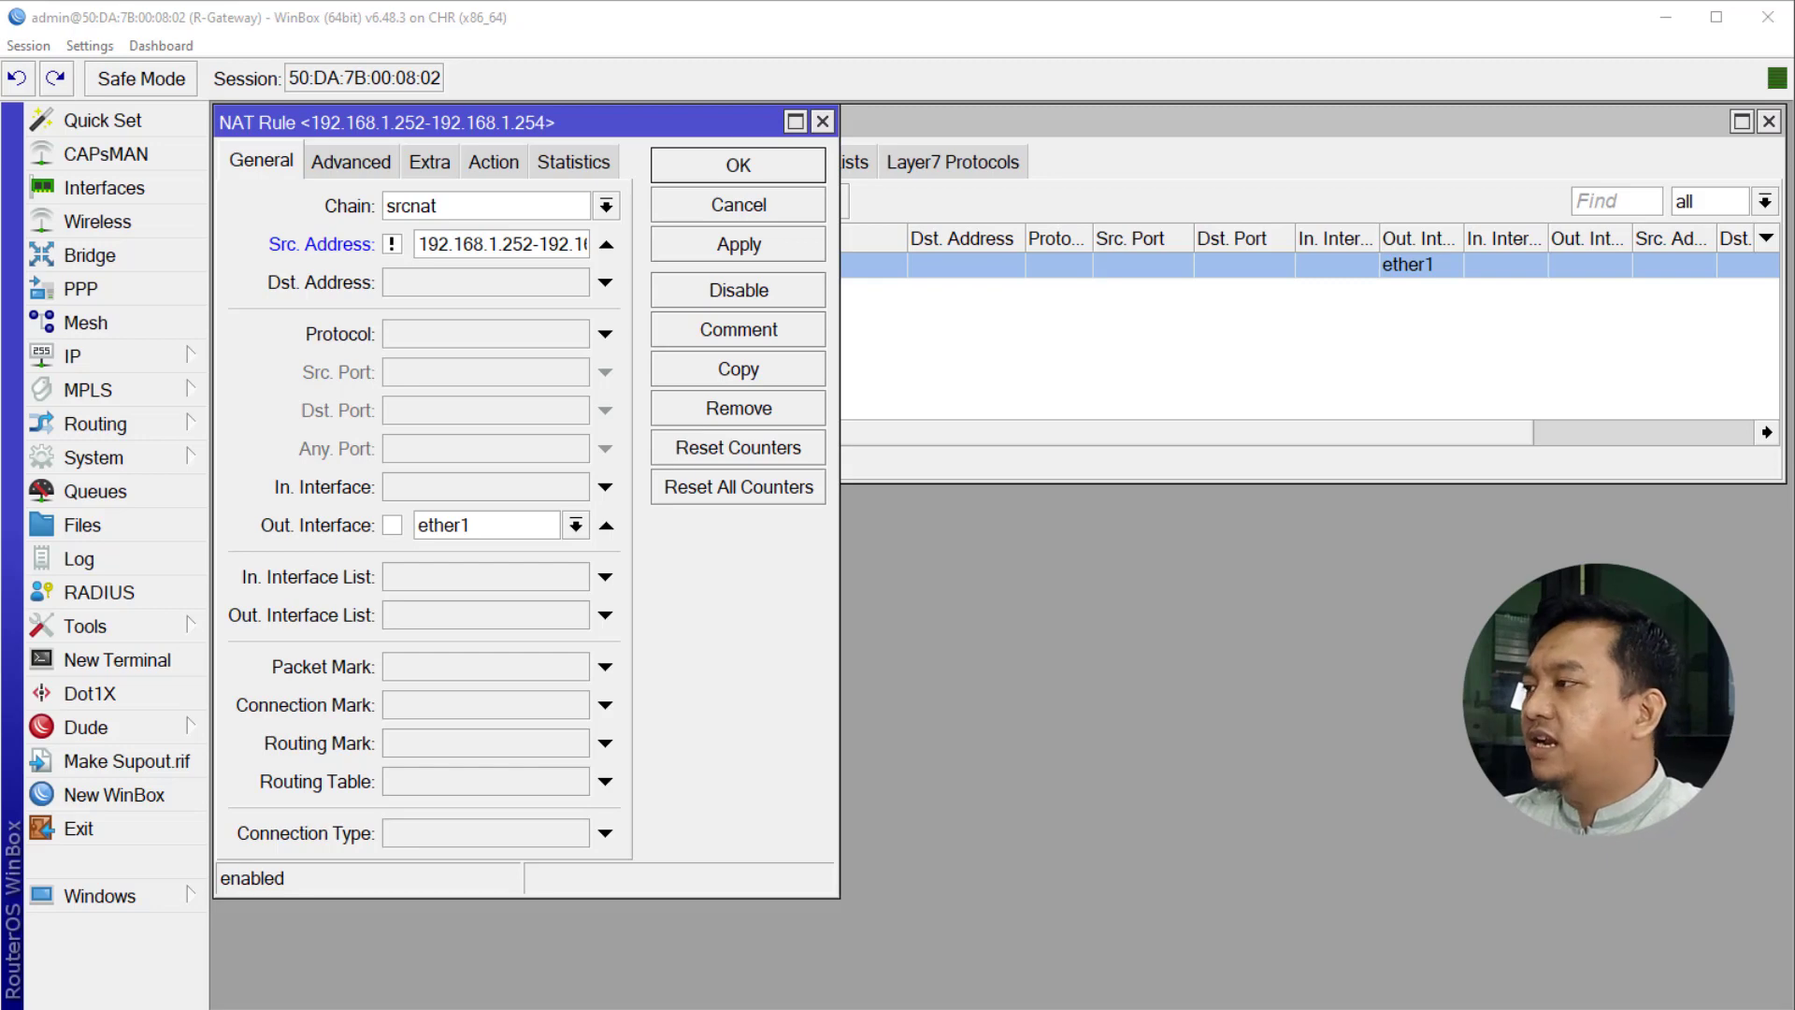
- In R-Gateway's NAT rule, try to apply the comma-separated addresses 192.168.1.252,192.168.1.254 as the negated source address
drag(841, 290, 1082, 280)
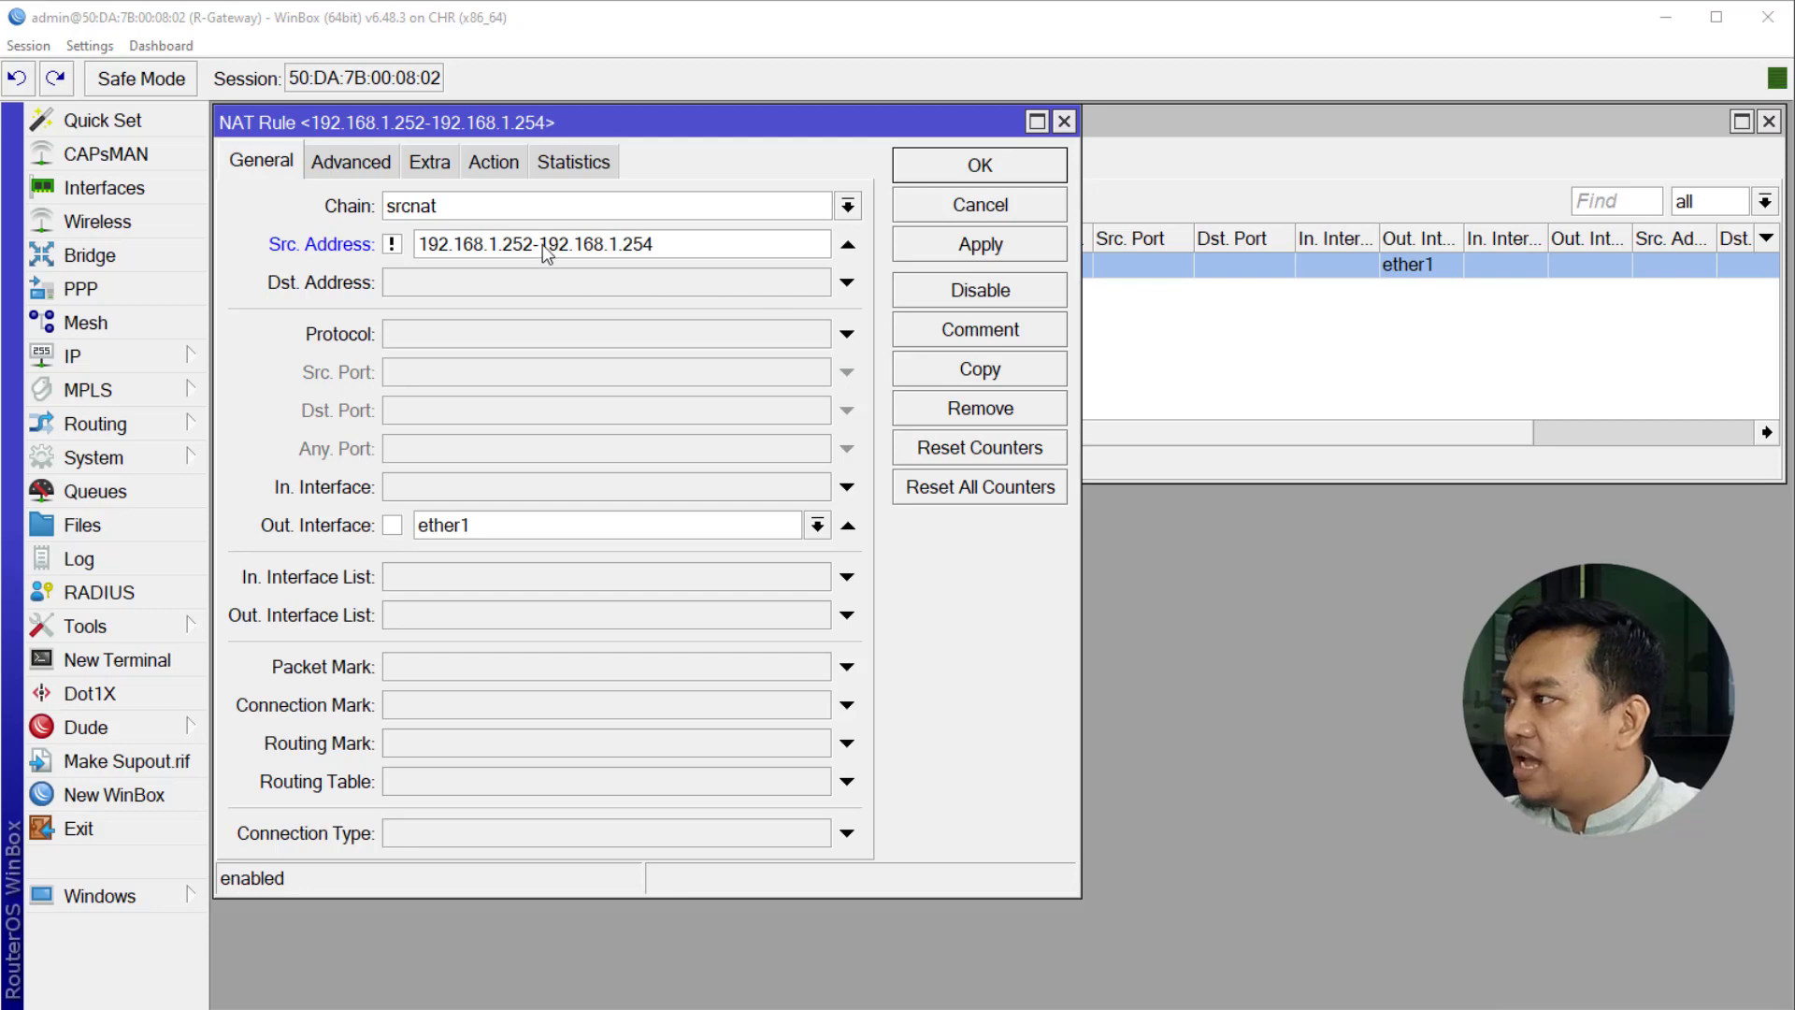
key(BackSpace)
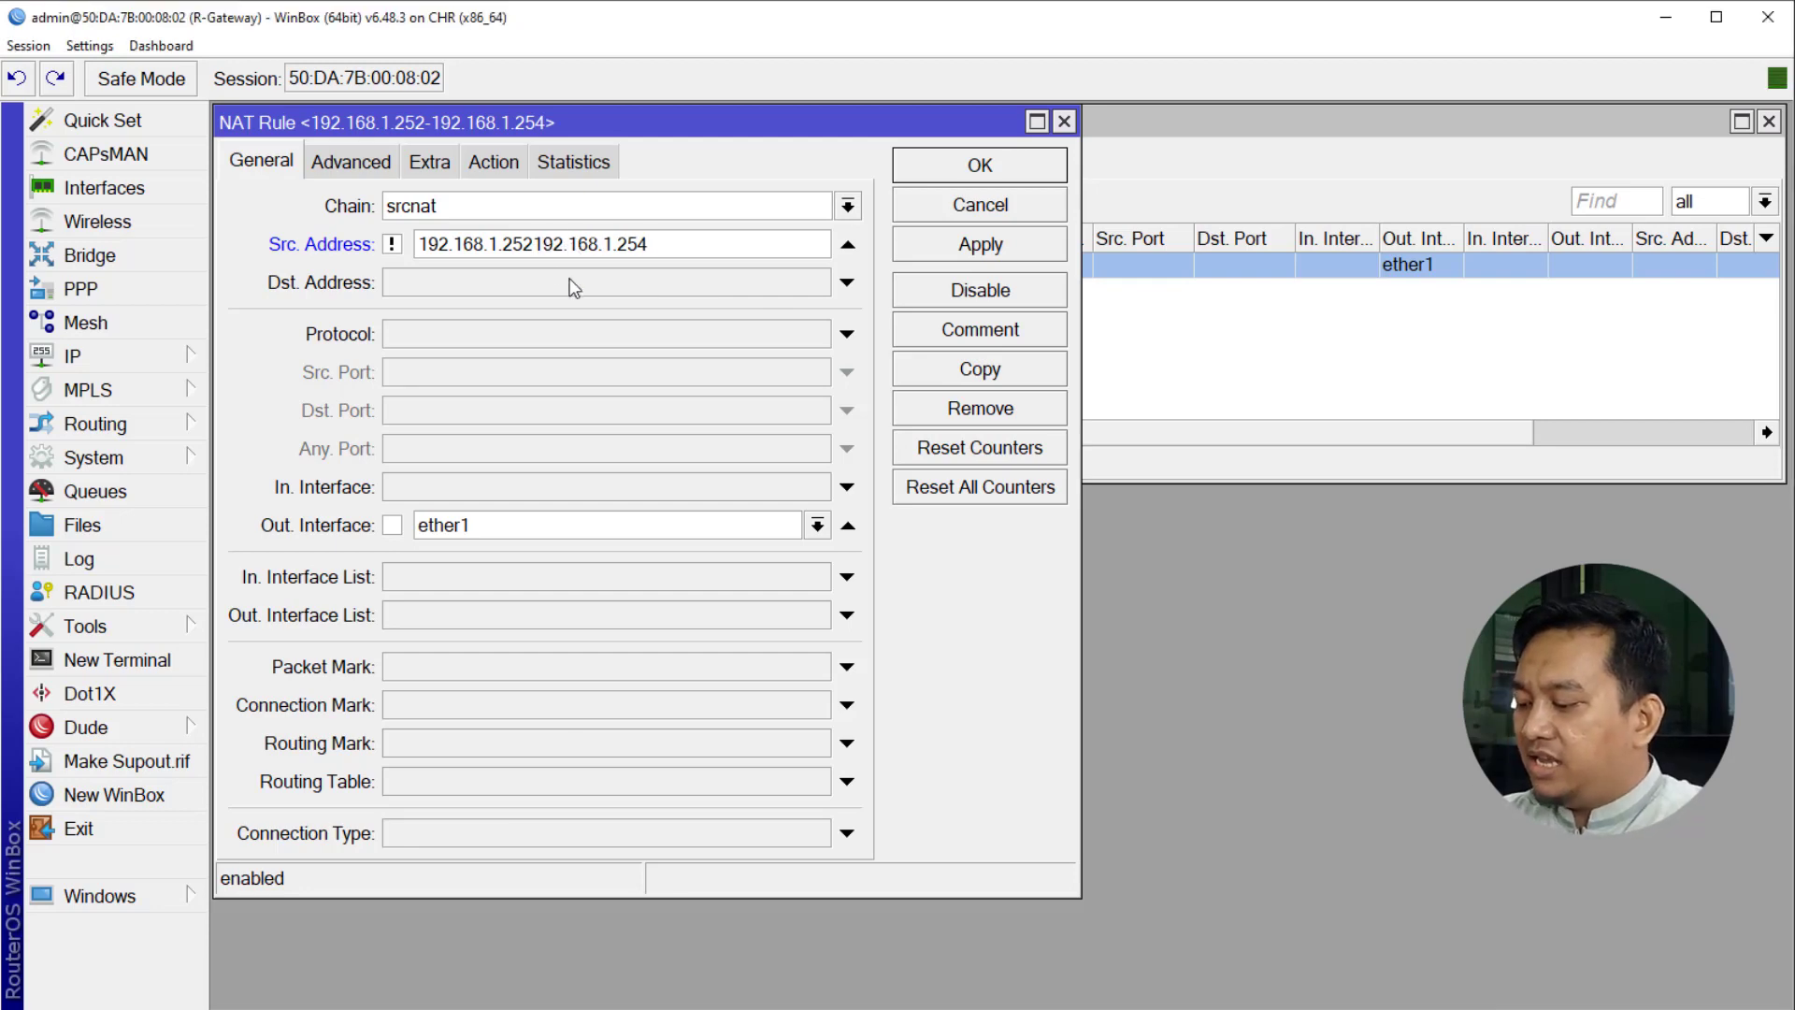
text(,)
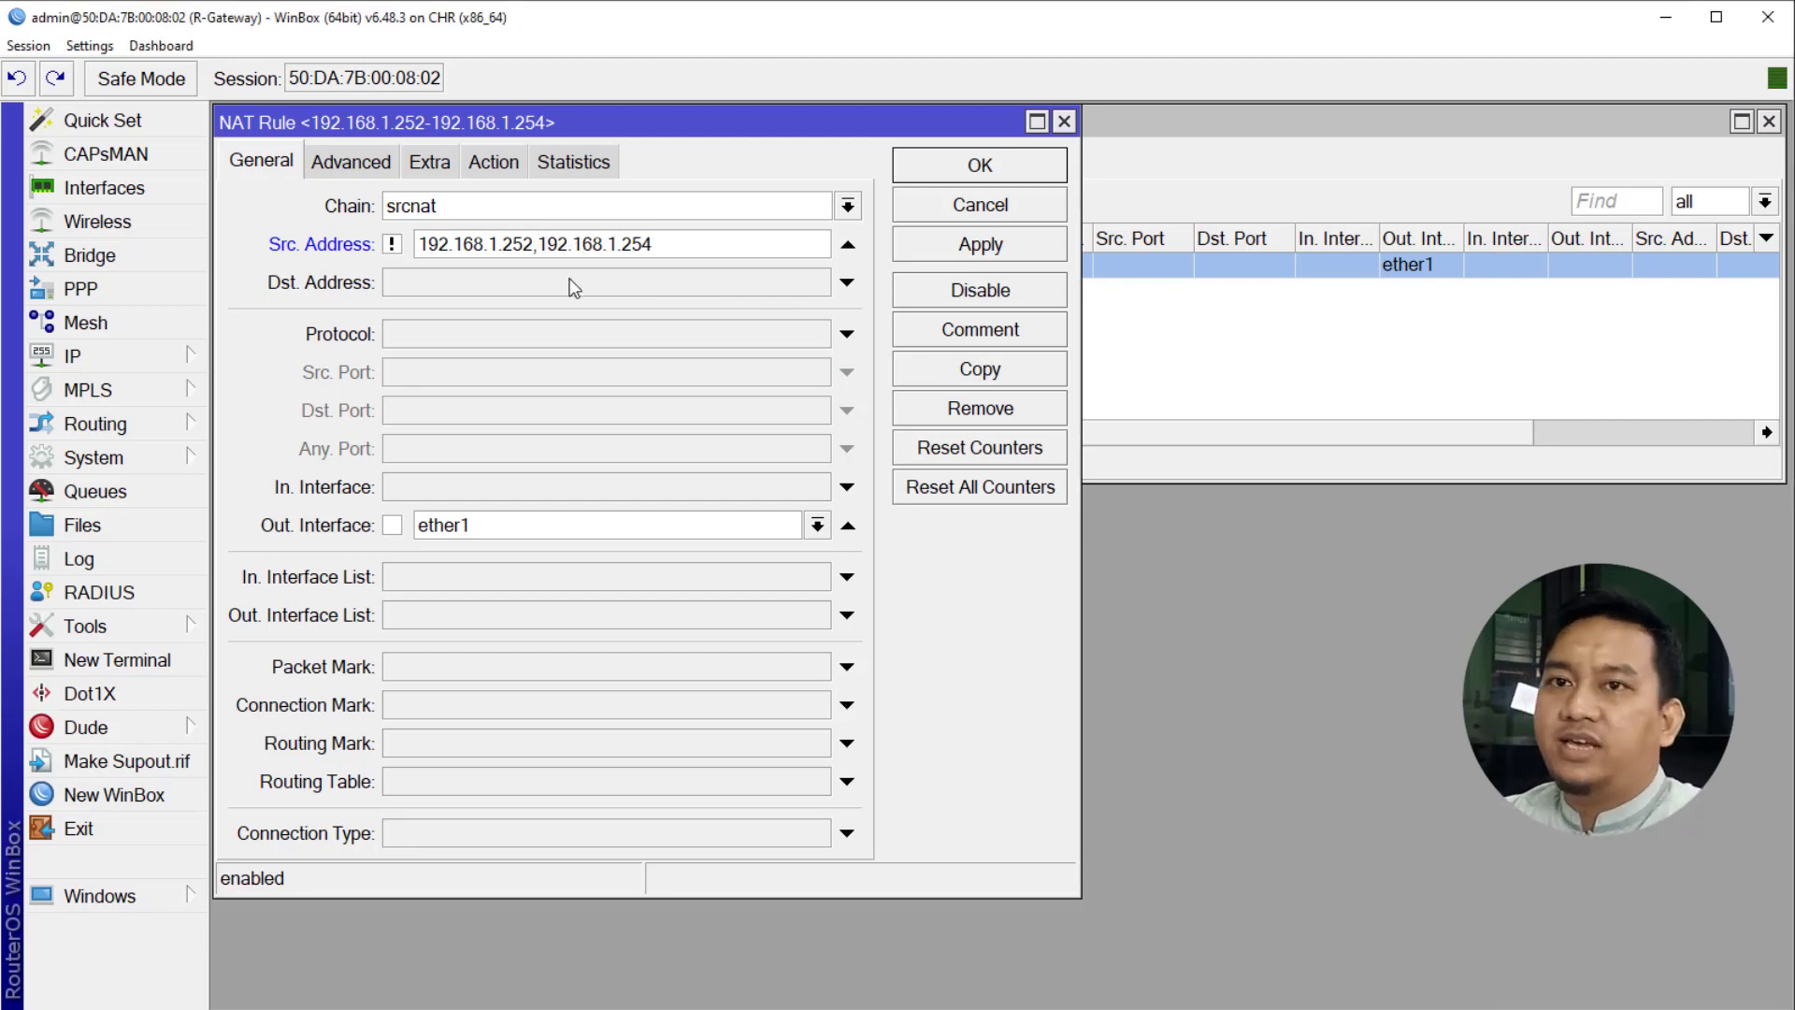
click(980, 248)
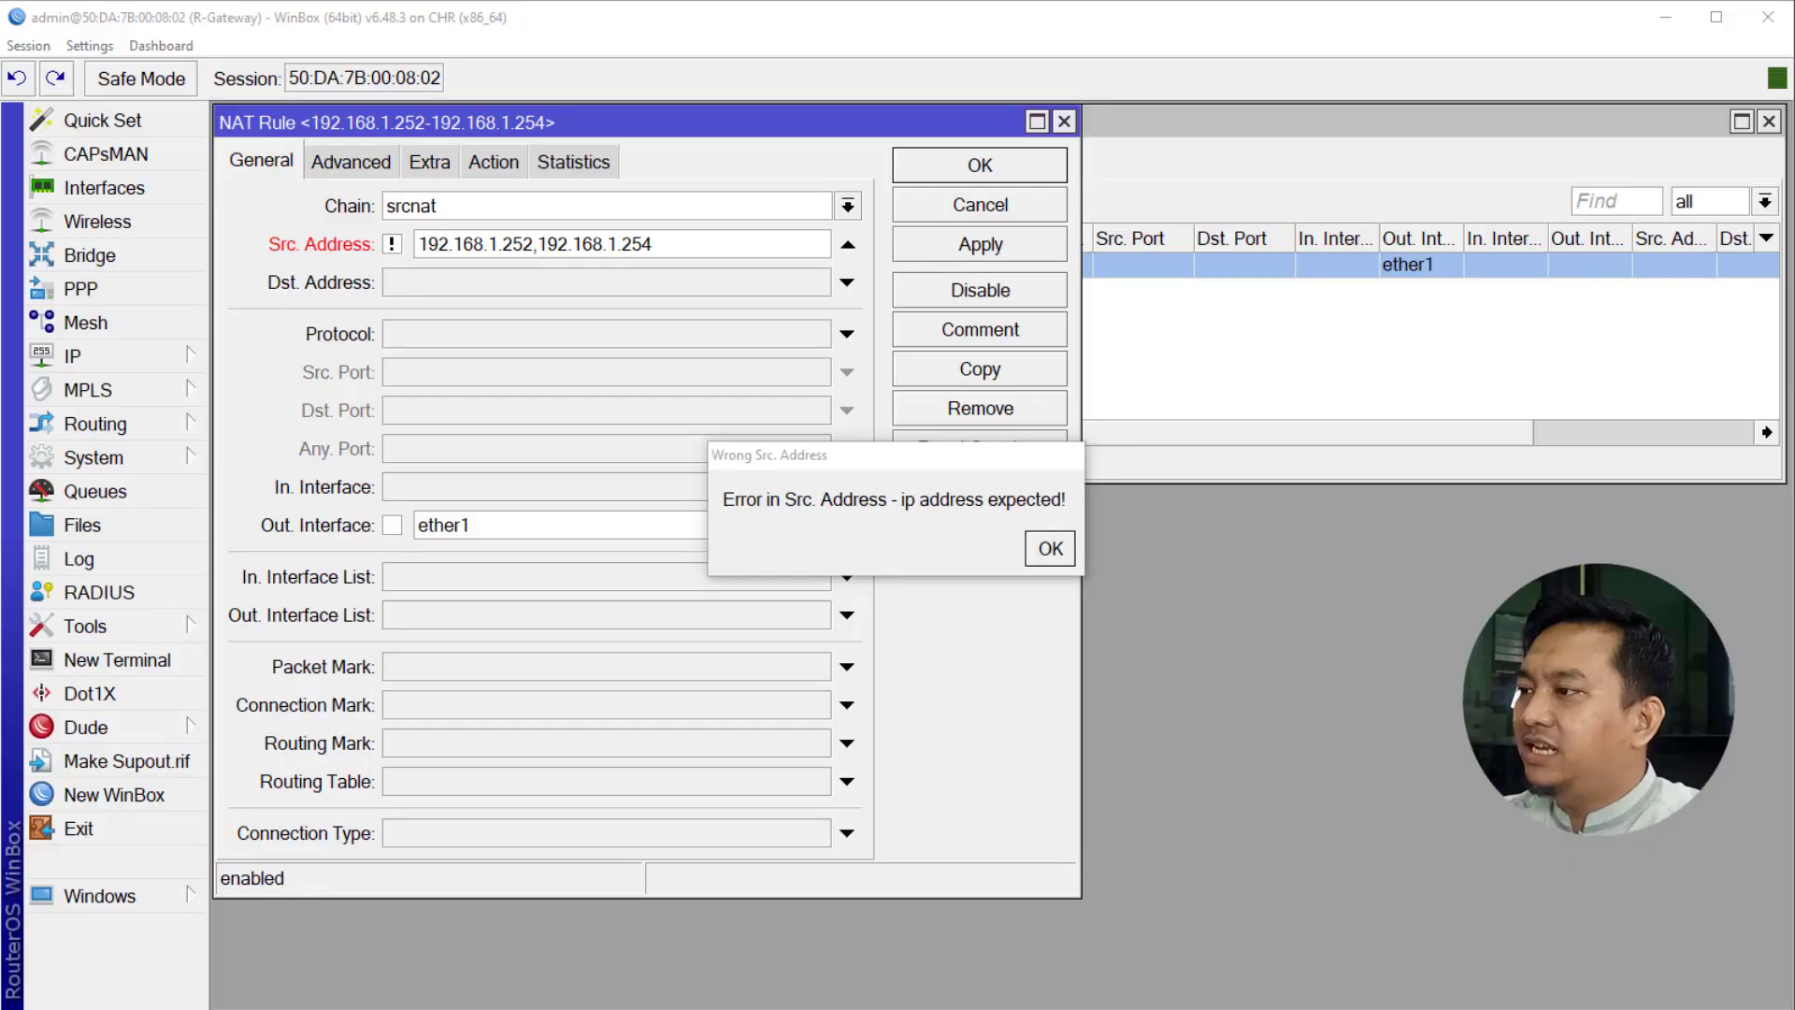
click(1050, 548)
- Clear the masquerade rule's source address and save the rule
click(847, 244)
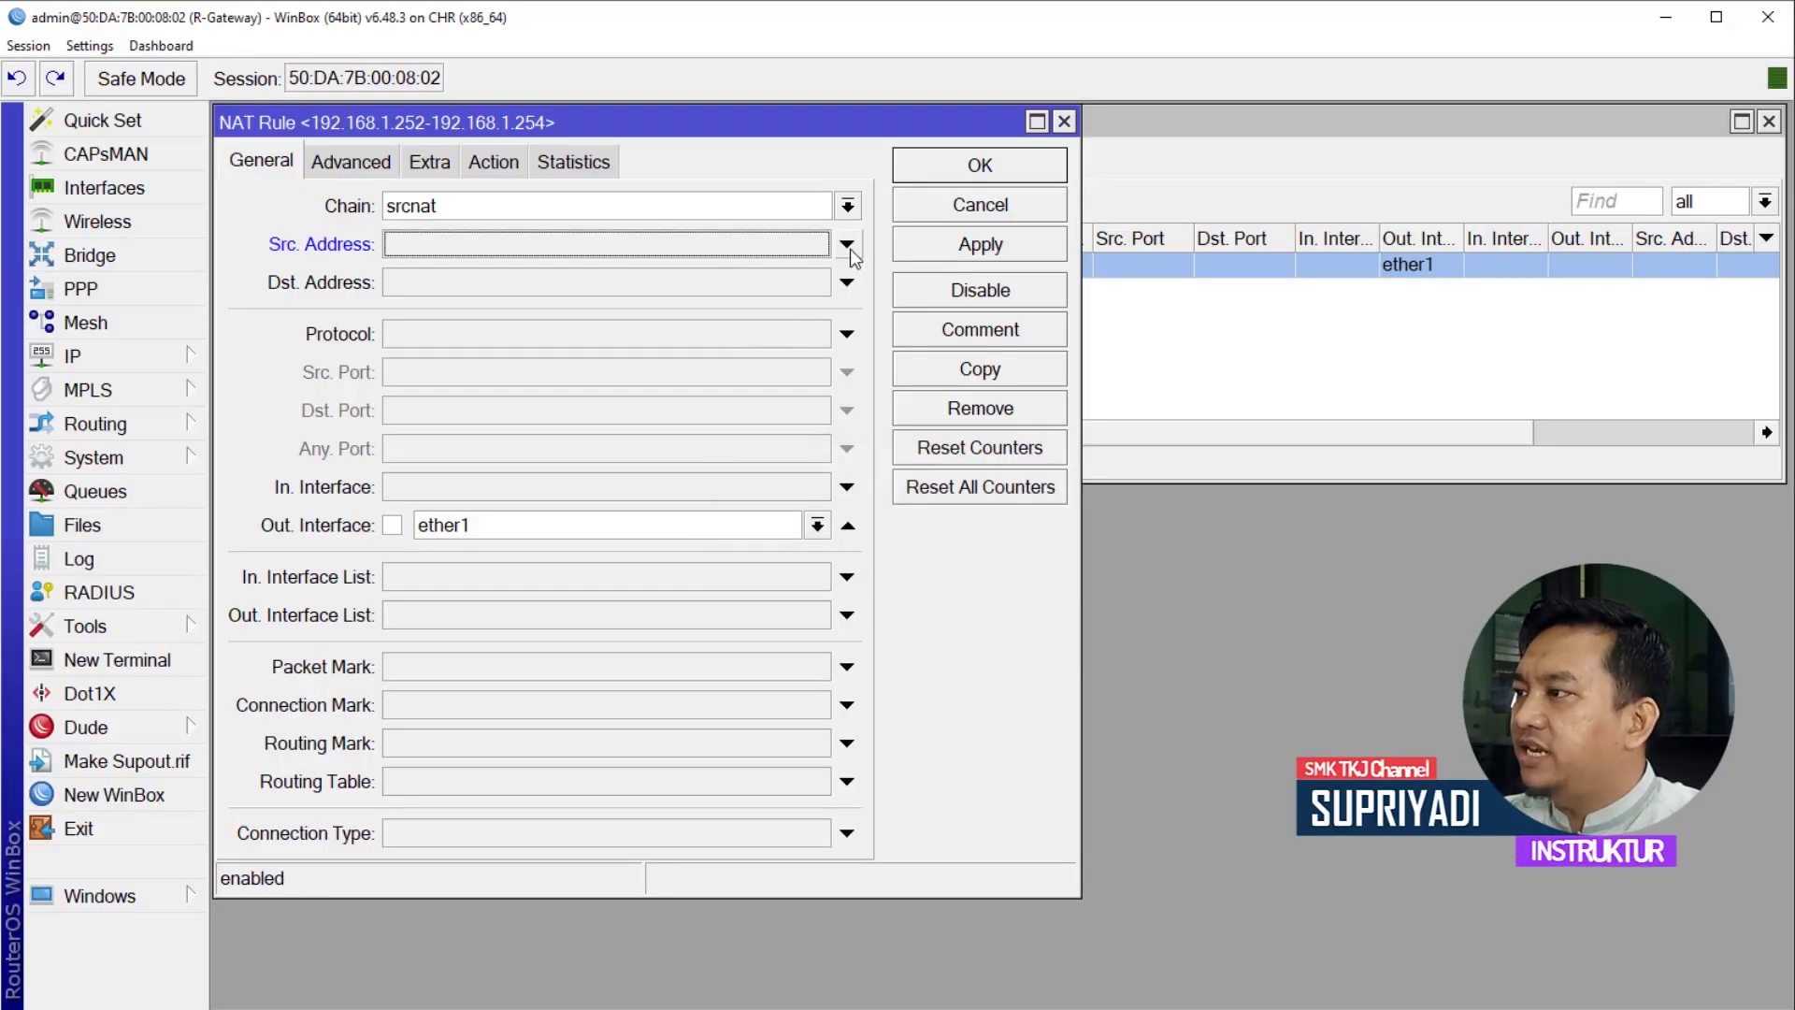
click(979, 247)
click(981, 167)
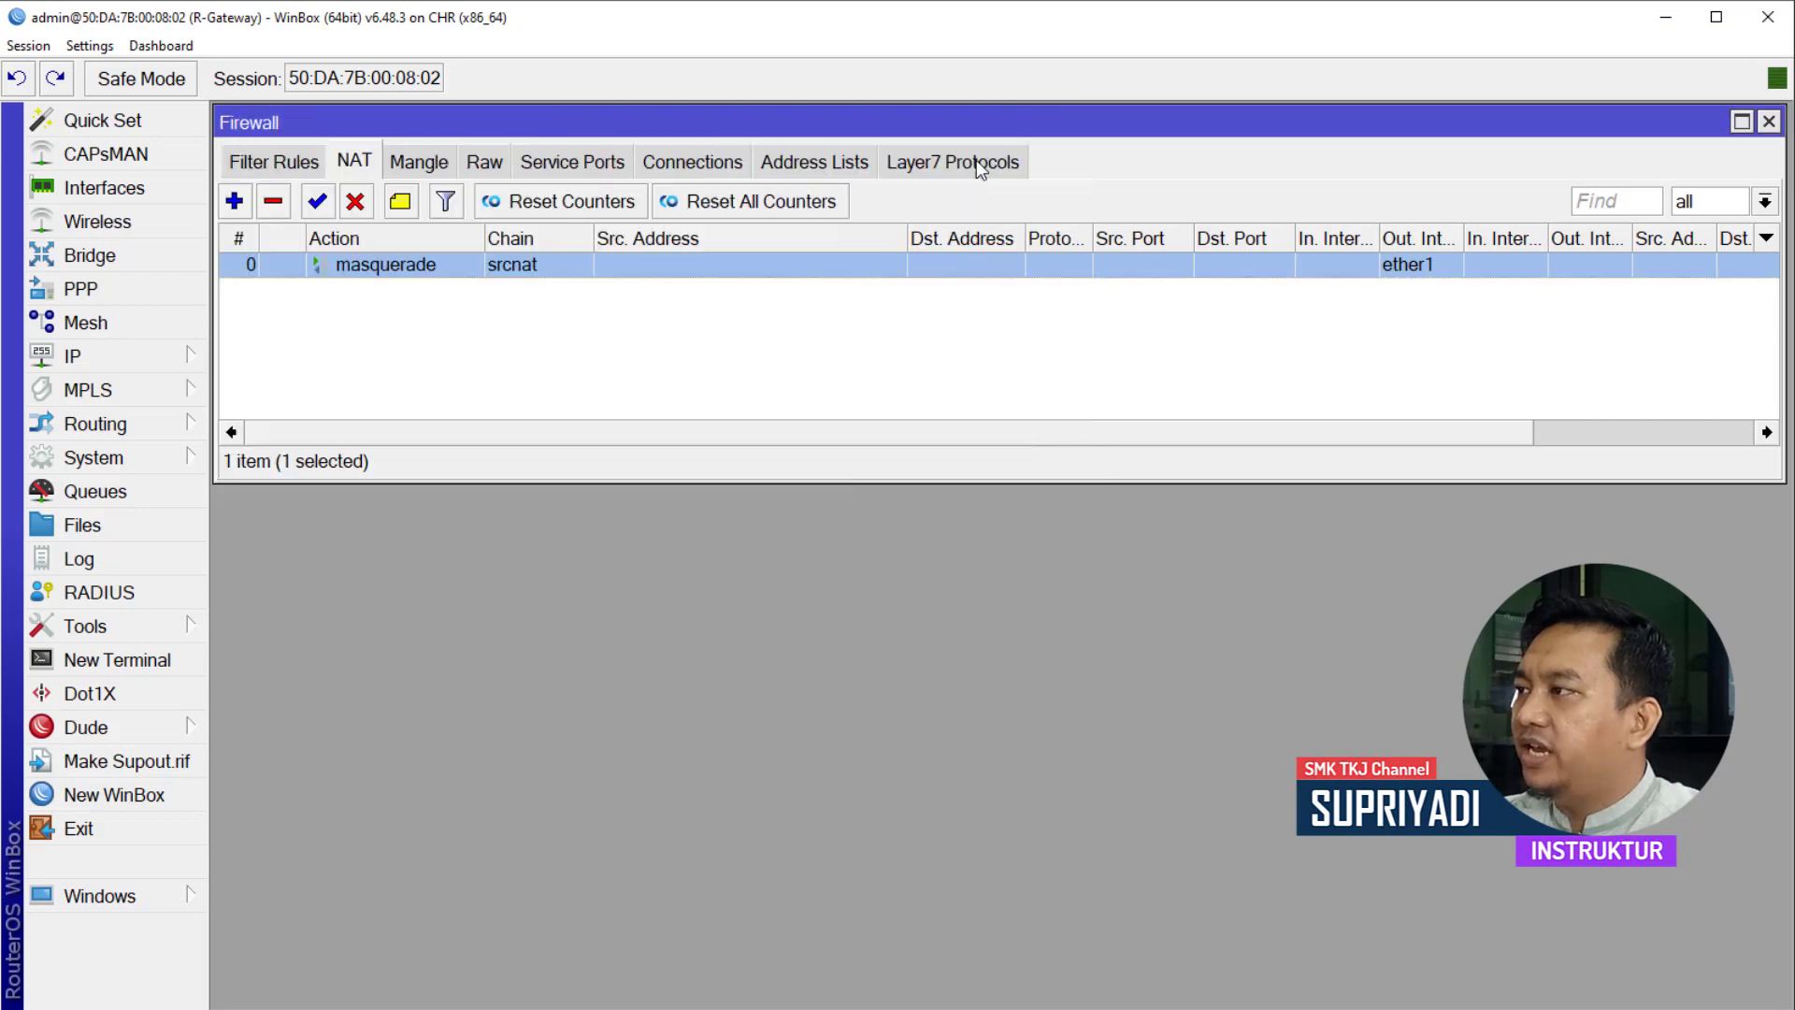
- Add a firewall address list entry named Block_IP with address 192.168.1.252
click(812, 161)
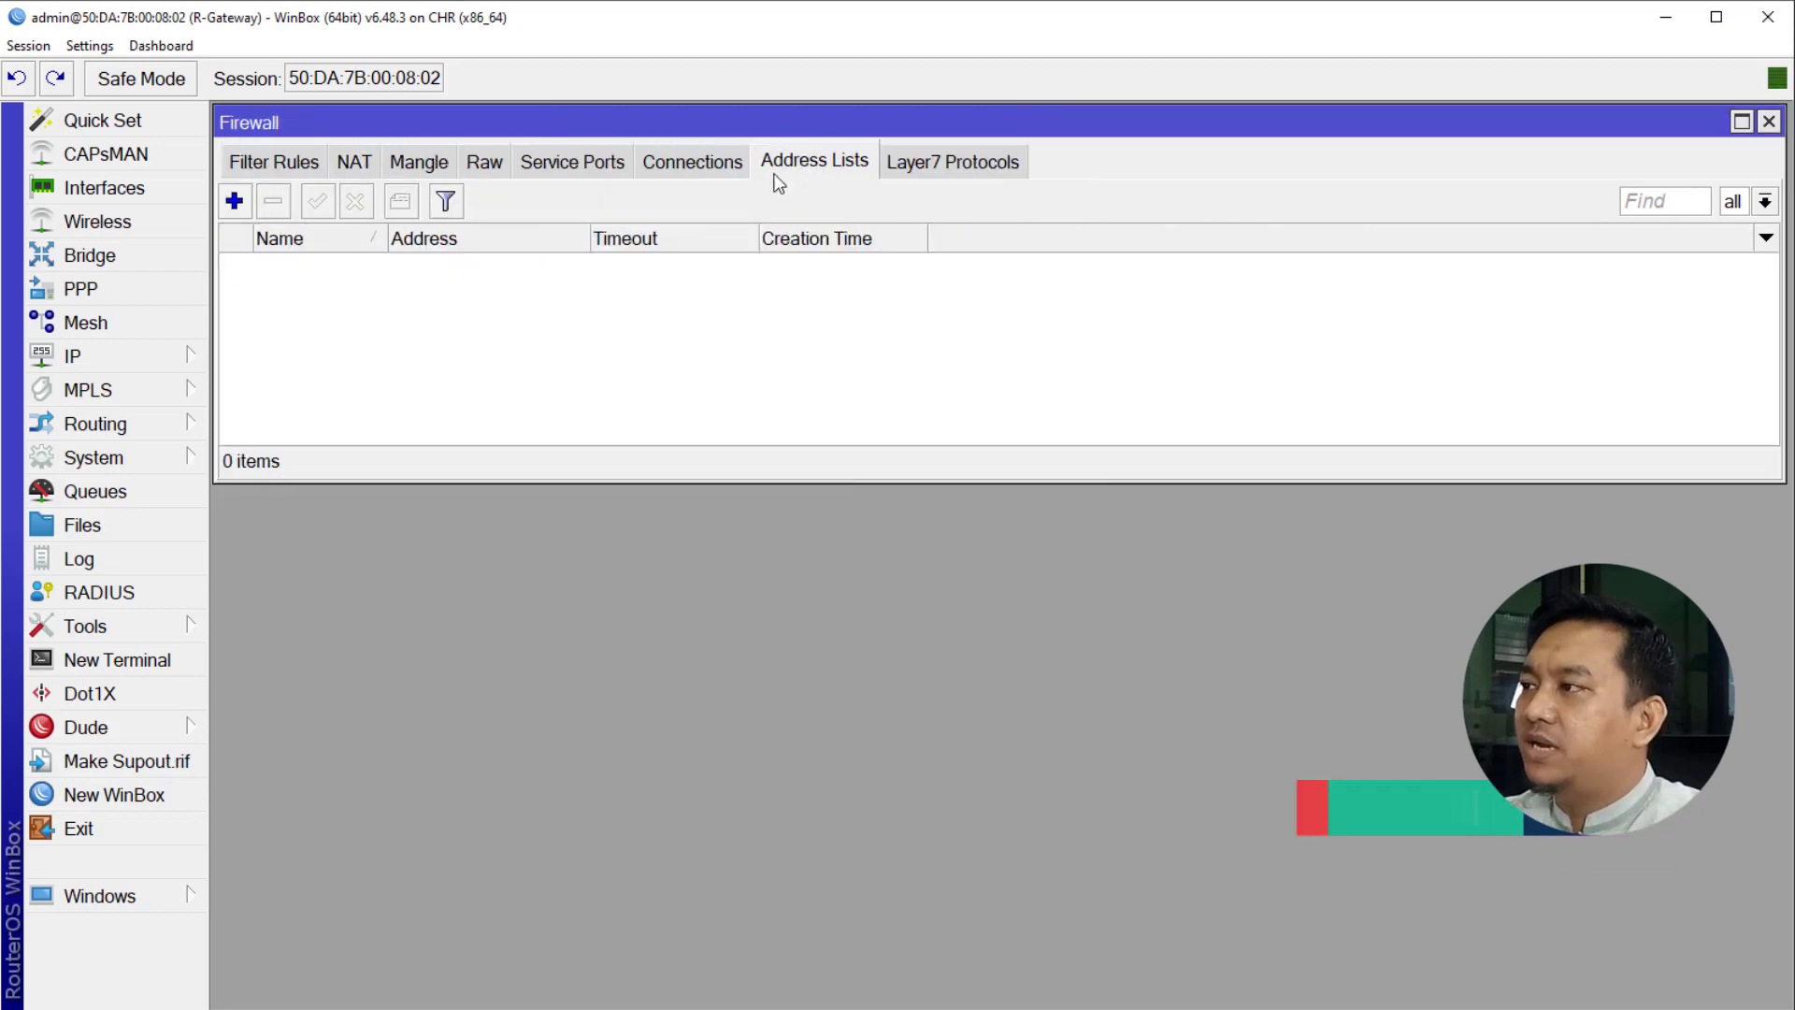
click(235, 201)
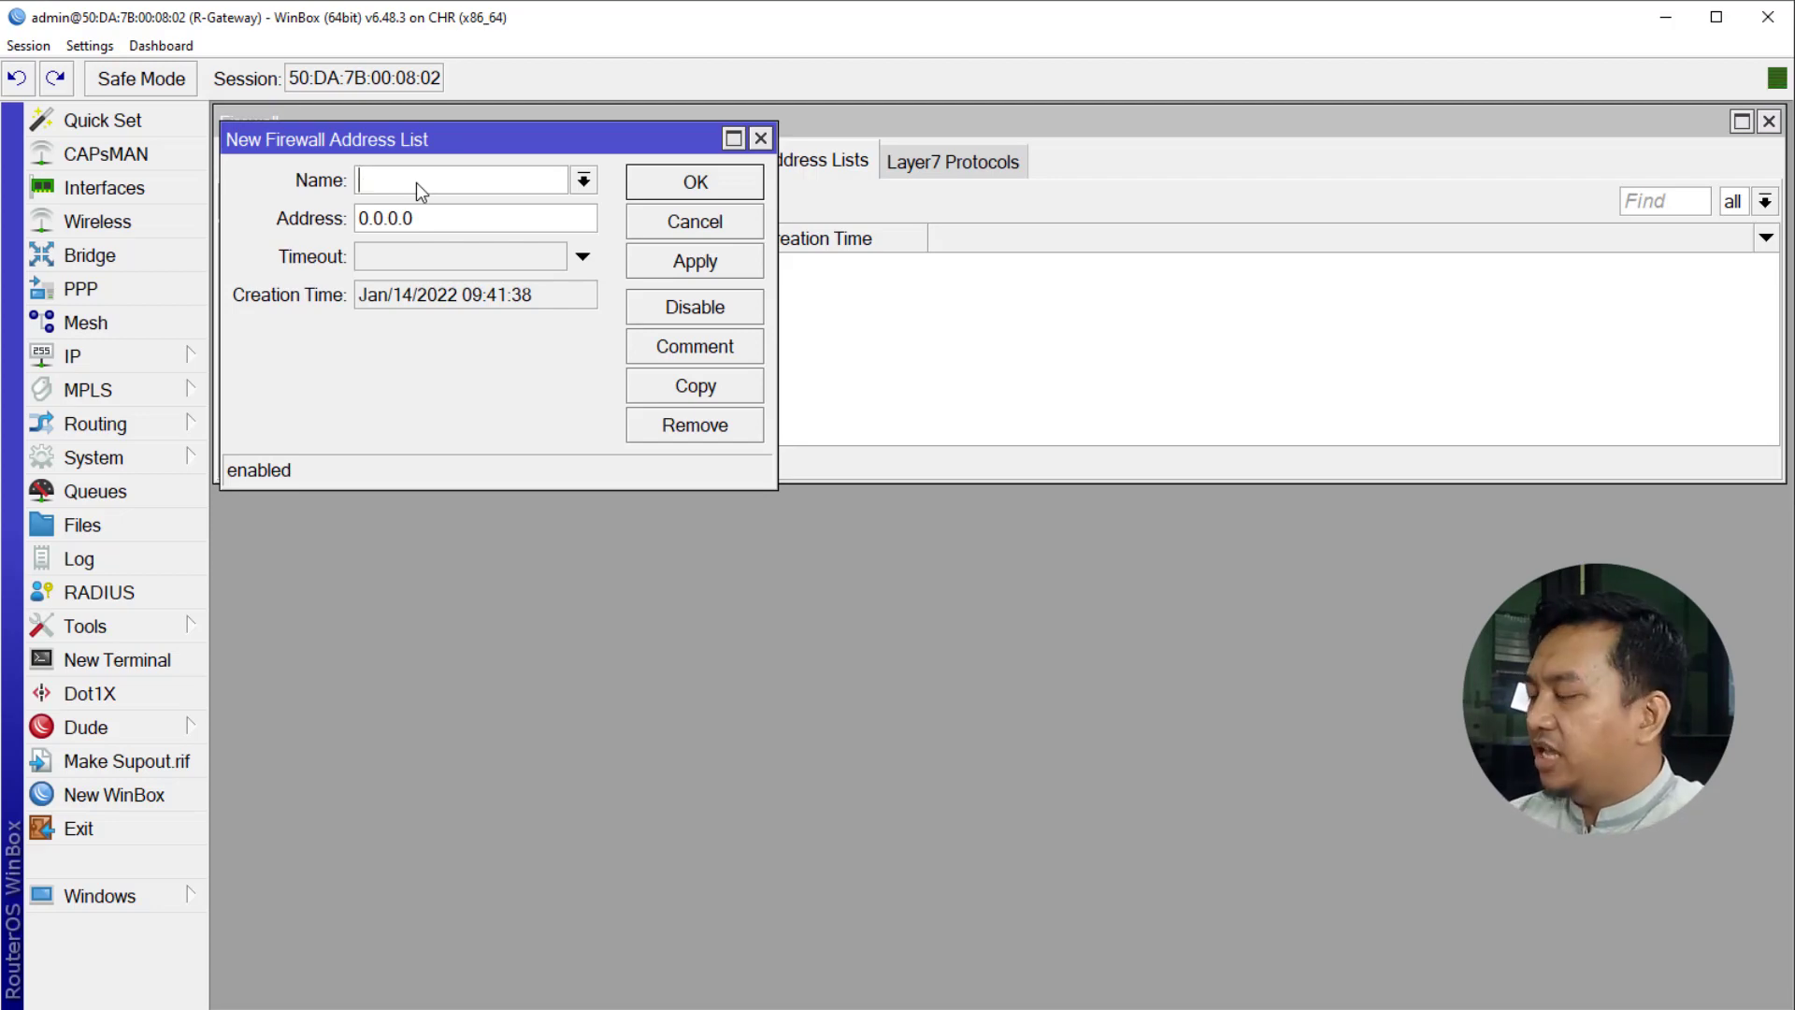
text(Block)
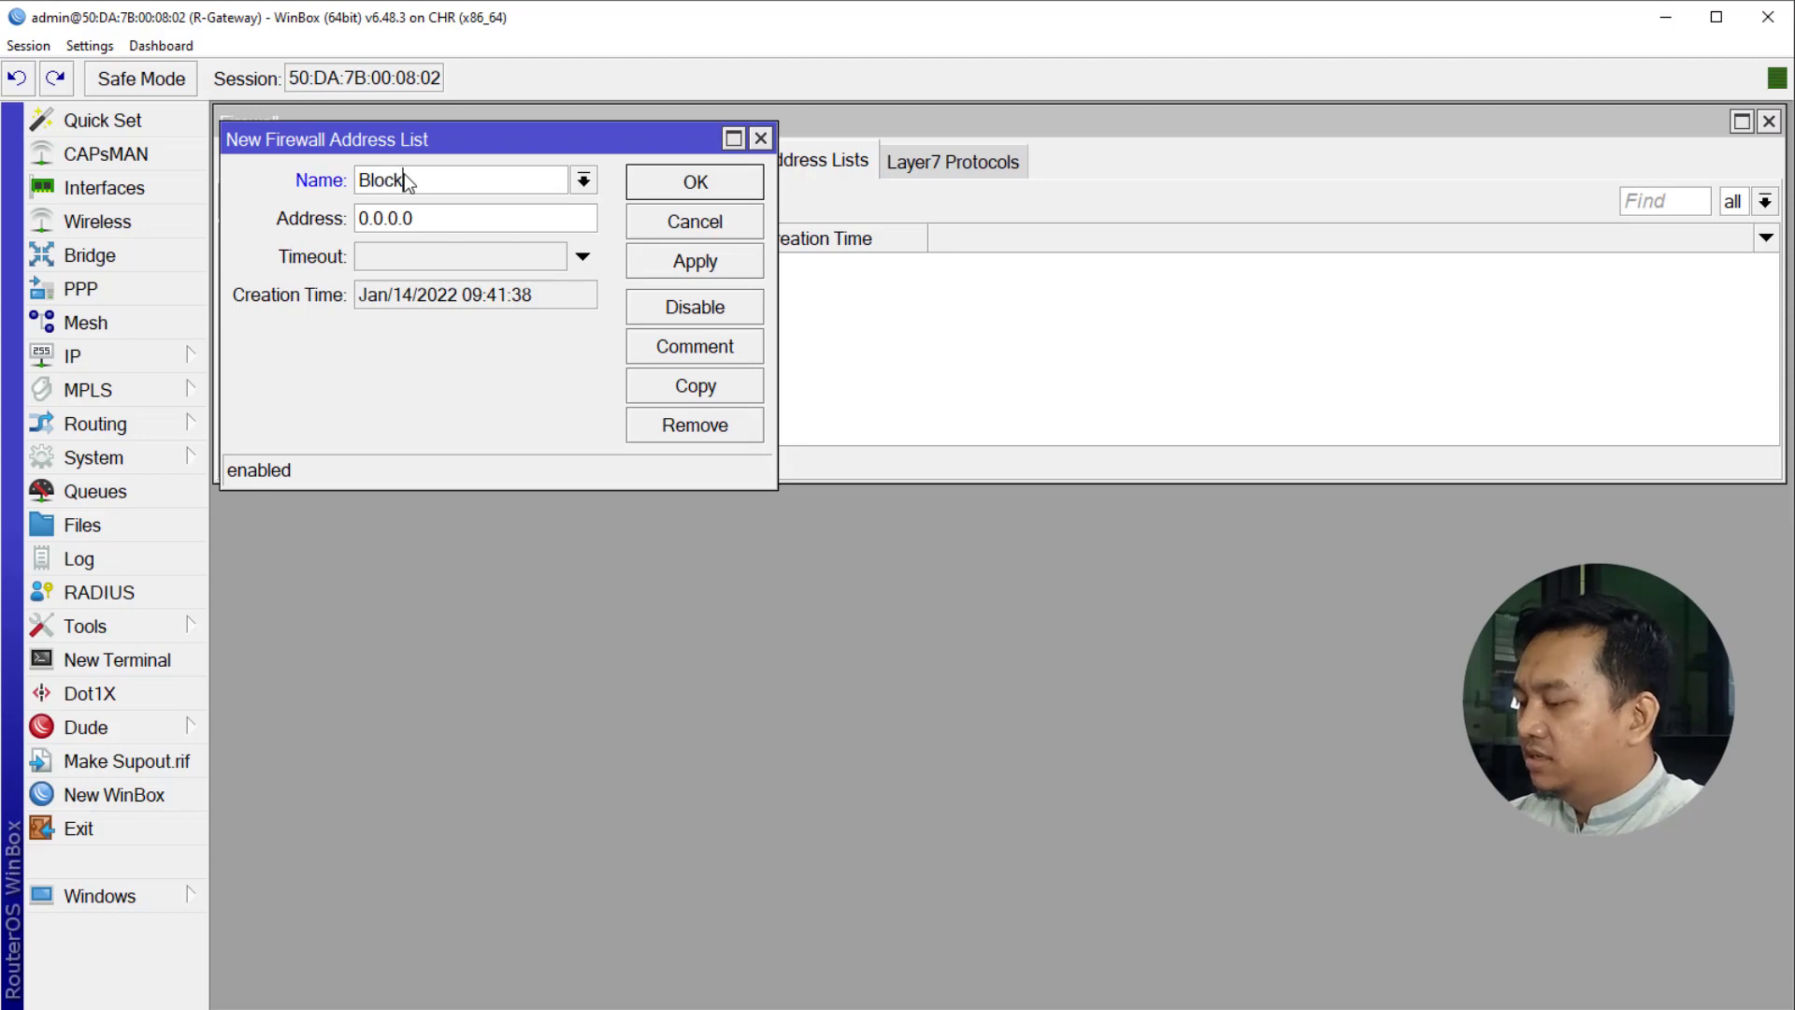
text(_IP)
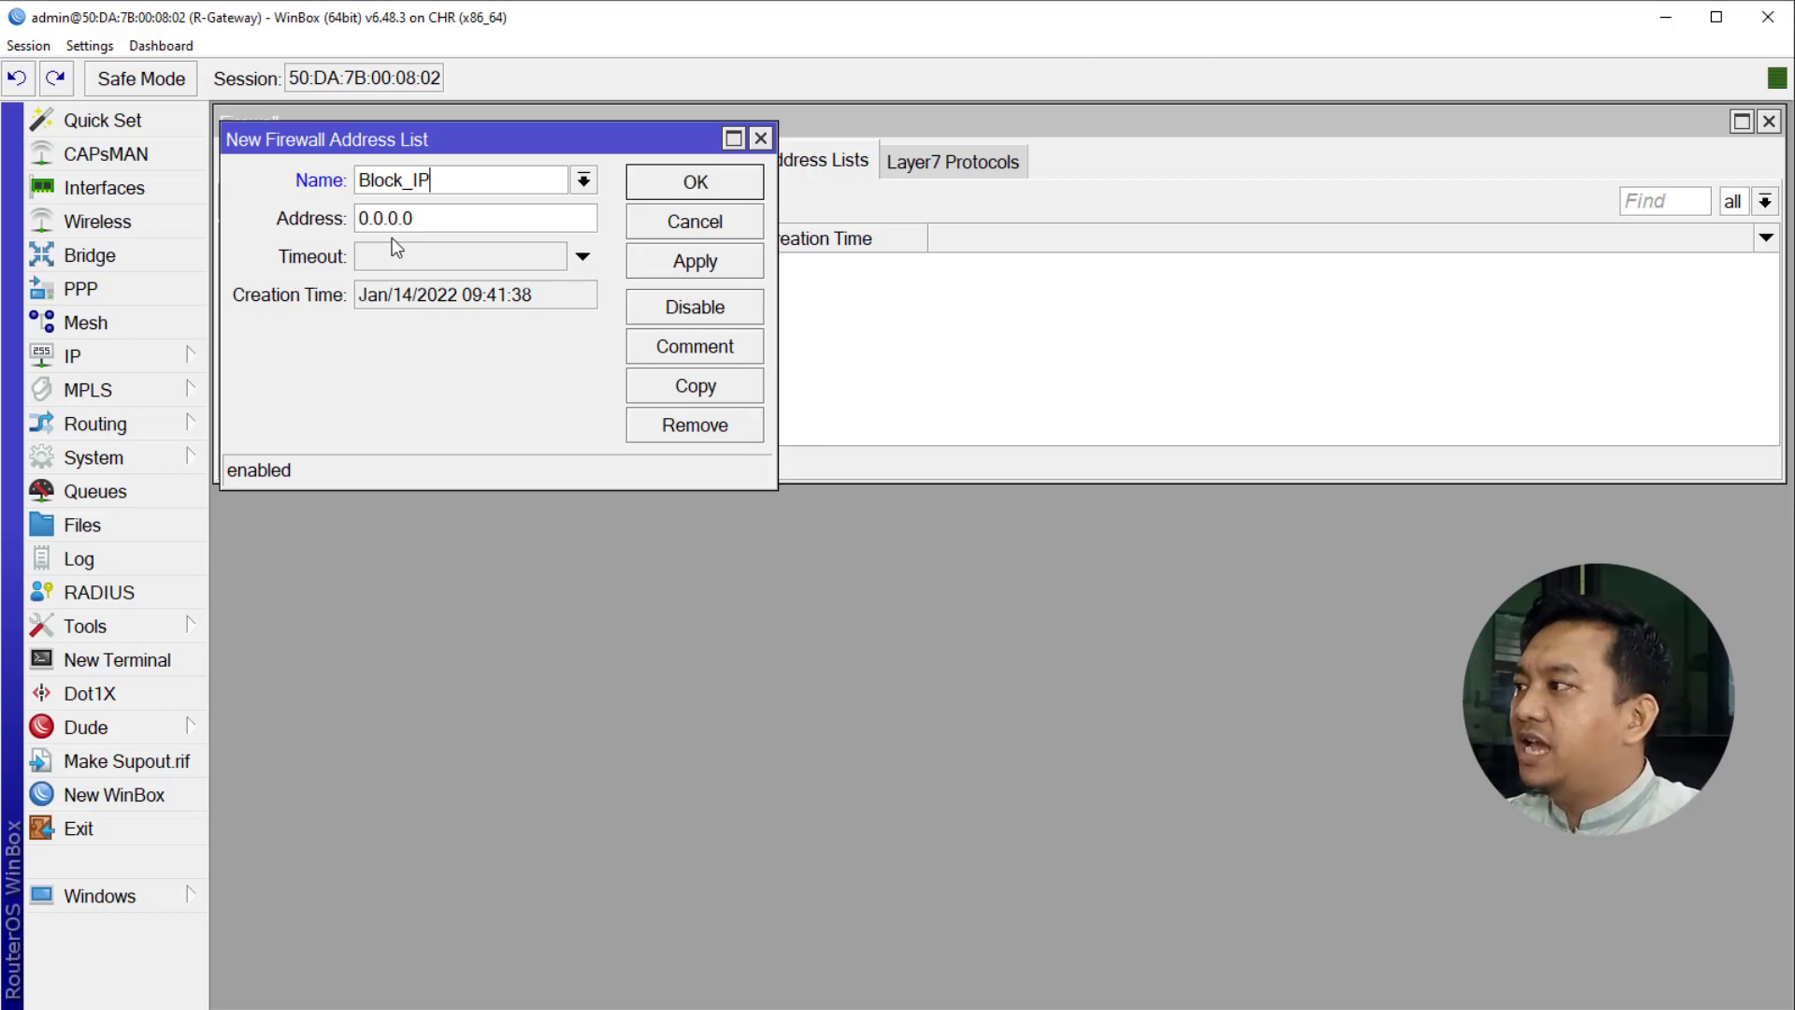
key(Tab)
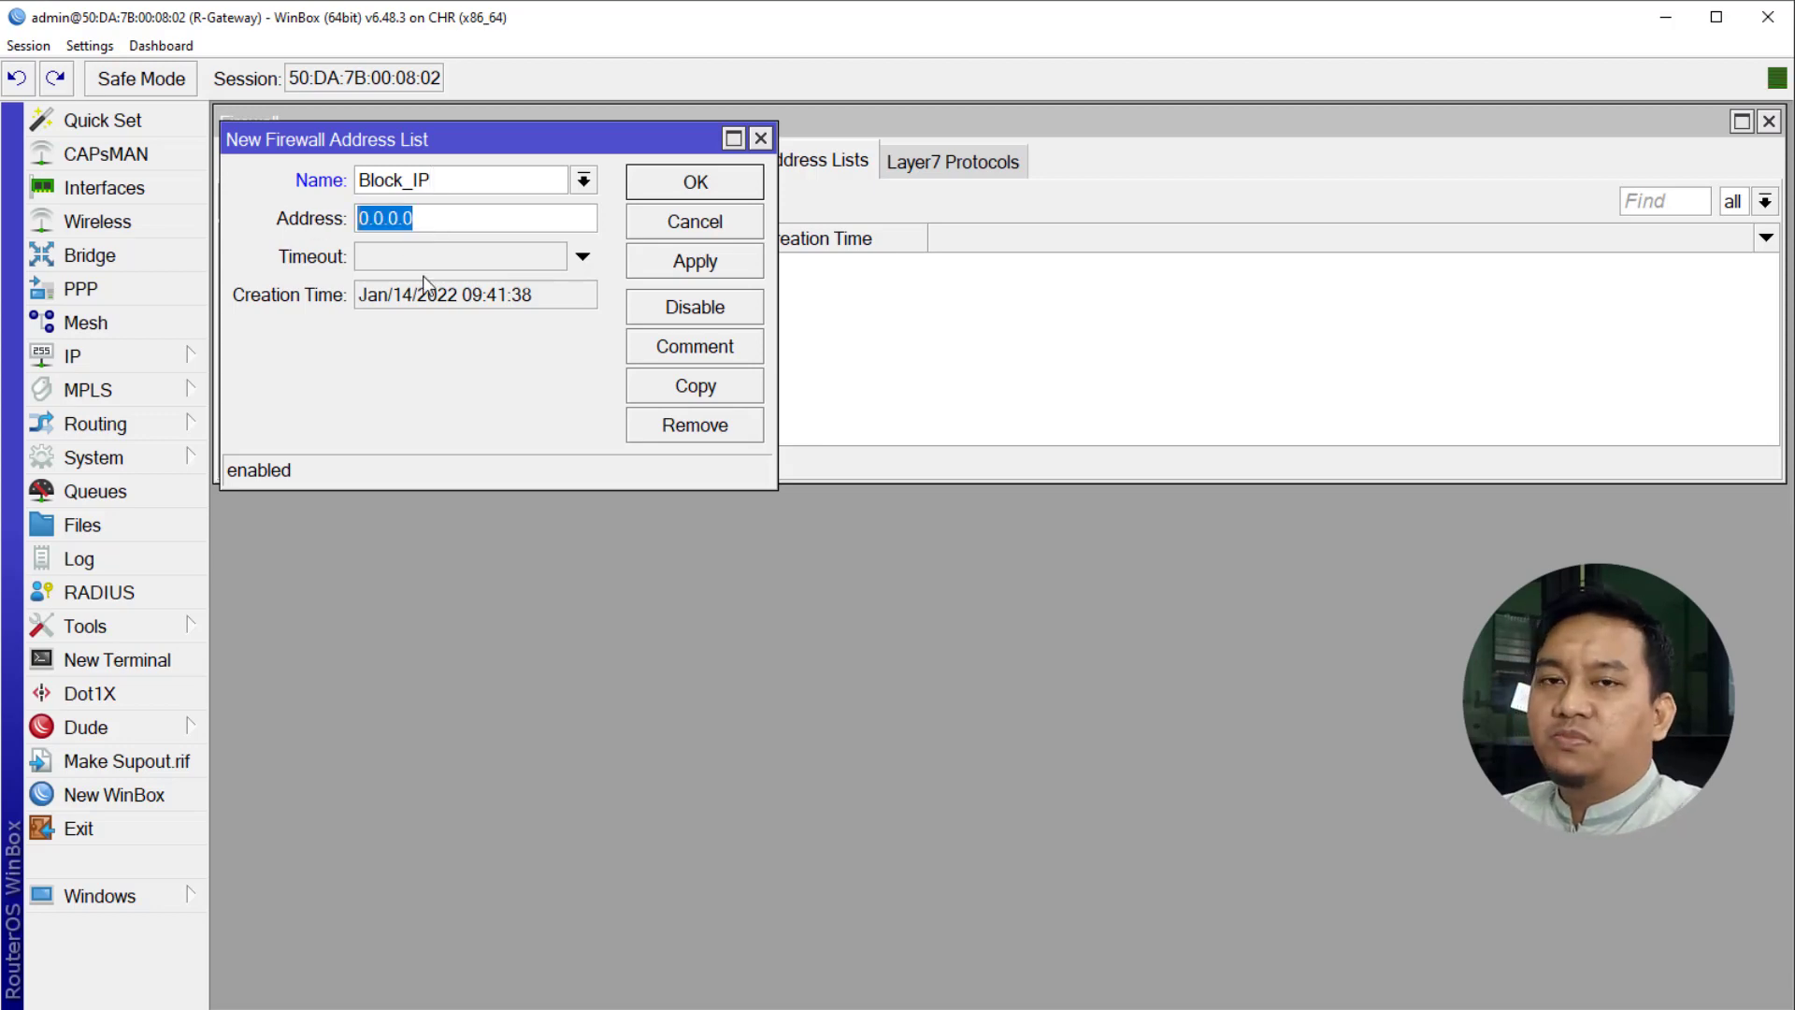
text(192.)
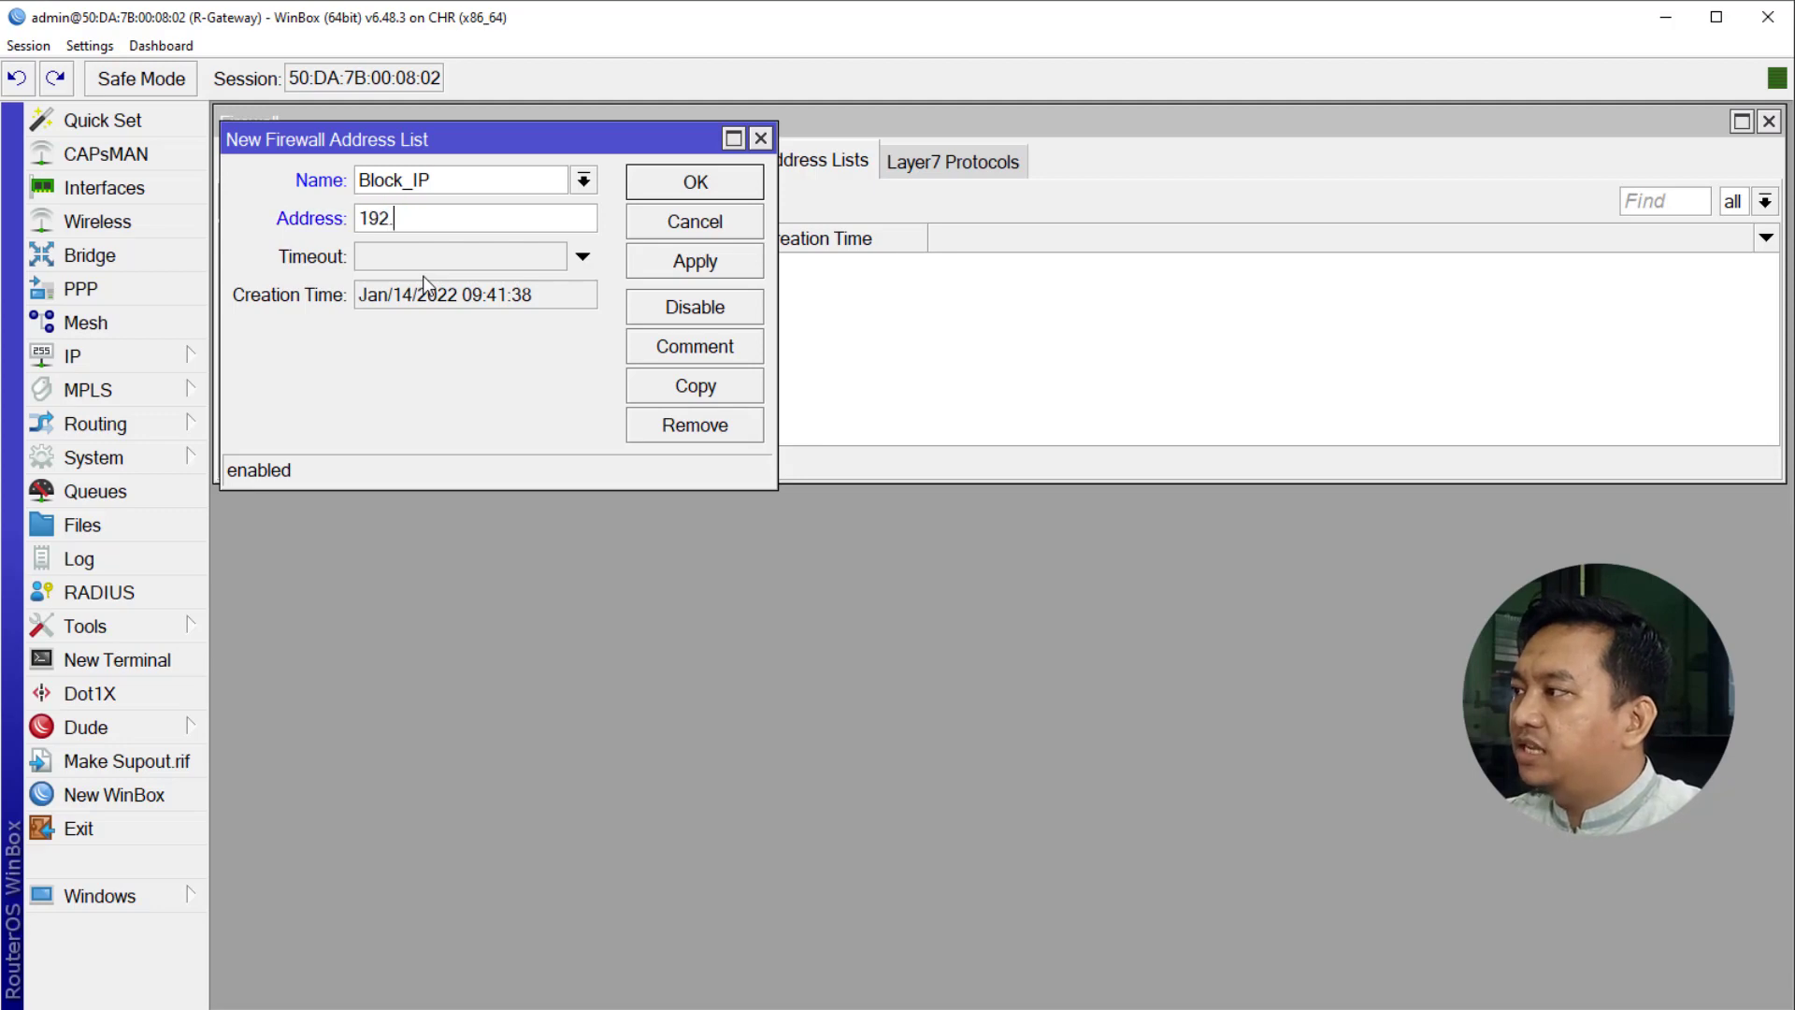
text(168.1.)
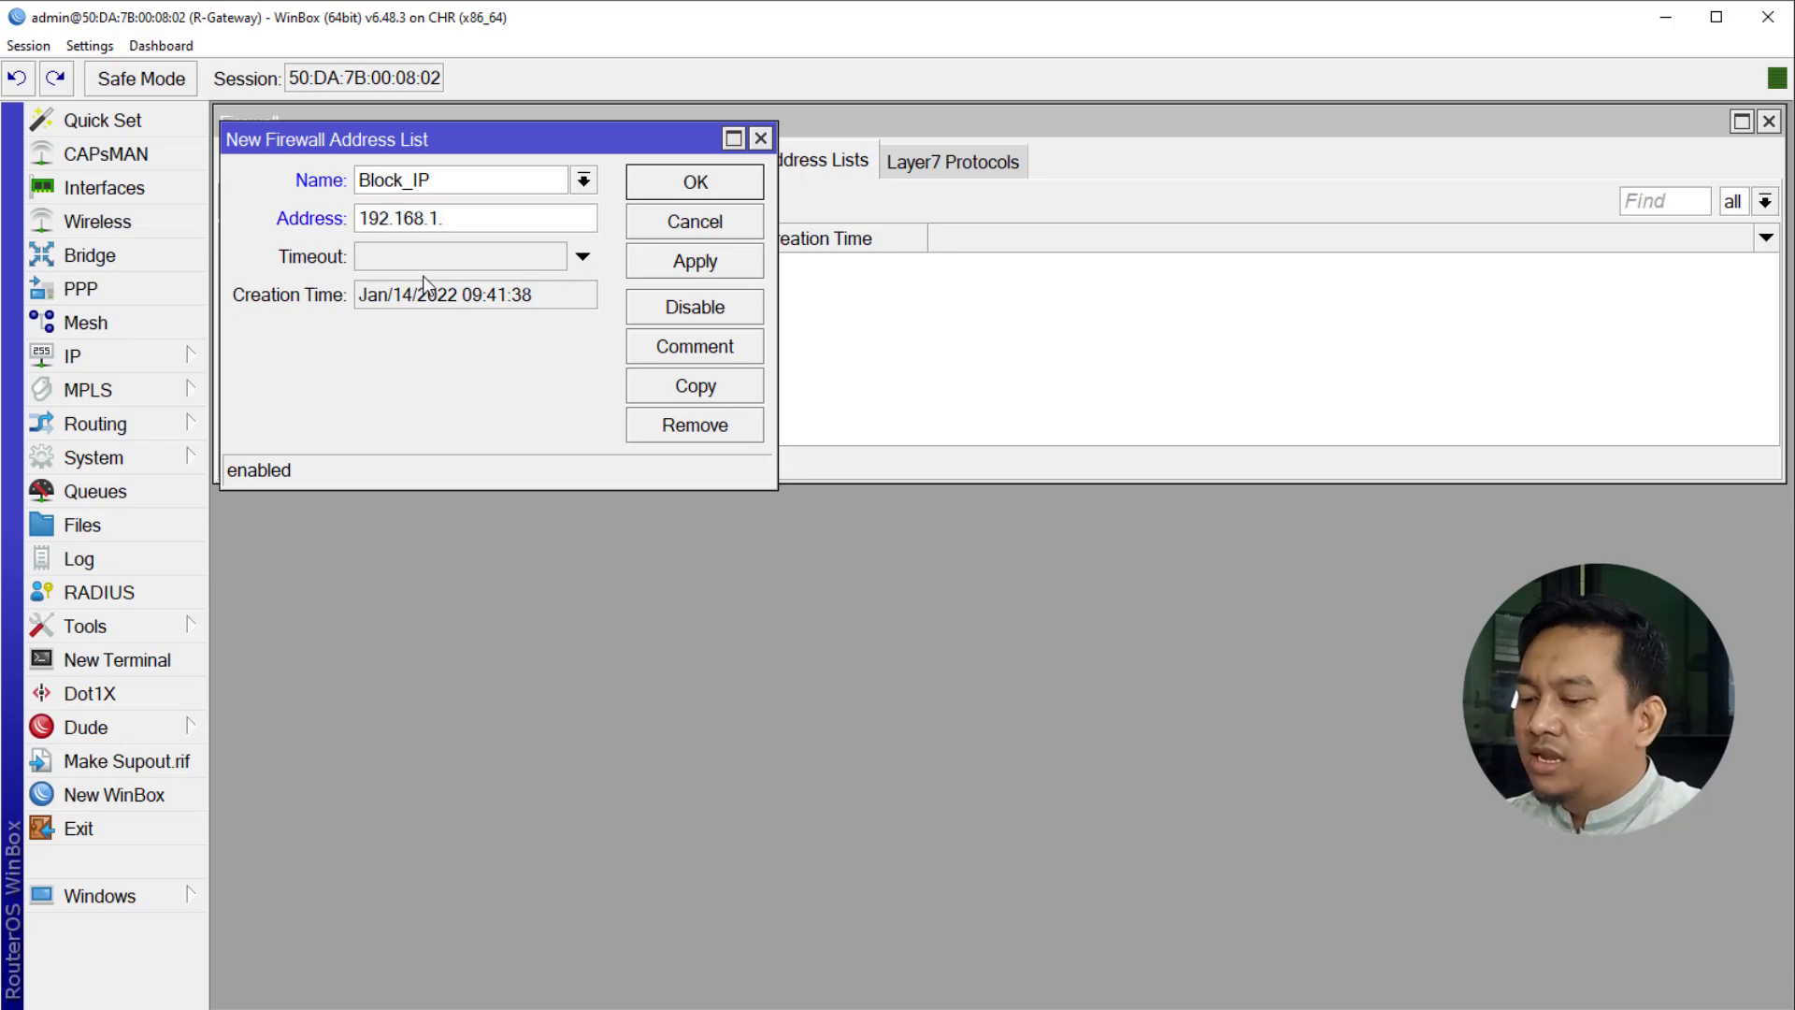
text(252)
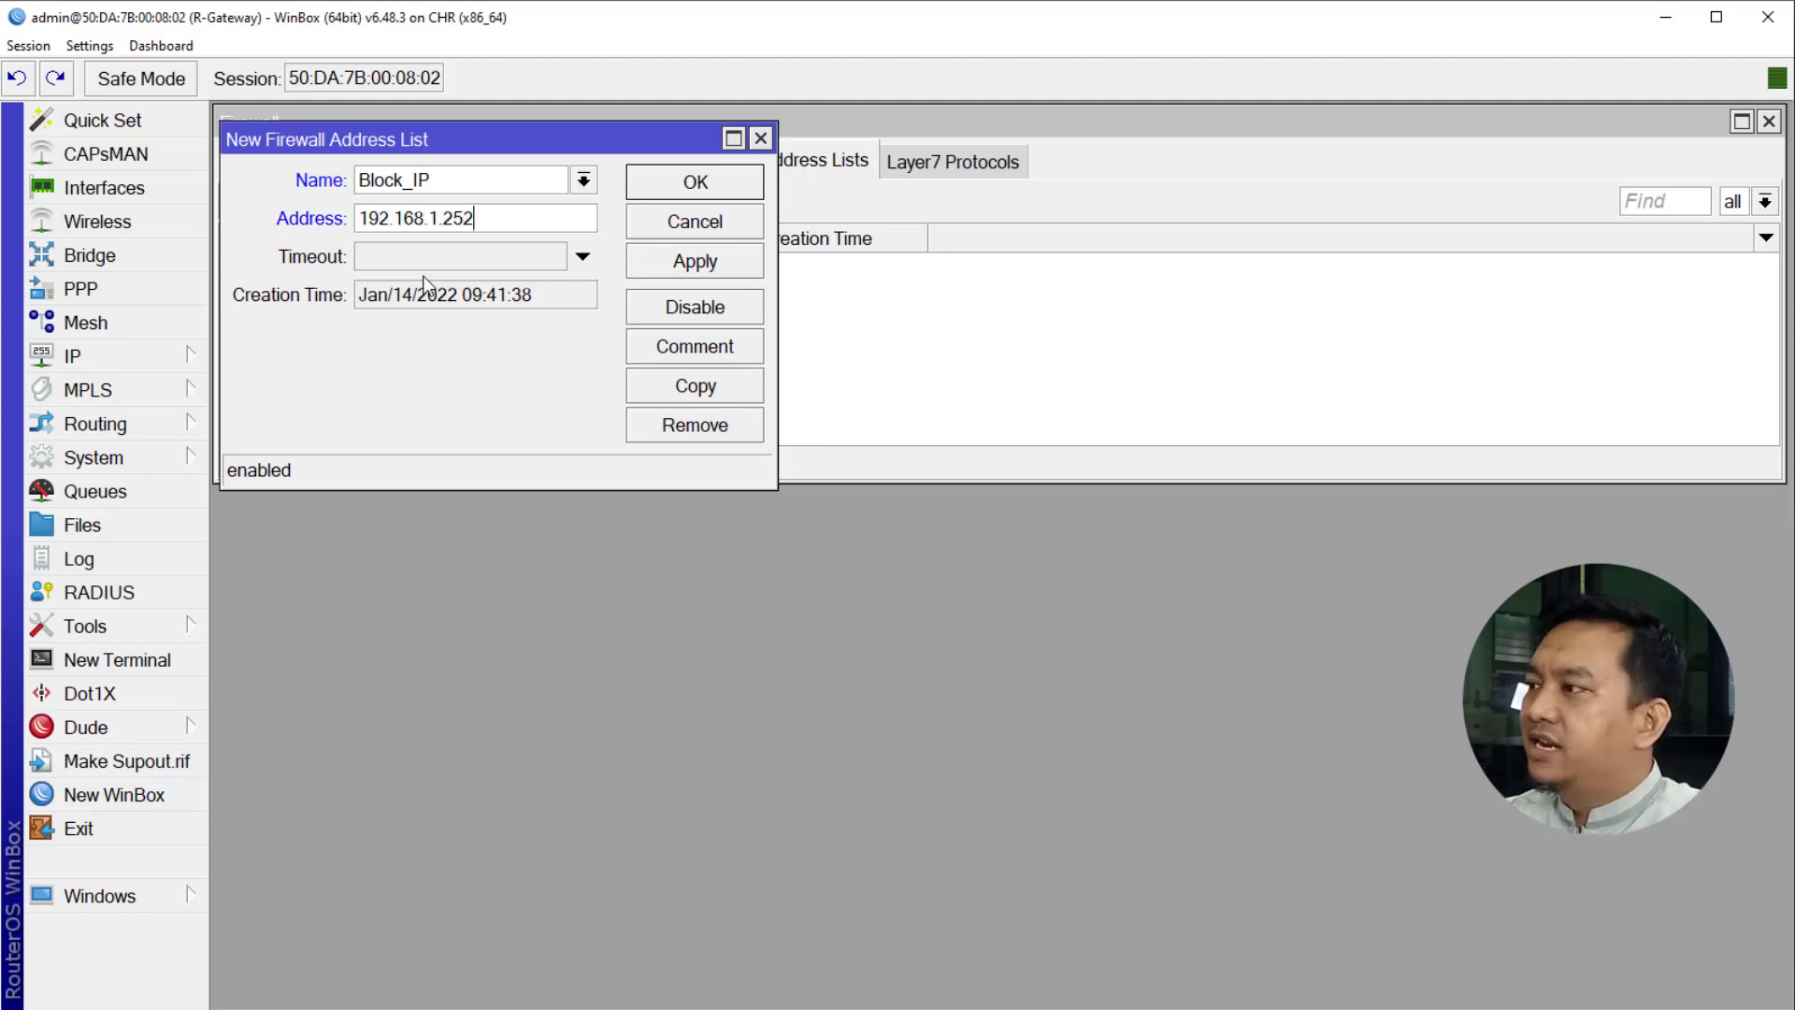
click(716, 268)
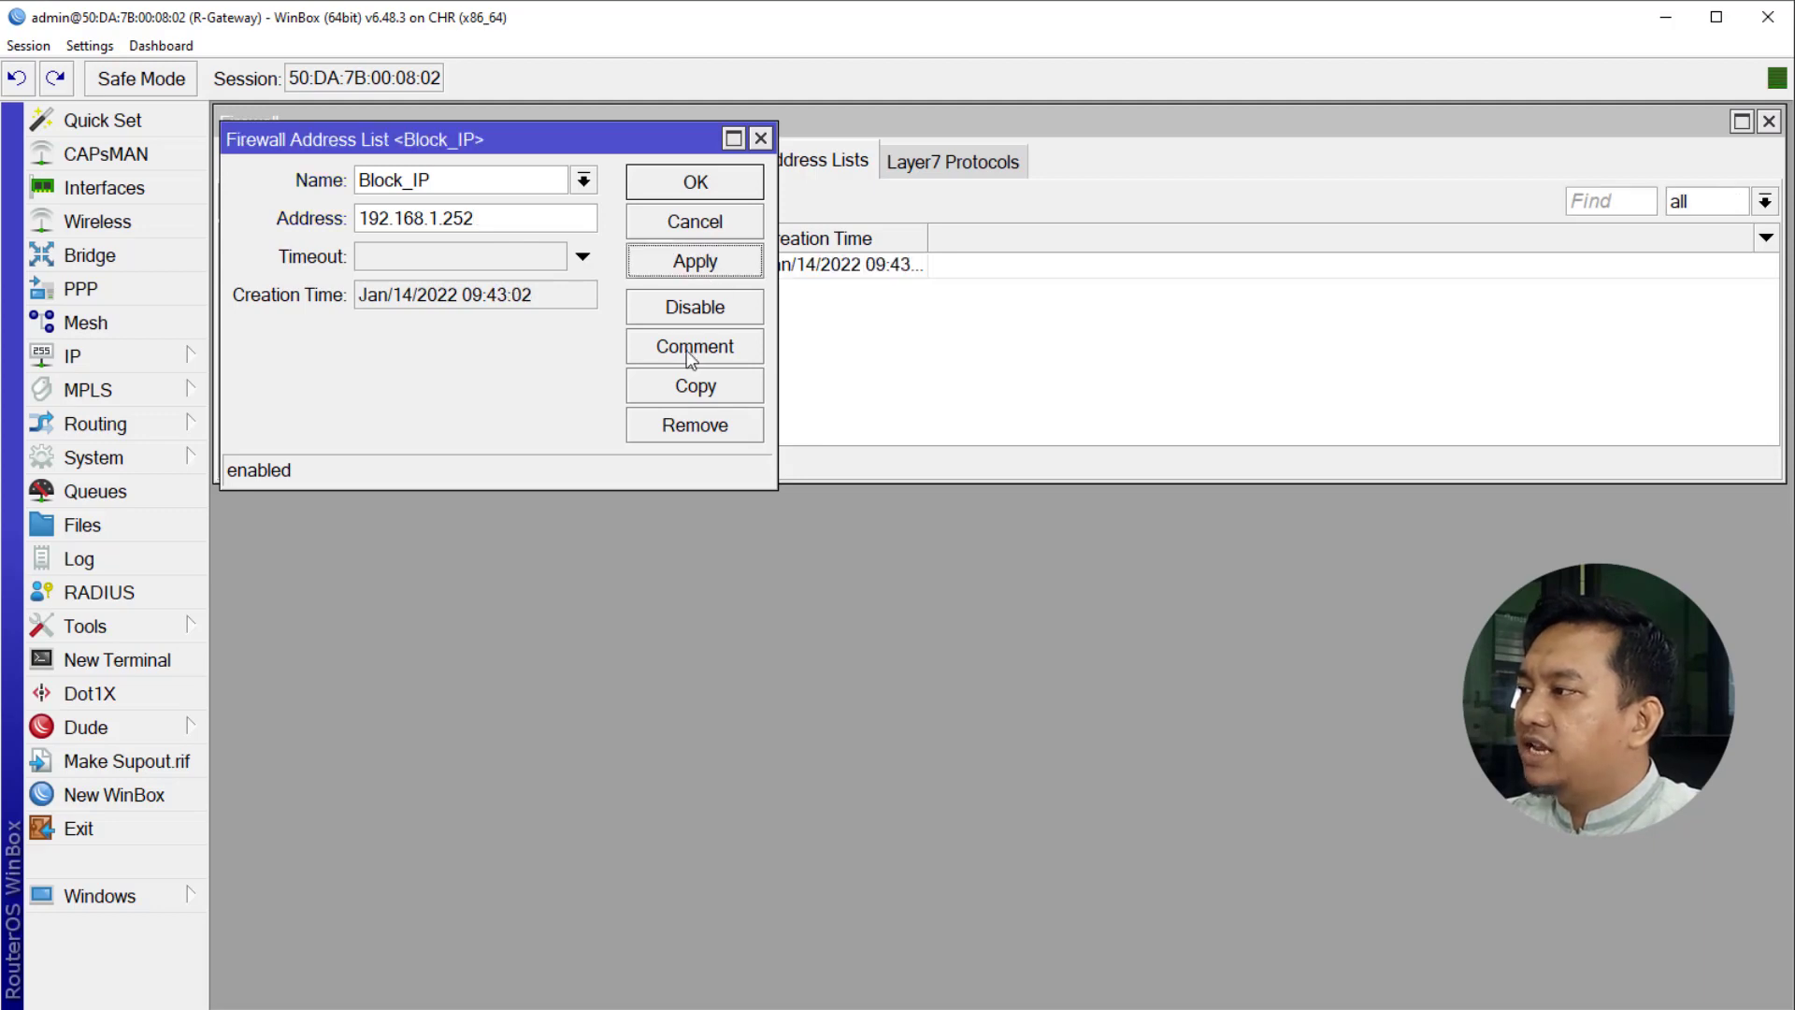
- Copy the Block_IP entry, set the copy's address to 192.168.1.254, and save both entries
click(688, 402)
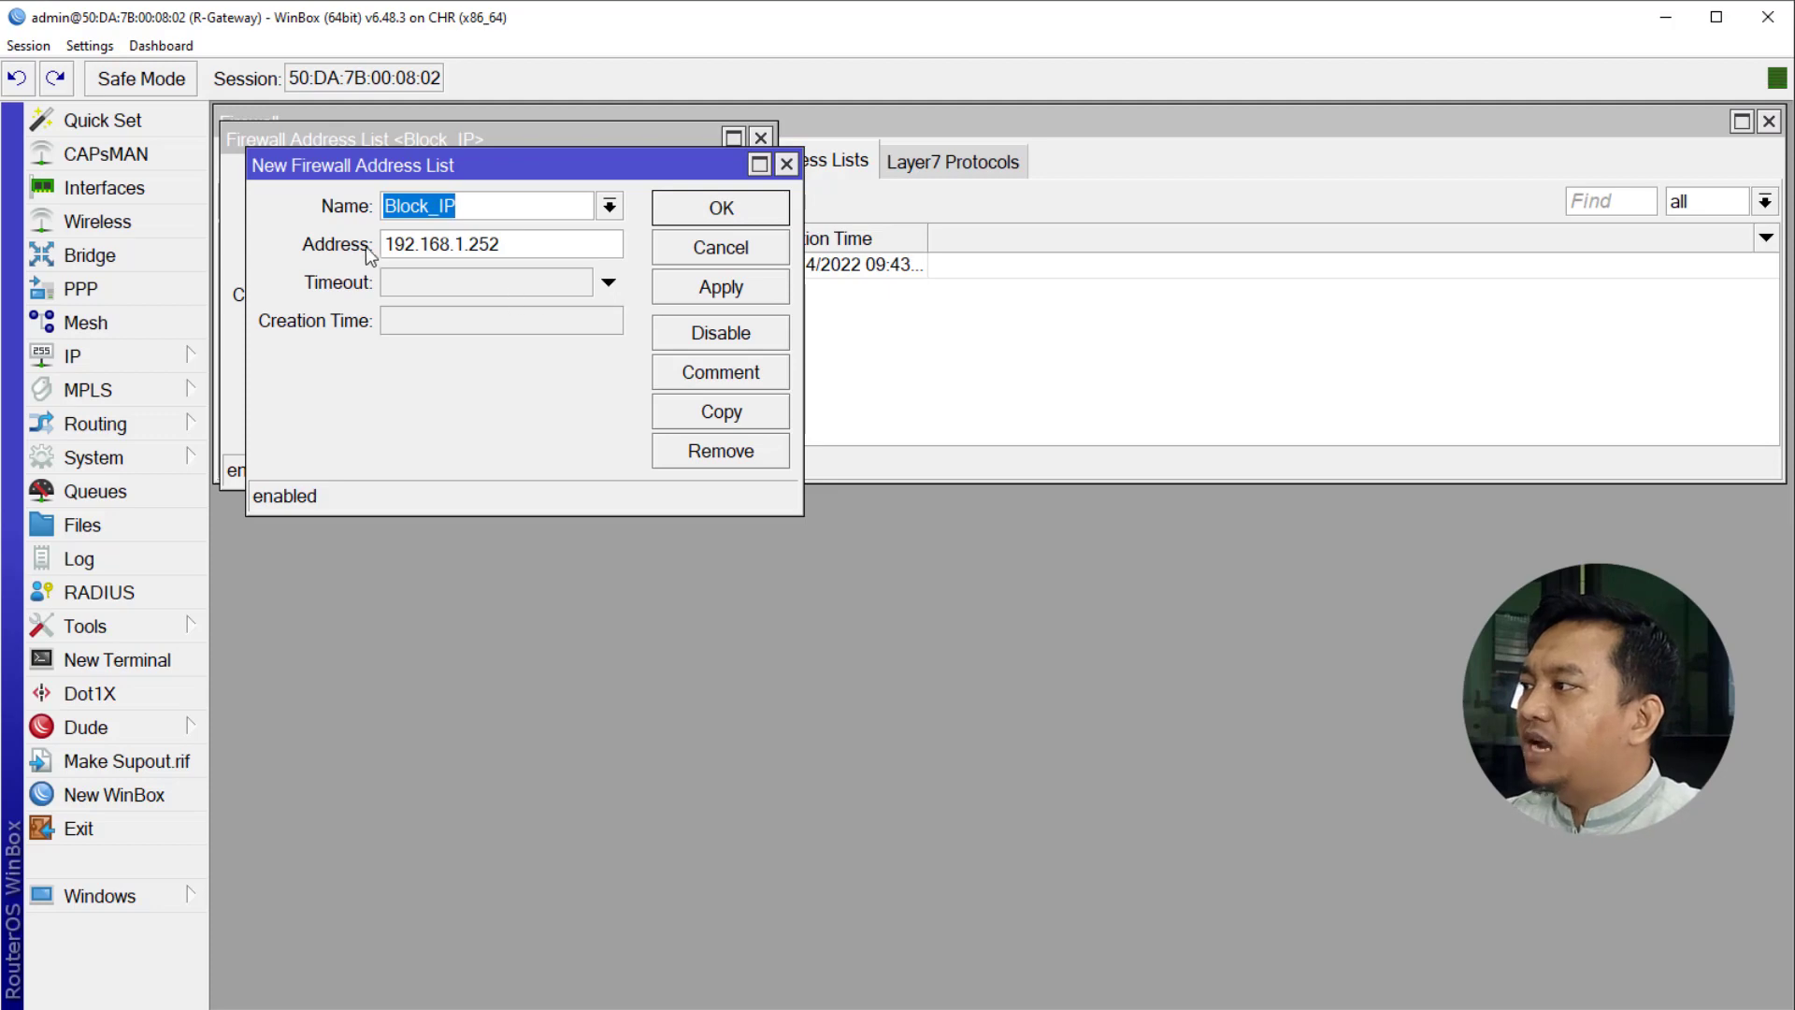
click(520, 252)
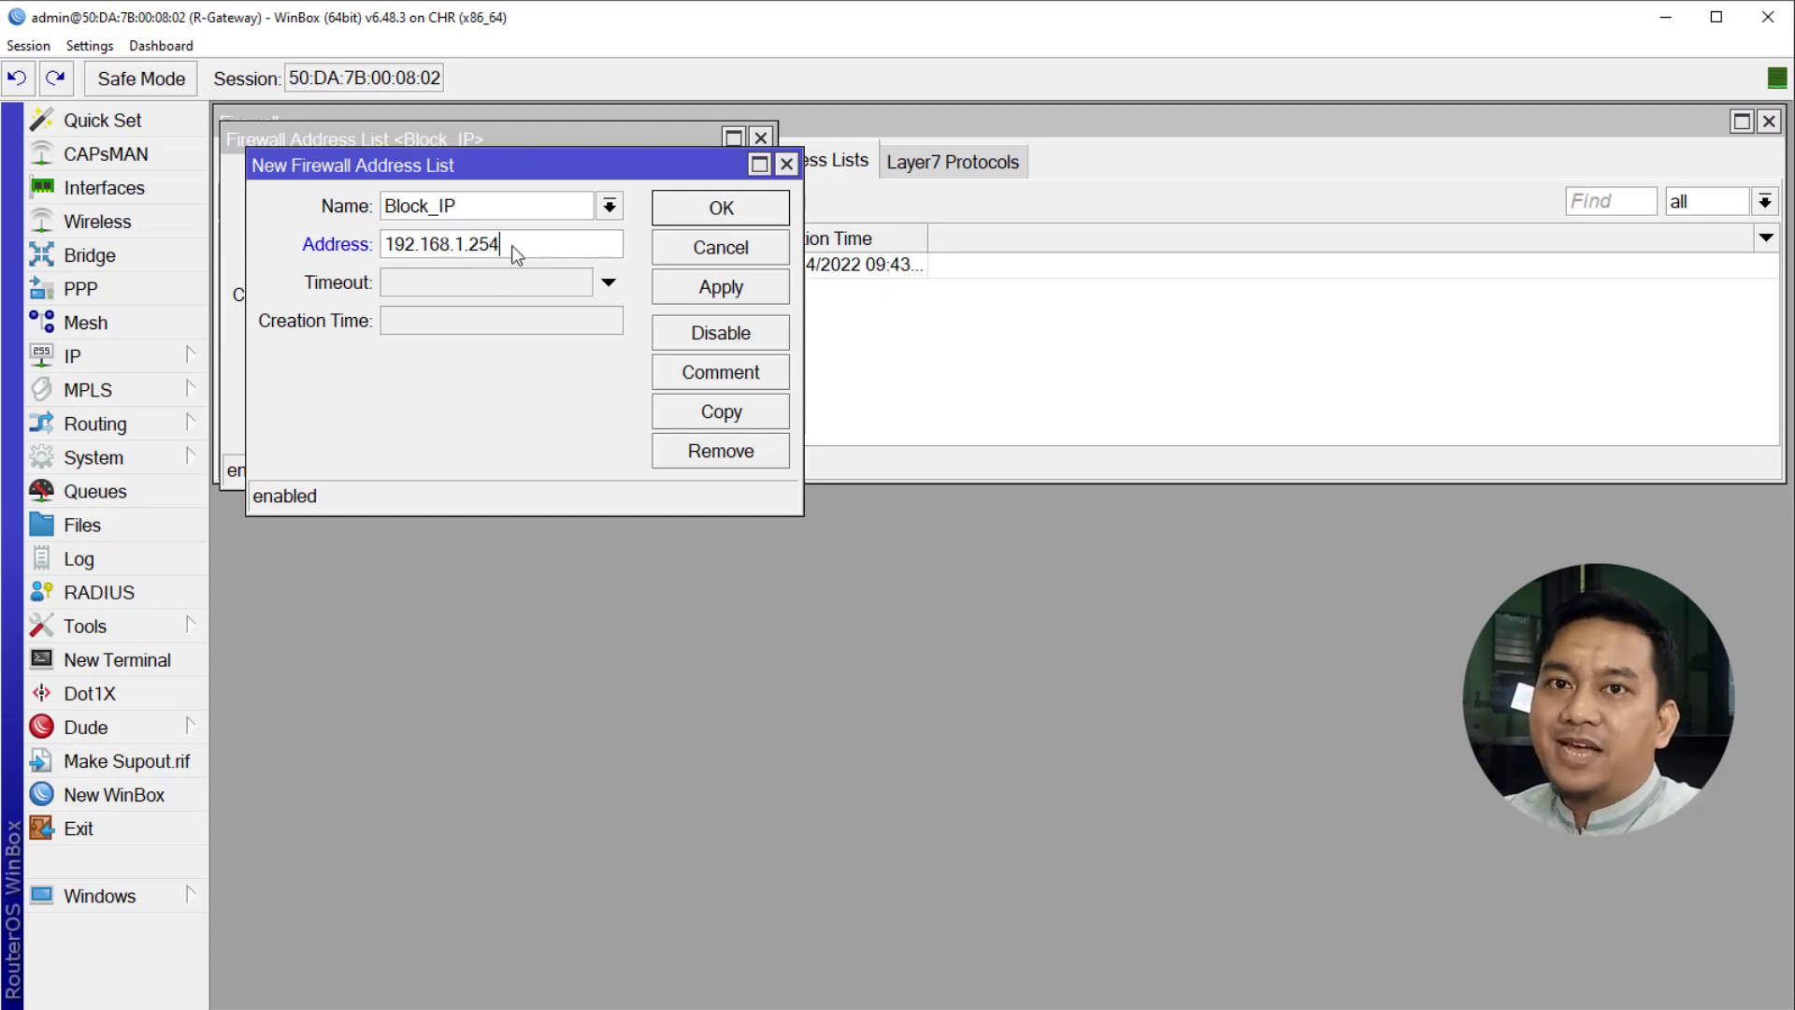
click(714, 289)
click(716, 222)
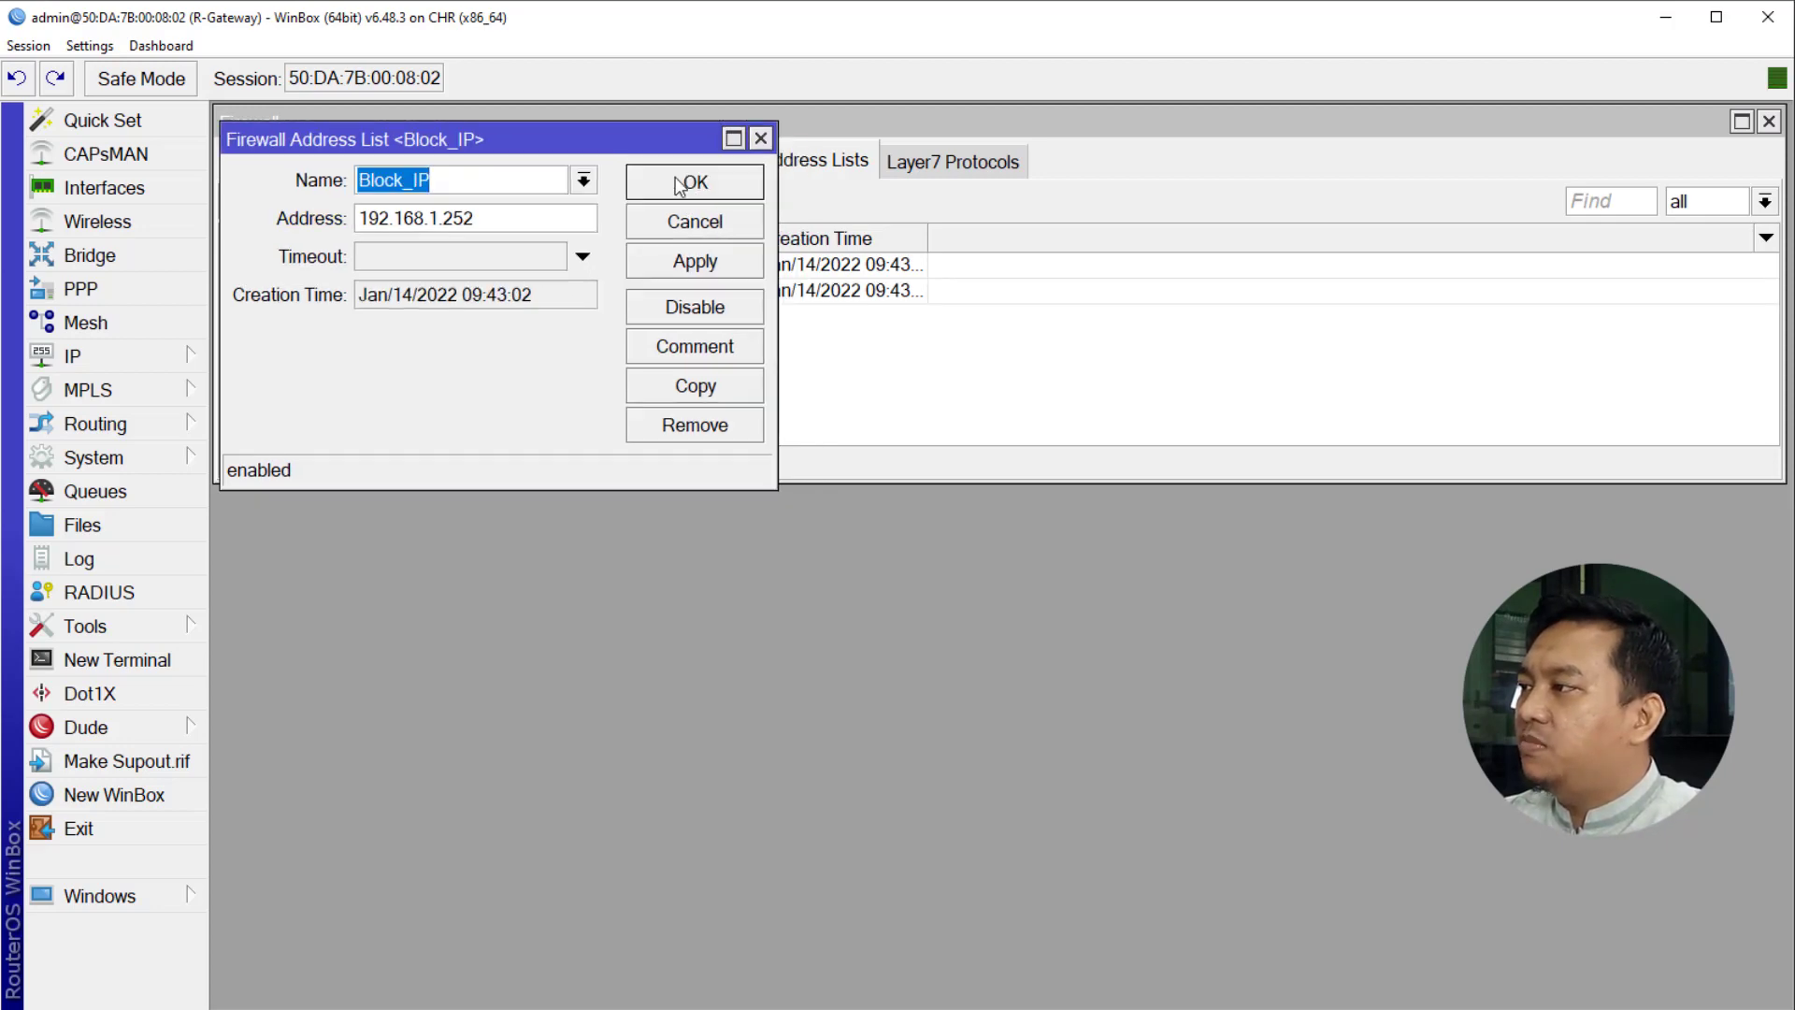
click(693, 183)
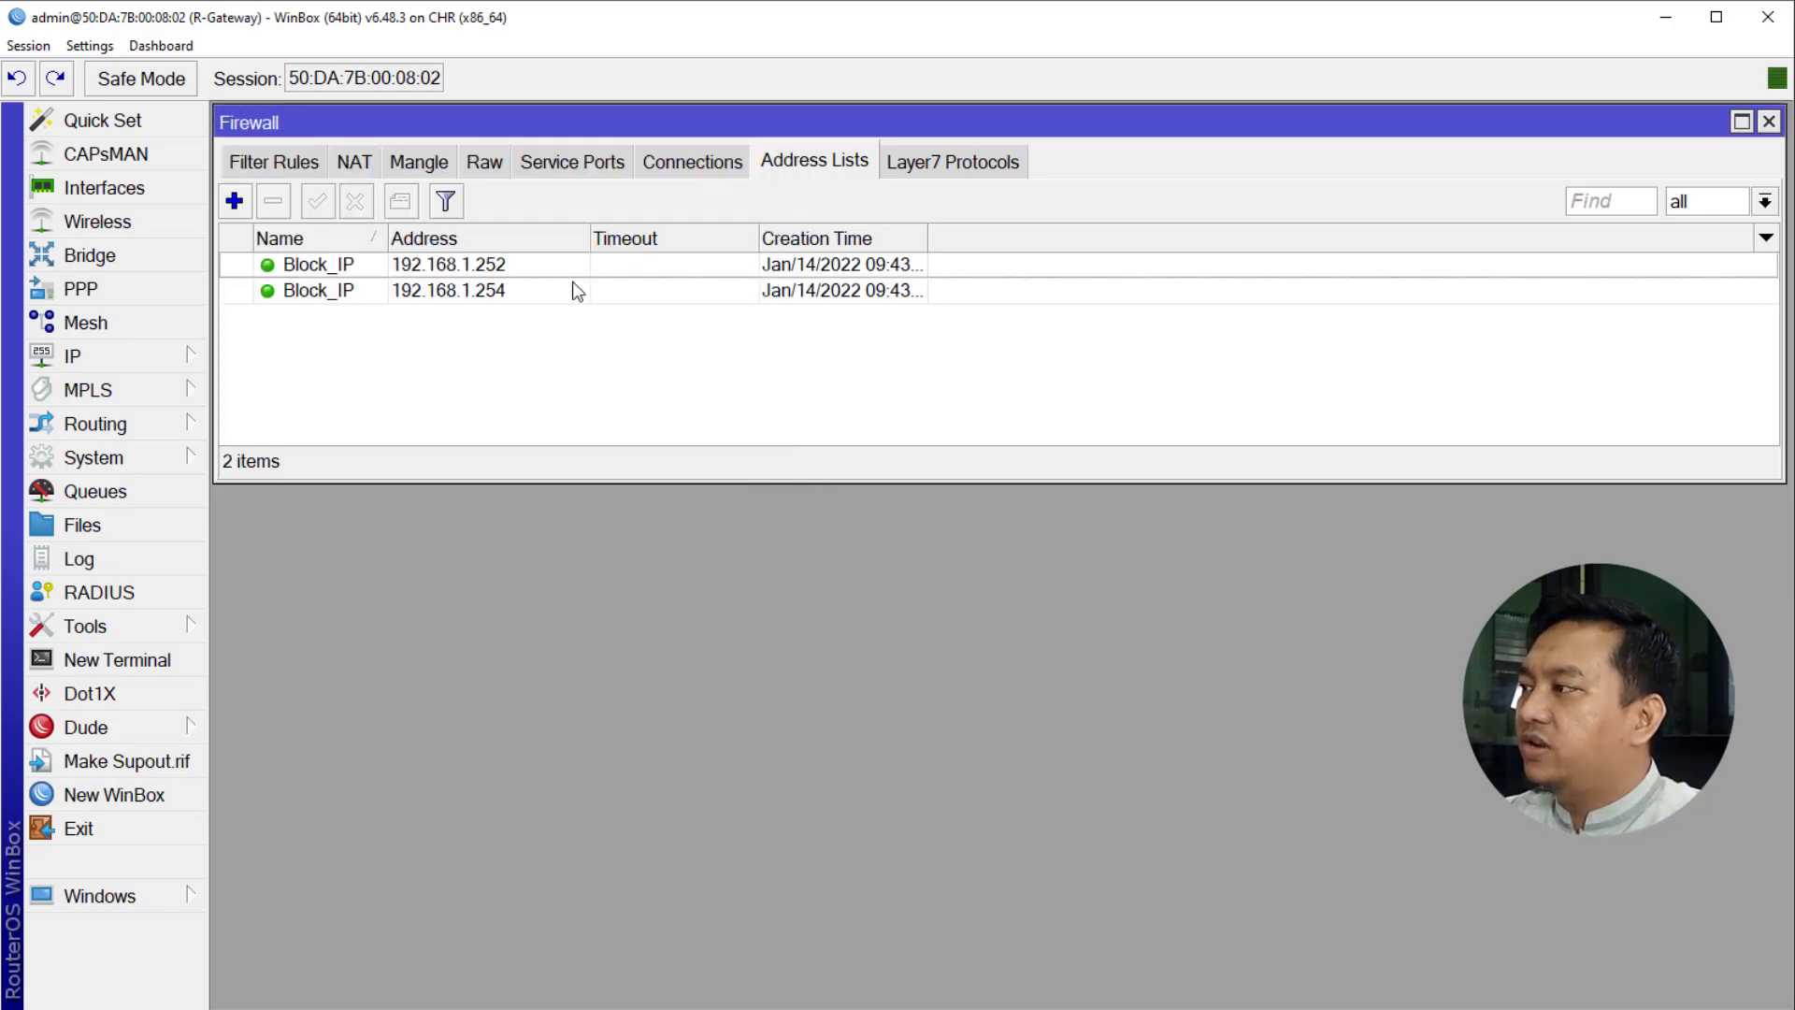
click(430, 267)
click(433, 287)
click(434, 262)
click(437, 287)
click(437, 266)
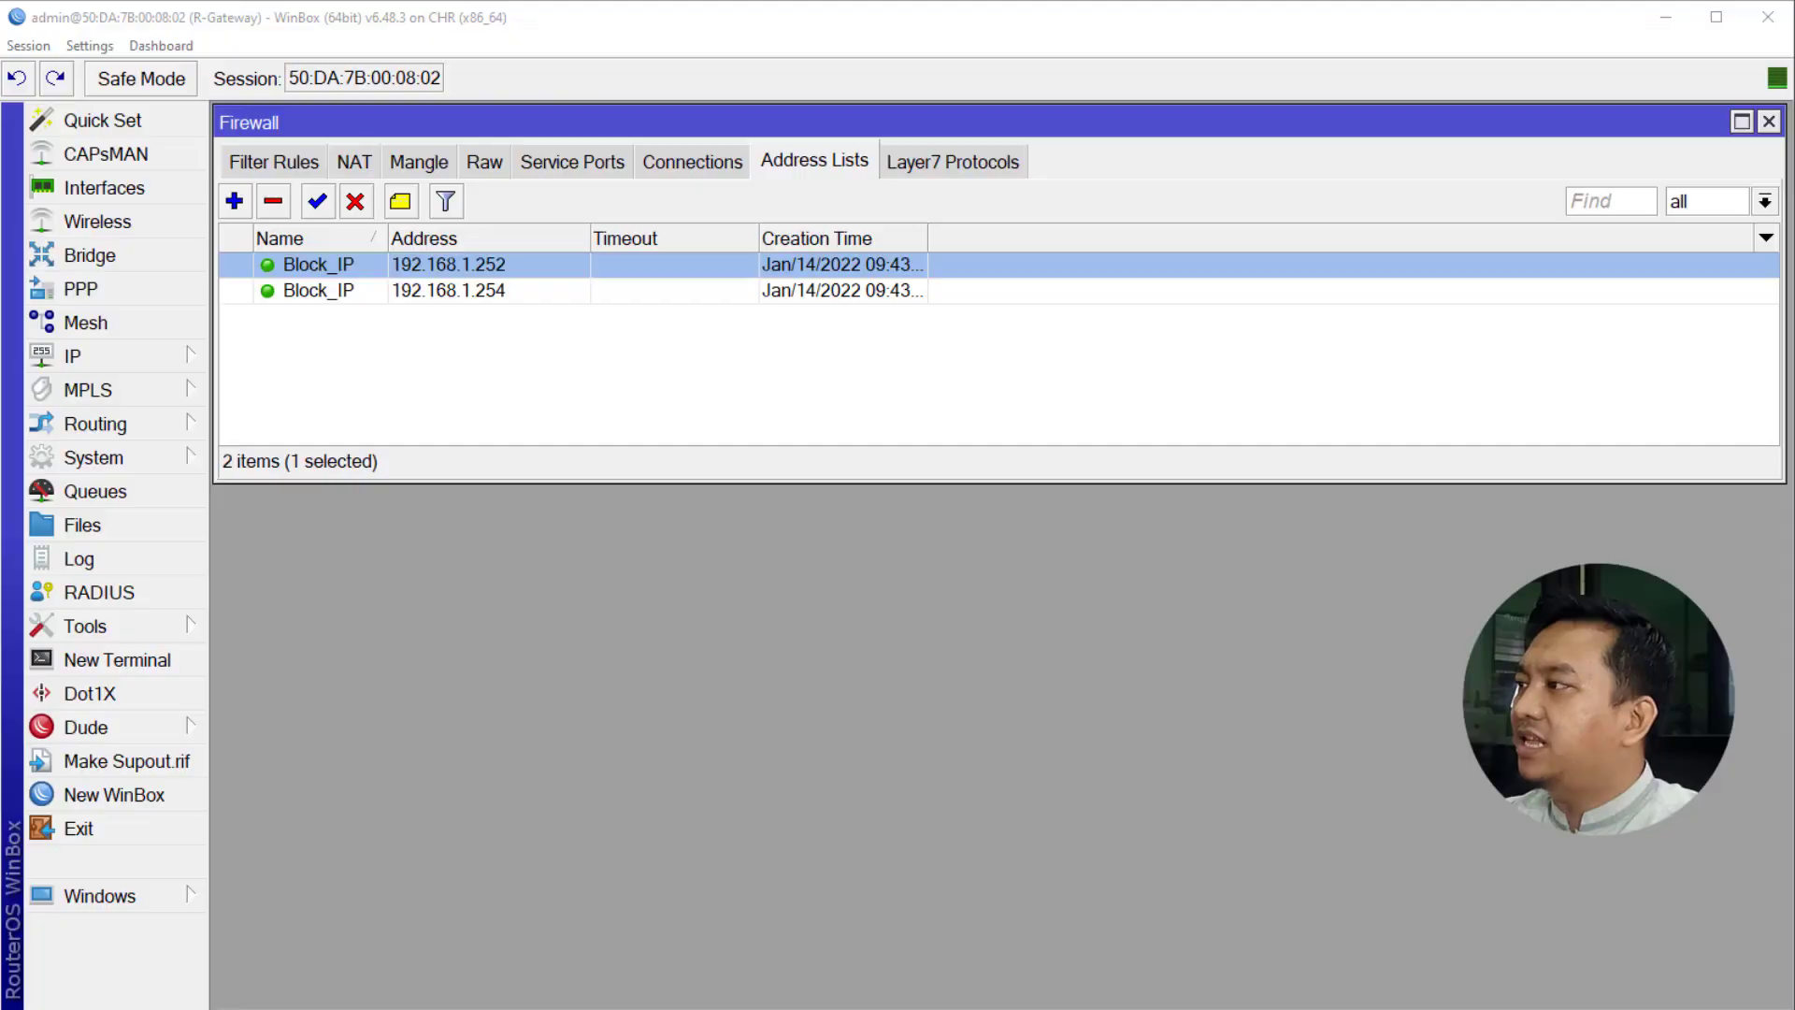
- Set the masquerade NAT rule's source address list to the negated Block_IP list and save the rule
click(356, 163)
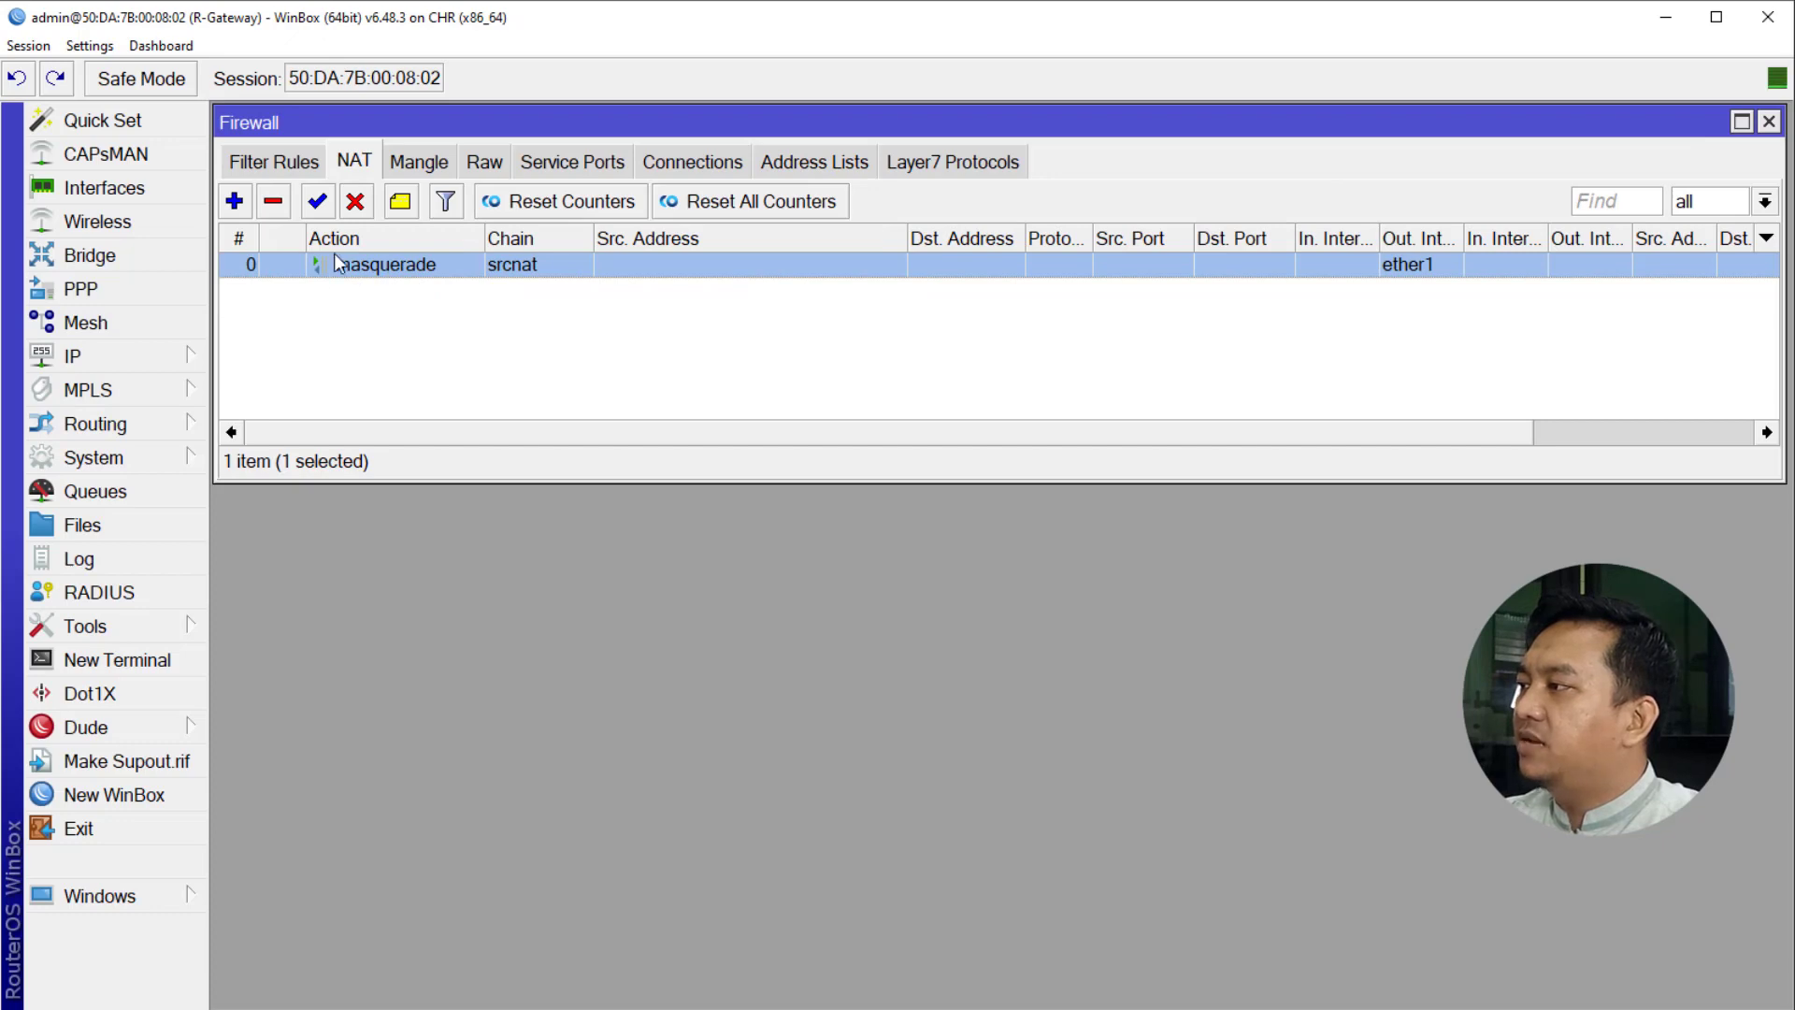
double_click(391, 268)
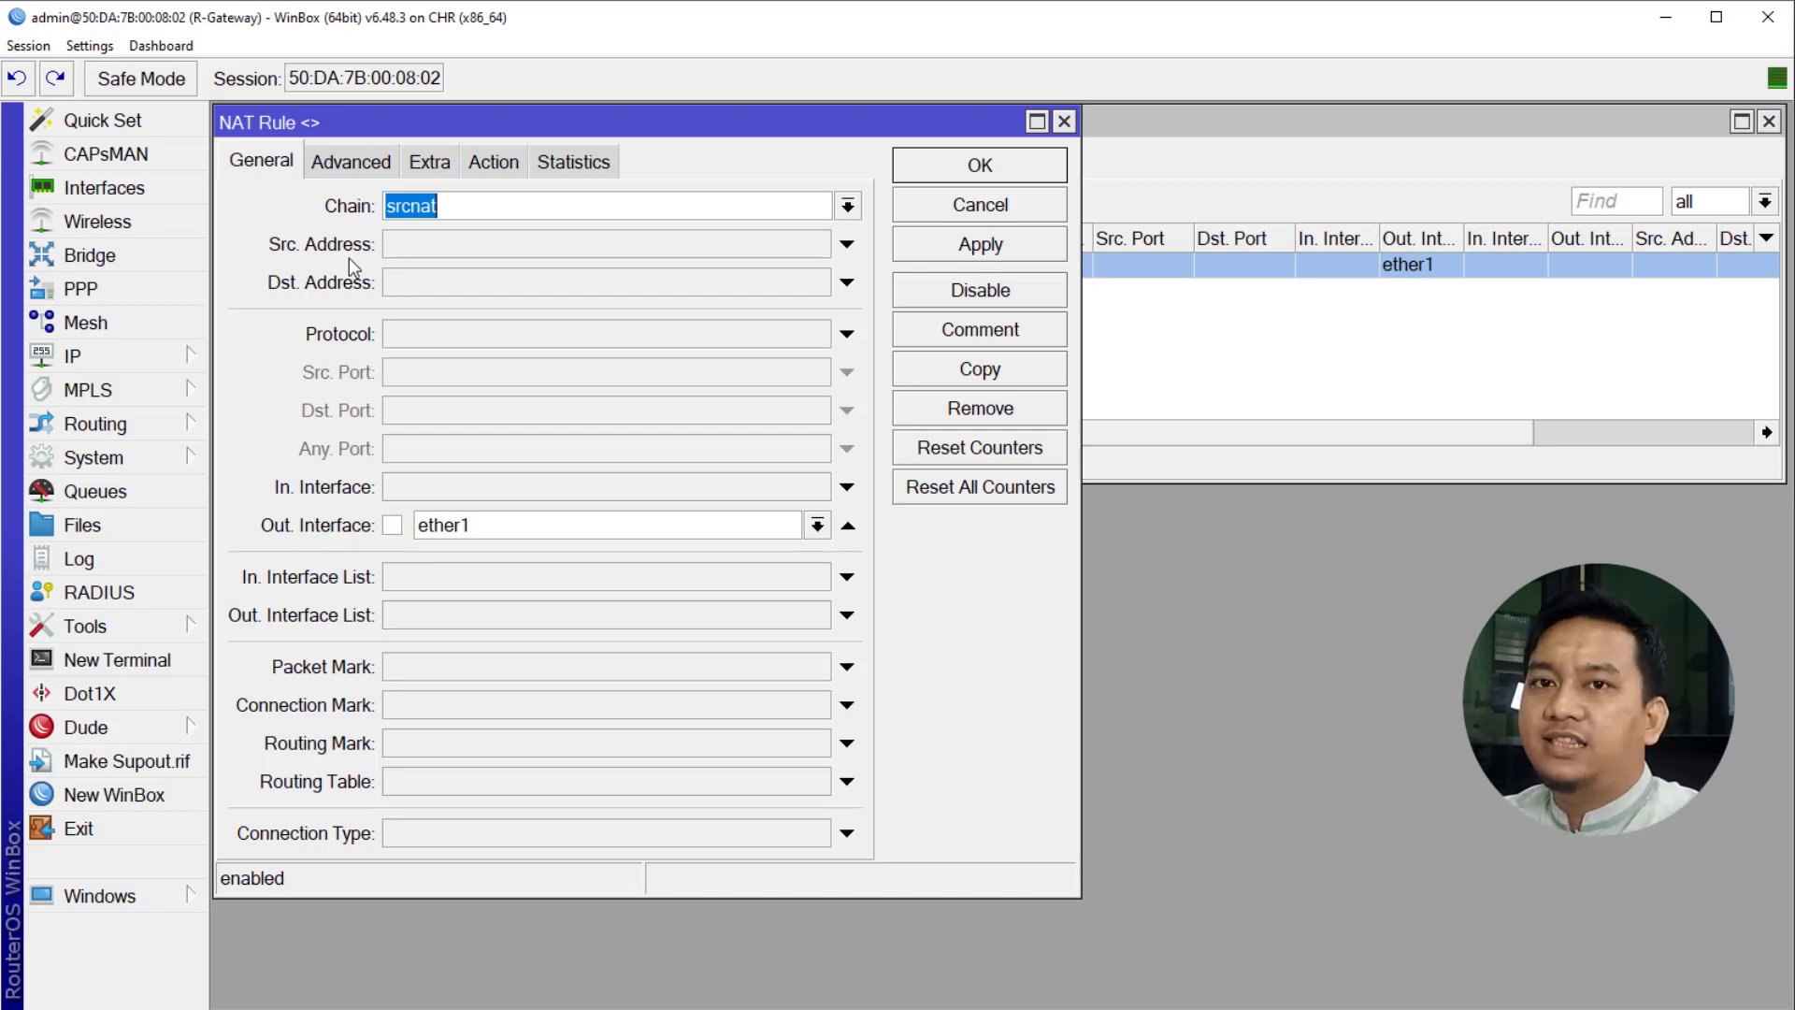
click(348, 163)
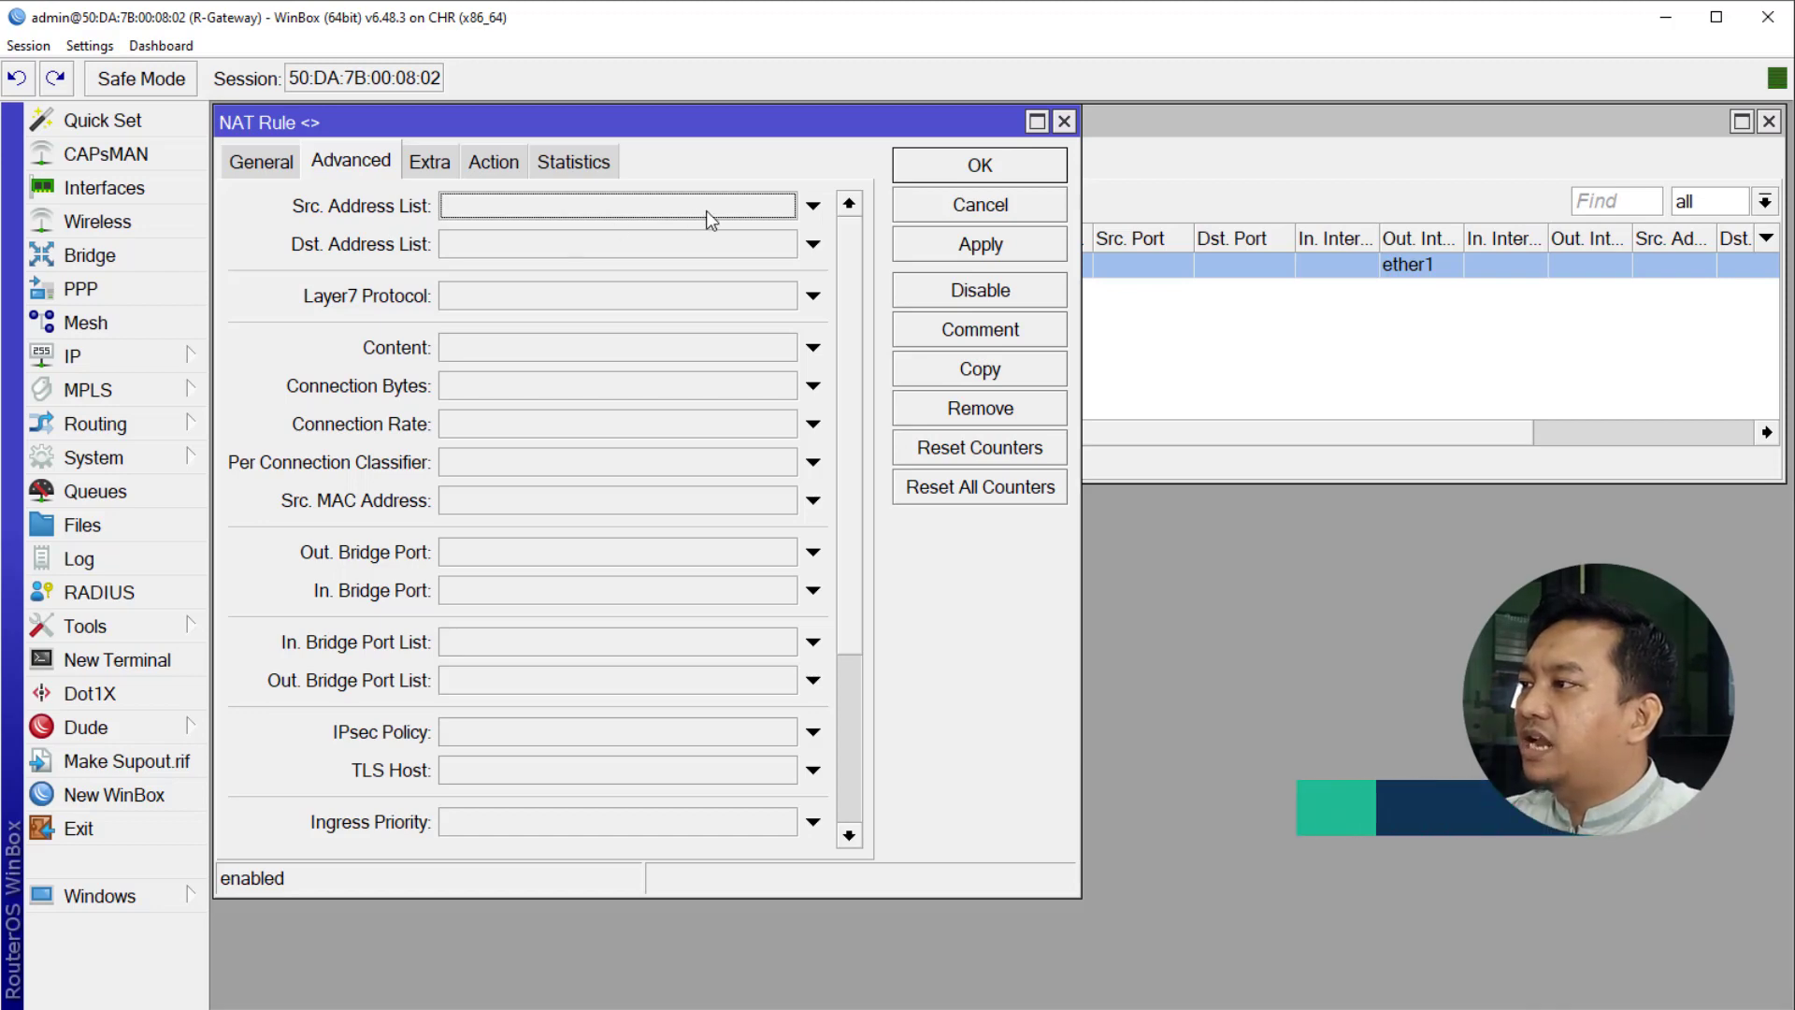
click(811, 206)
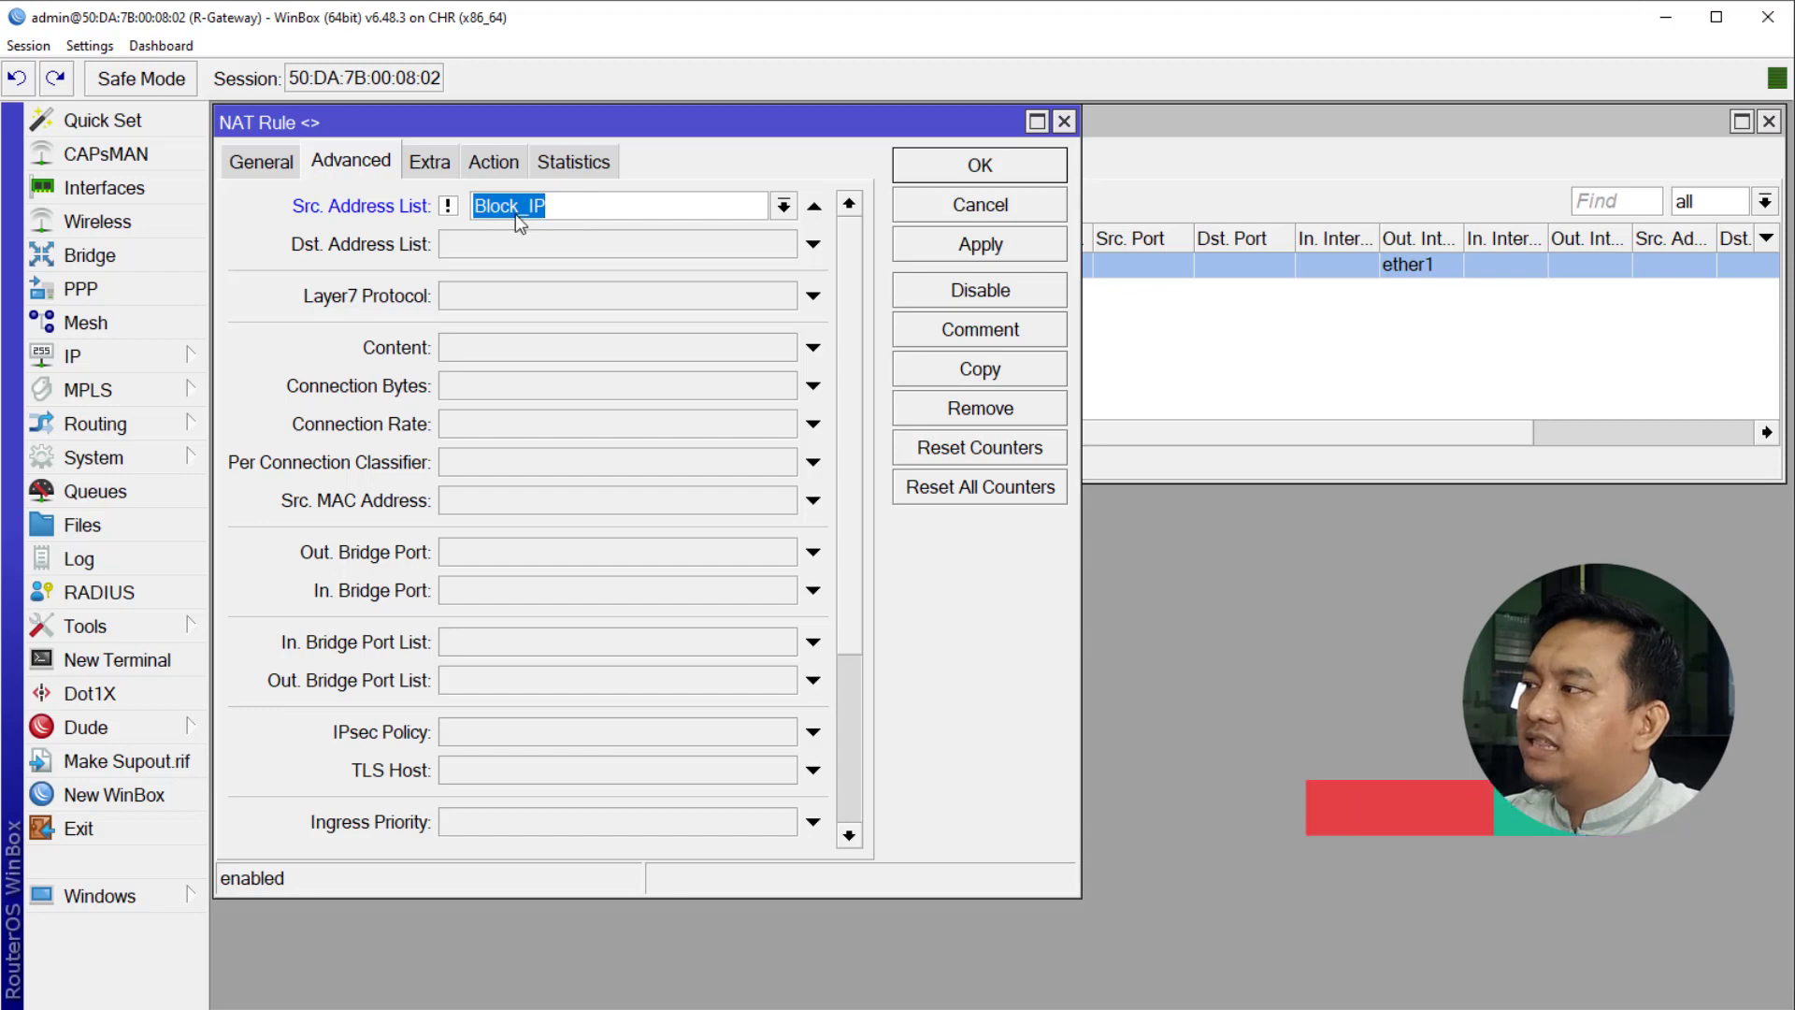
click(783, 206)
click(531, 229)
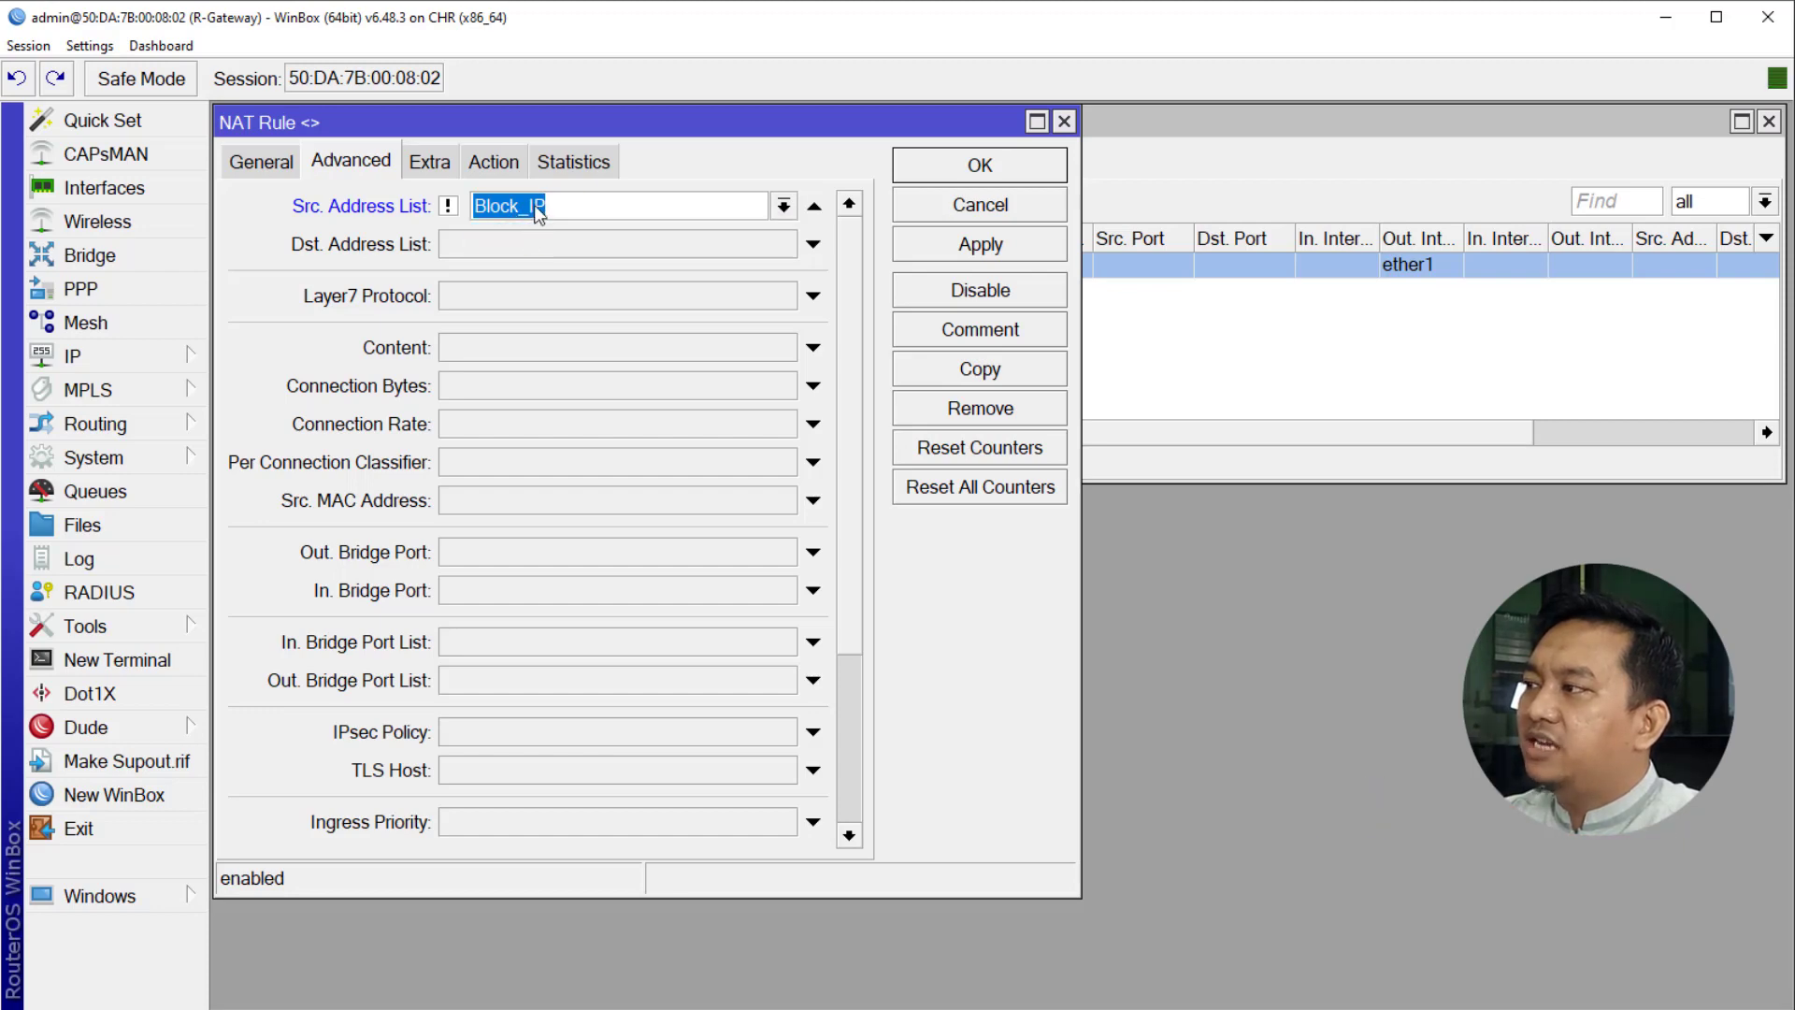
click(558, 214)
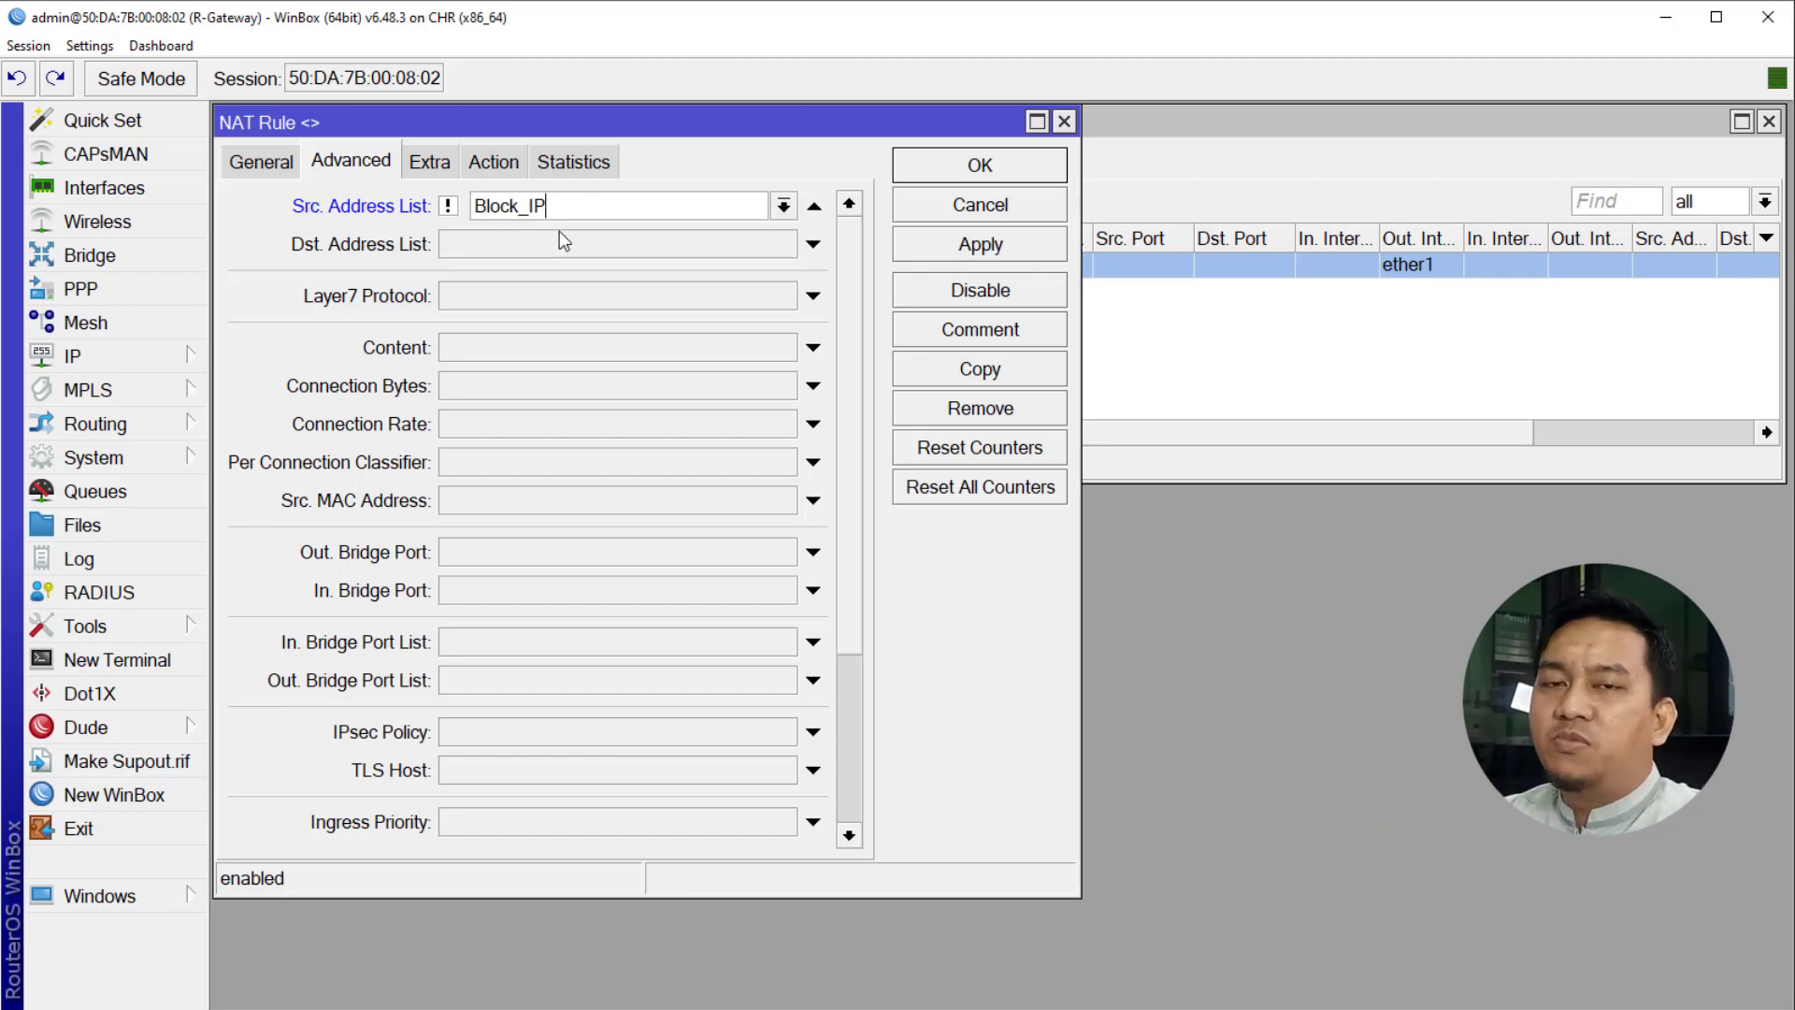
click(447, 205)
click(447, 204)
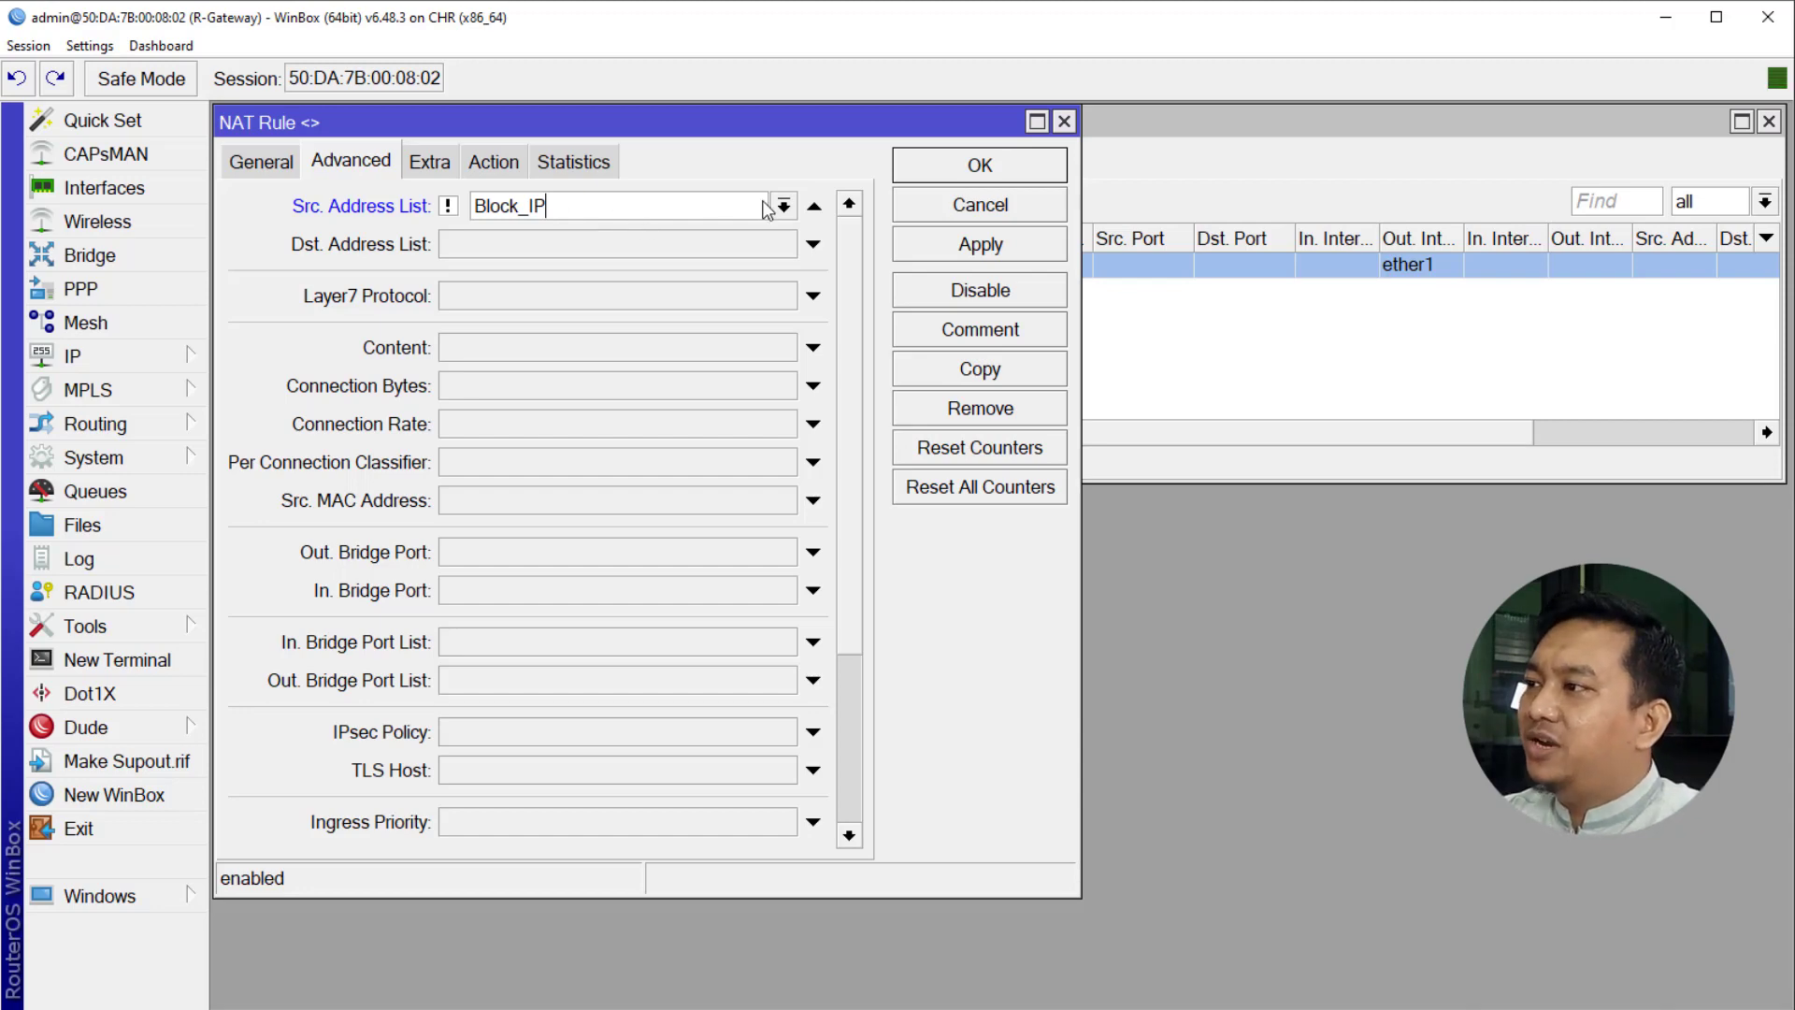
click(959, 248)
click(960, 173)
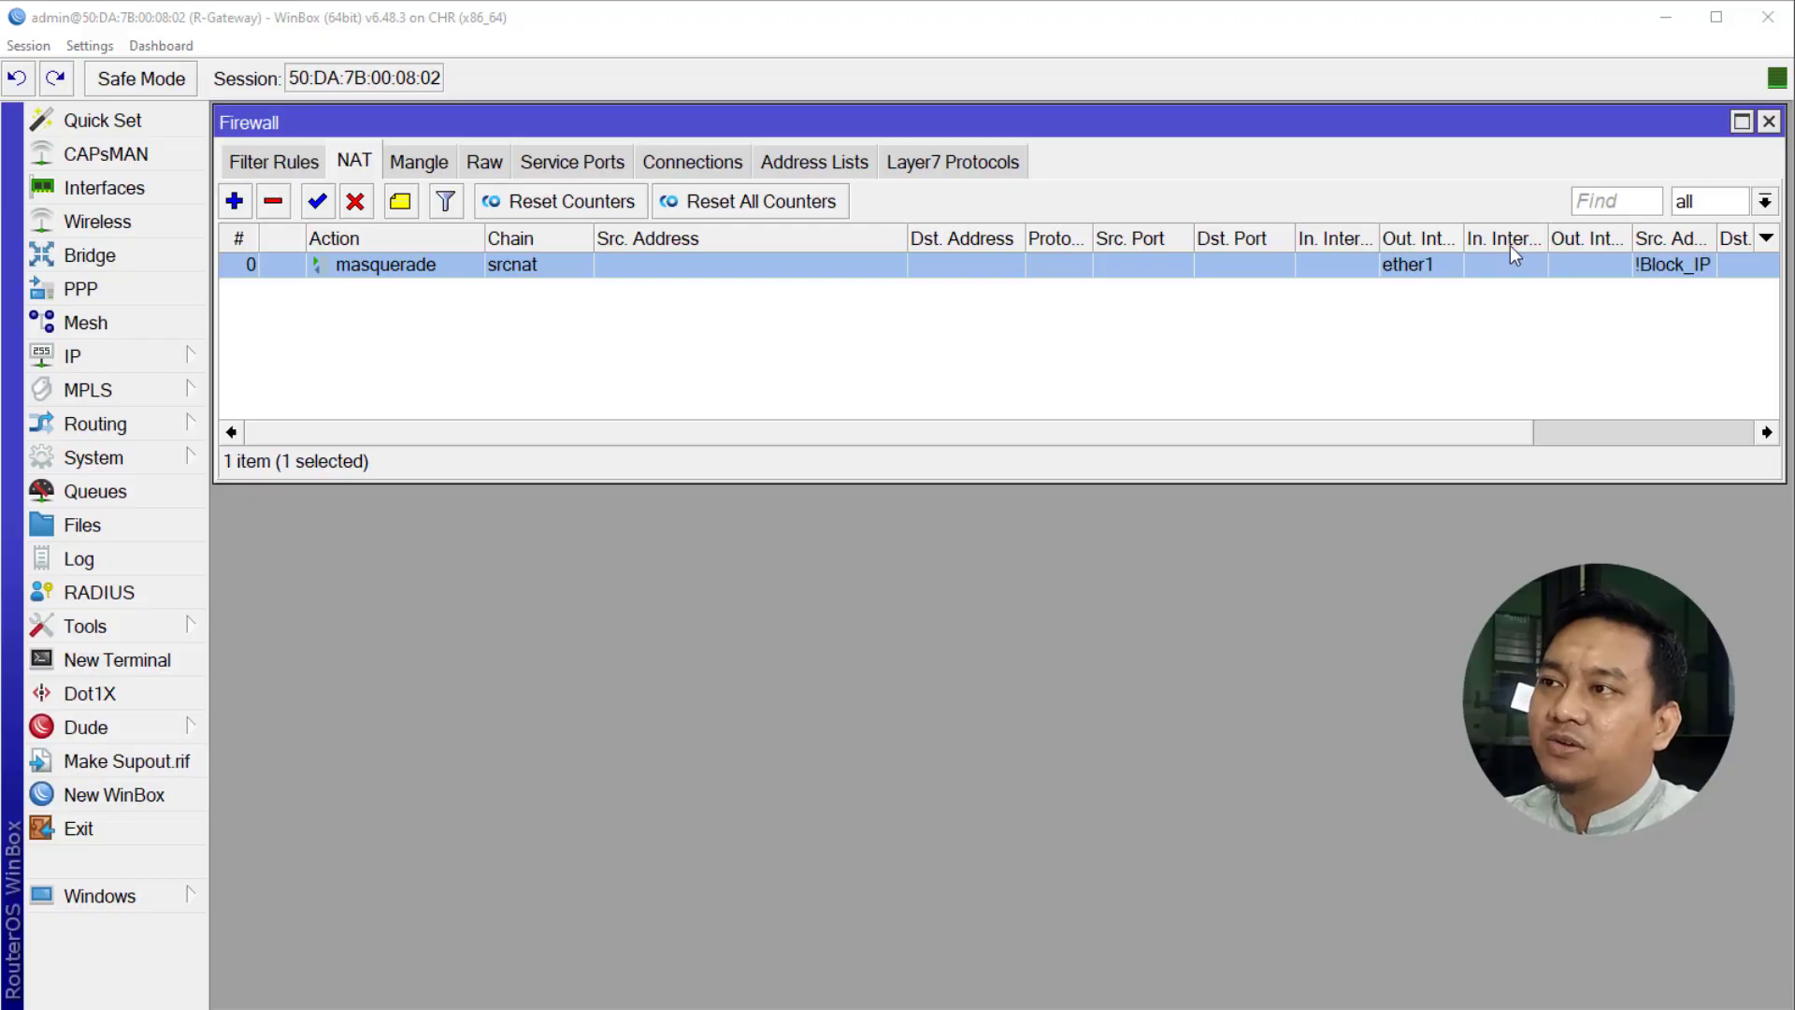
- Switch to the PNETLab topology and load detik.com in PC-01's browser to test its internet access
click(1668, 28)
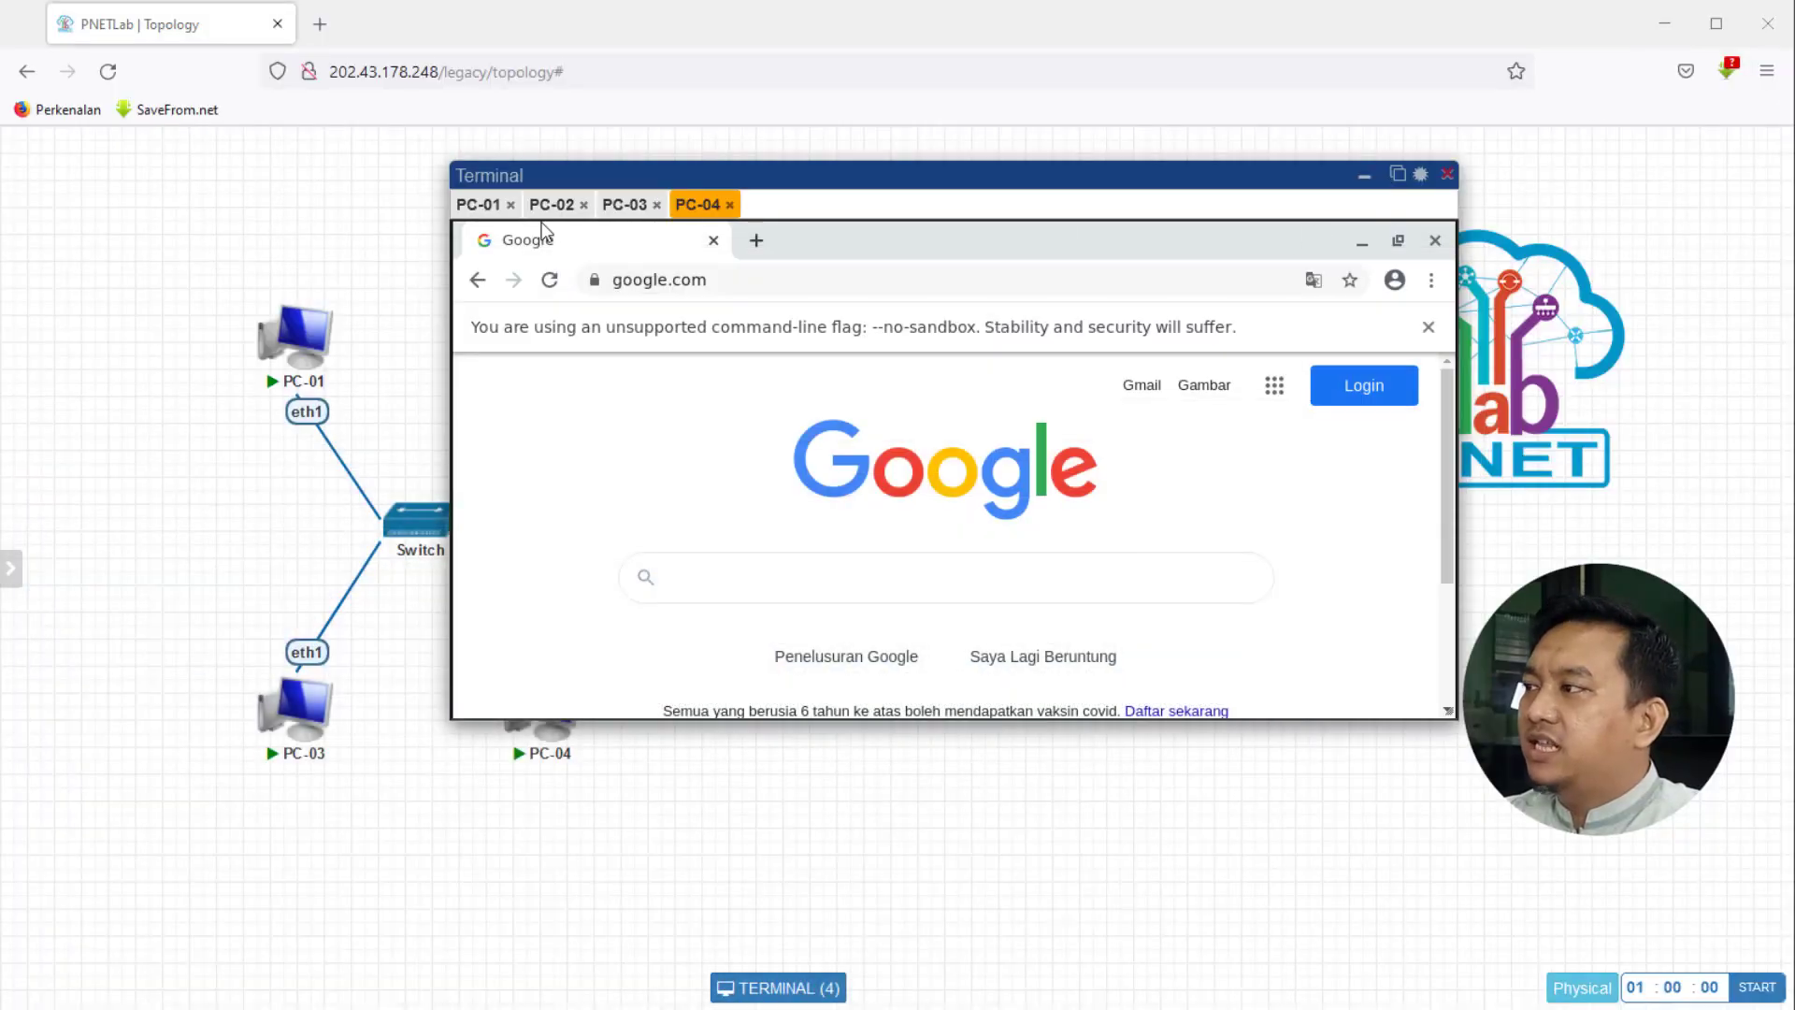
click(471, 205)
click(786, 285)
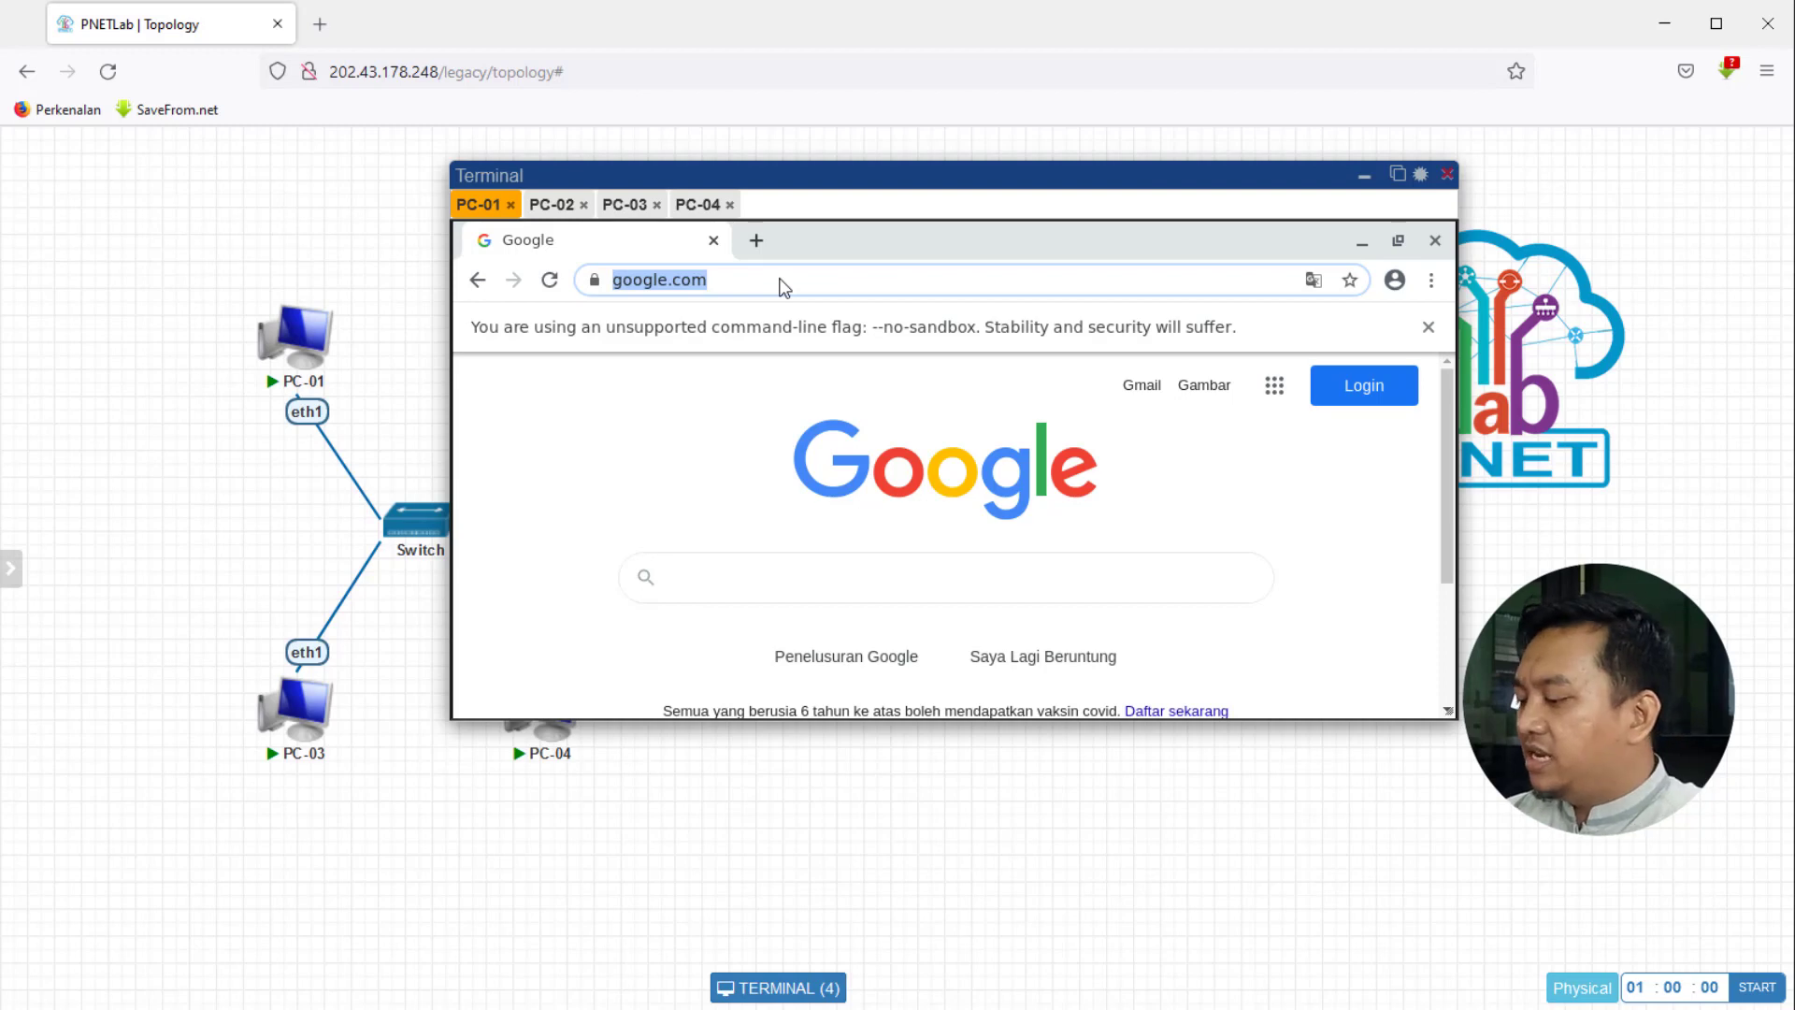
text(DET)
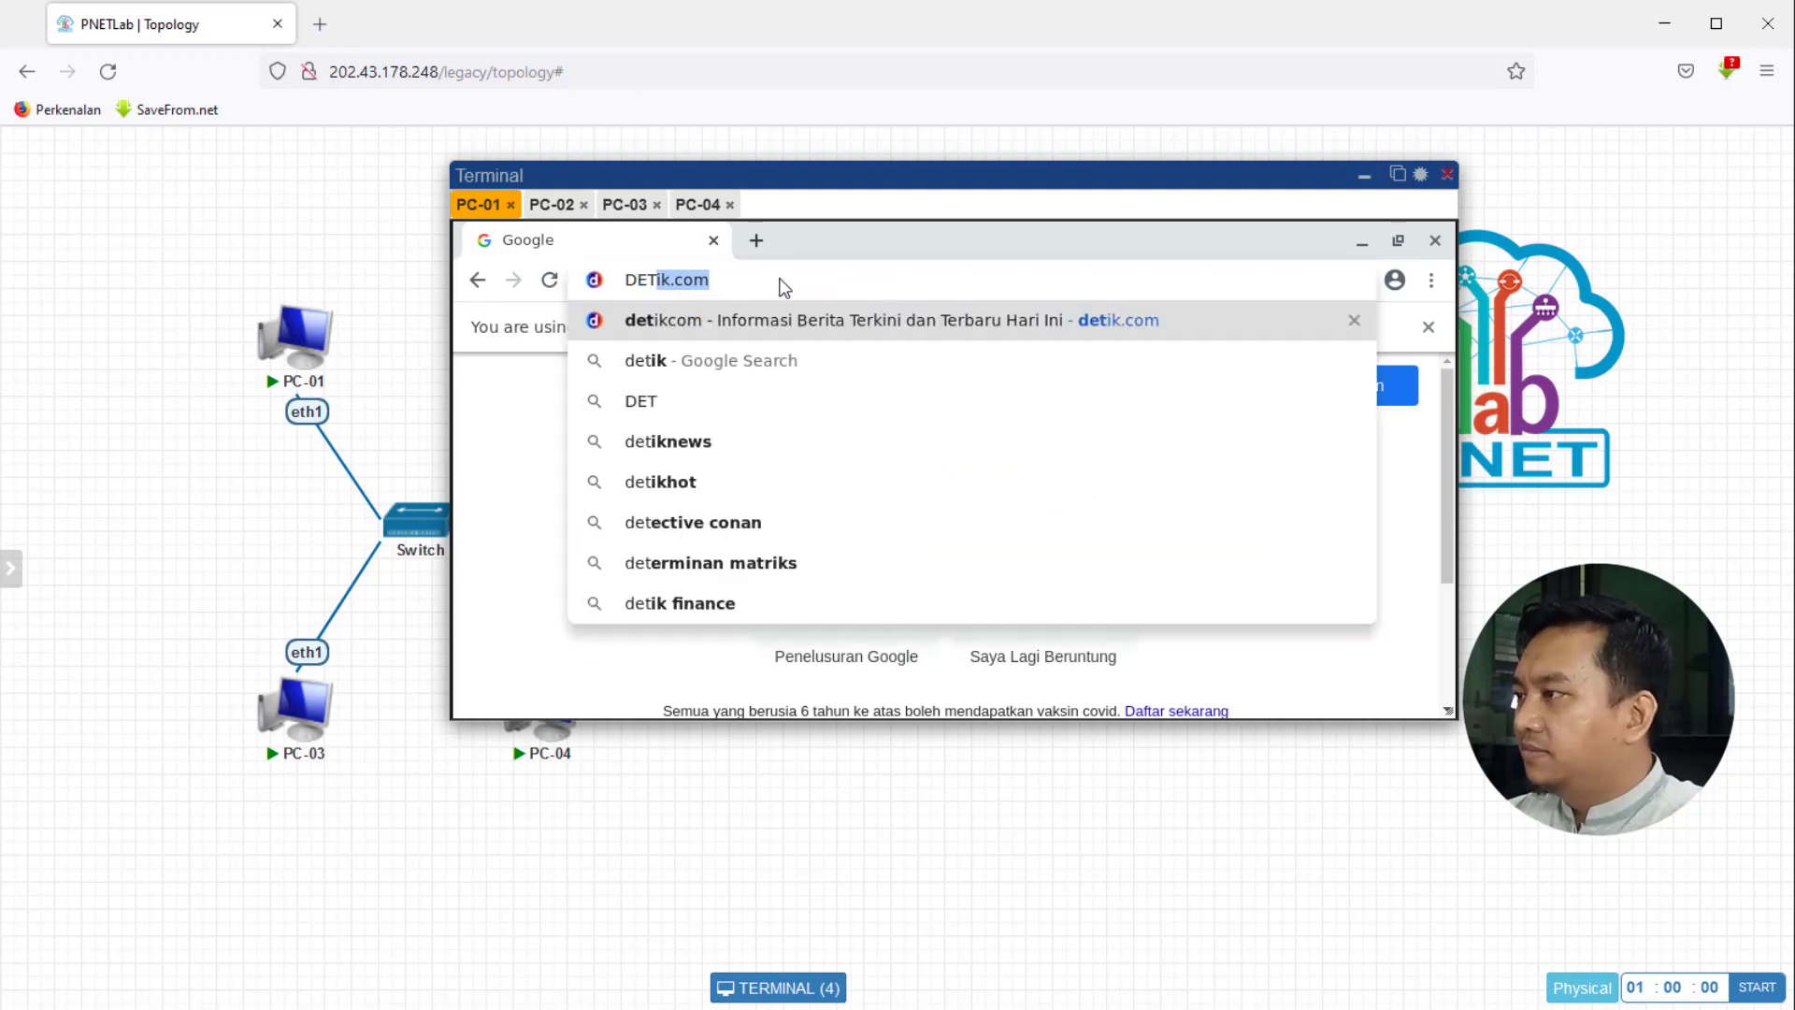
text(IK.COM)
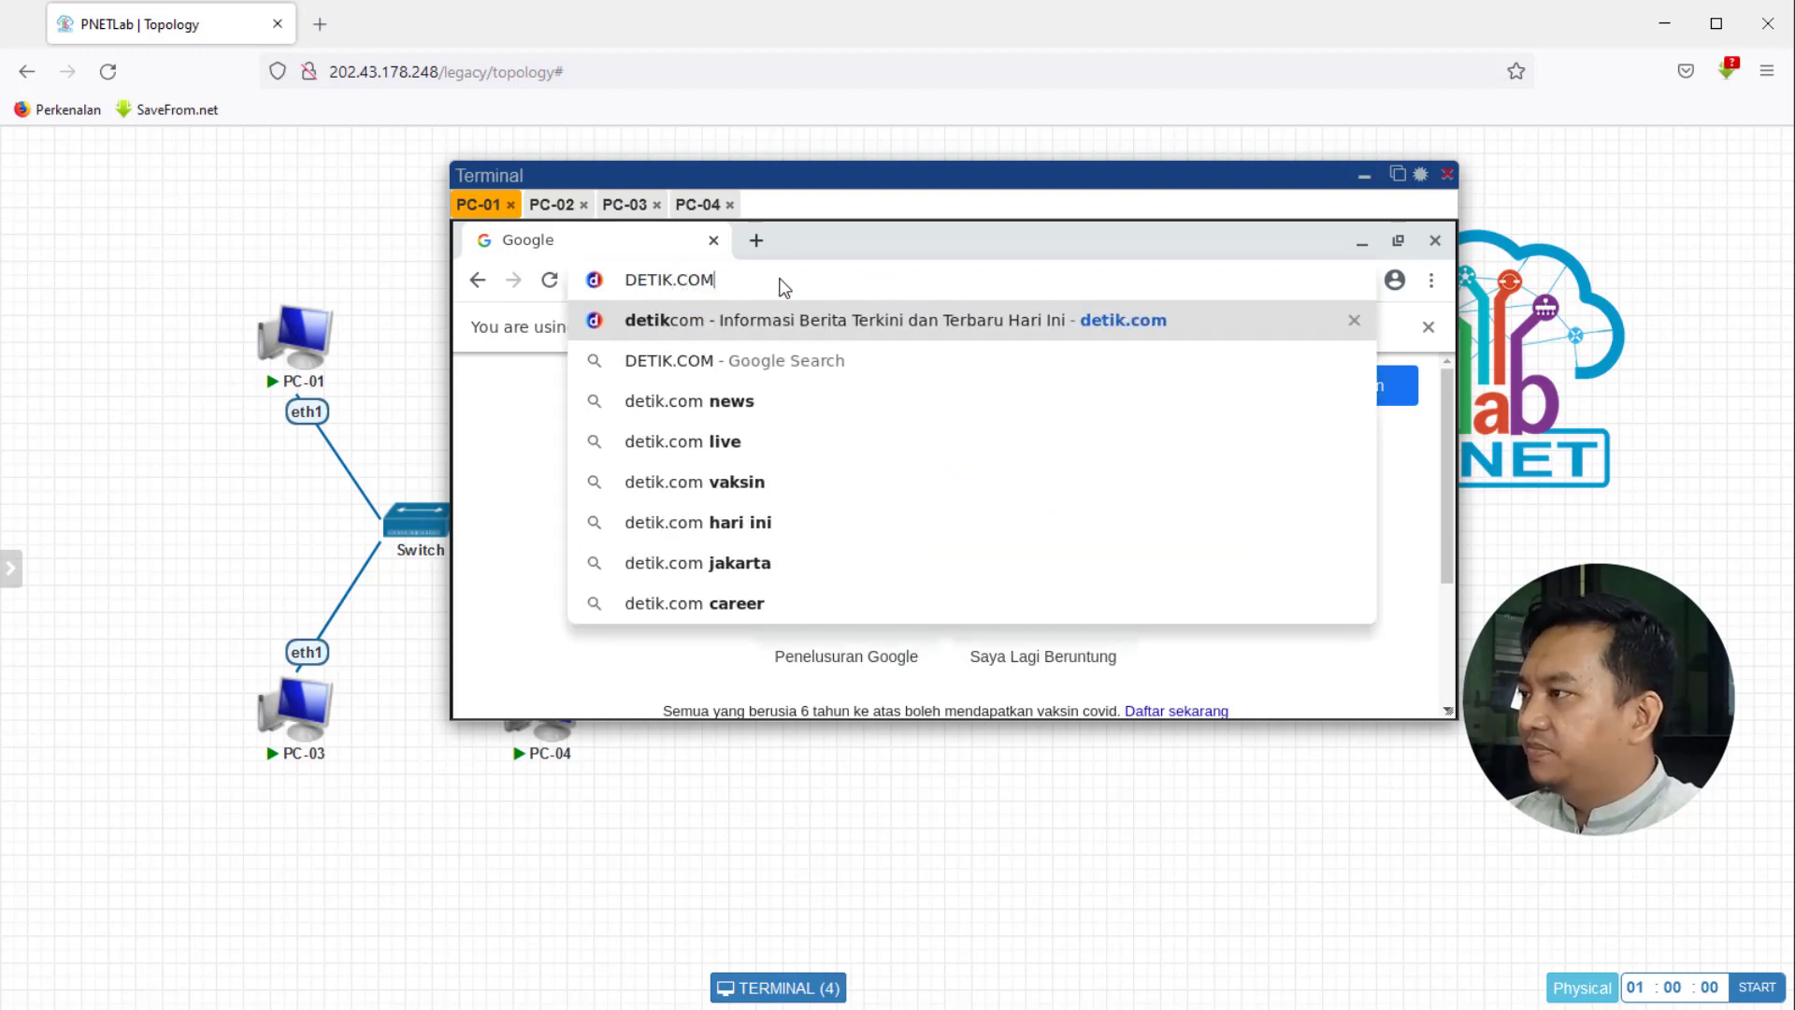
key(Return)
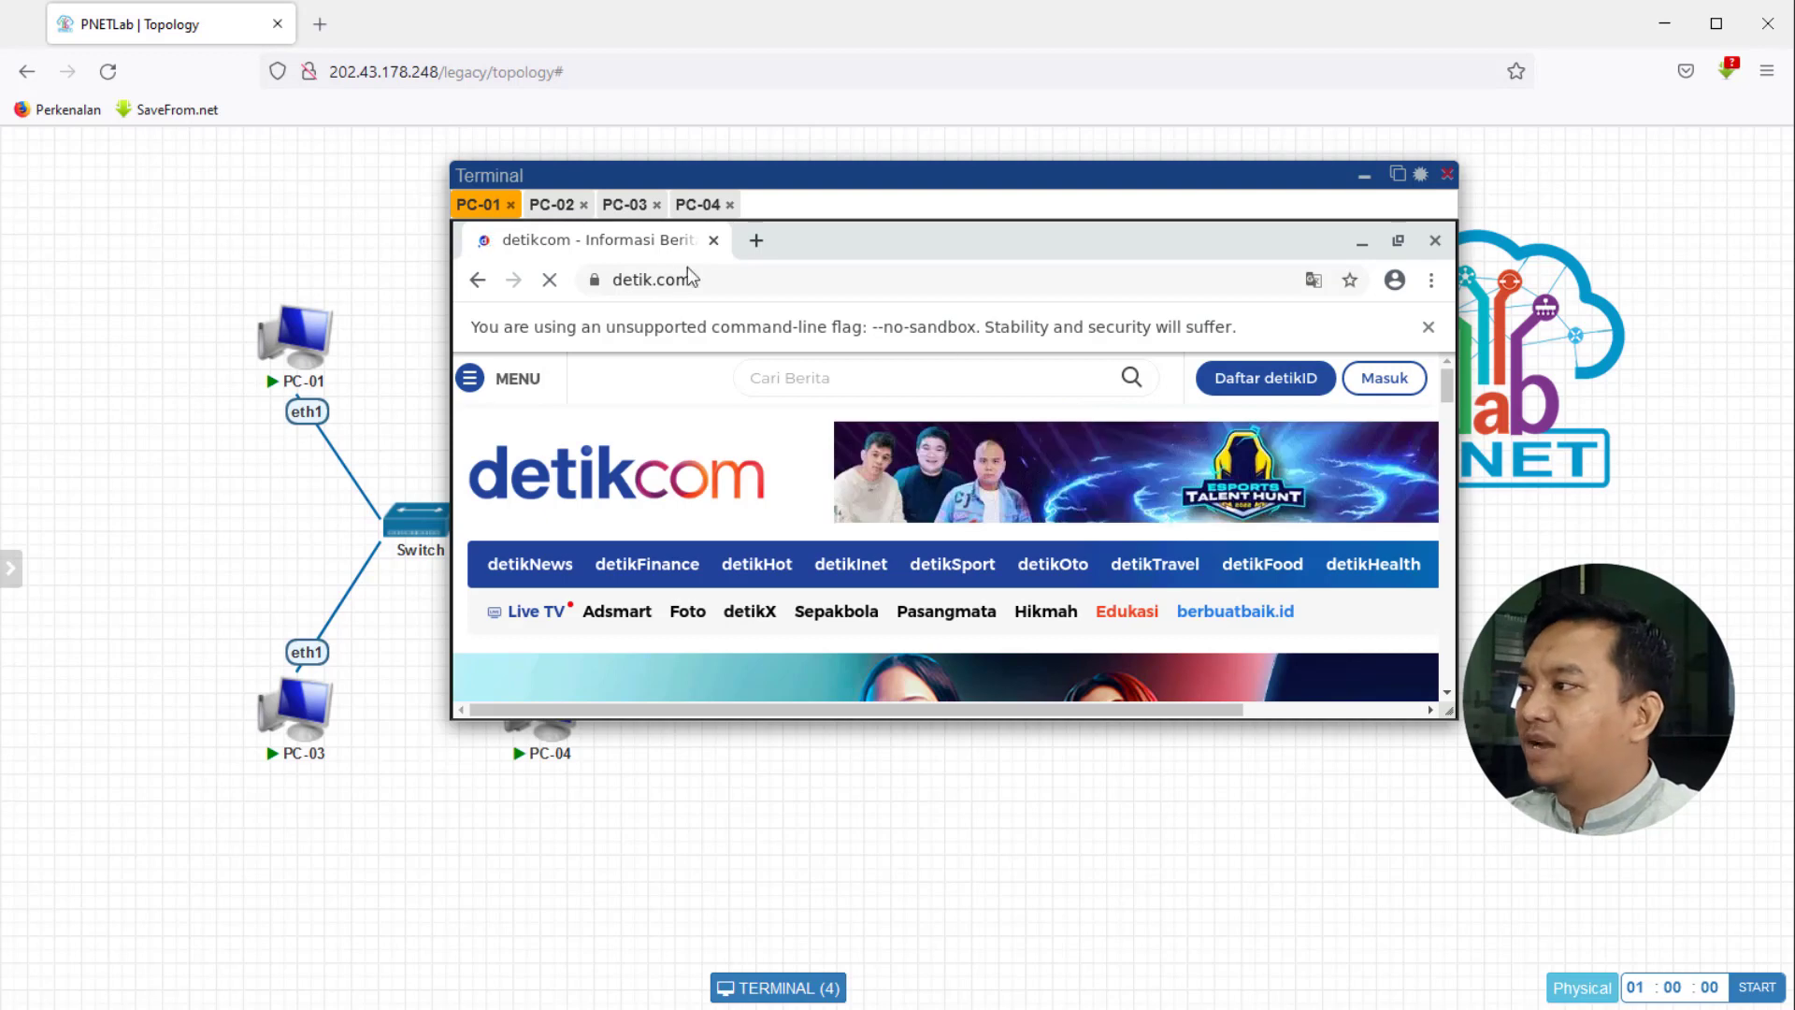
- Request detik.com in PC-02's browser to test its internet access
click(552, 206)
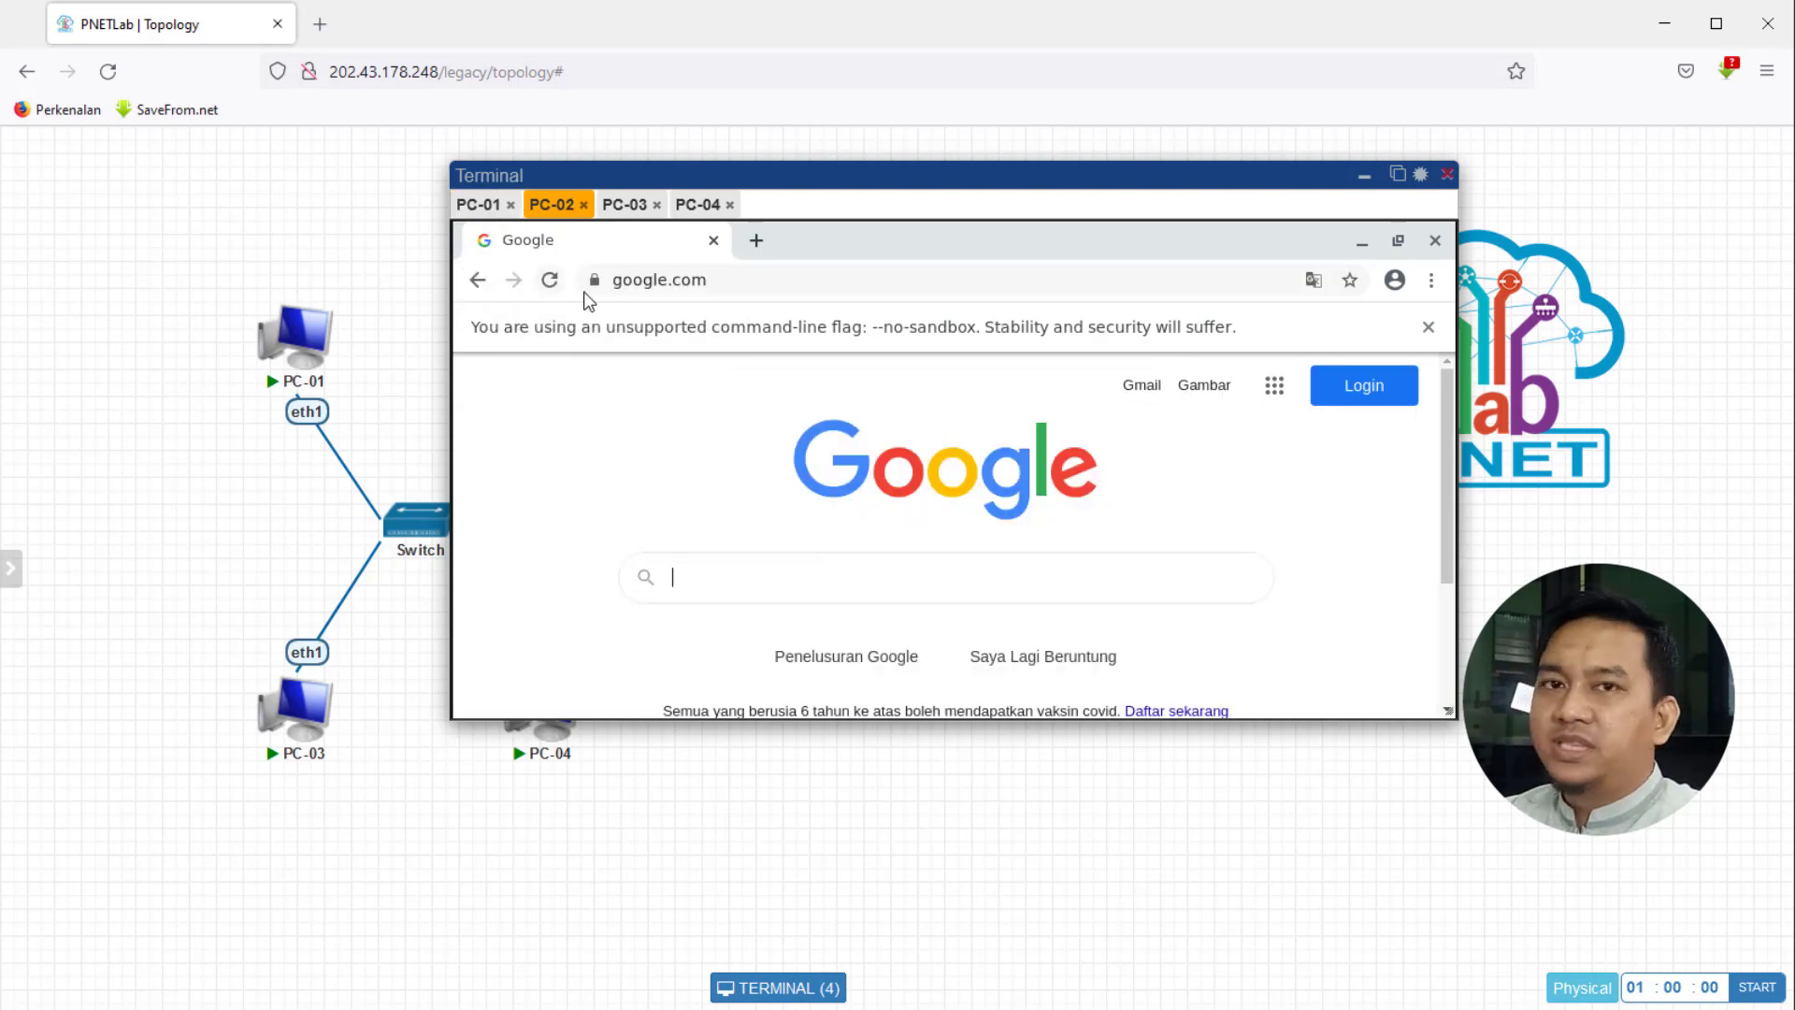
click(742, 283)
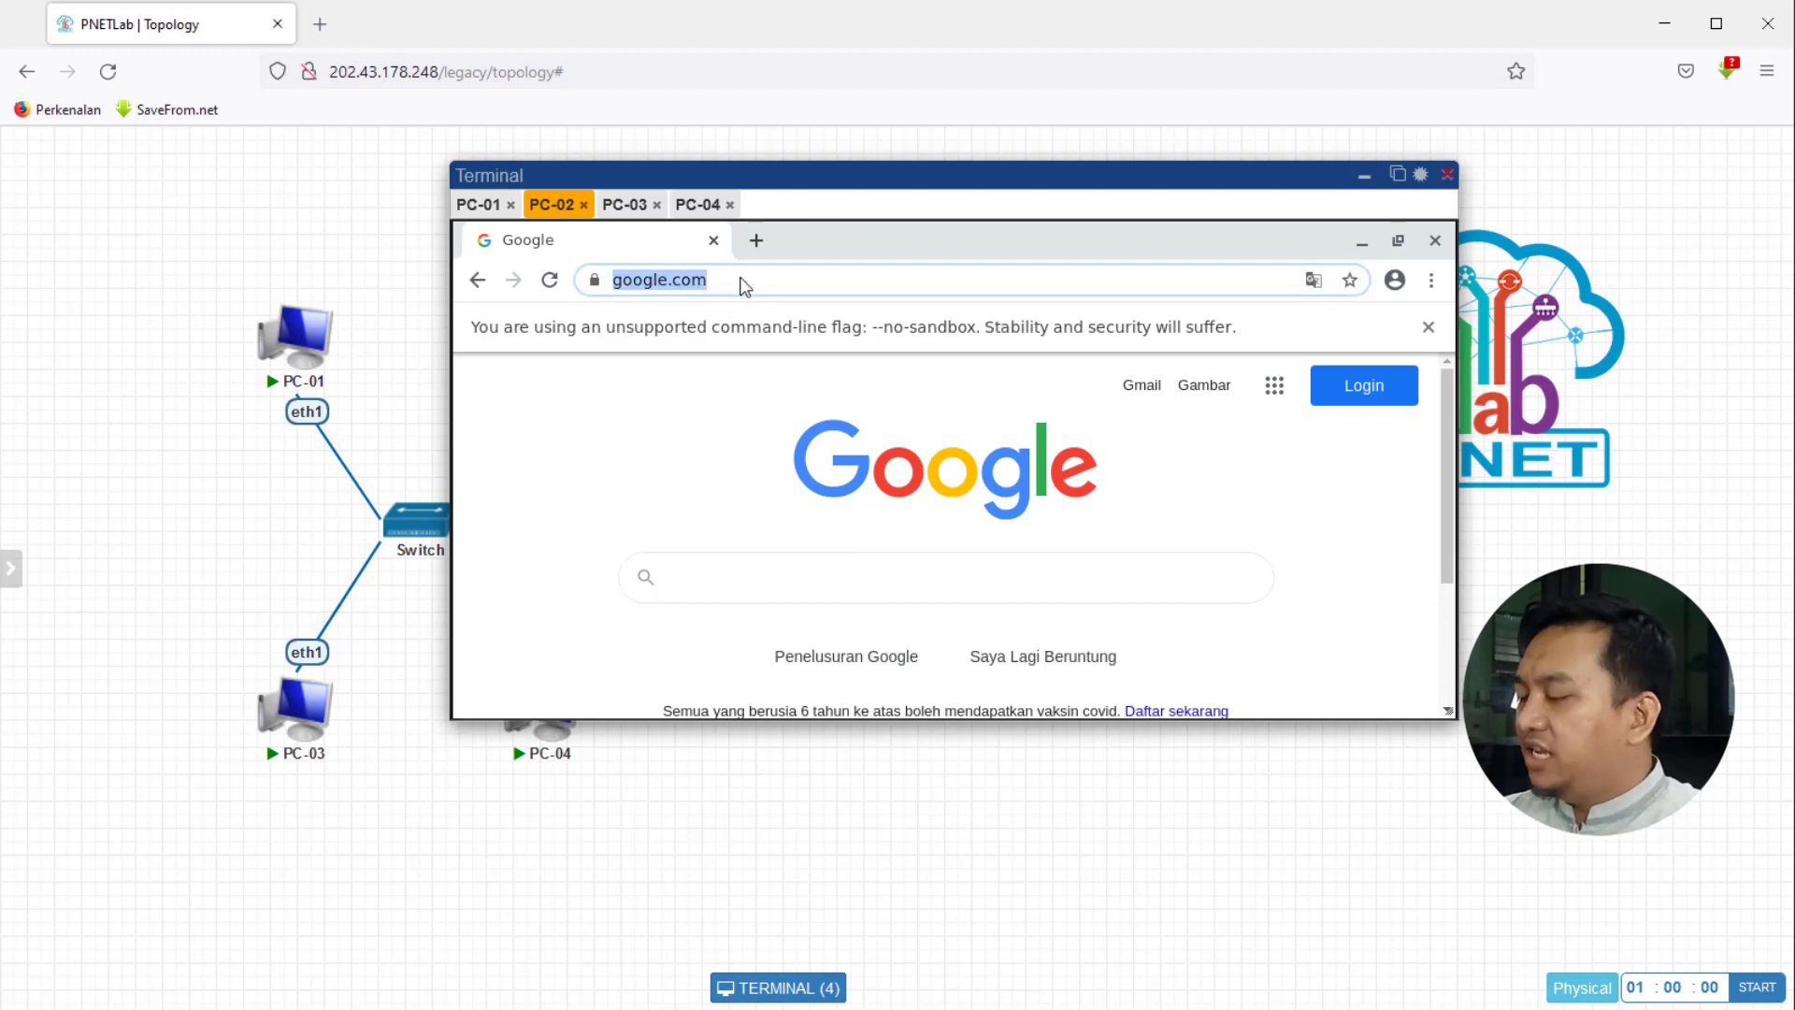
text(D)
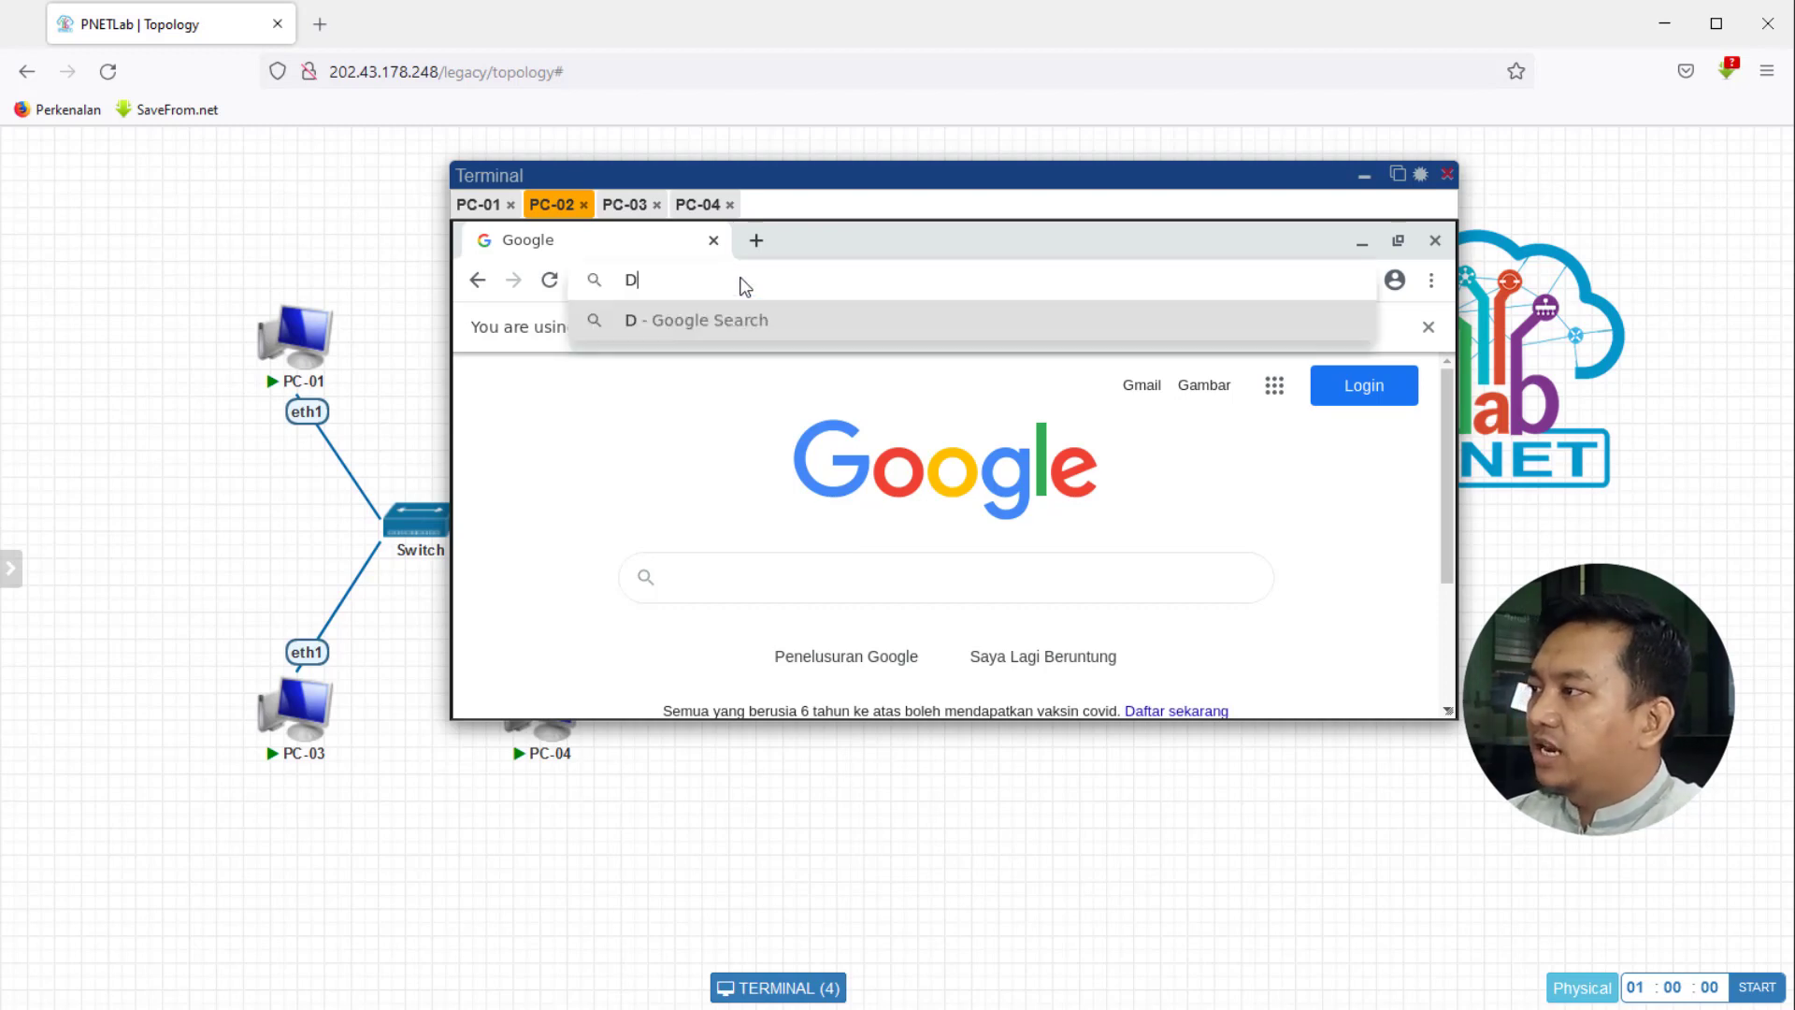
text(ETIK.COM)
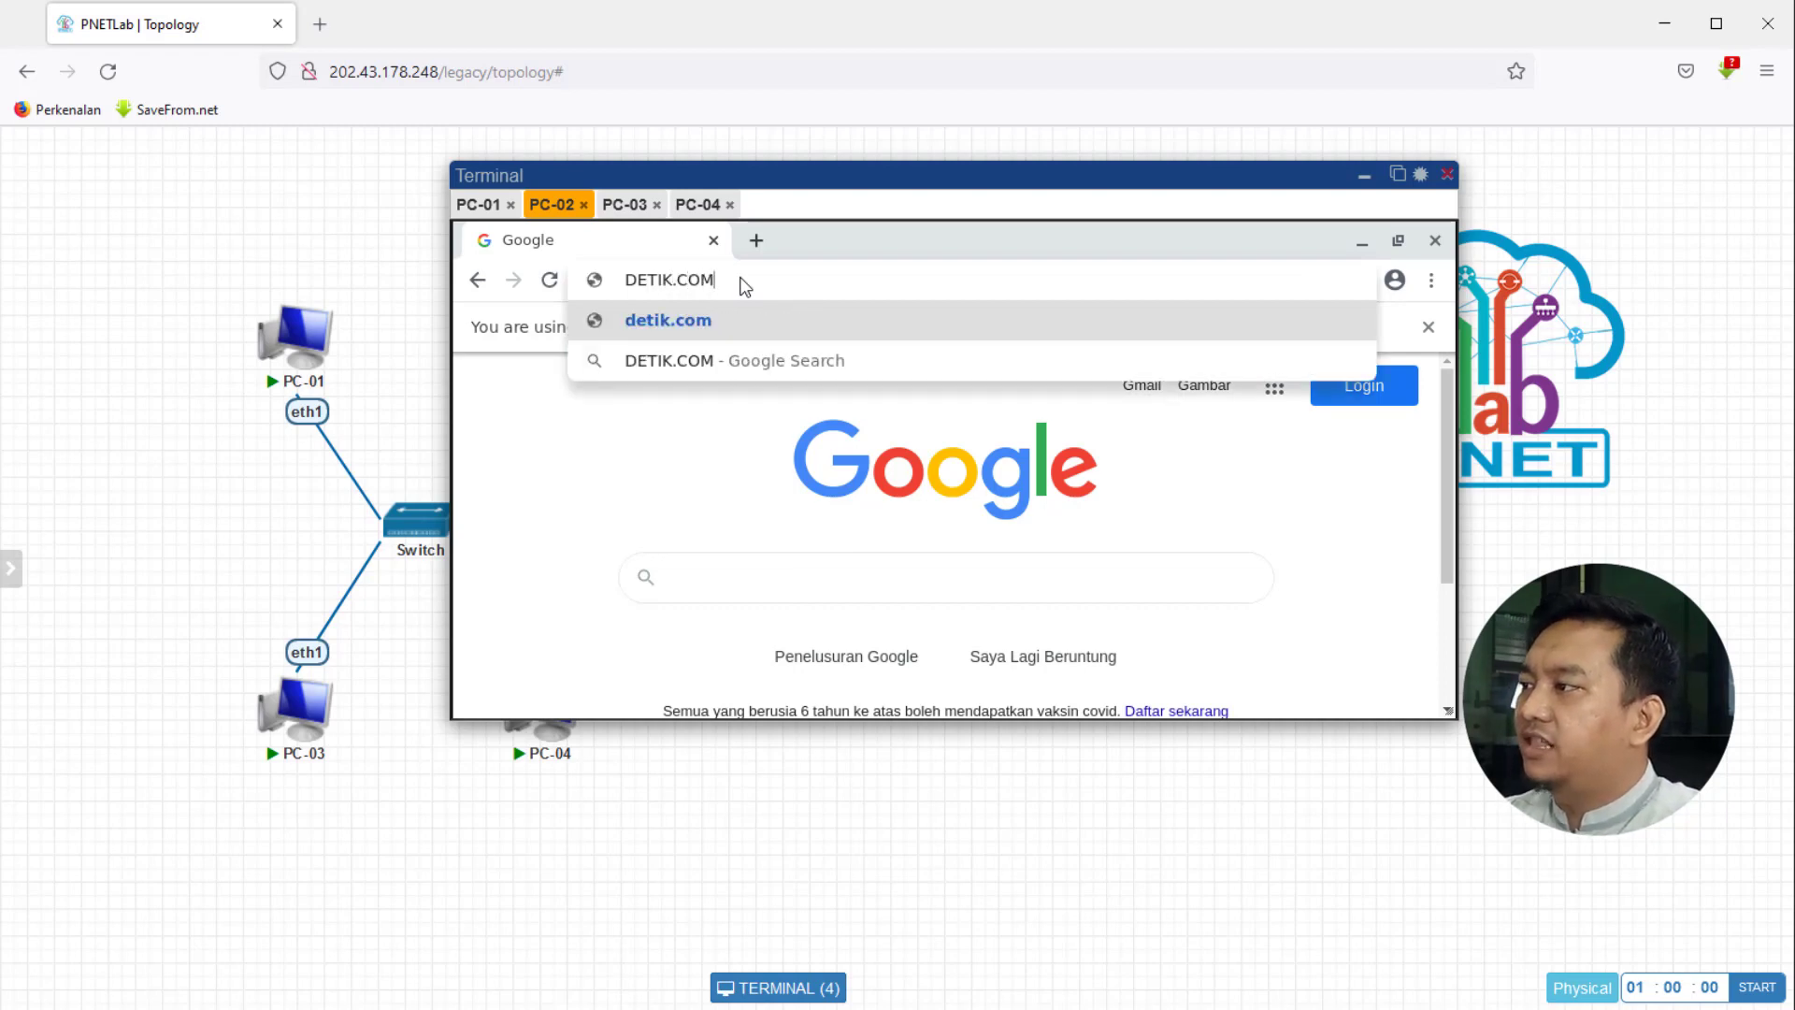
key(Return)
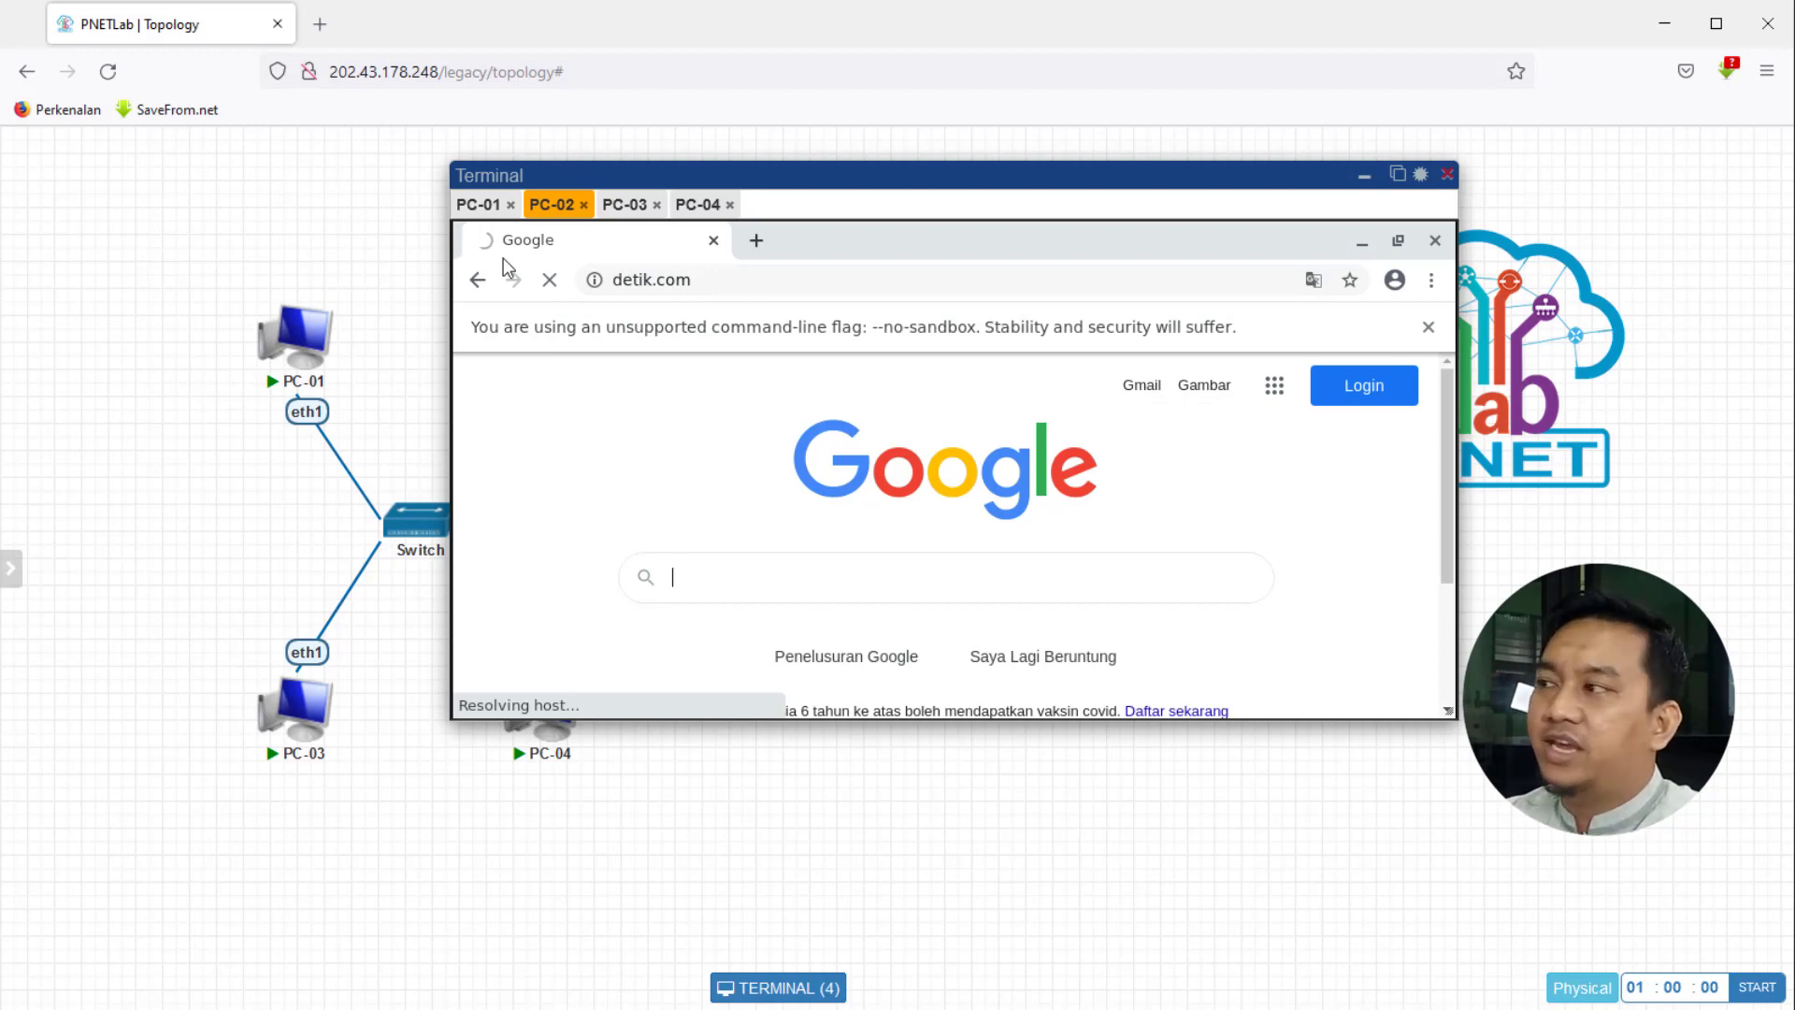
- Request detik.com in PC-03's browser to test its internet access
click(626, 202)
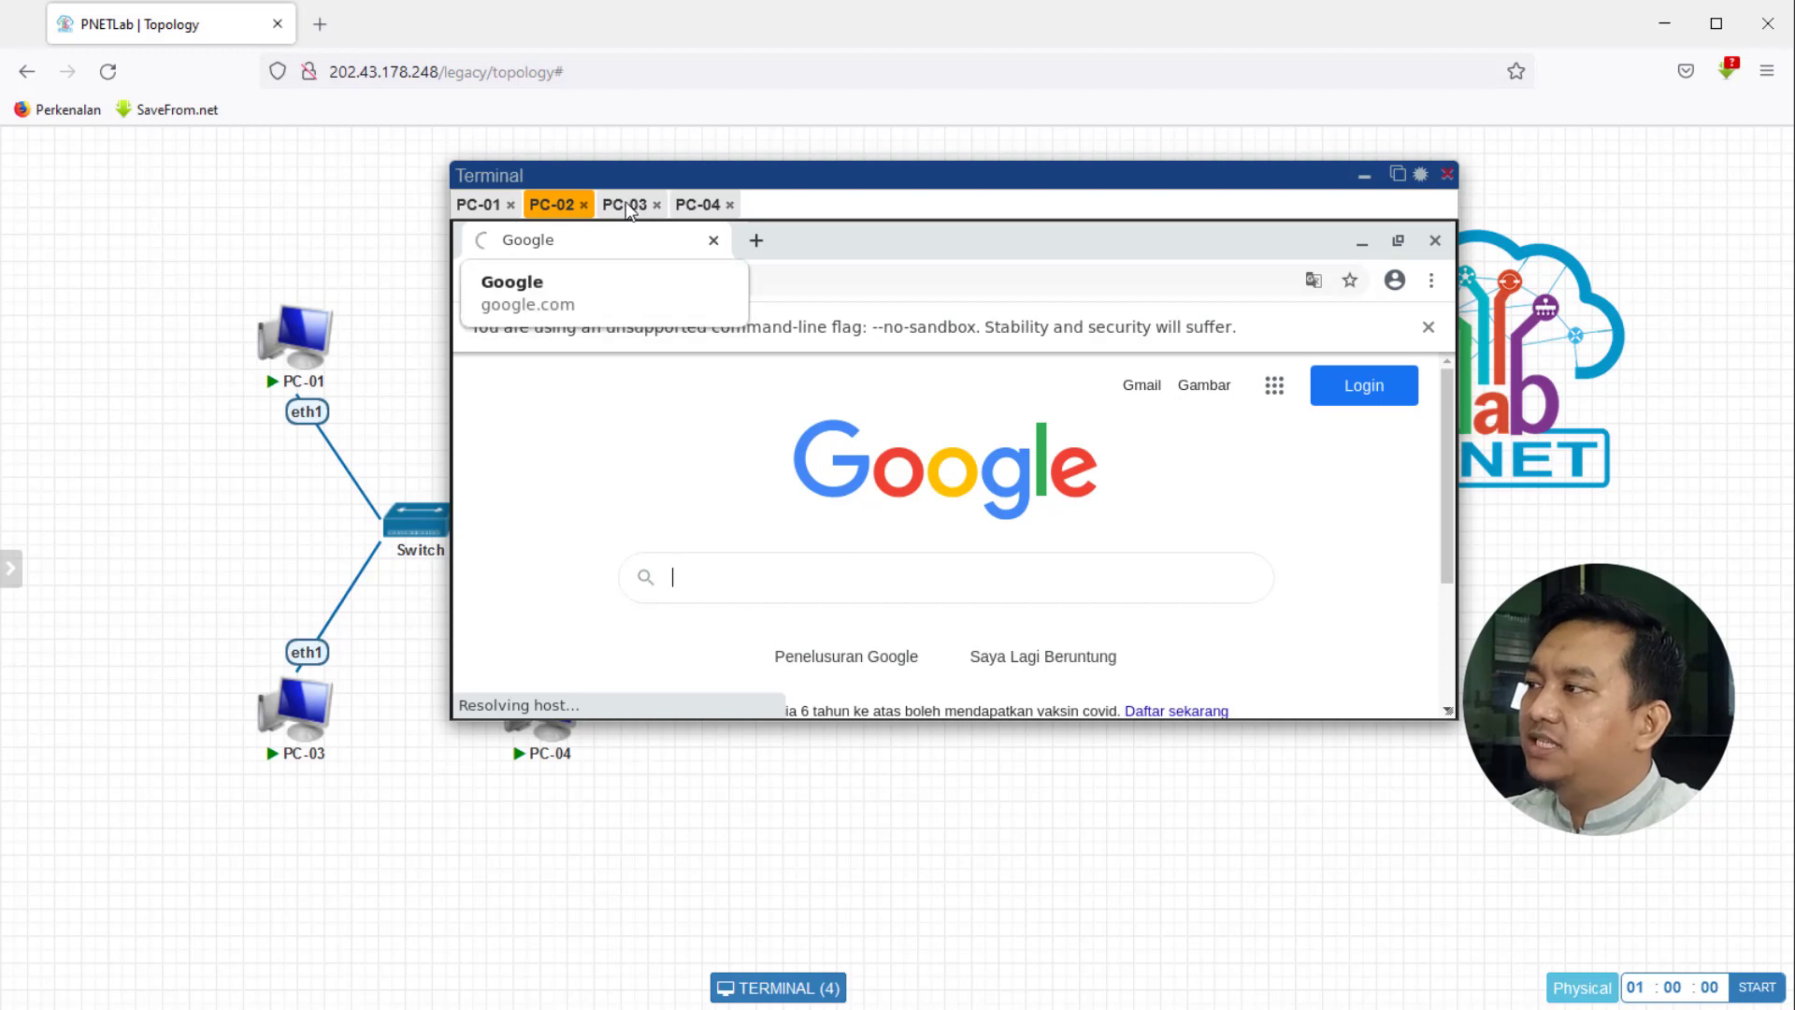
click(798, 277)
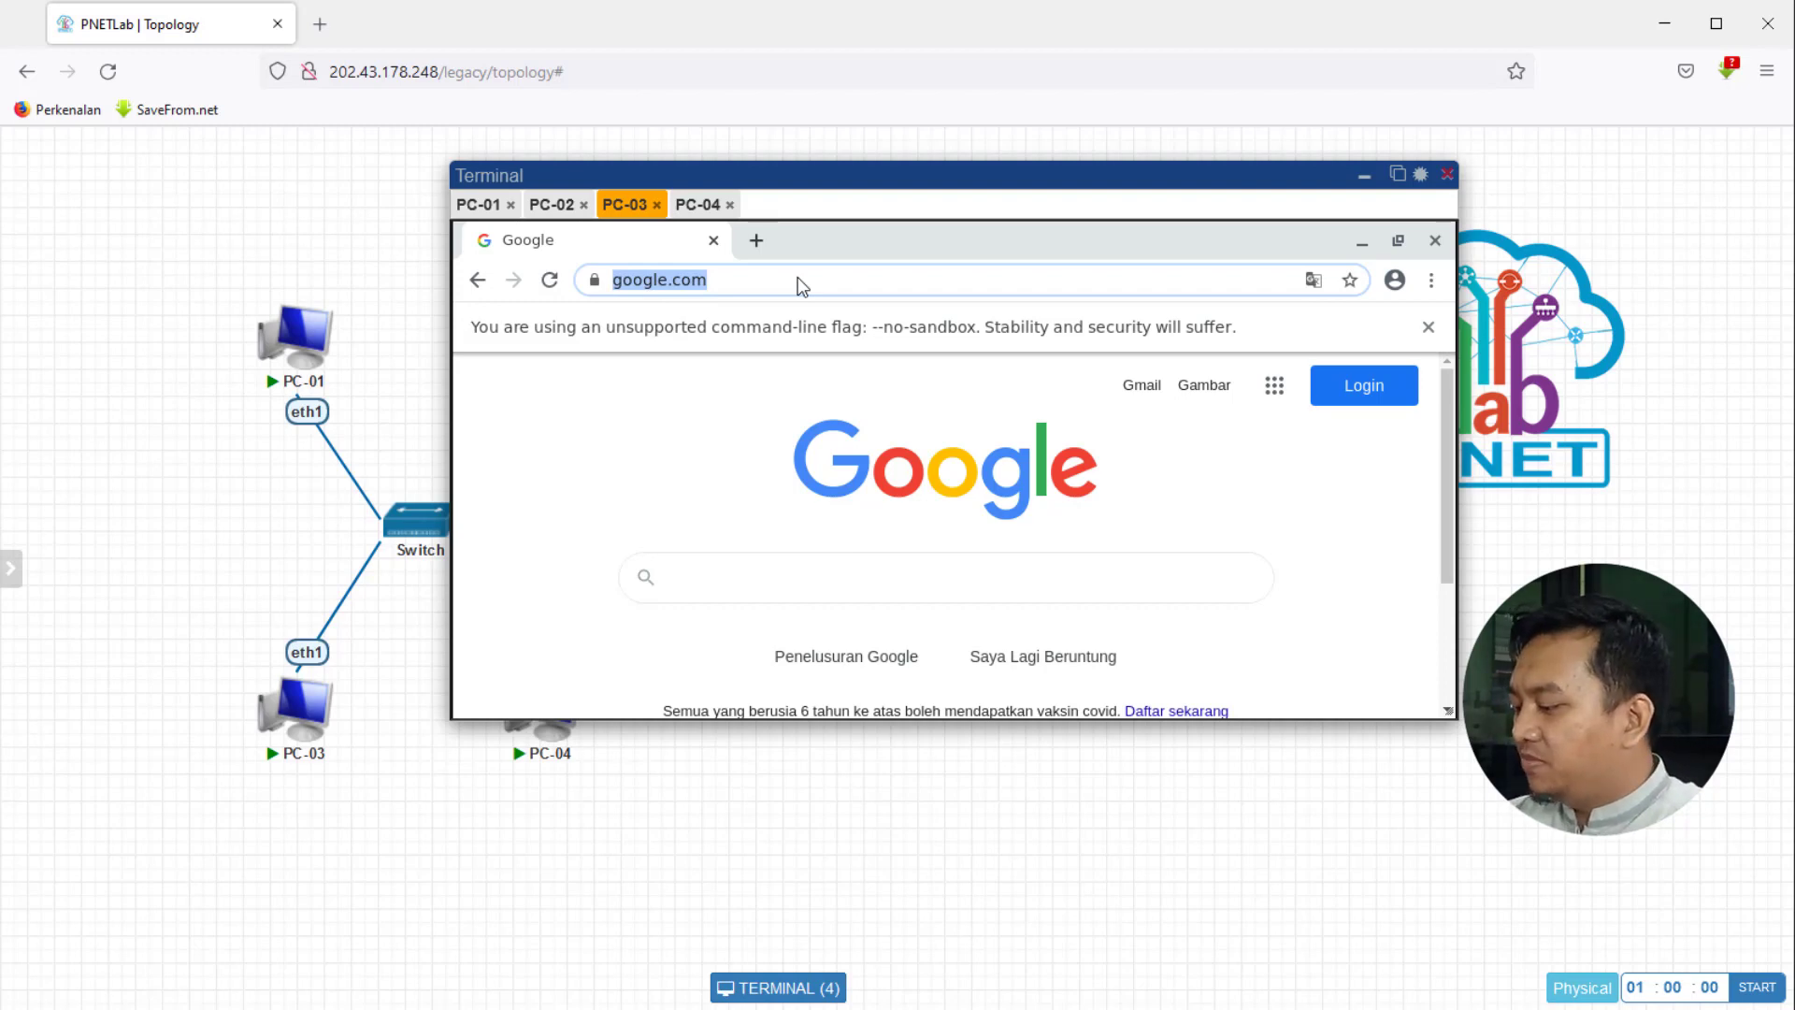
text(DET)
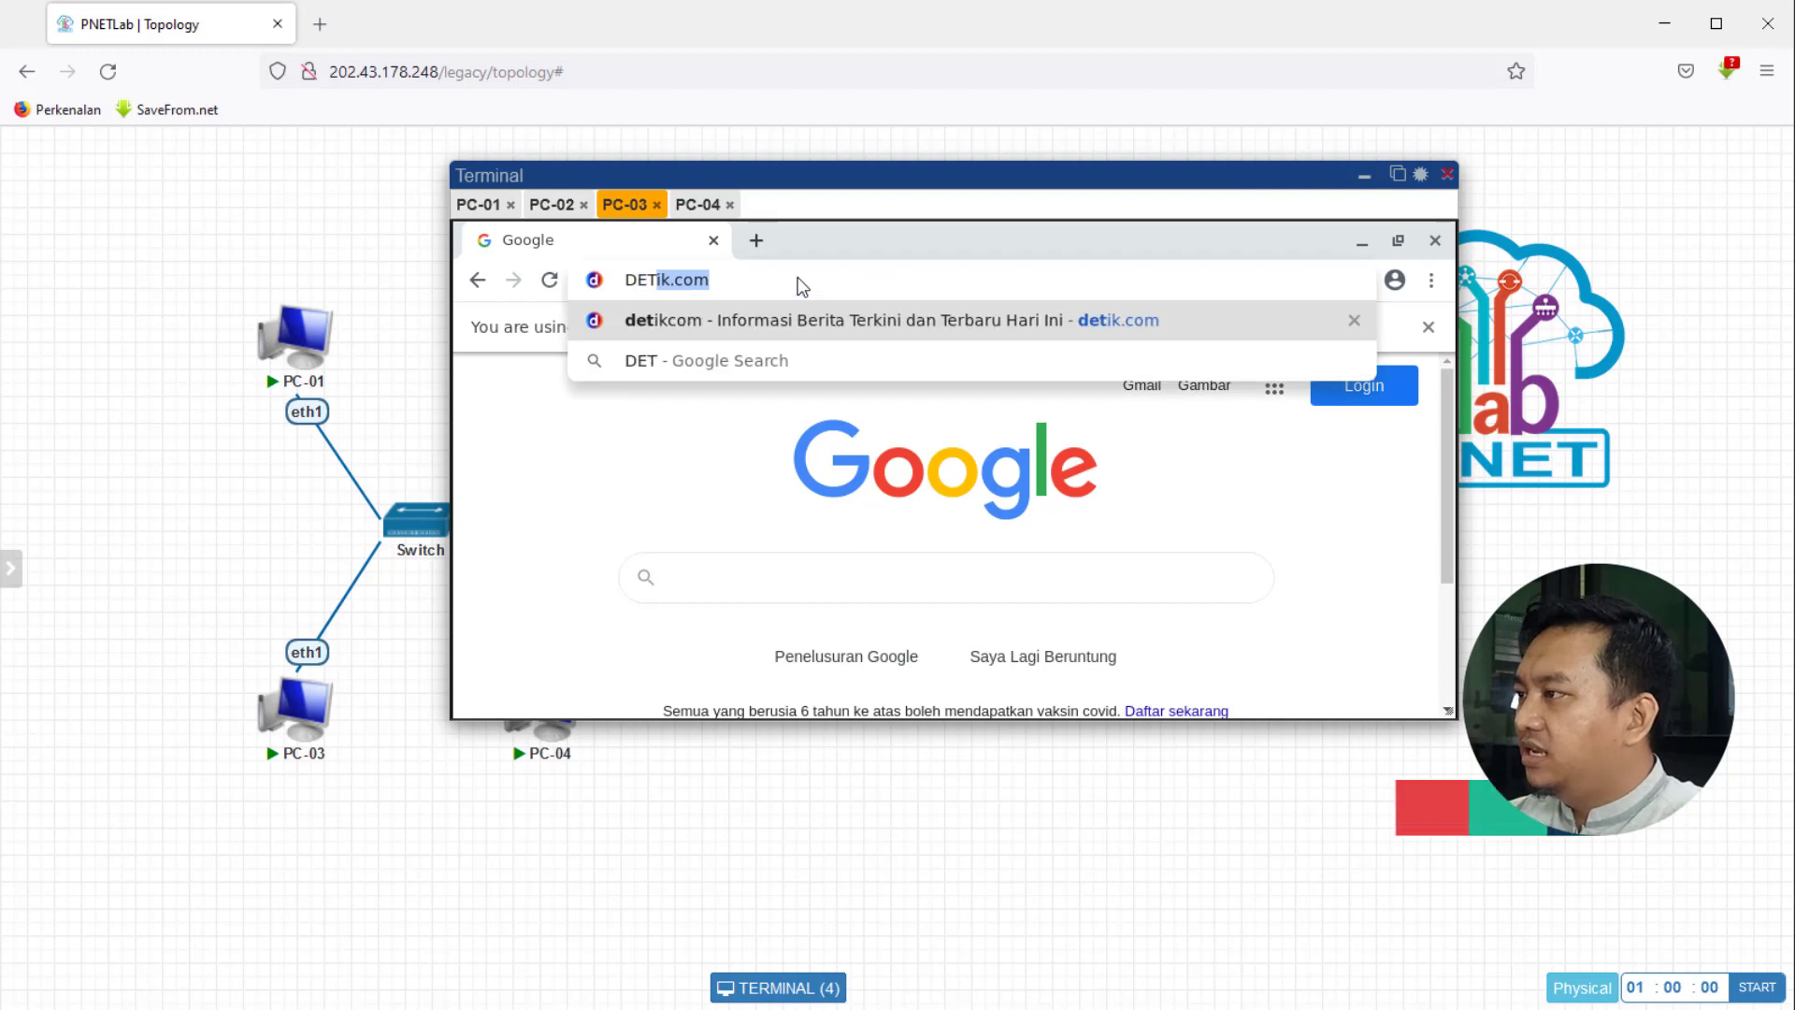
text(IK.COM)
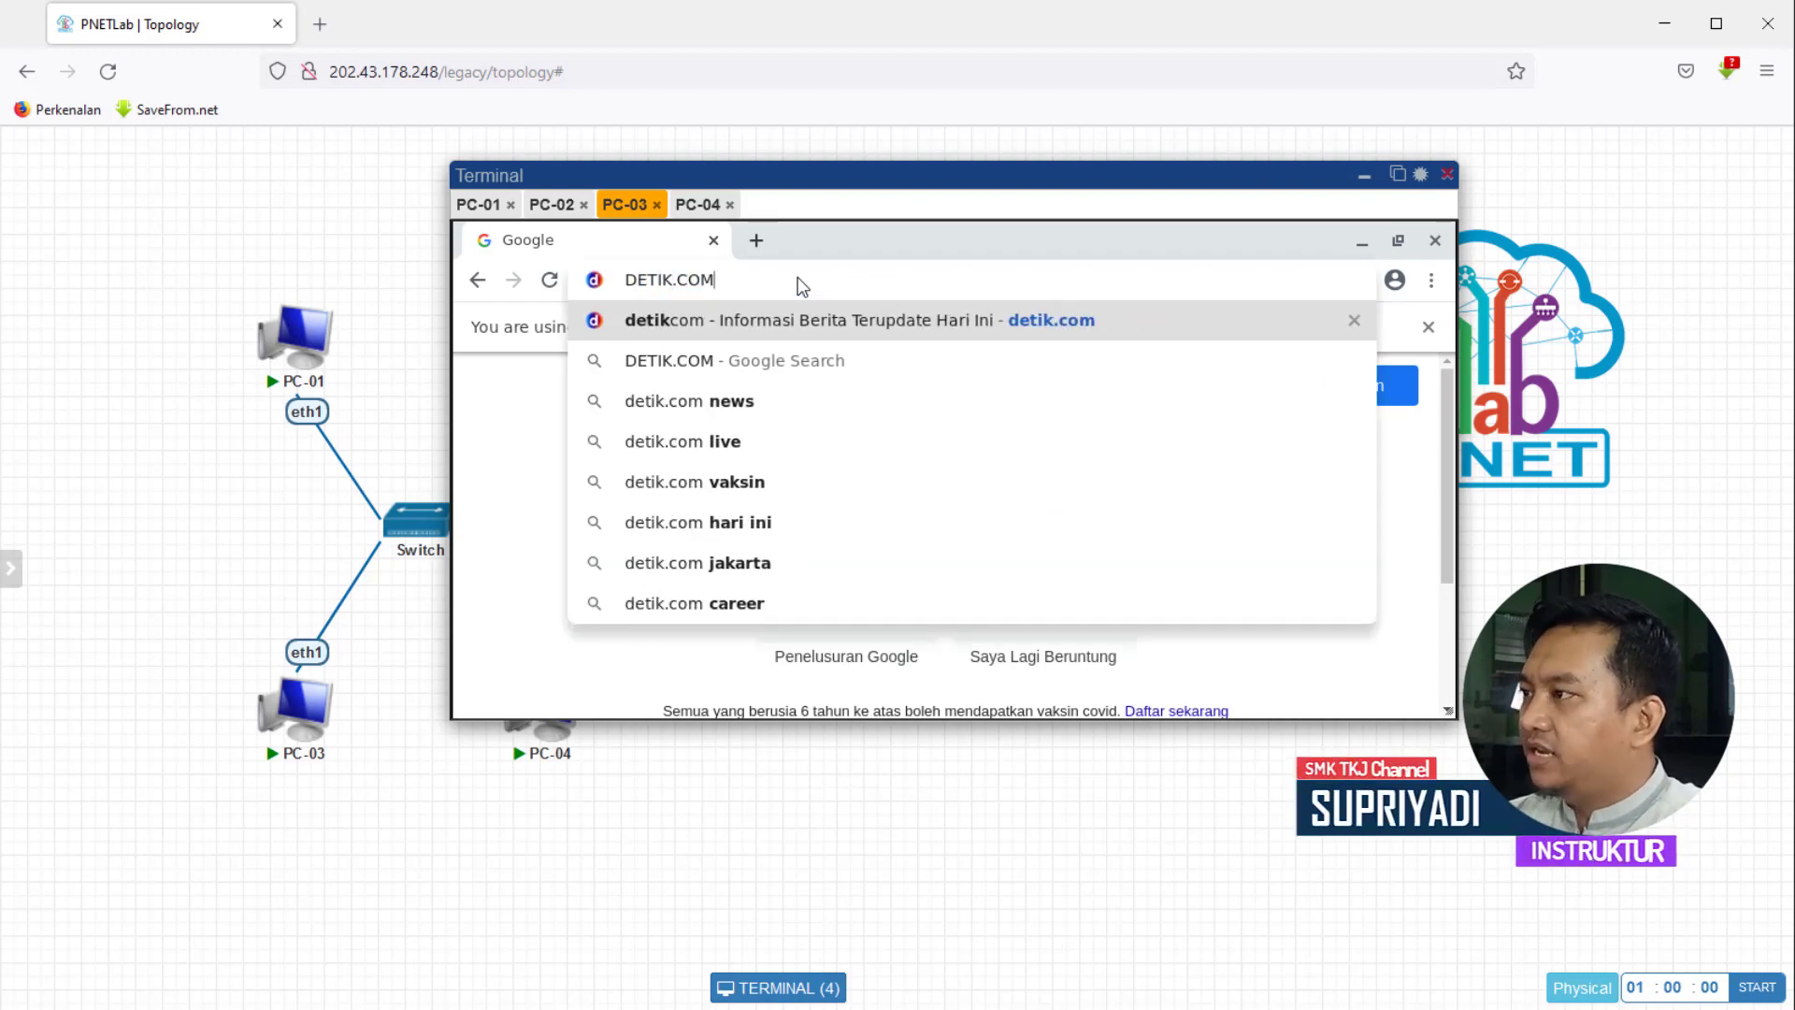
key(Return)
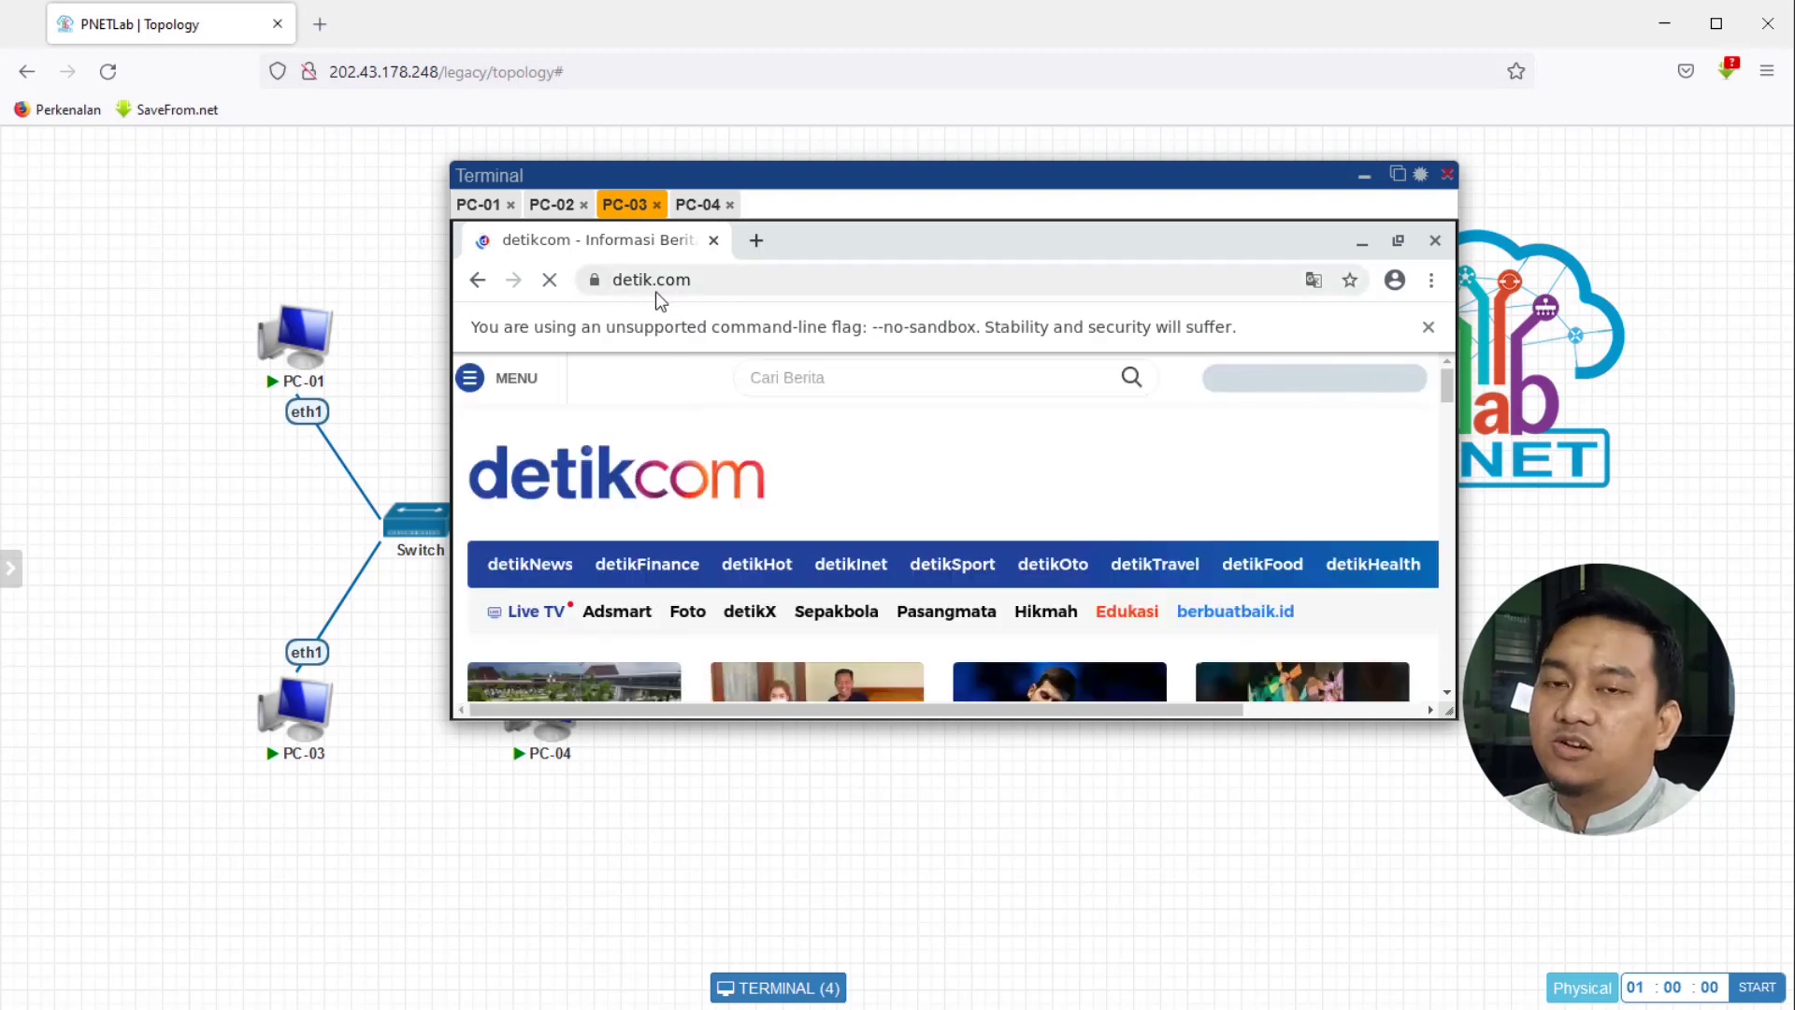
- Request detik.com in PC-04's browser to test its internet access, and return to PC-01's page
click(698, 204)
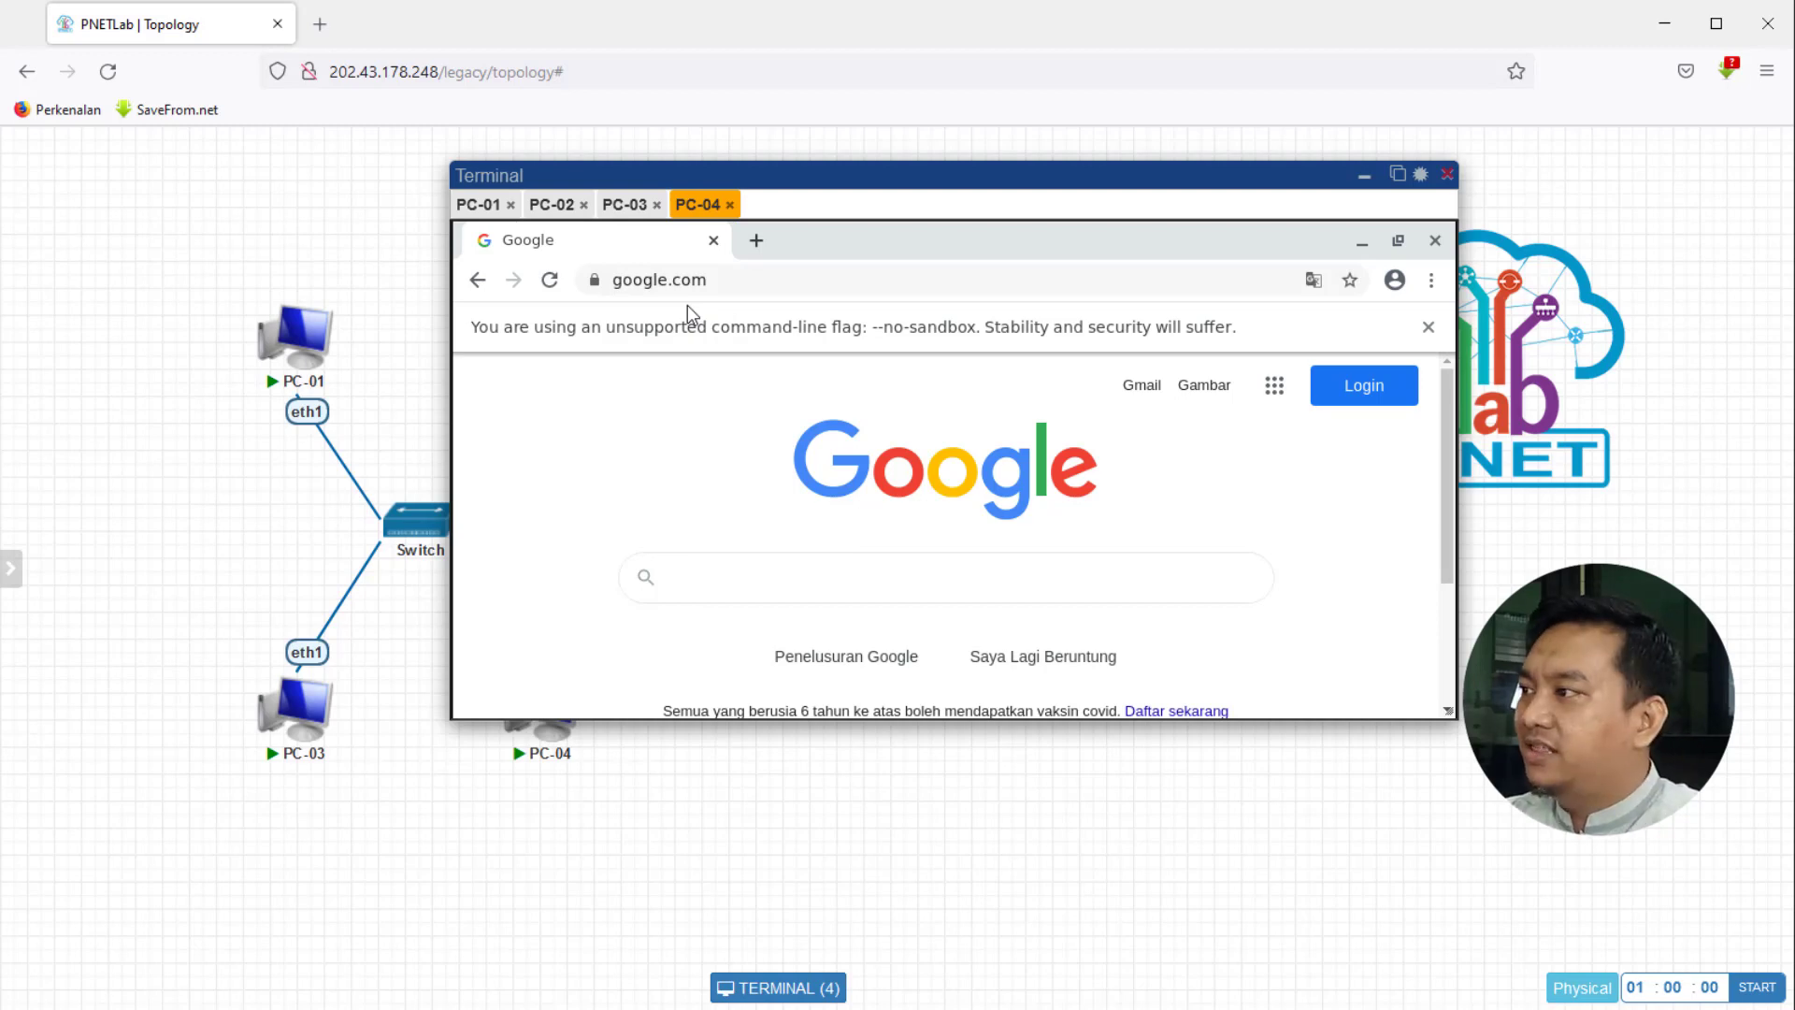
click(746, 281)
drag(706, 279, 488, 288)
text(DET)
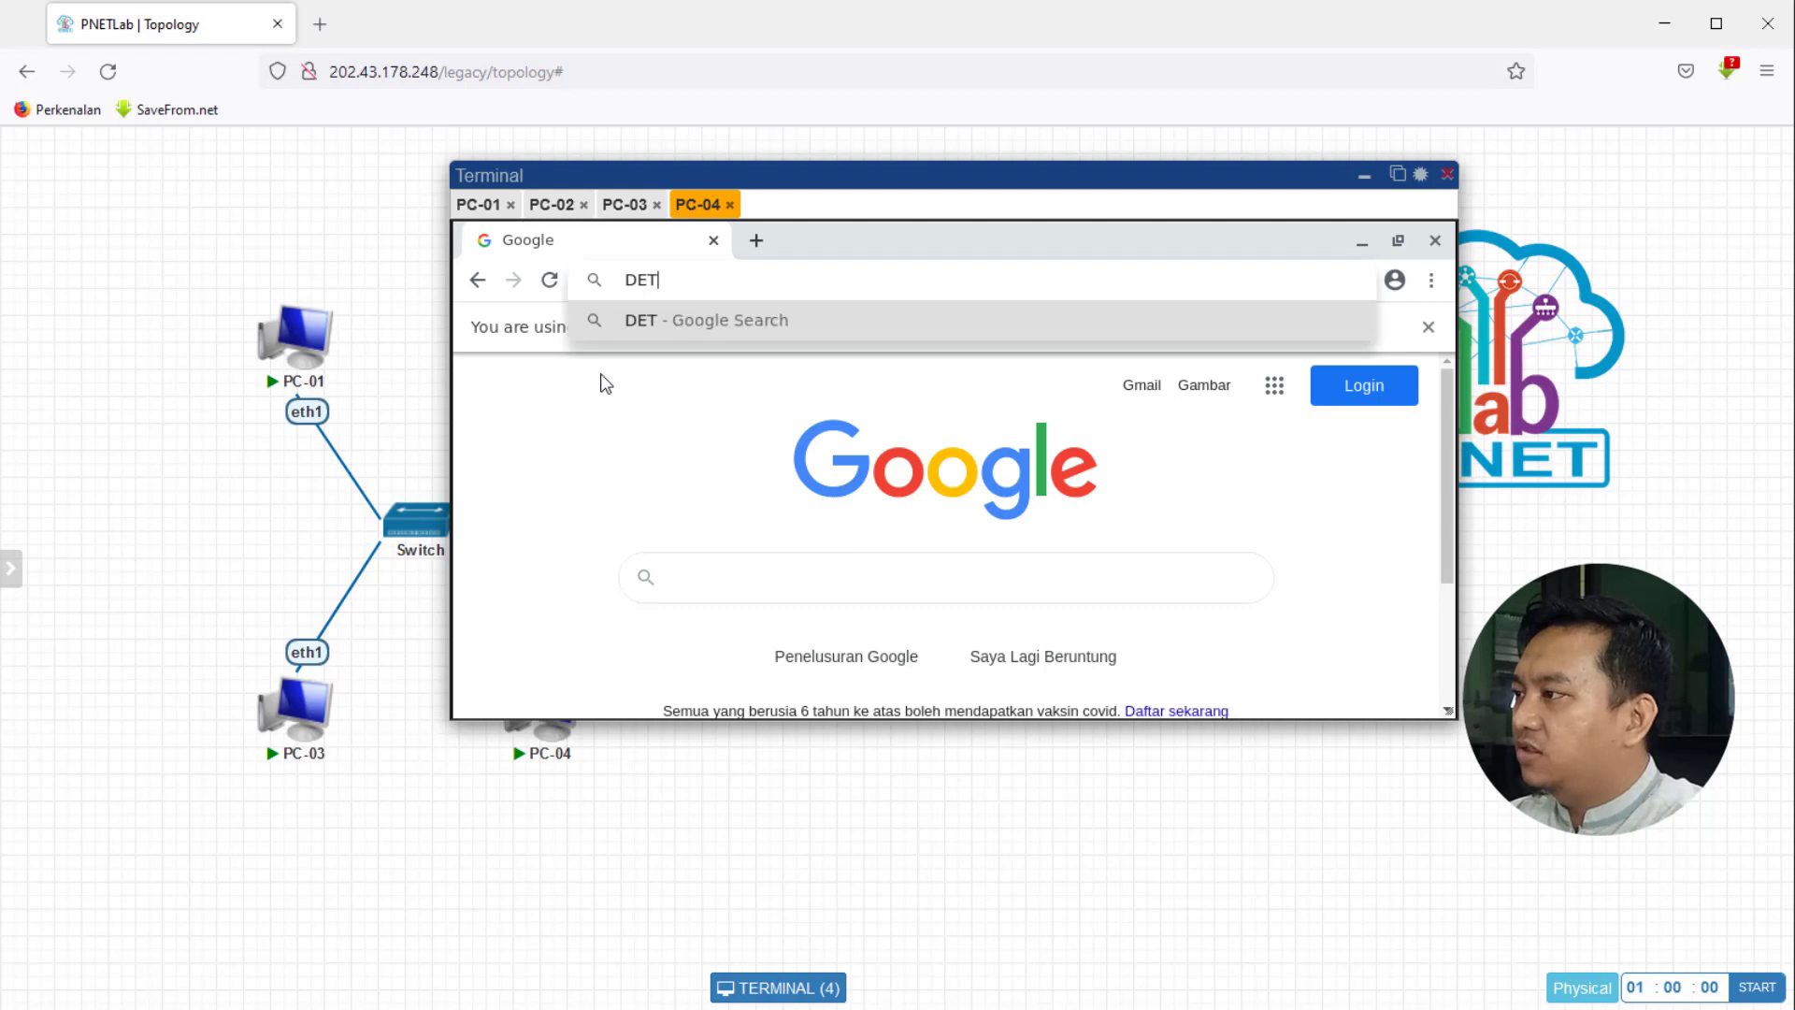
text(IK.COM)
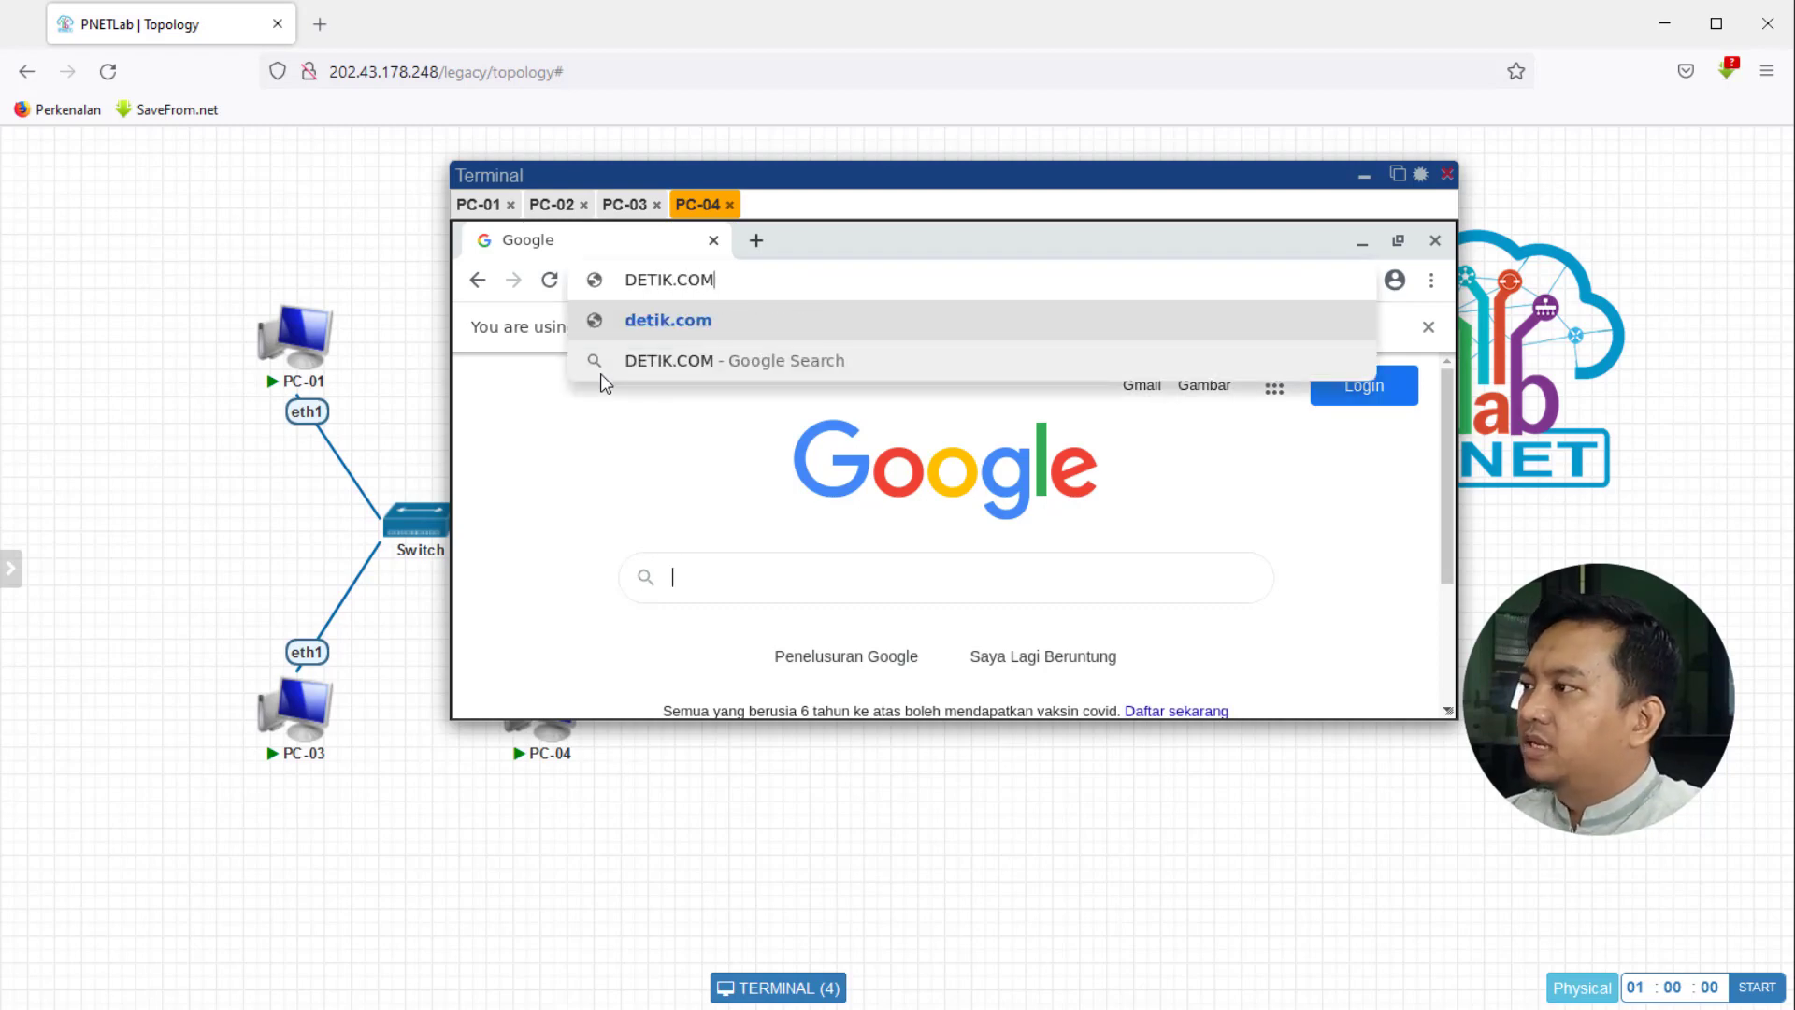
key(Return)
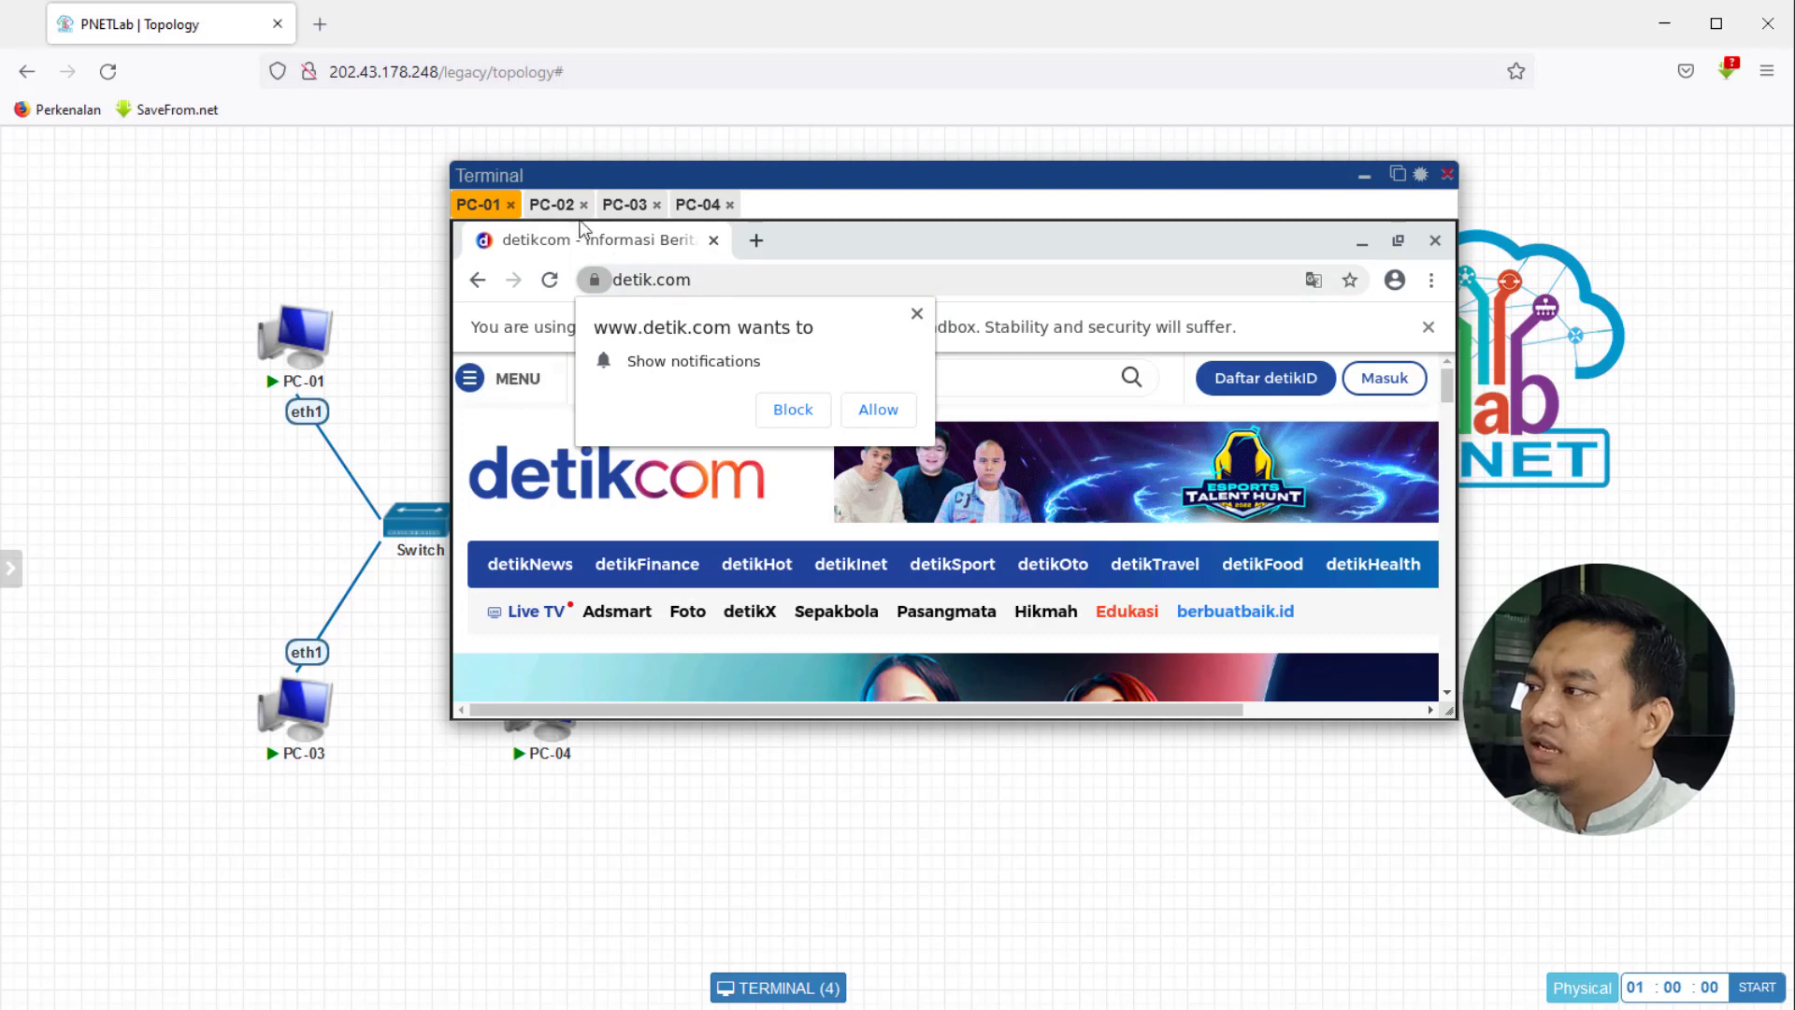
- Compare the detik.com loading results on PC-02, PC-03 and PC-04
click(549, 208)
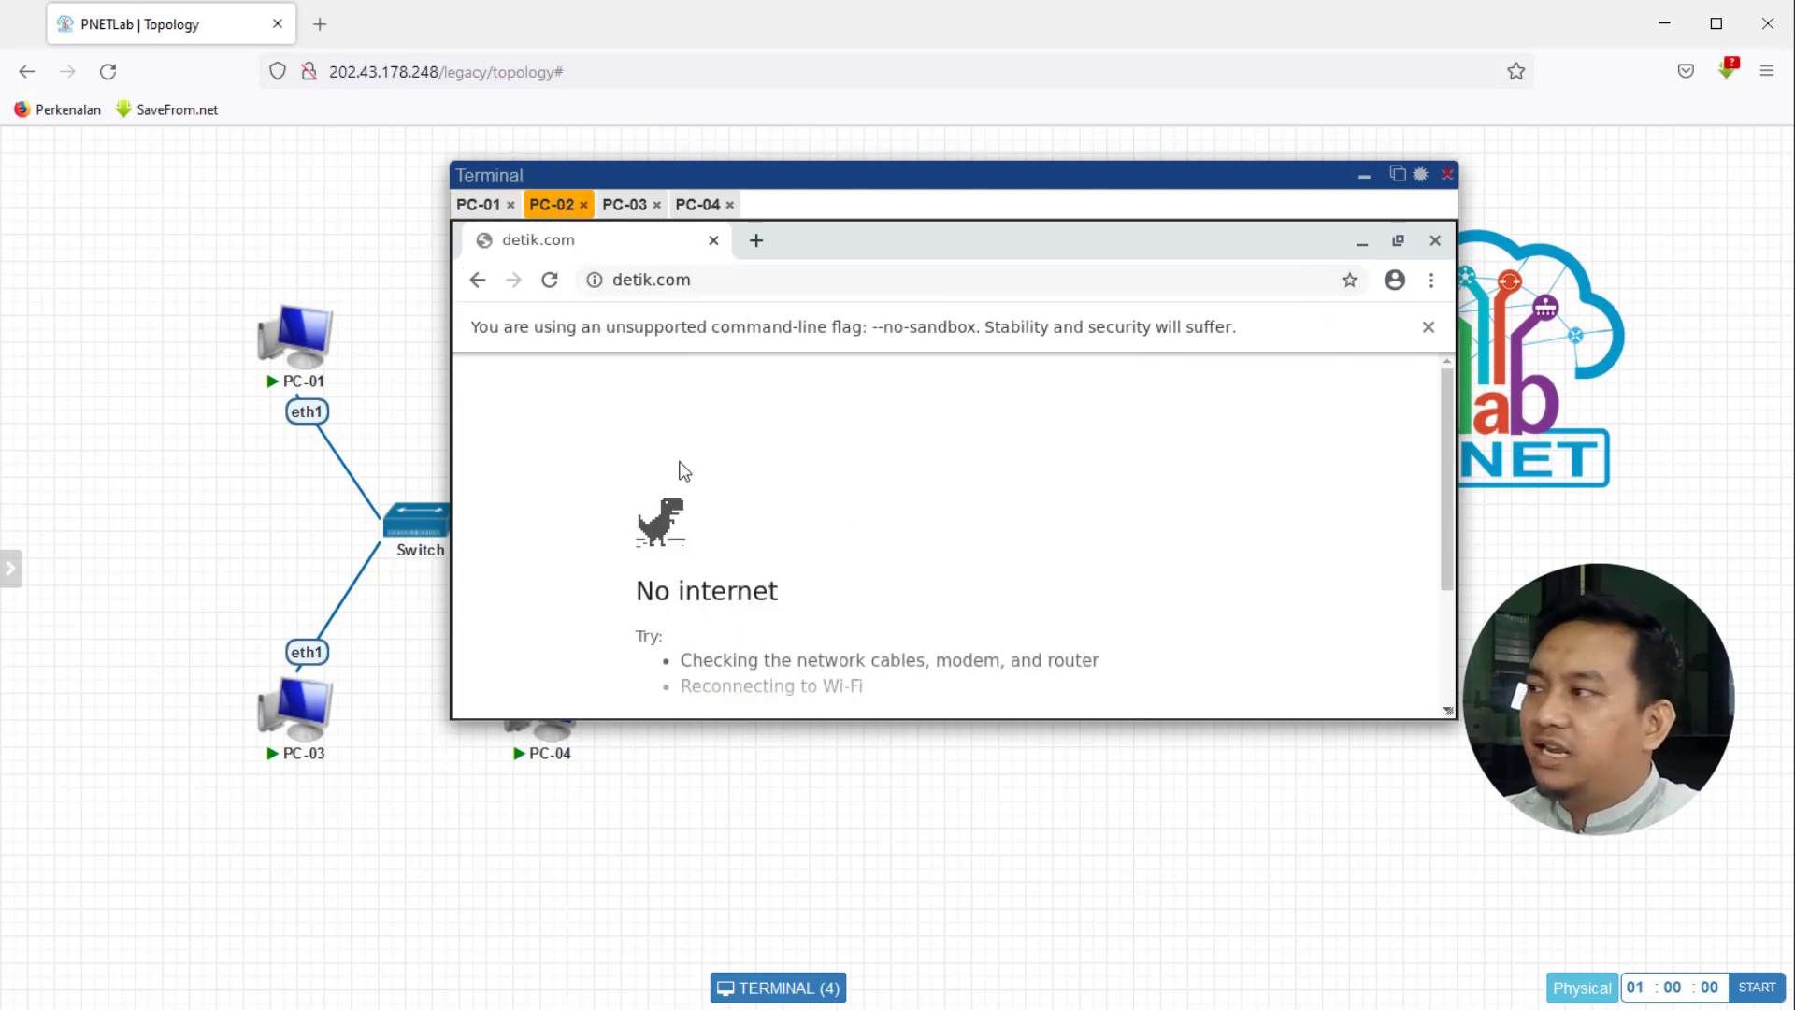
click(623, 206)
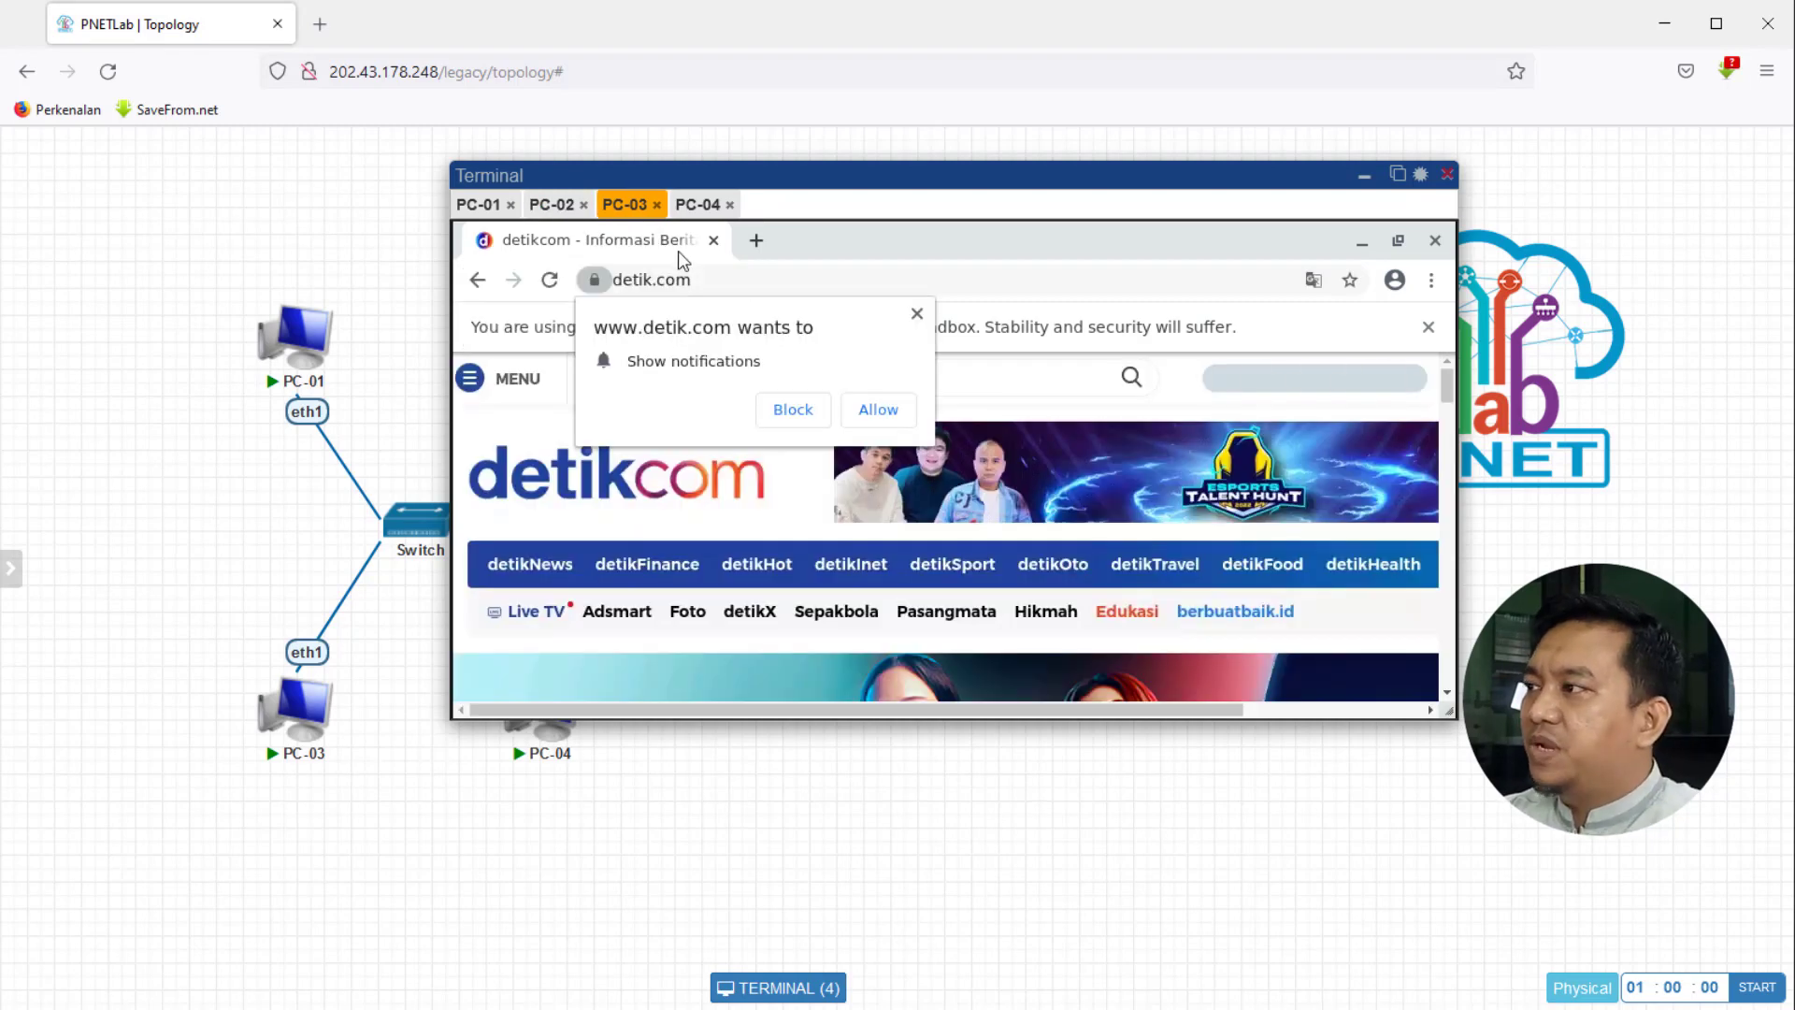
click(697, 205)
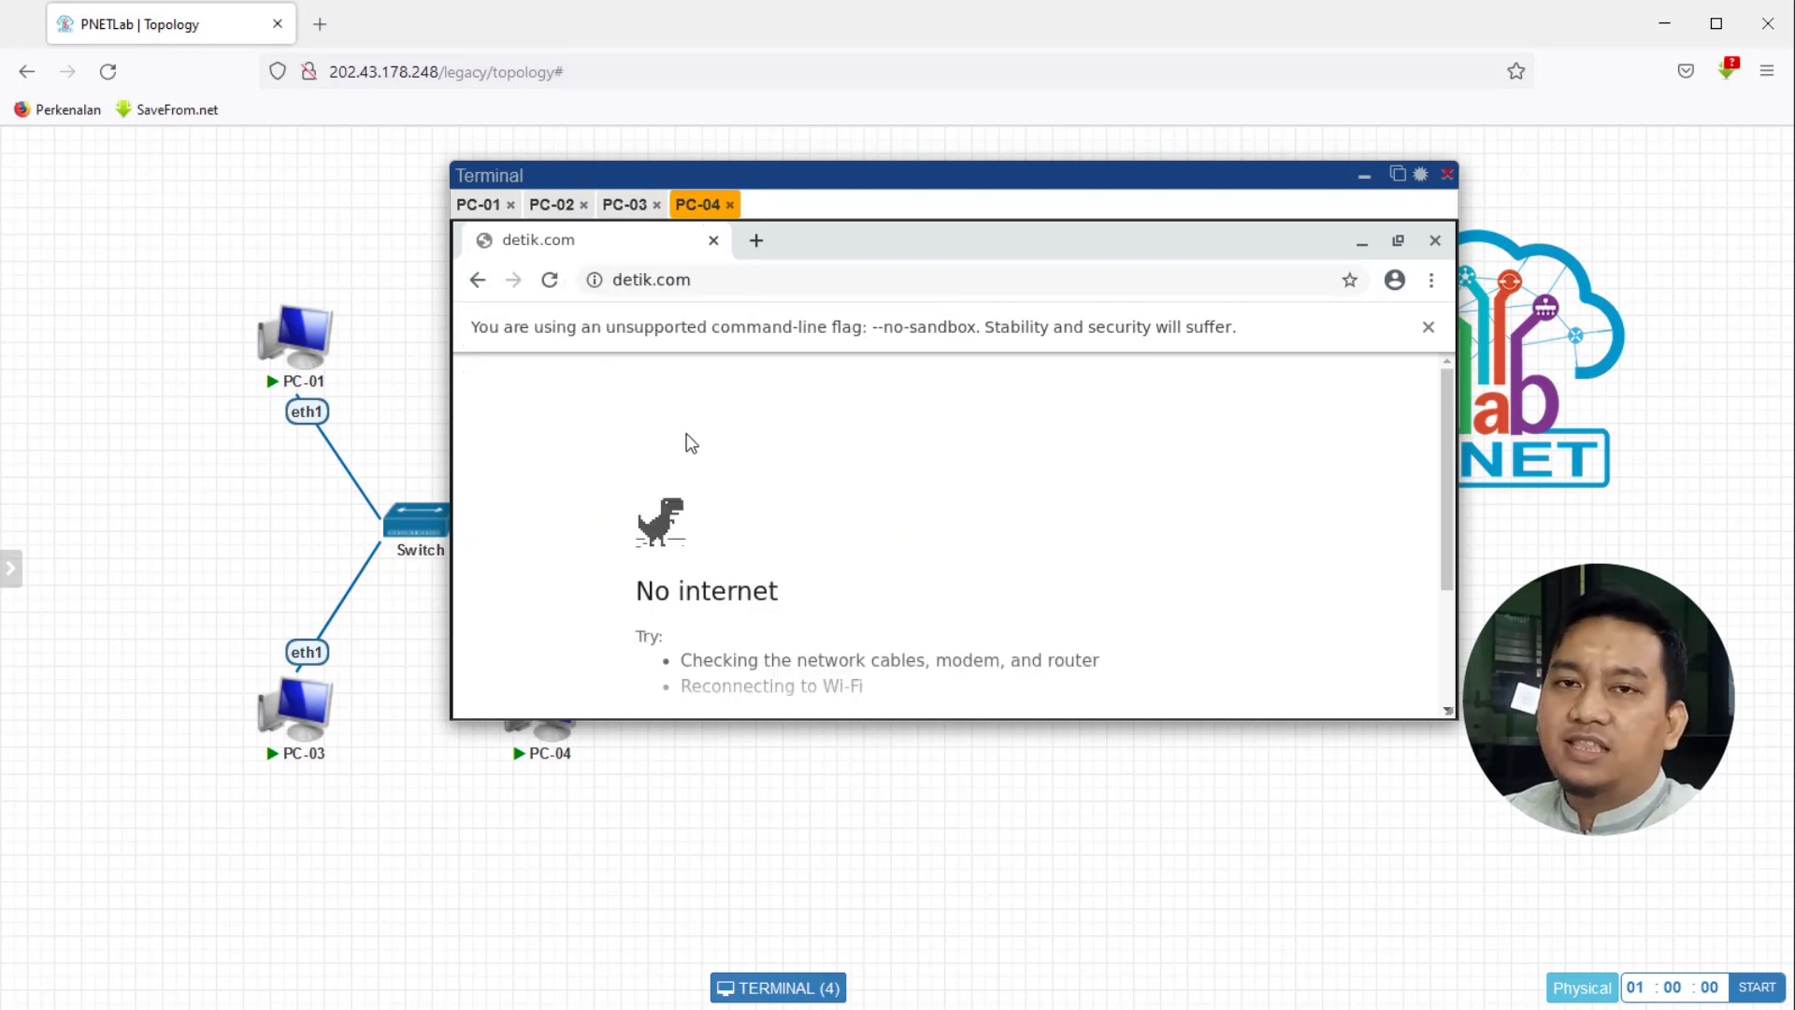